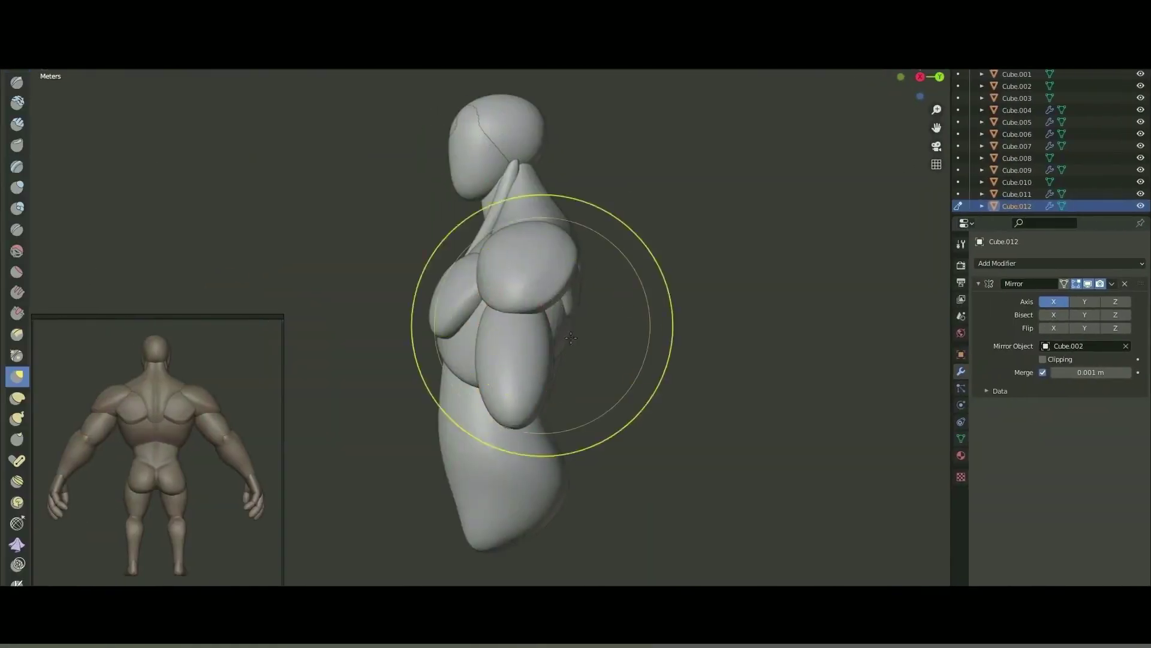
middle_click_drag(485, 289, 617, 296)
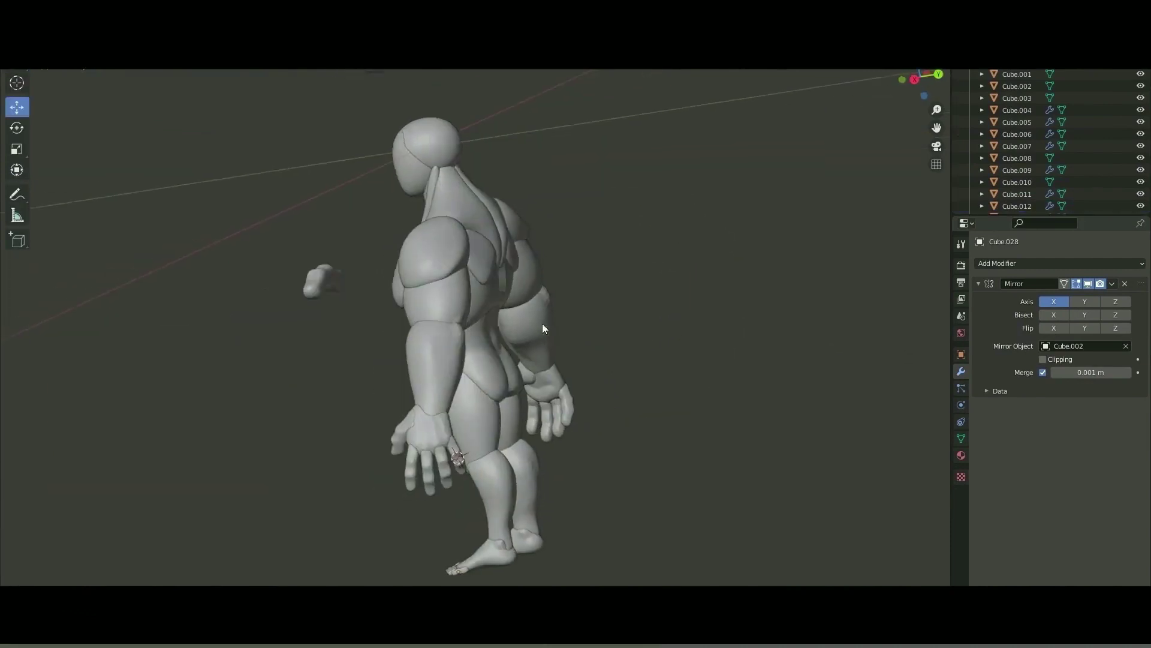
mouse_move(542, 322)
middle_mouse_down()
mouse_move(615, 372)
mouse_move(673, 367)
mouse_move(509, 412)
mouse_move(513, 325)
middle_mouse_up()
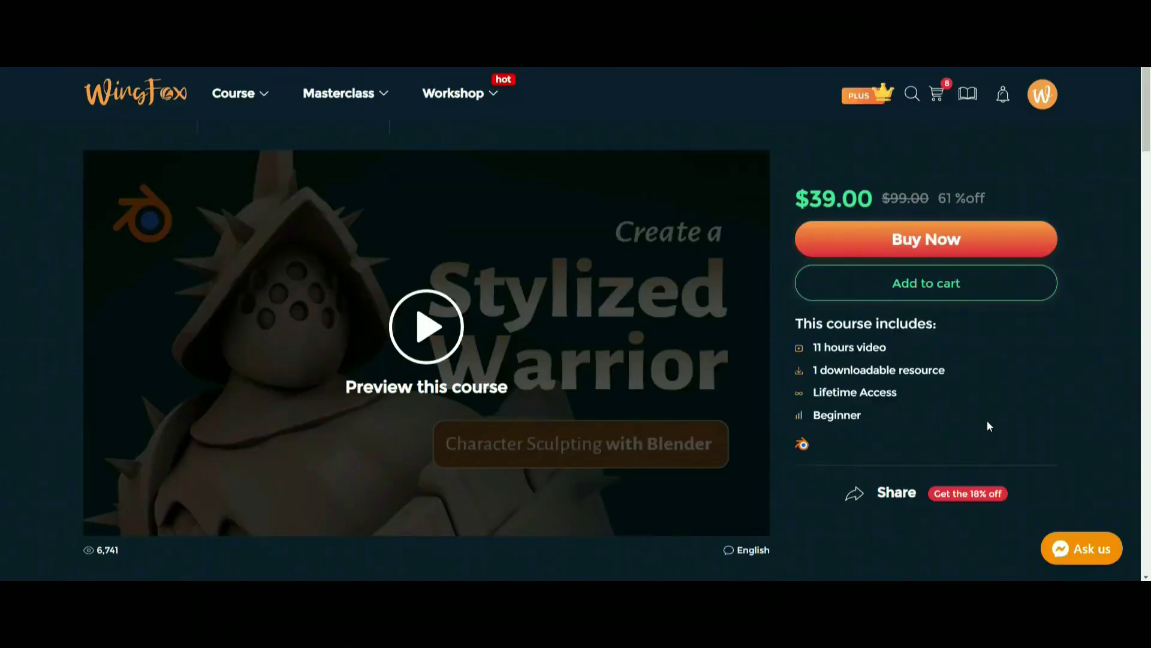
- Open the checkout for the Stylized Warrior Blender course and reveal the coupon entry field
left_click(941, 247)
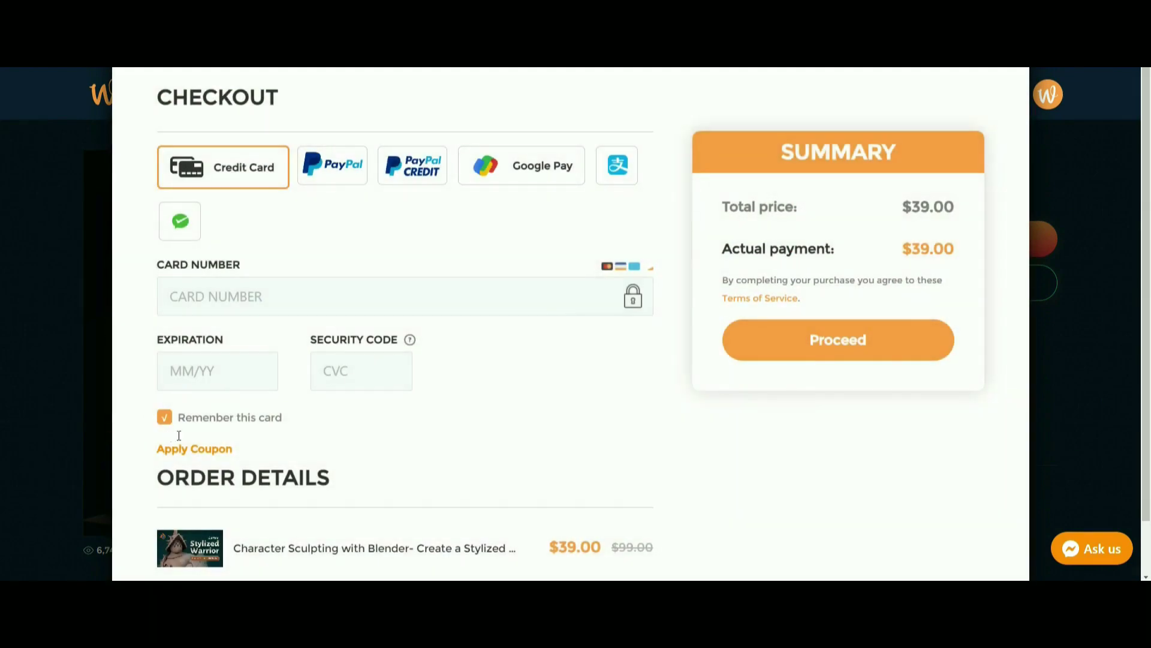
left_click(196, 449)
scroll(180, 420, "down", 2)
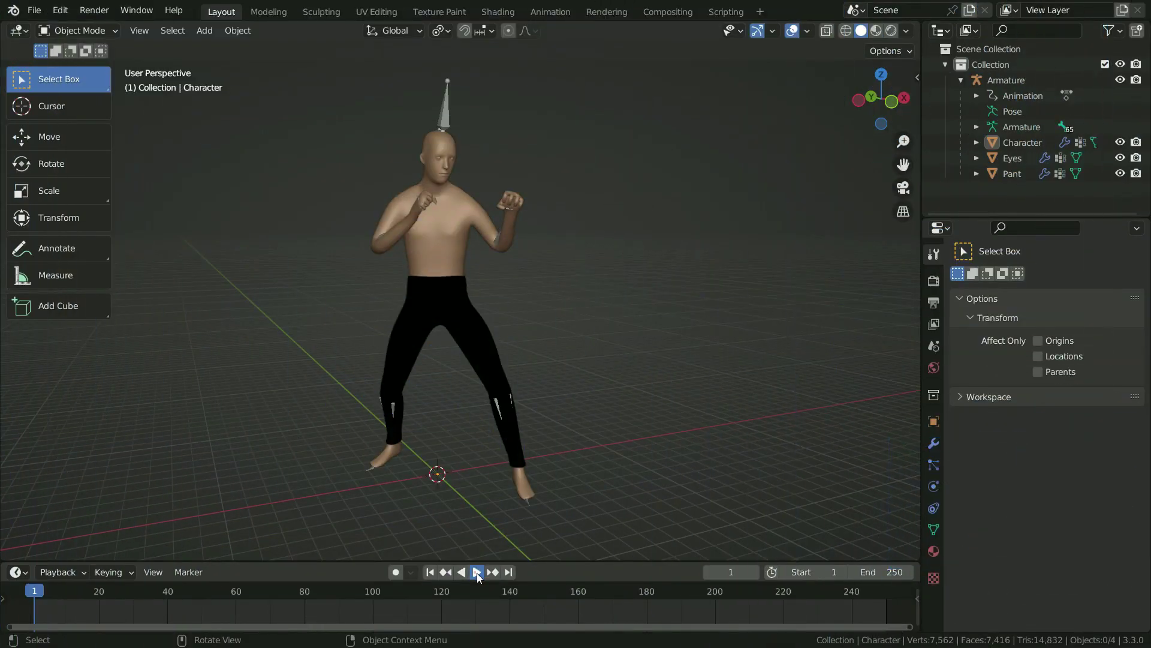
- Switch to Blender and play back the character's animation, stopping it after viewing
left_click(474, 572)
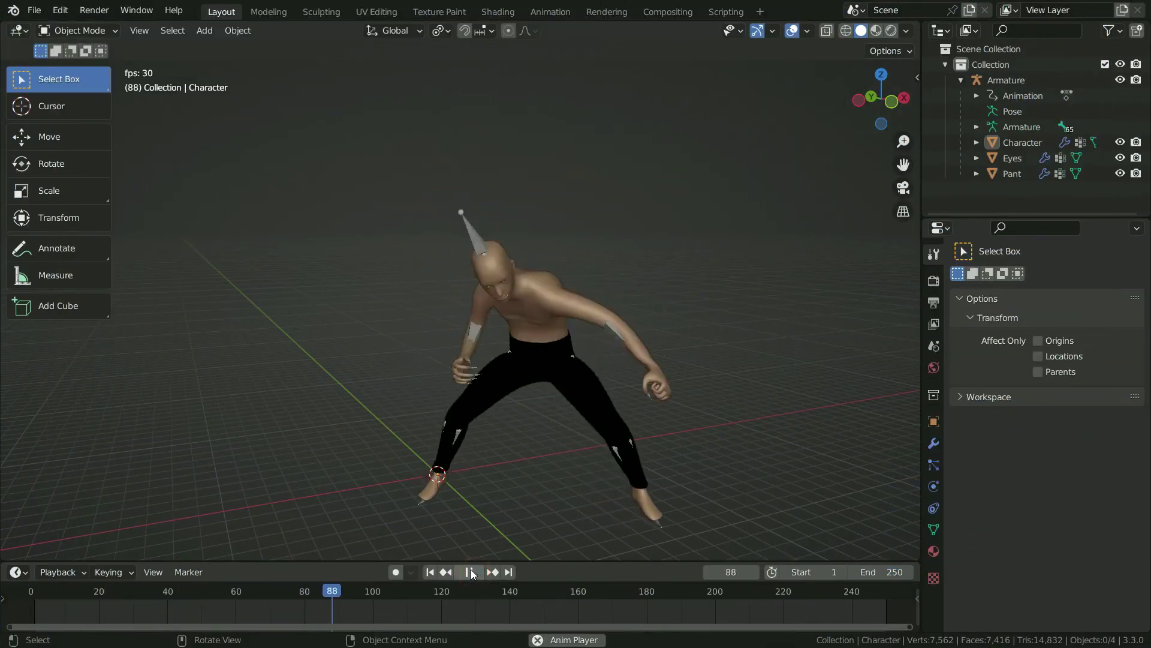
left_click(471, 572)
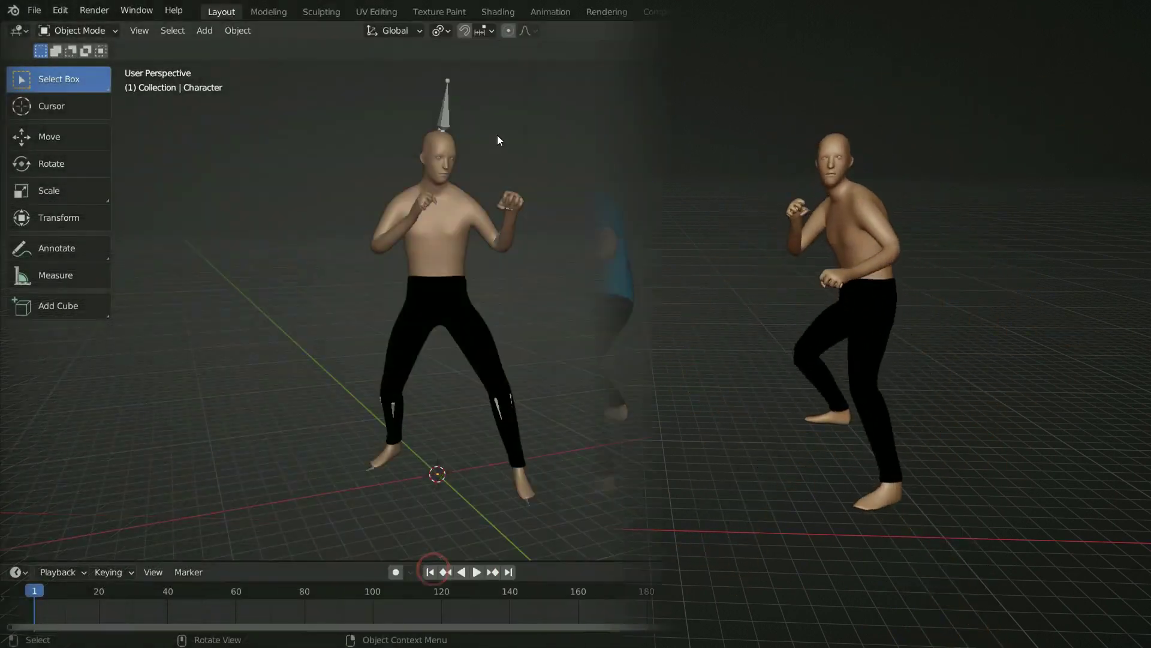
- Set the character's armature to Rest Position and hide the armature in the viewport
left_click(445, 117)
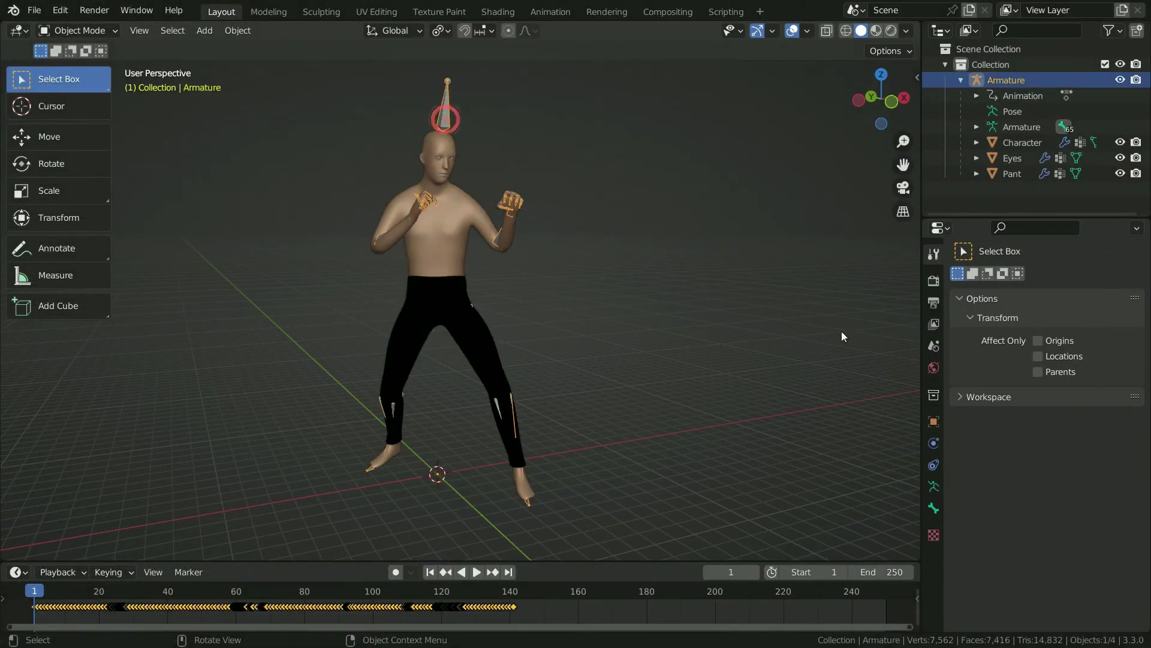
left_click(934, 487)
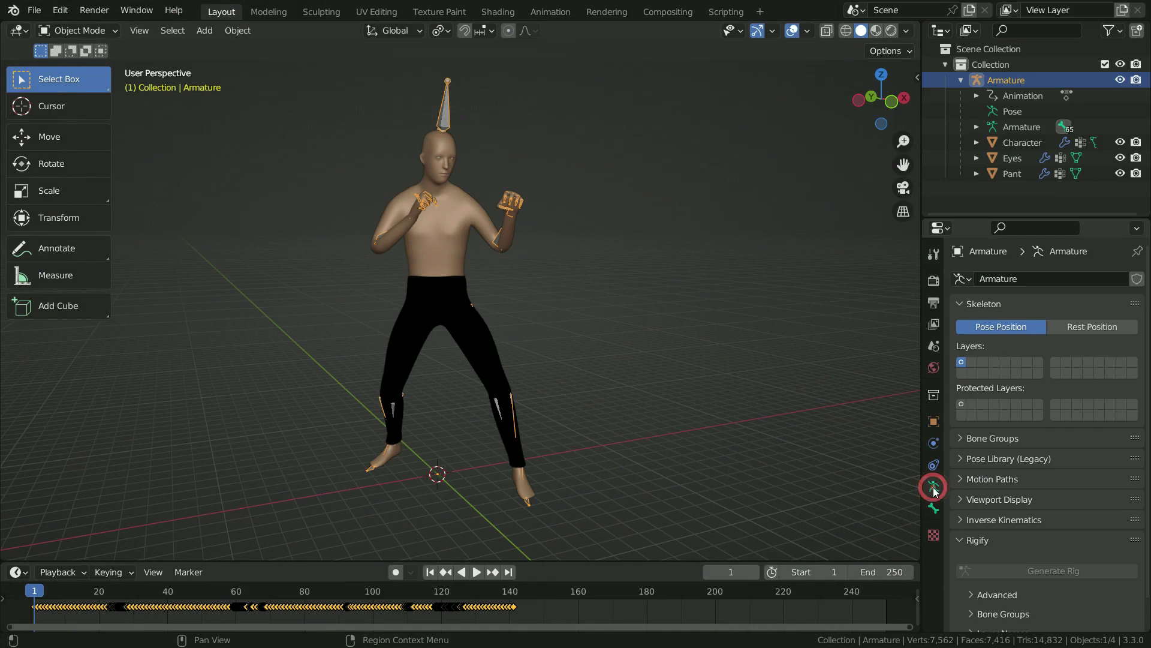
left_click(1070, 327)
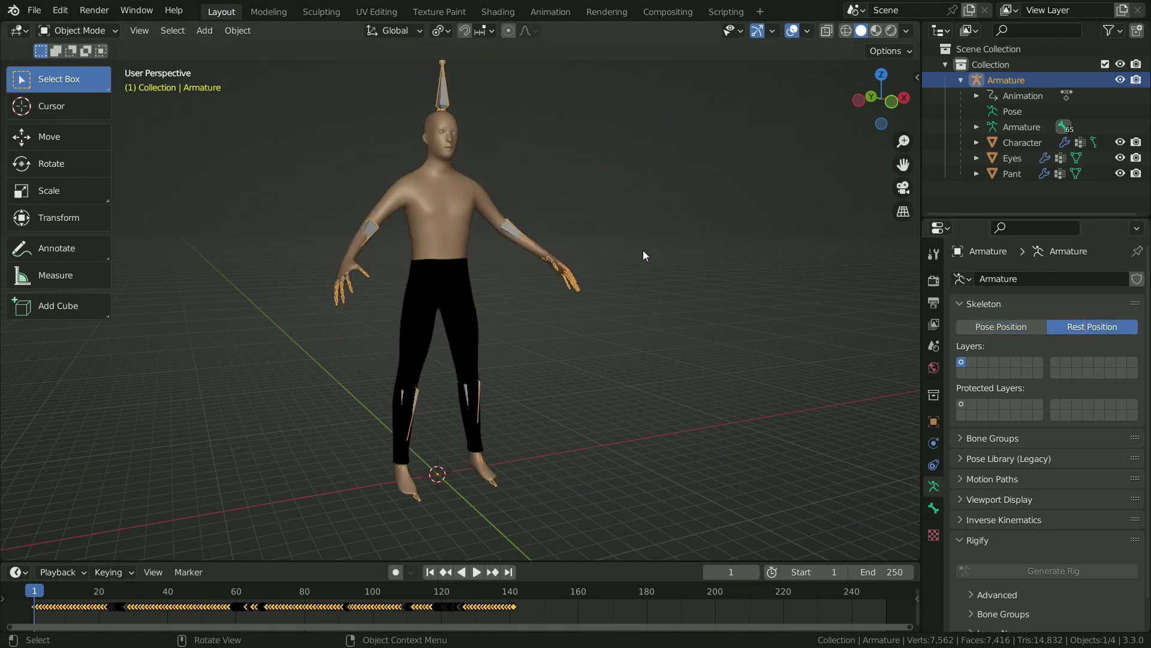
key("h")
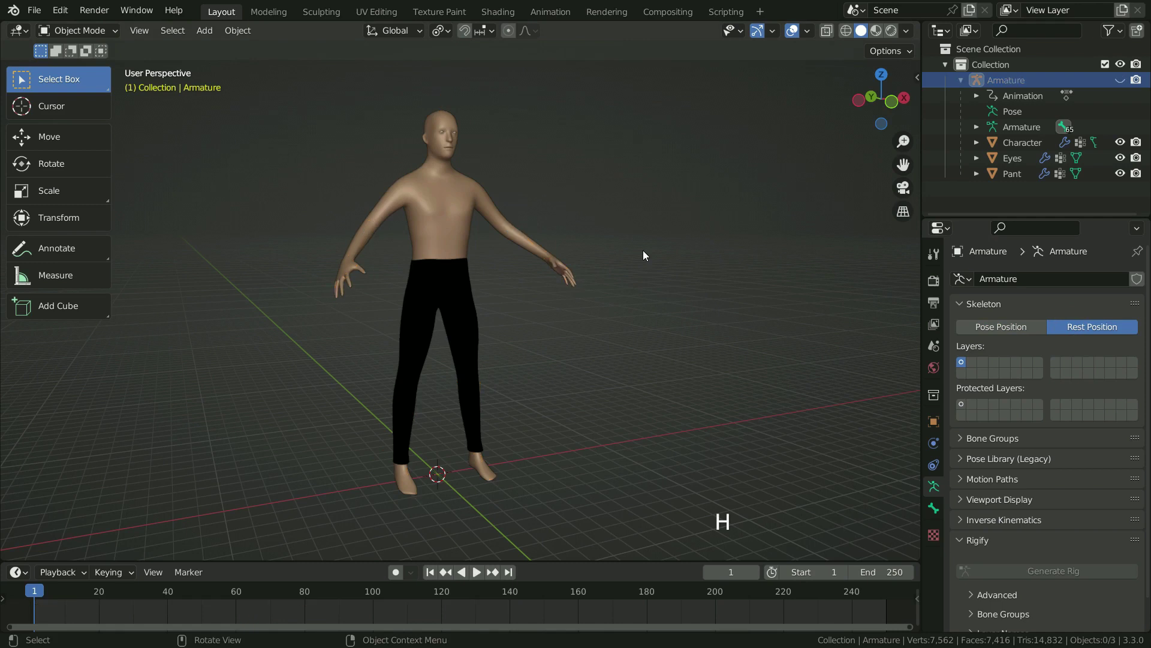
- Open the Character body mesh in Edit Mode and show it in front orthographic view
left_click(445, 213)
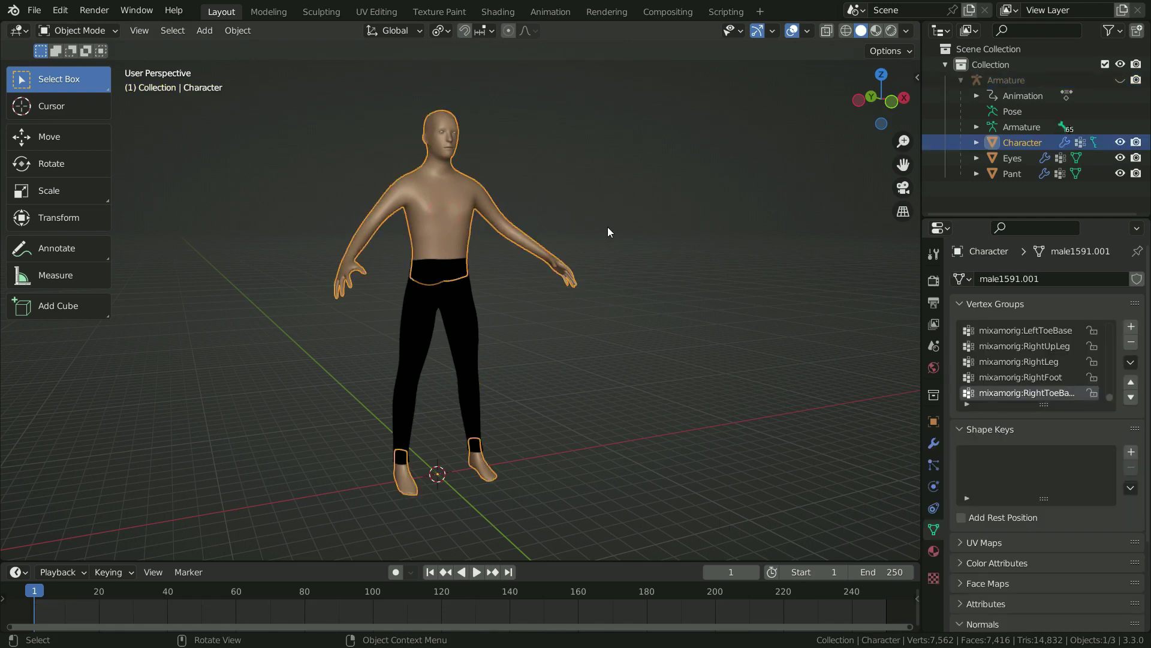
left_click(101, 32)
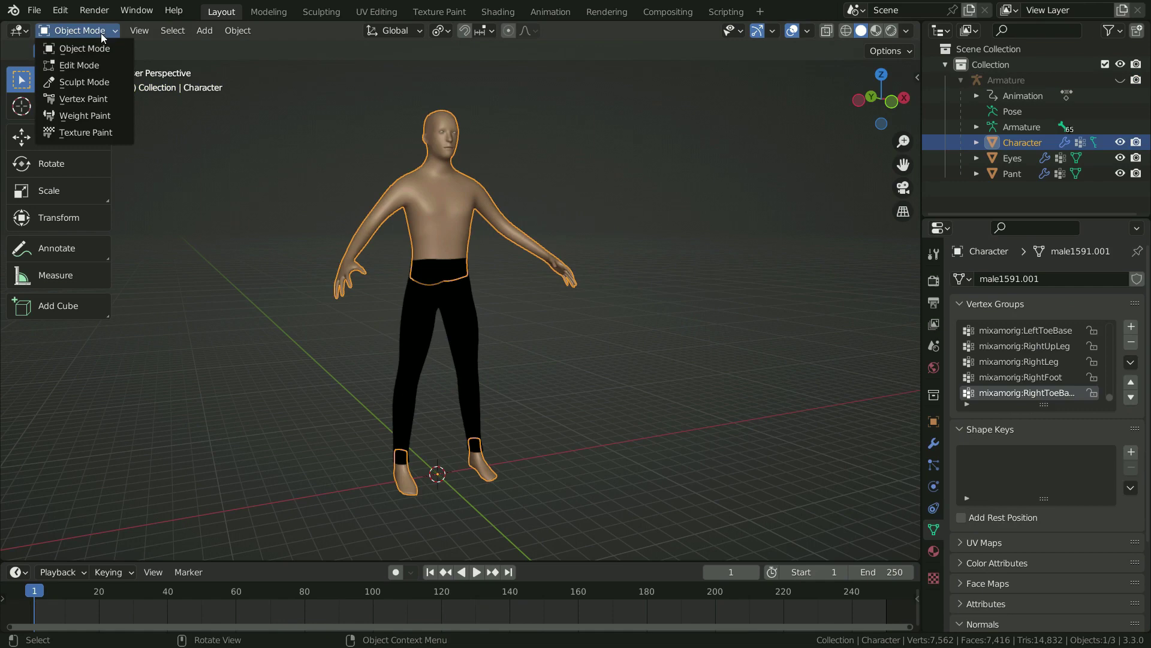
left_click(102, 65)
scroll(428, 220, "up", 2)
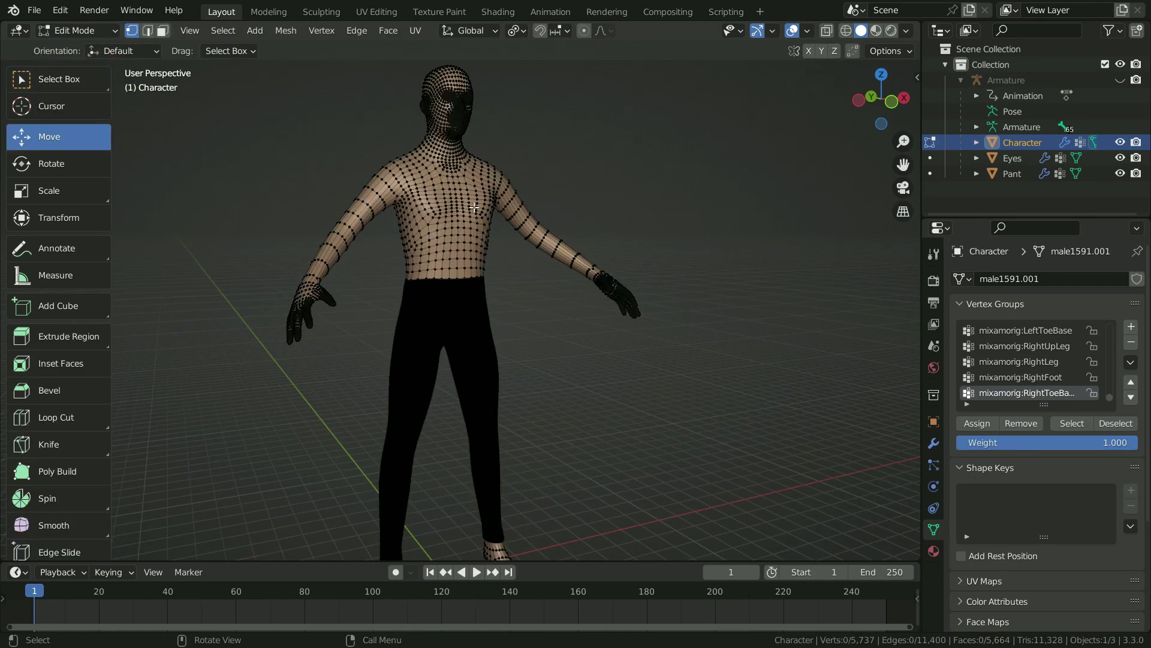
middle_click_drag(474, 208, 417, 215)
scroll(432, 139, "up", 2)
scroll(451, 193, "up", 2)
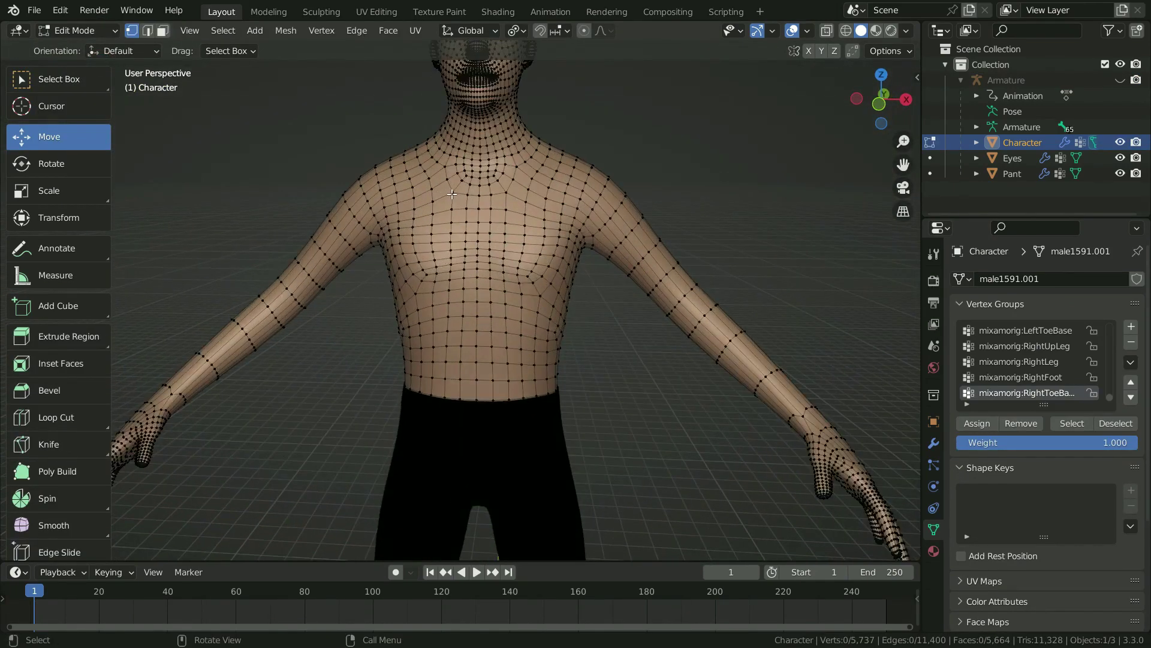
scroll(466, 241, "up", 1)
middle_click_drag(450, 276, 405, 372)
middle_click_drag(340, 388, 446, 338)
key("KP_1")
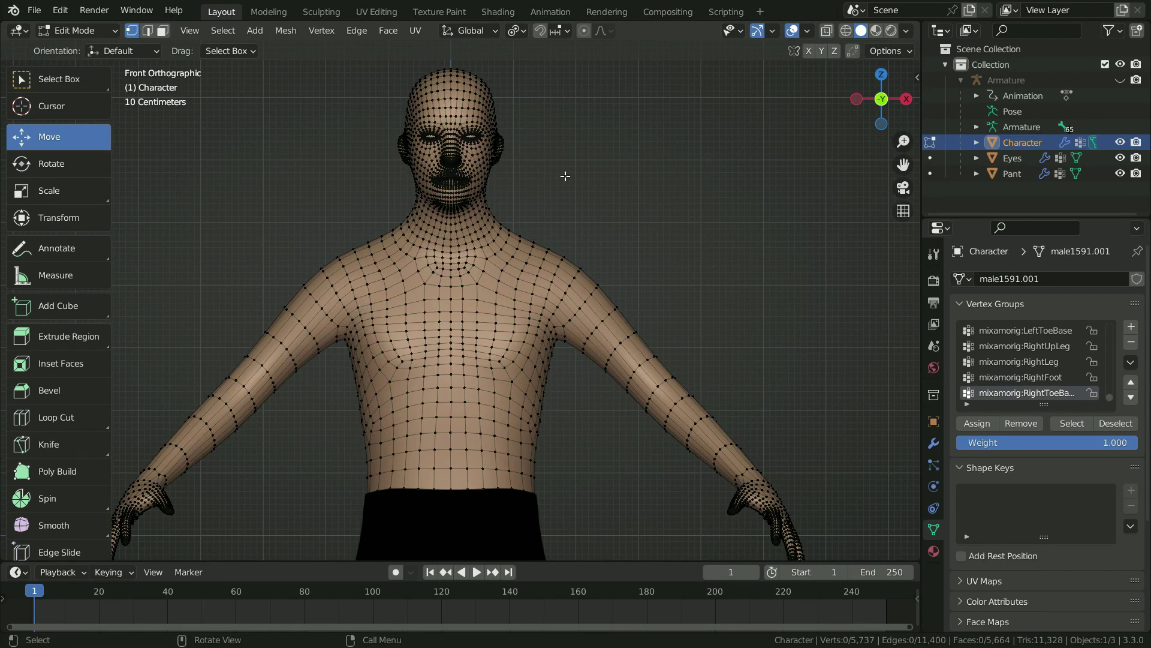
- Select the edge loop around the base of the neck and turn on X-ray display
key("w")
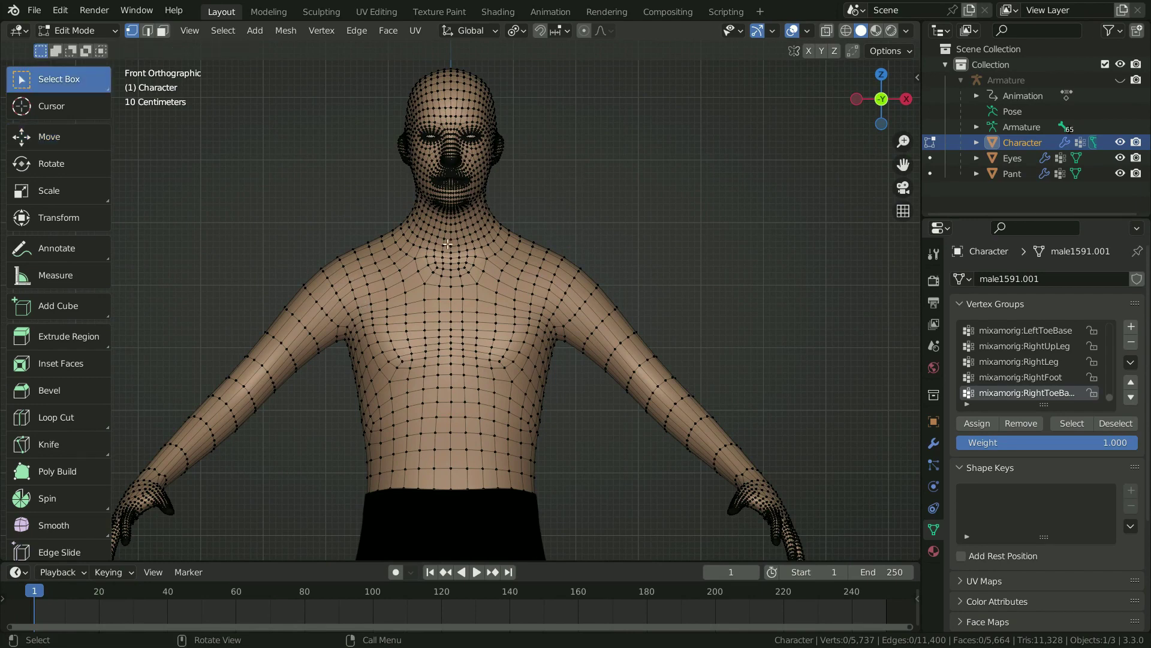
scroll(425, 268, "up", 5)
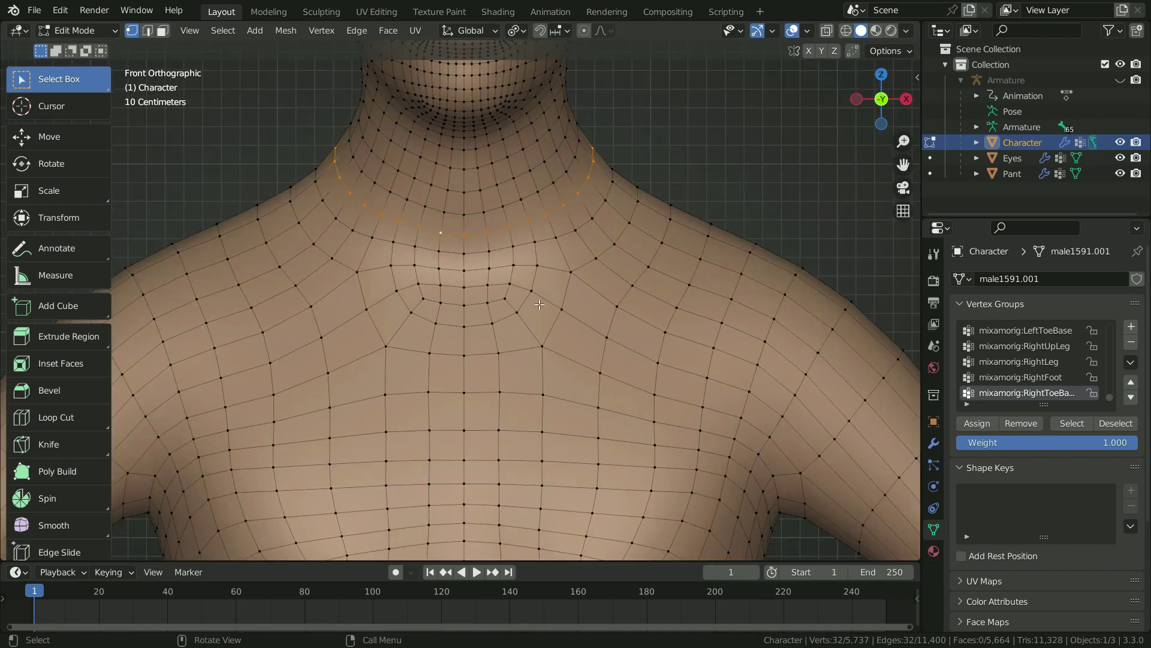
key("alt+z")
scroll(536, 250, "down", 6)
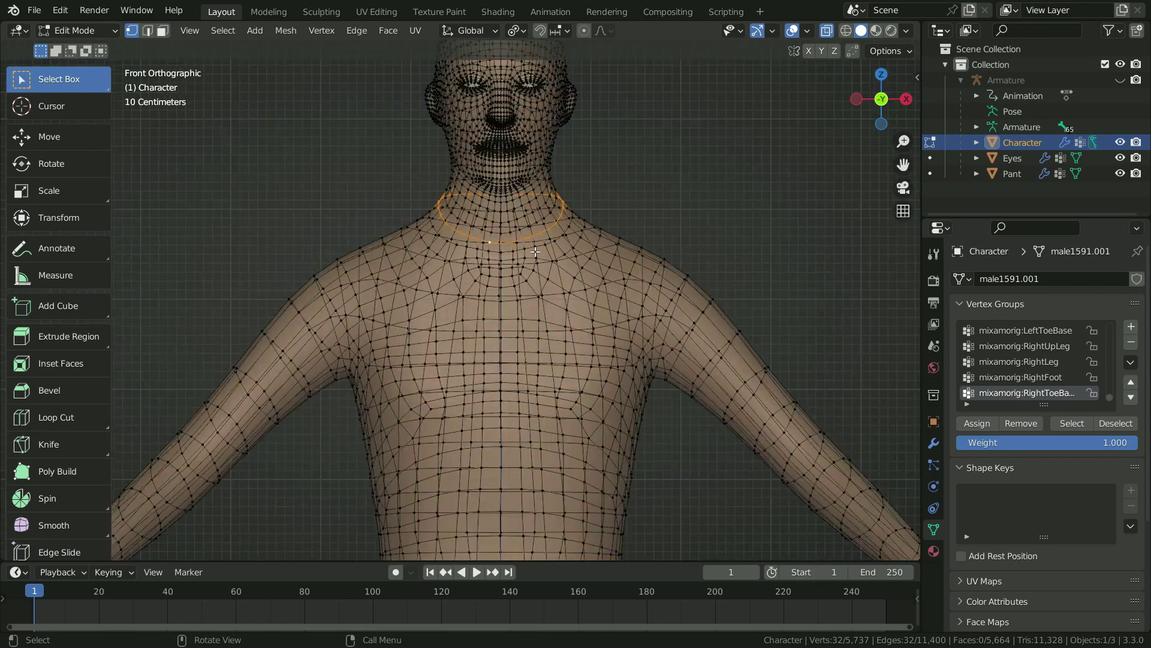
- Circle-select the shoulders, both upper arms and the torso down to the waist as a T-shirt shape
scroll(516, 306, "up", 1)
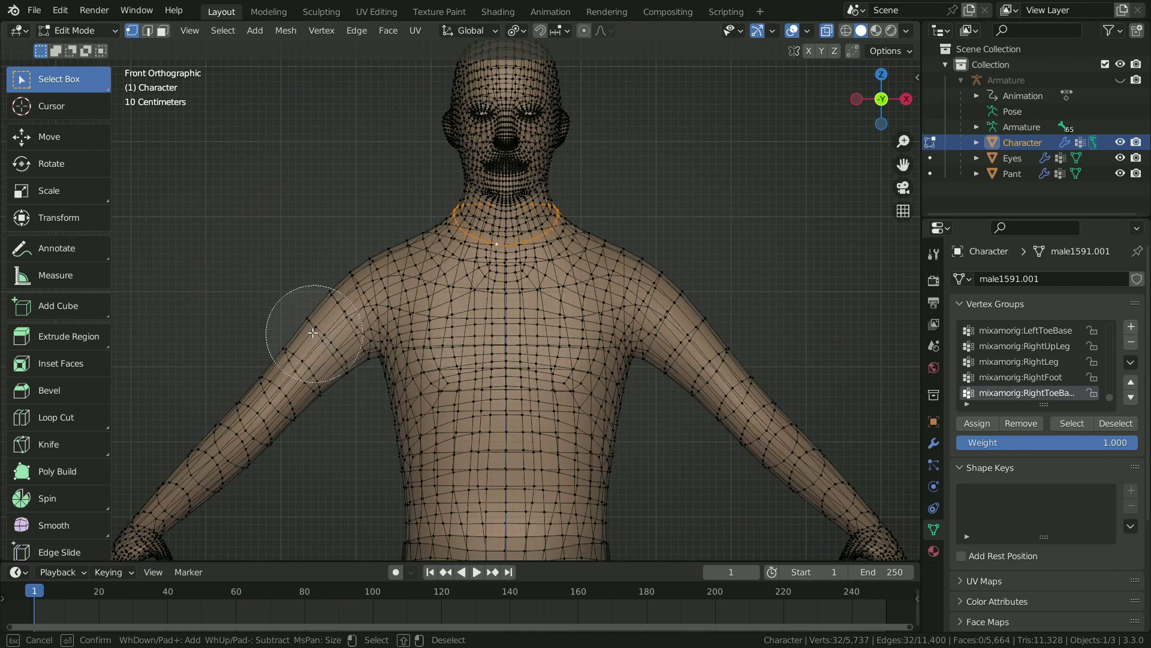
left_click_drag(313, 332, 345, 355)
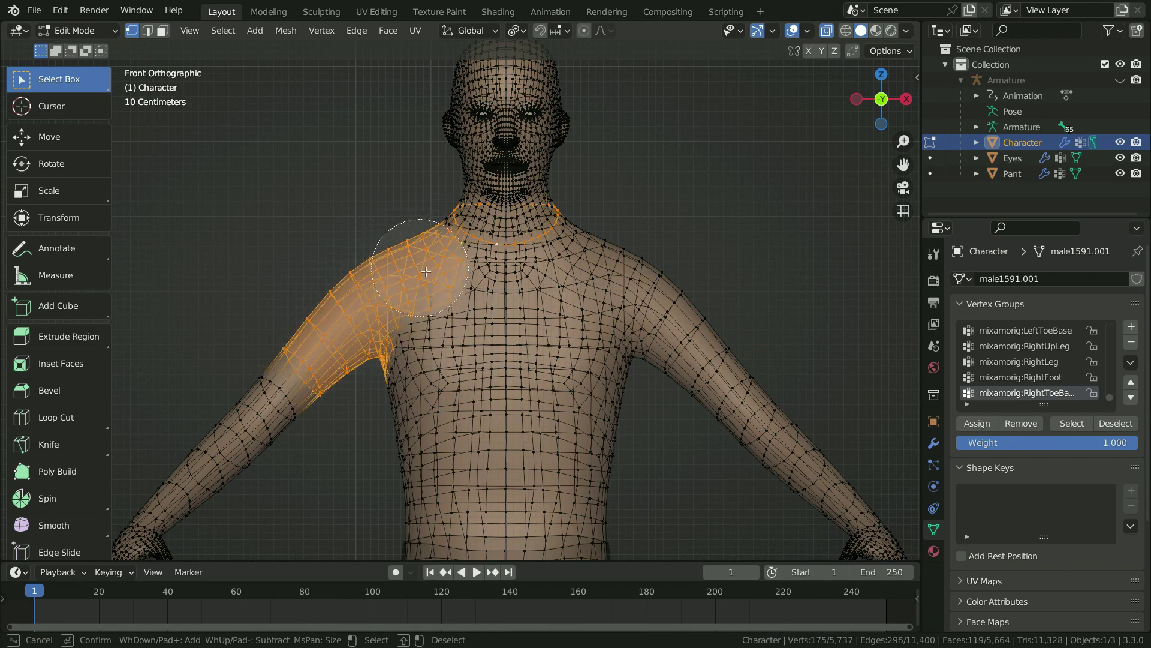
left_click_drag(426, 271, 561, 290)
mouse_move(604, 240)
left_mouse_down()
mouse_move(665, 371)
mouse_move(579, 459)
mouse_move(462, 444)
mouse_move(369, 515)
left_mouse_up()
scroll(513, 326, "down", 1)
middle_click_drag(513, 325, 514, 232, "shift")
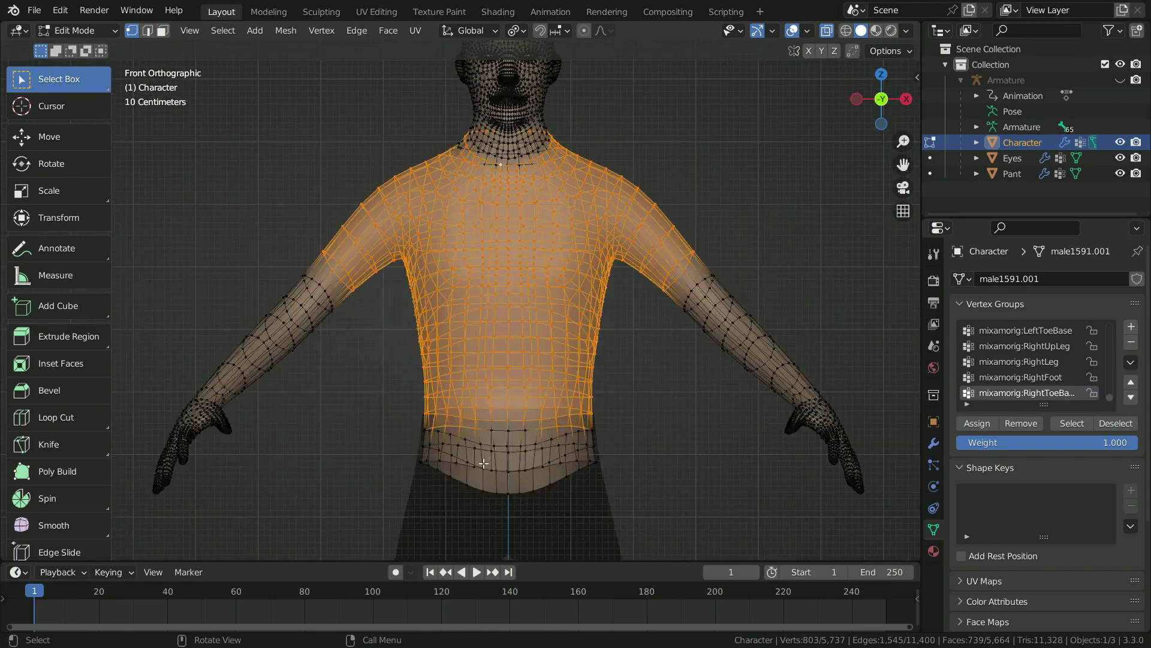
key("c")
left_click_drag(454, 459, 485, 444)
- Add the missed vertices on the upper back below the neck to the selection, and turn off X-ray
middle_click_drag(507, 301, 467, 318)
scroll(464, 320, "up", 4)
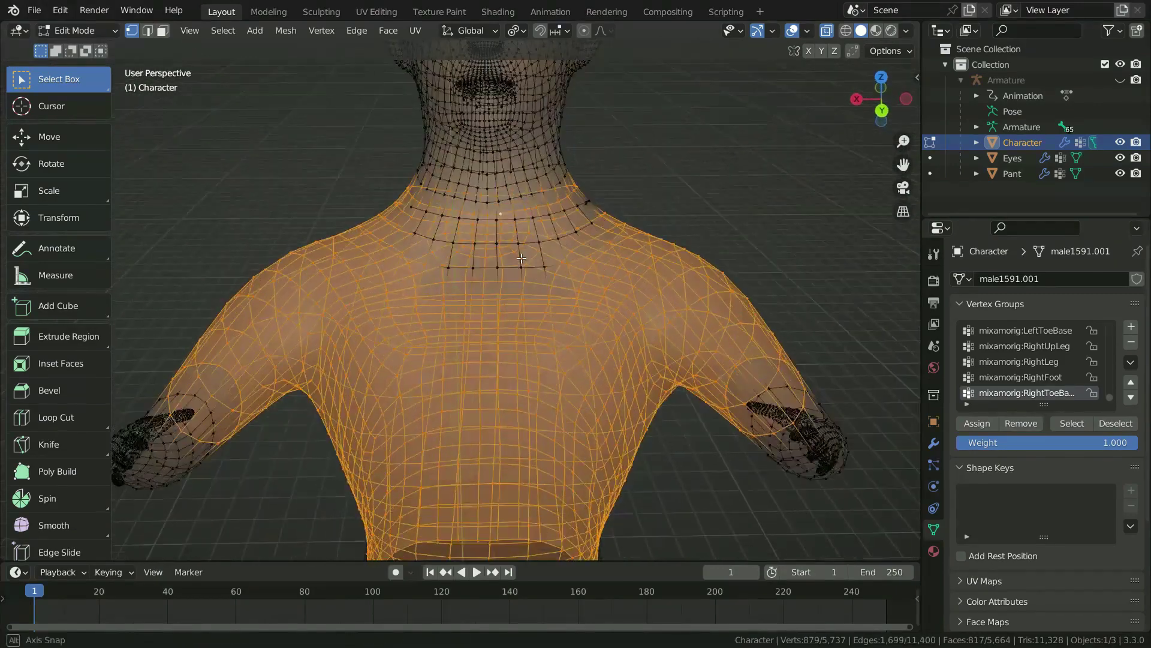
key("c")
left_click_drag(455, 283, 525, 281)
middle_click_drag(525, 282, 489, 345)
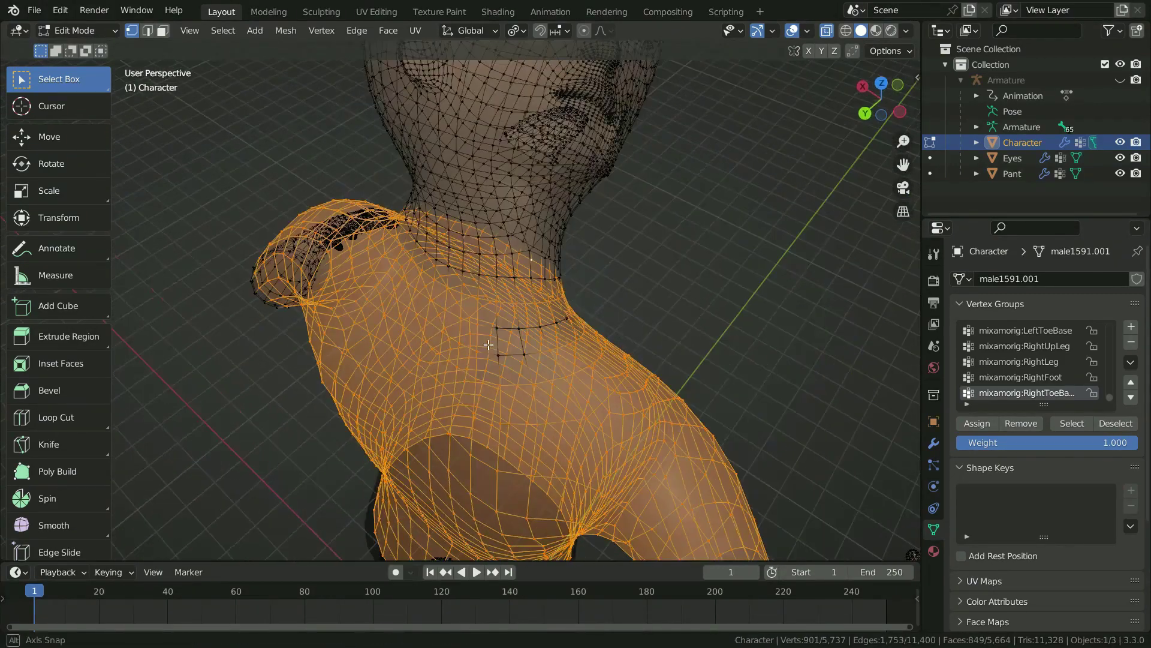
left_click(553, 329)
right_click(558, 330)
scroll(561, 331, "down", 4)
key("alt+z")
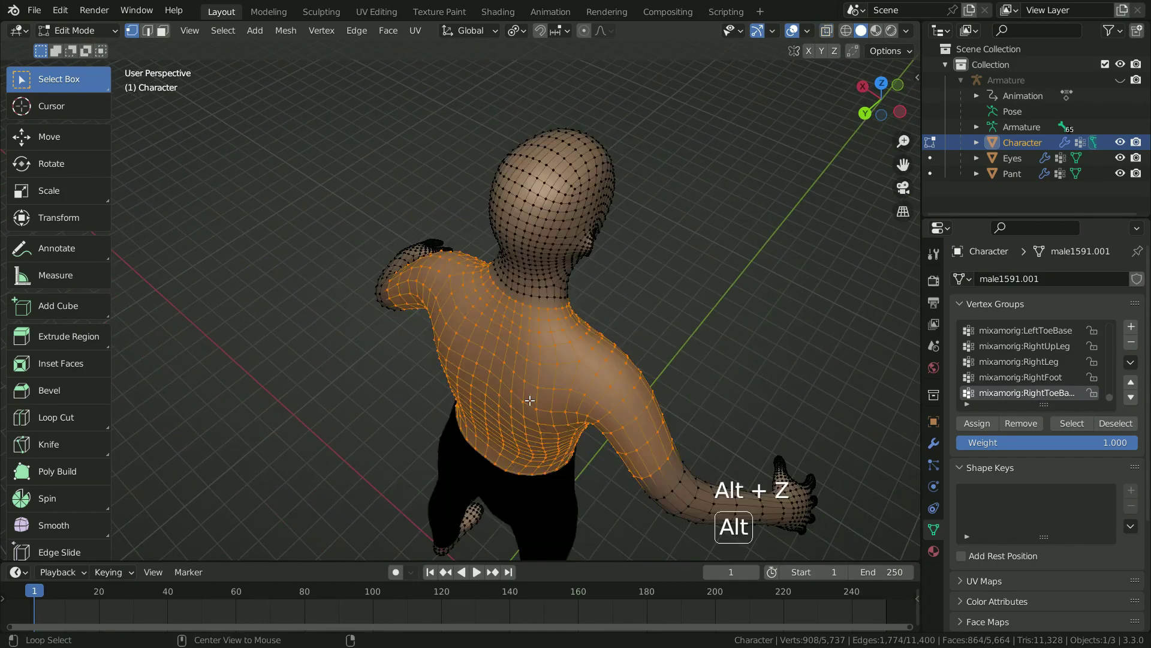
- Duplicate the selected T-shirt geometry in place on the body
middle_click_drag(478, 417, 548, 326)
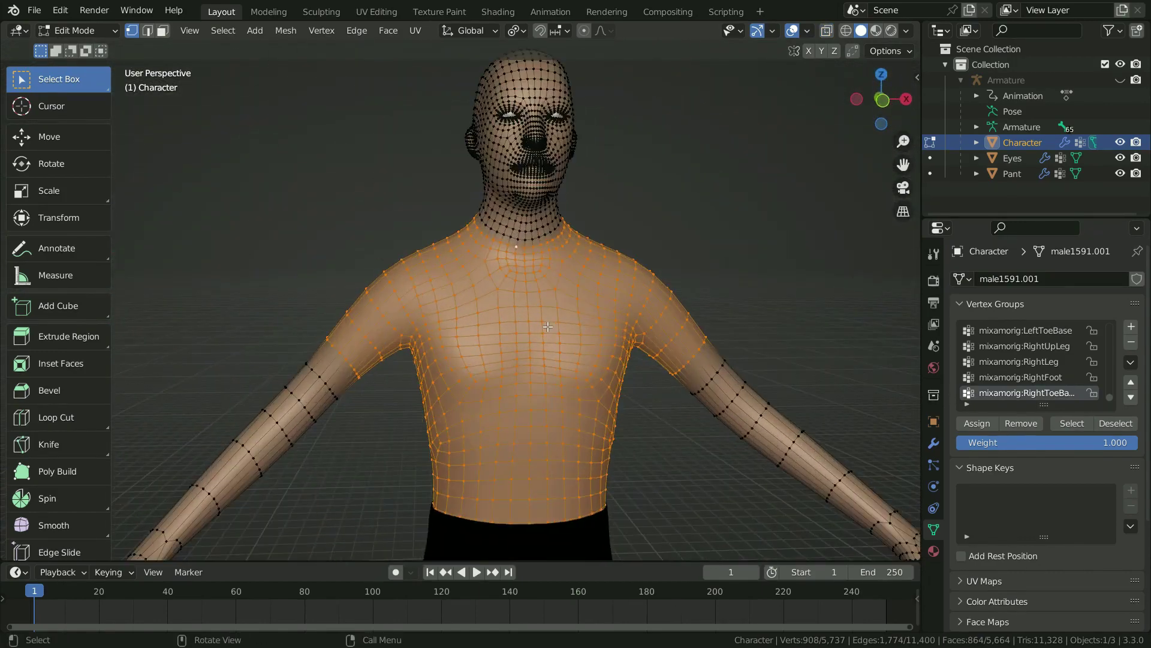
key("shift+d")
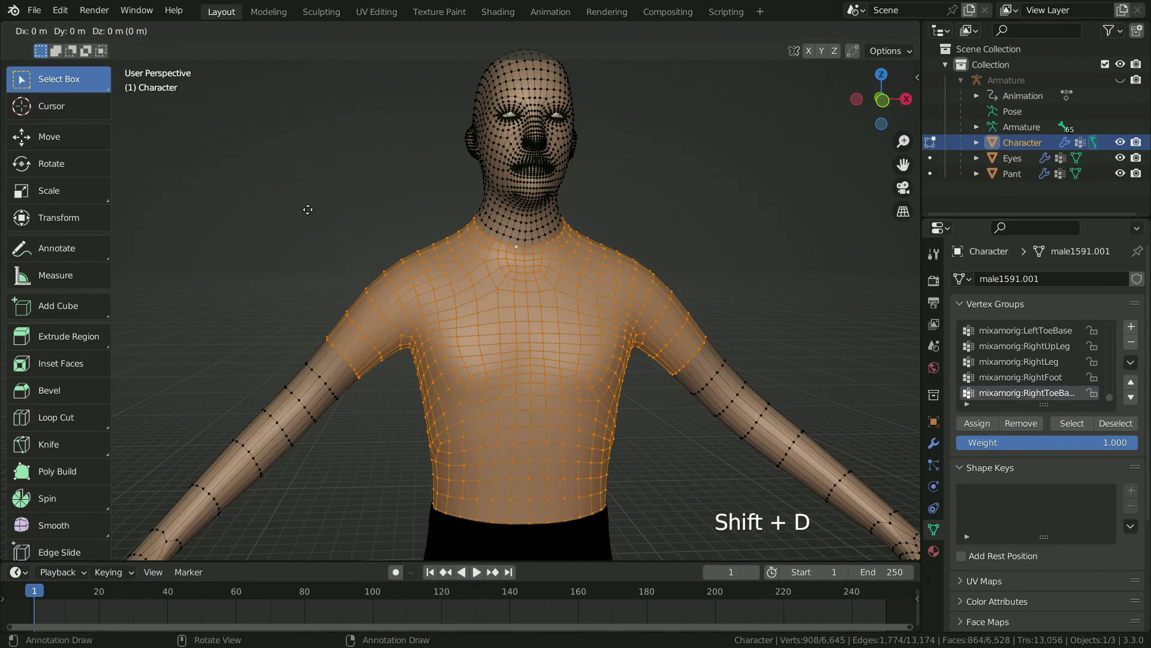
right_click(483, 238)
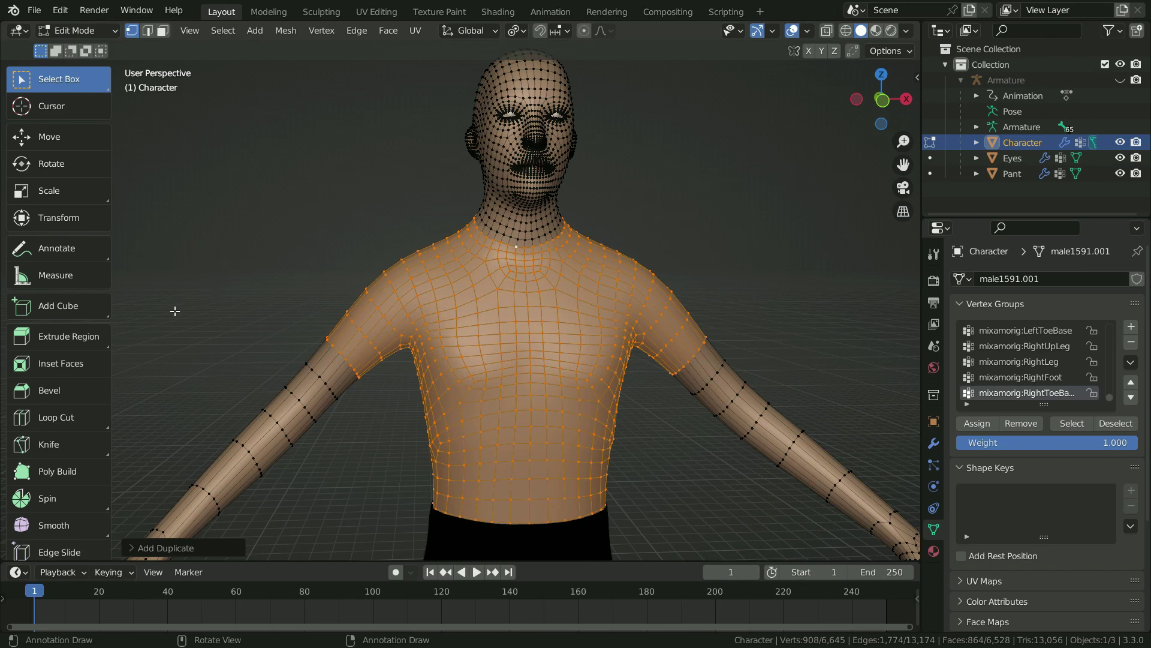
- Expand the duplicated T-shirt geometry slightly outward from the body with Shrink/Fatten
scroll(72, 384, "down", 4)
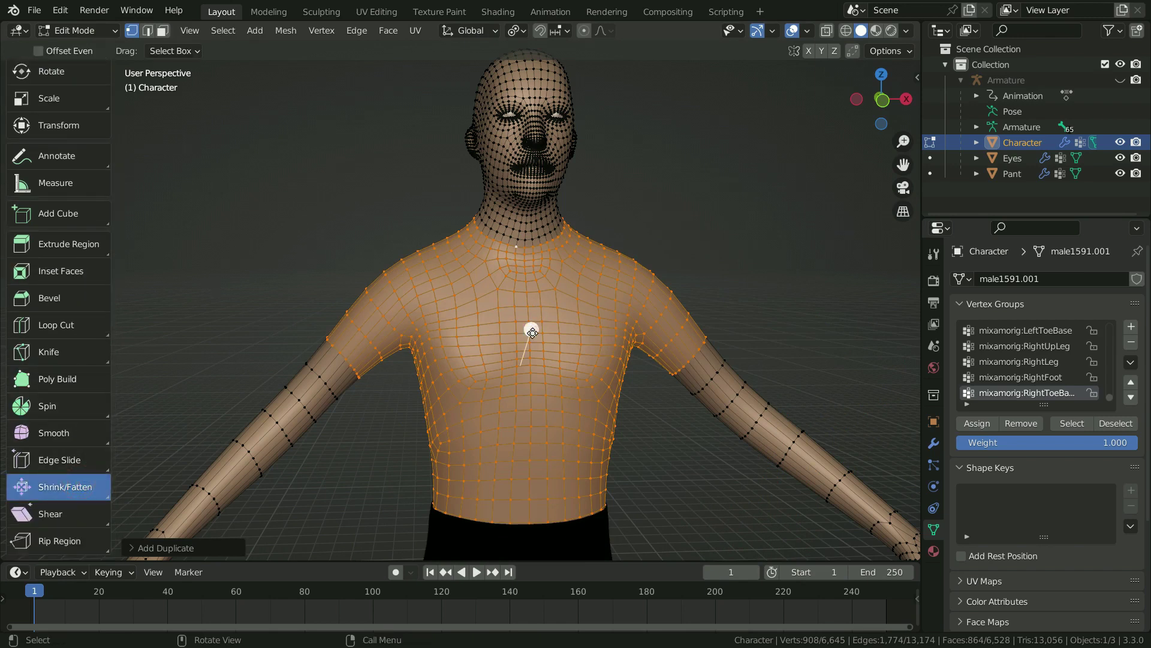
mouse_move(532, 331)
left_mouse_down()
mouse_move(528, 301)
mouse_move(526, 311)
left_mouse_up()
scroll(497, 295, "down", 4)
scroll(494, 406, "up", 2)
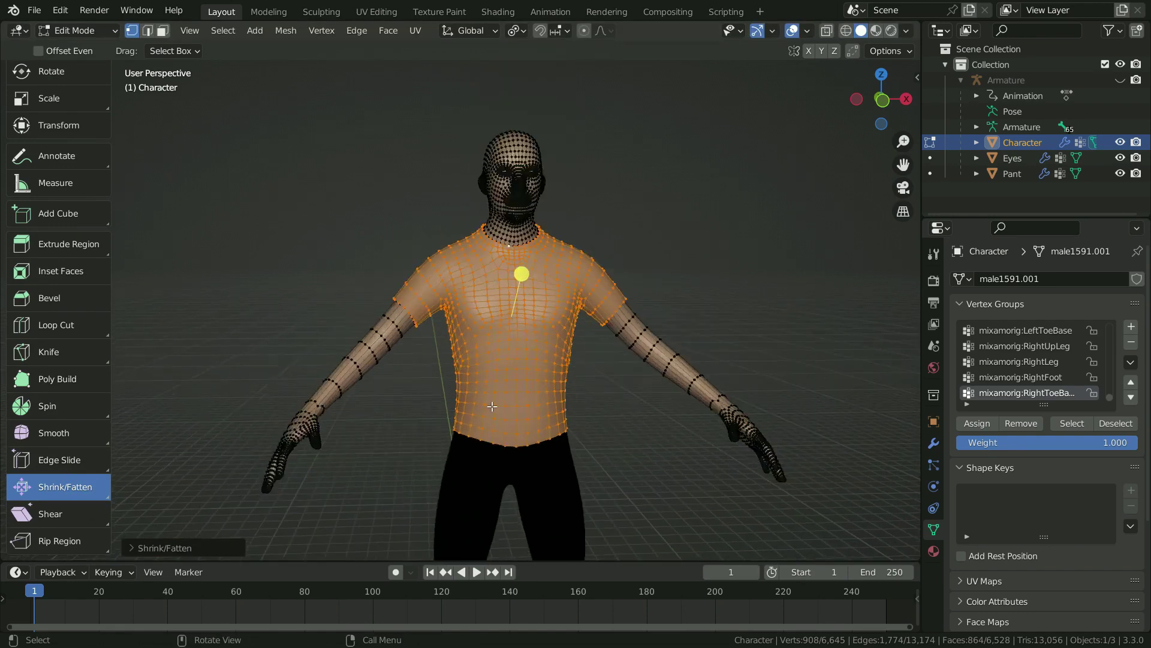
middle_click_drag(493, 406, 602, 408)
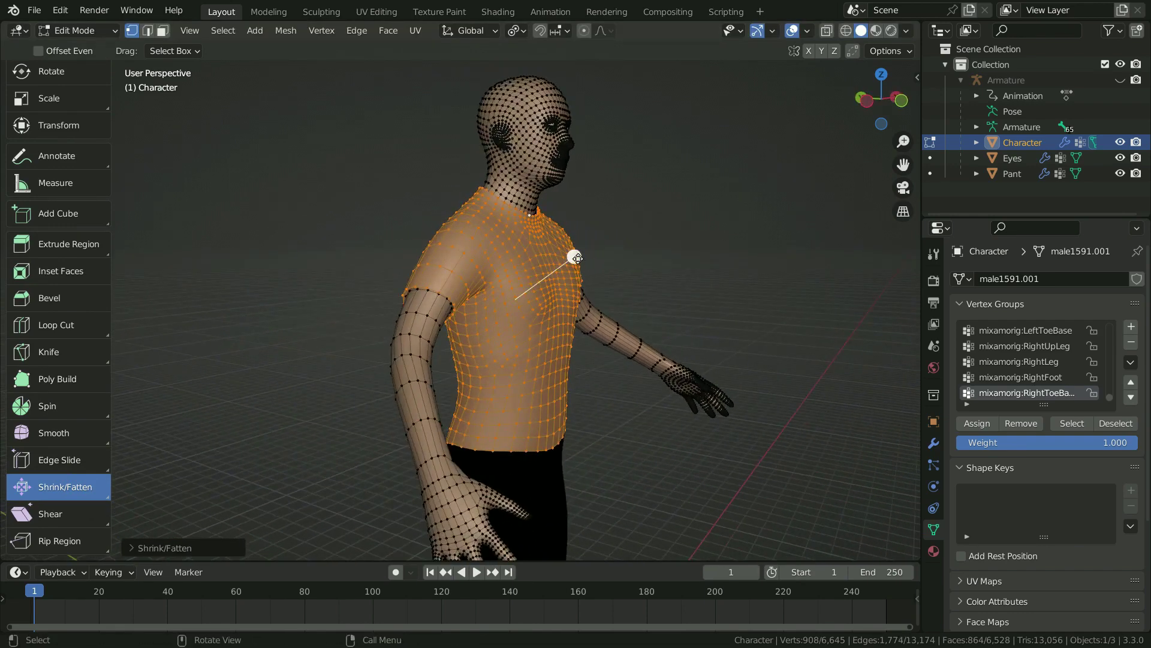
middle_click_drag(451, 415, 488, 412)
scroll(489, 336, "up", 3)
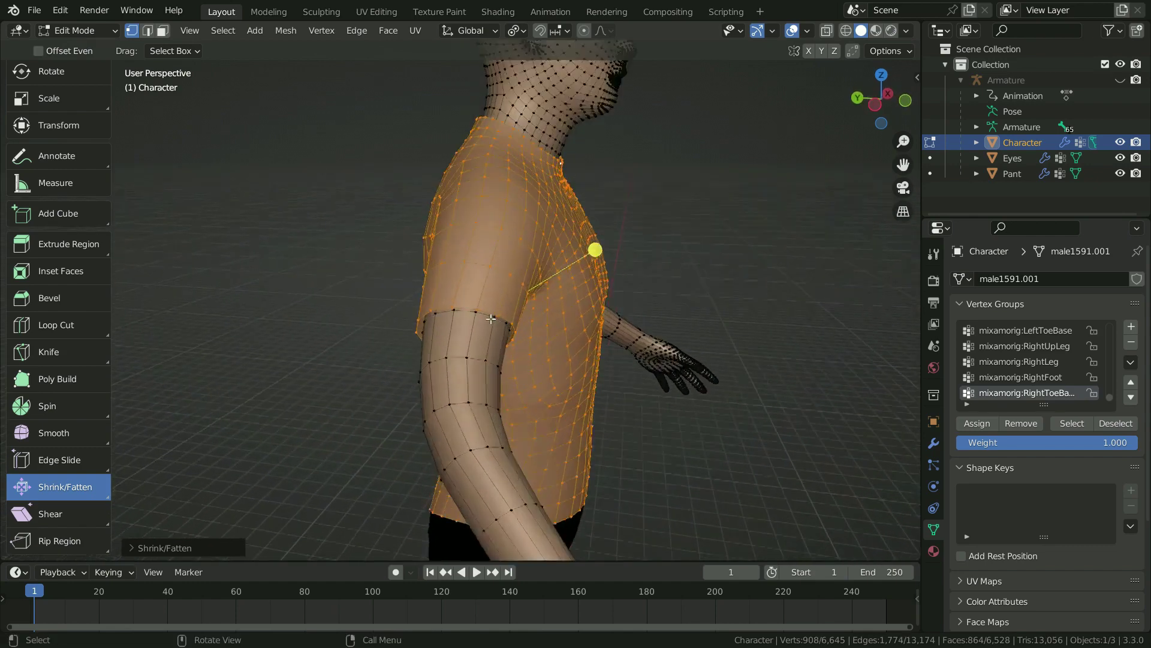
middle_click_drag(487, 331, 512, 262)
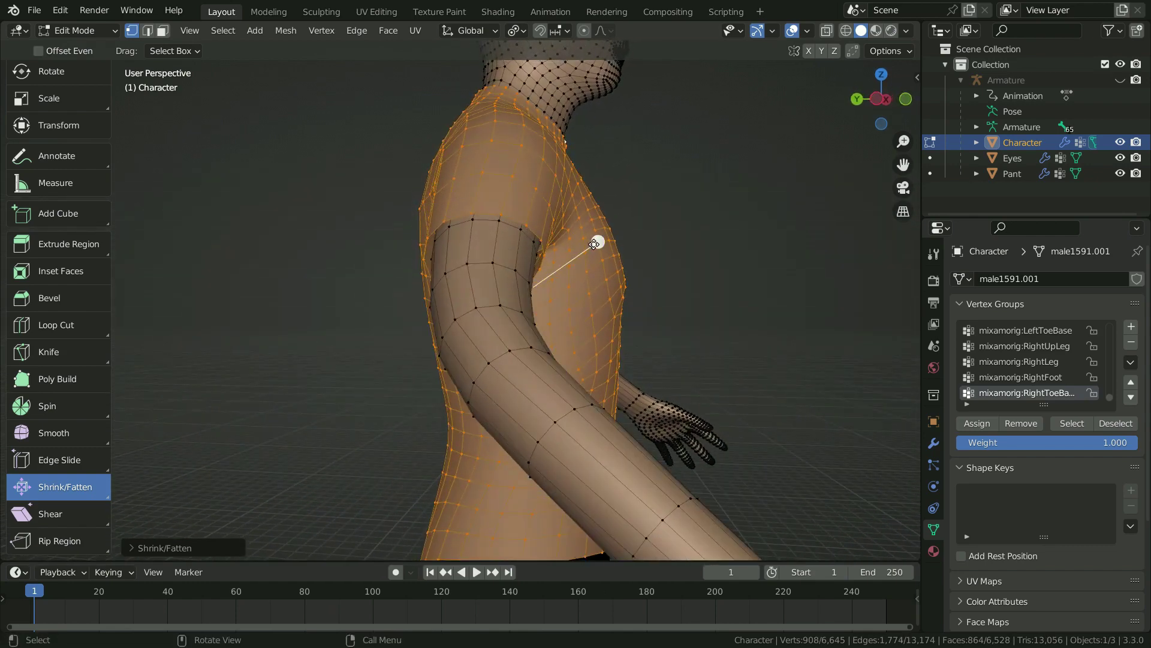
left_click_drag(594, 242, 595, 243)
middle_click_drag(654, 255, 512, 289)
- Test-move the duplicated T-shirt geometry, cancel the move, and return to Object Mode
key("g")
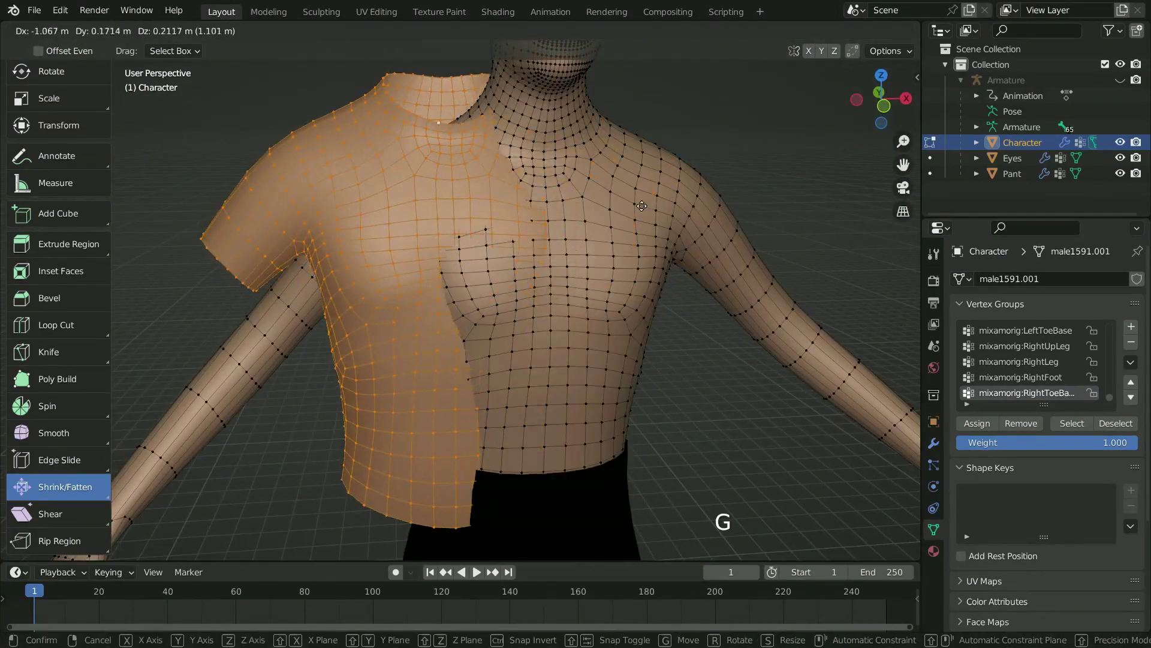
key("Escape")
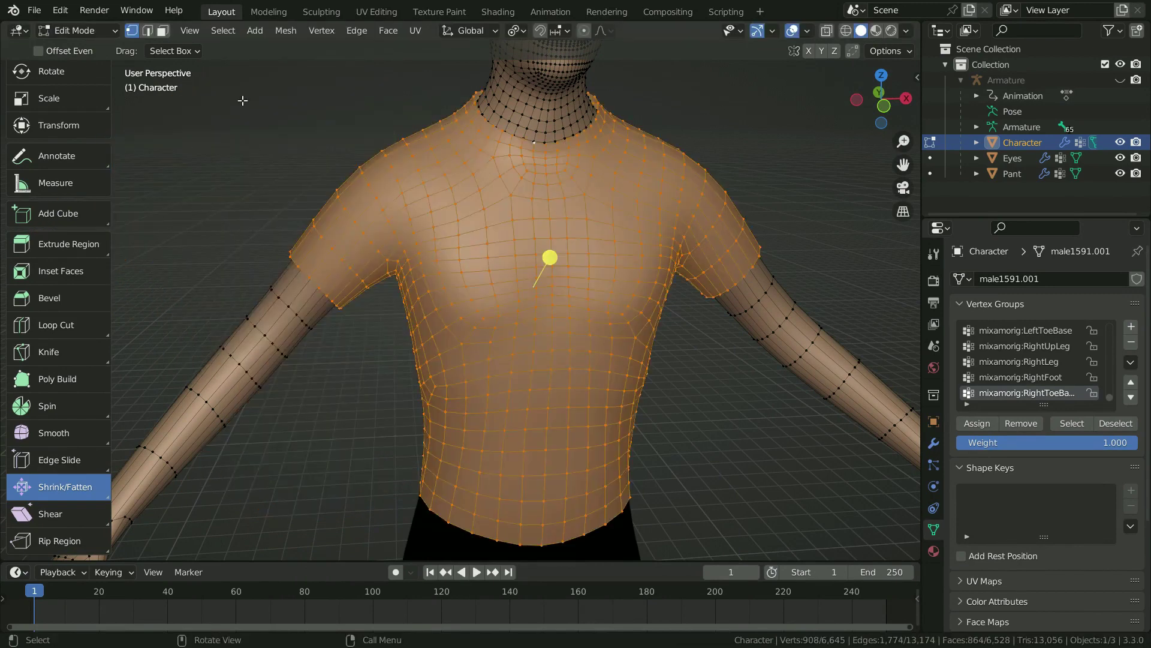
left_click(102, 33)
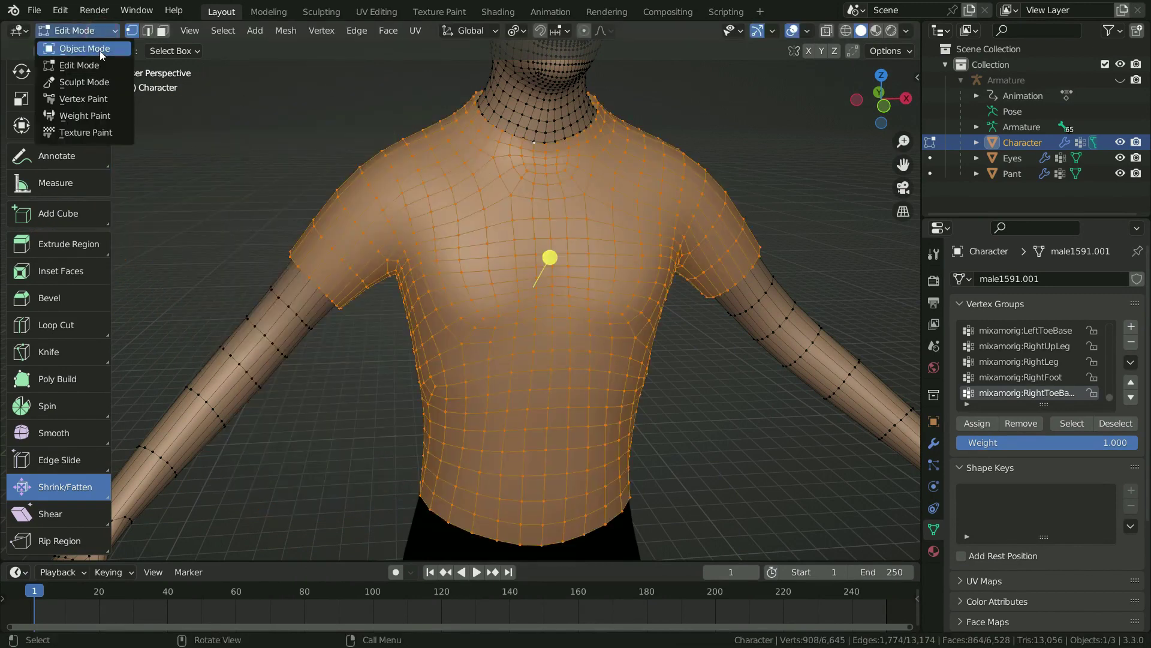
left_click(99, 50)
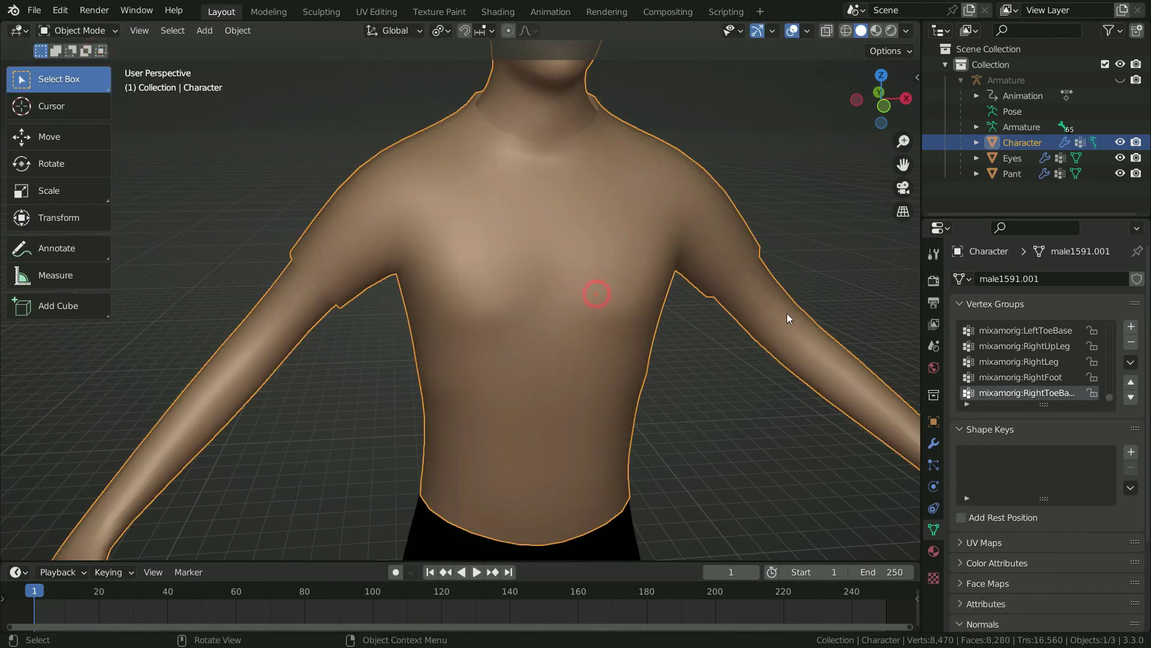
- Separate the selected T-shirt geometry from the character mesh into its own object, and return to Object Mode
right_click(517, 222, "shift")
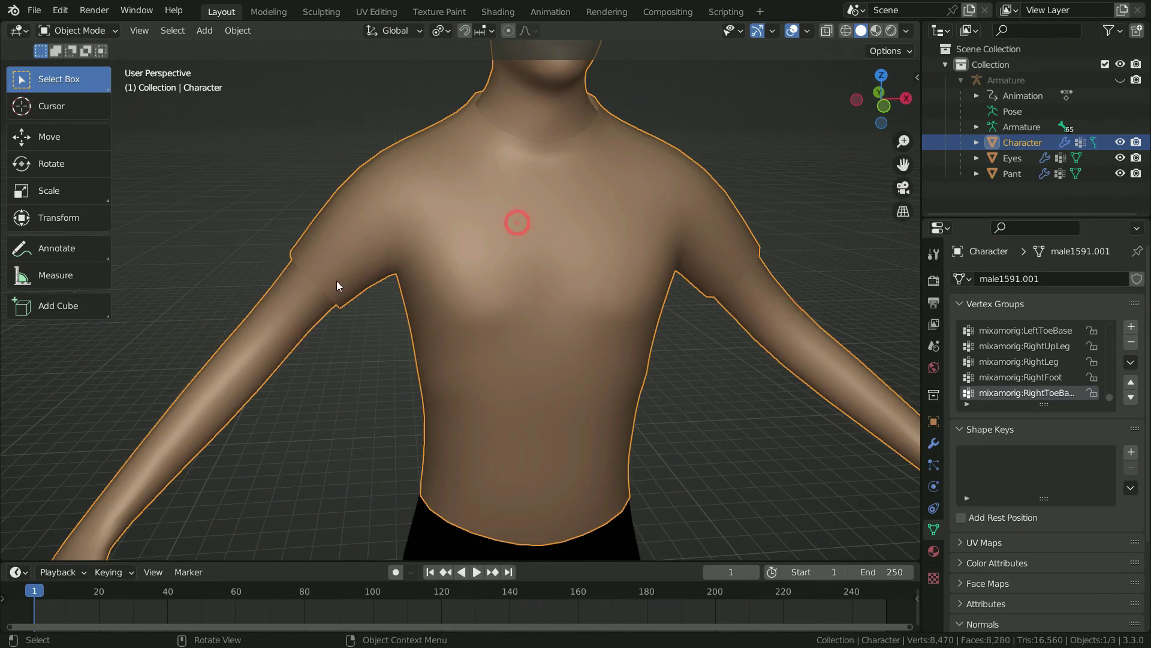
left_click(102, 35)
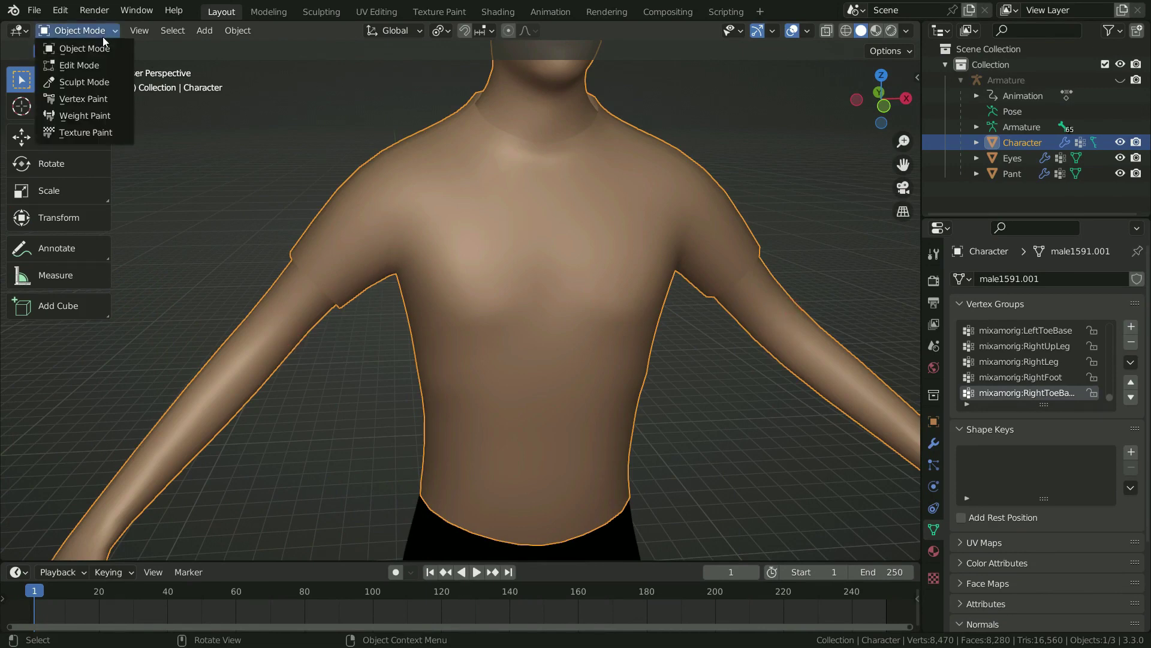
left_click(88, 63)
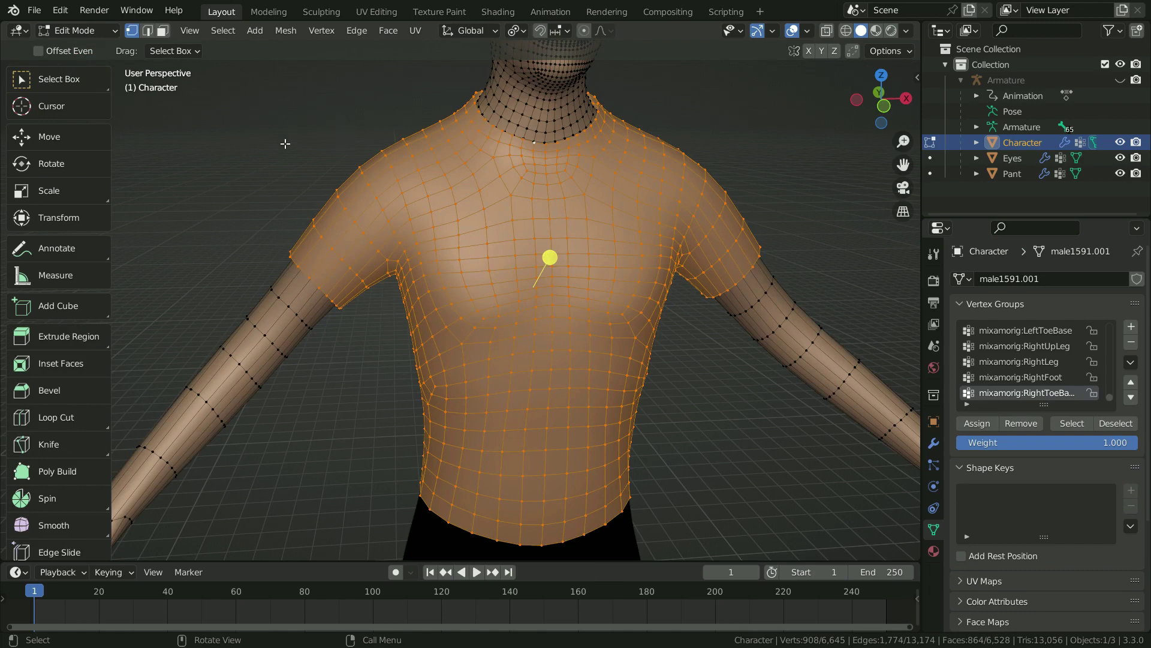
key("p")
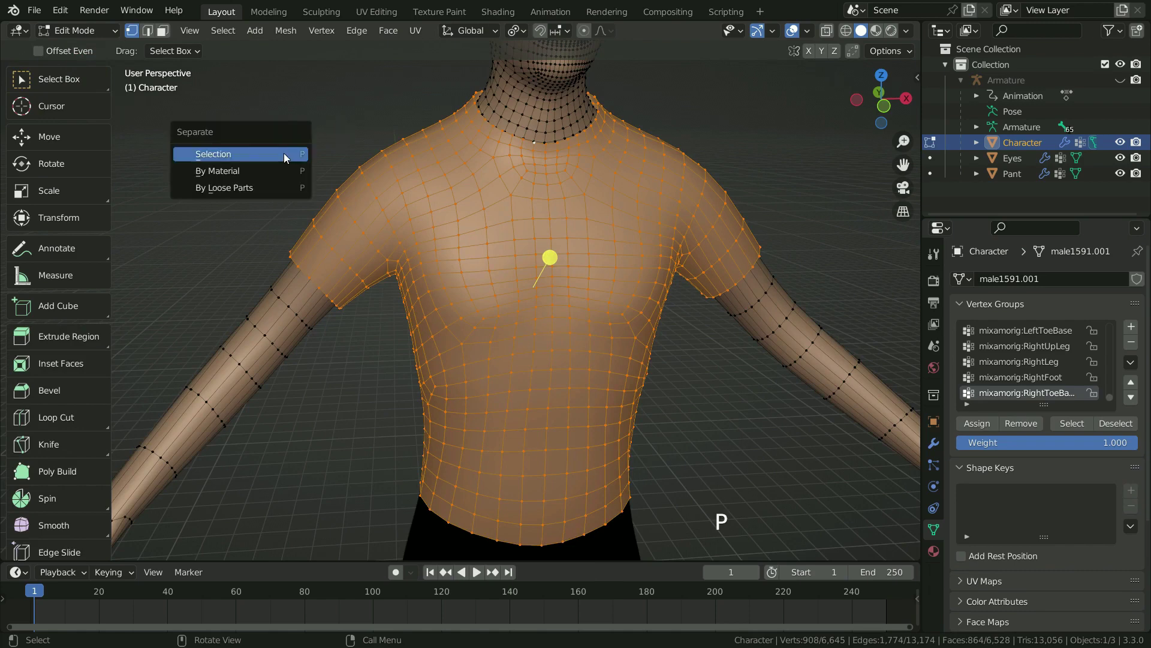
left_click(264, 152)
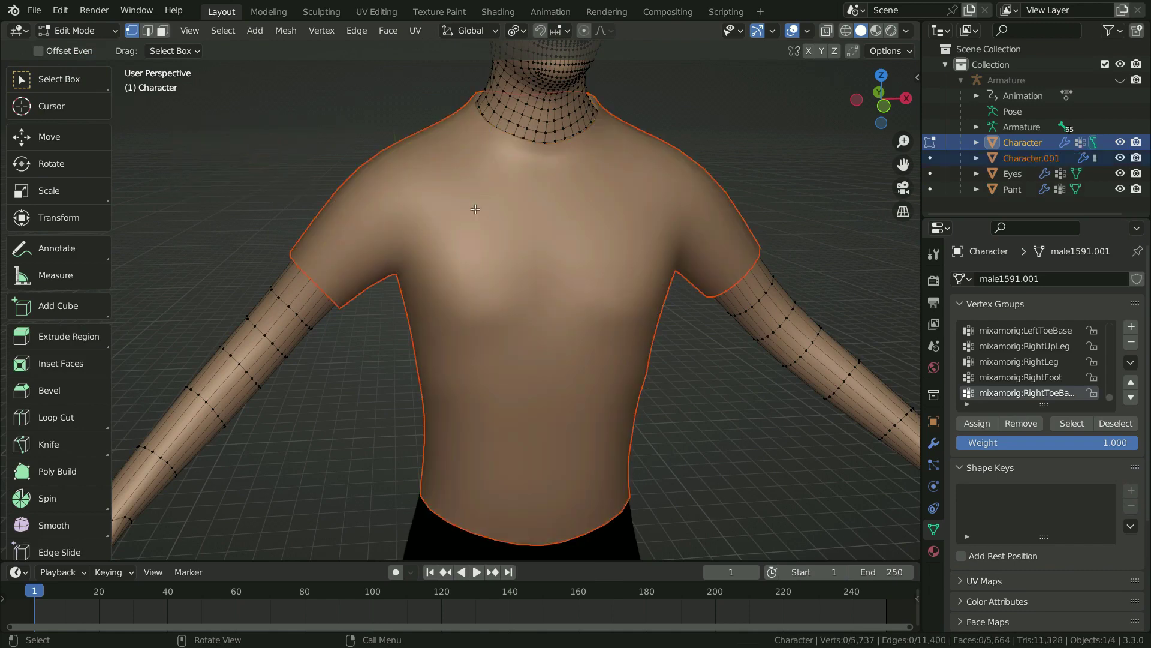
left_click(77, 33)
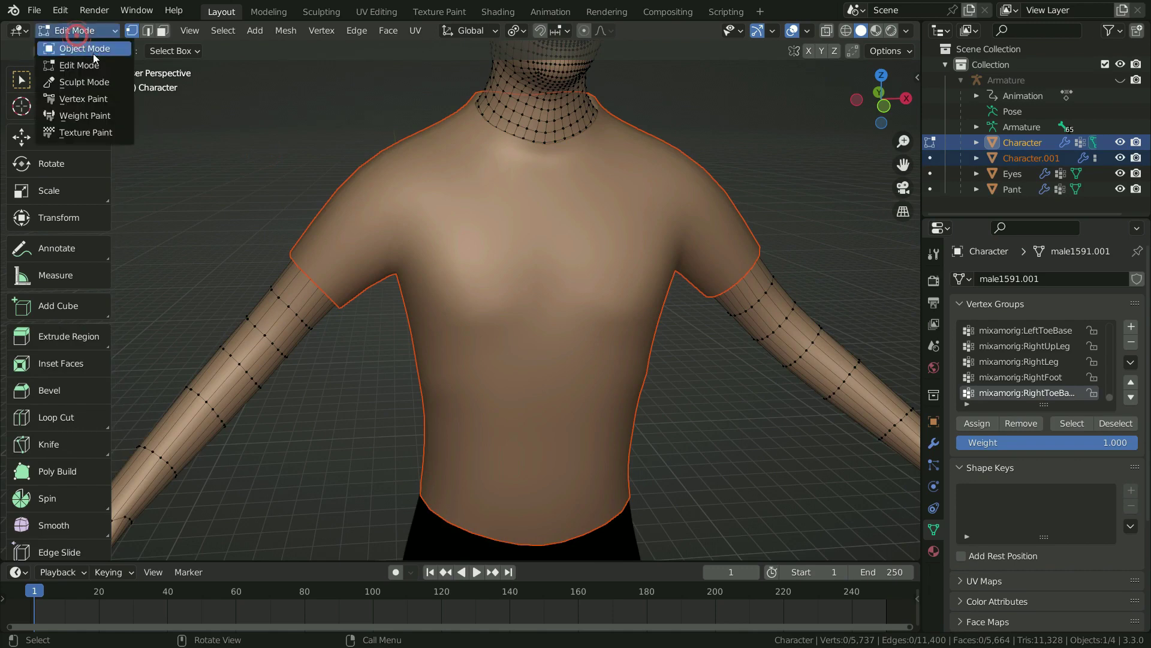
left_click(127, 50)
- Select the separated T-shirt object, test-move it away from the body, and cancel the move
left_click(545, 229)
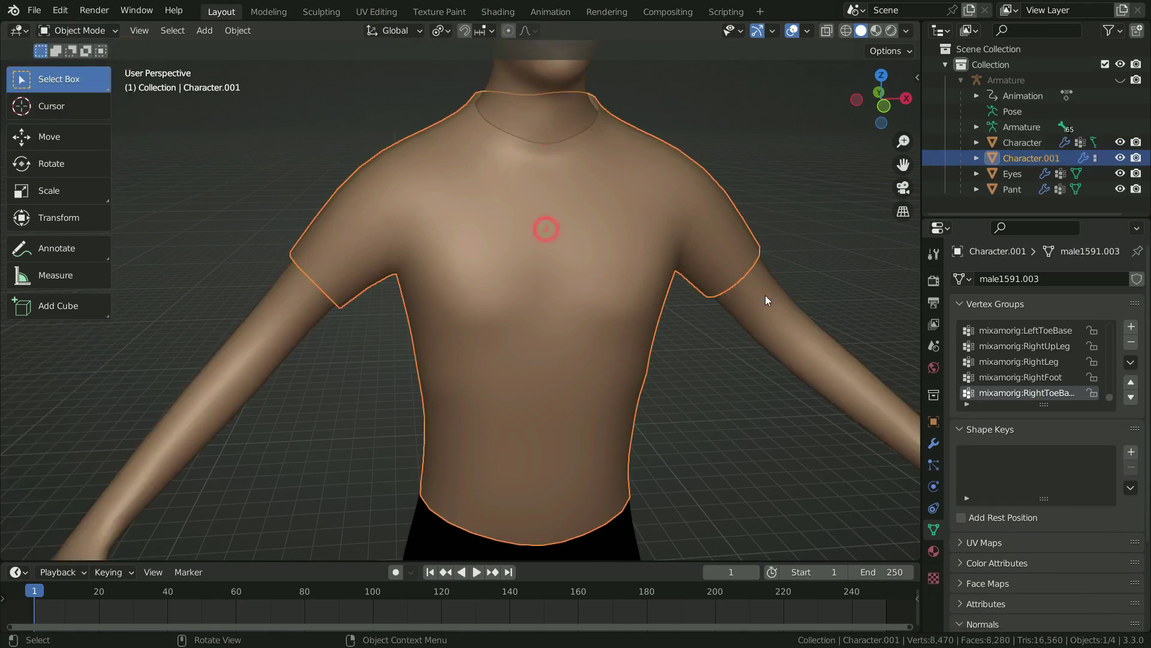
left_click(766, 295)
left_click(500, 258)
key("g")
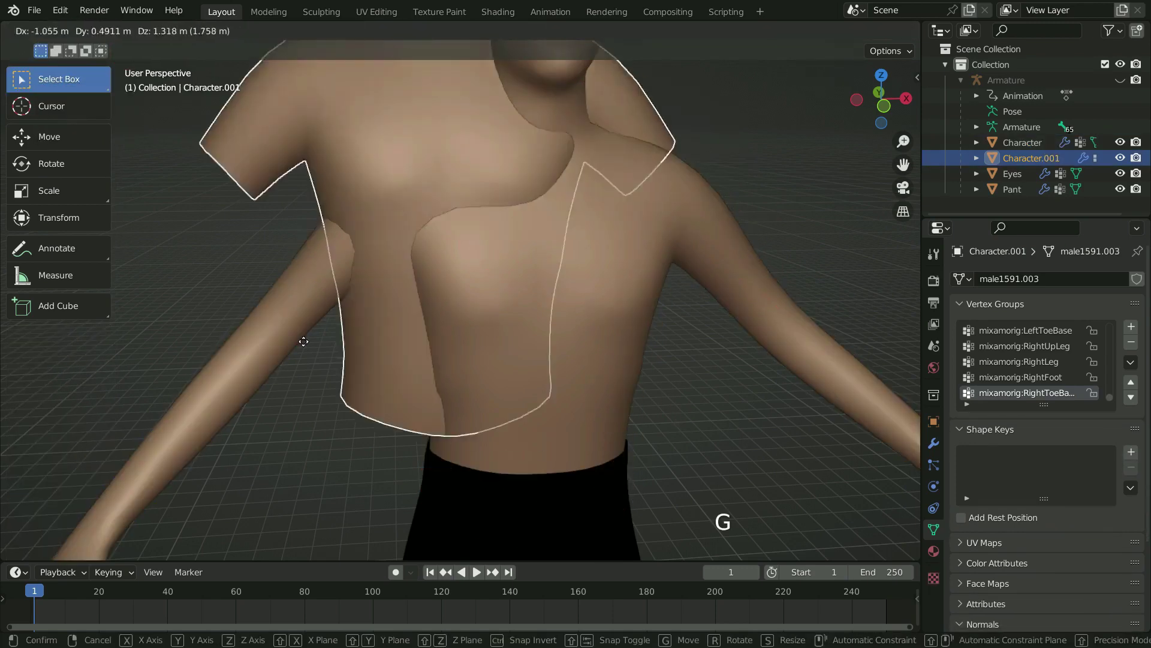
key("Escape")
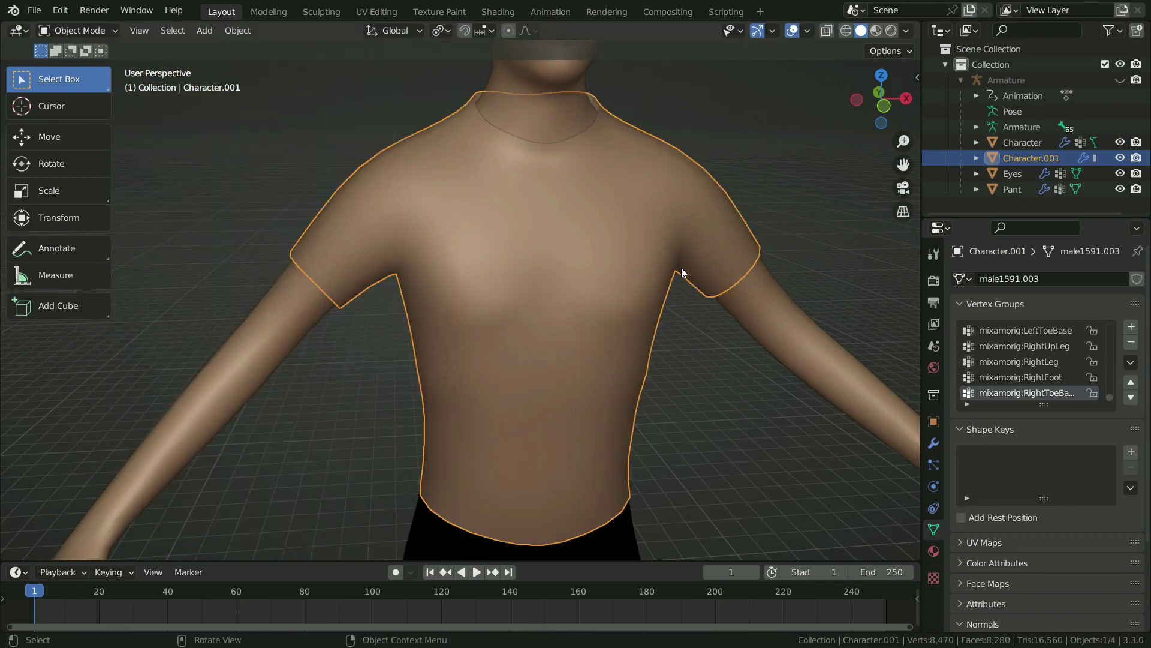
- Rename the separated T-shirt object to "T shirt"
double_click(1060, 159)
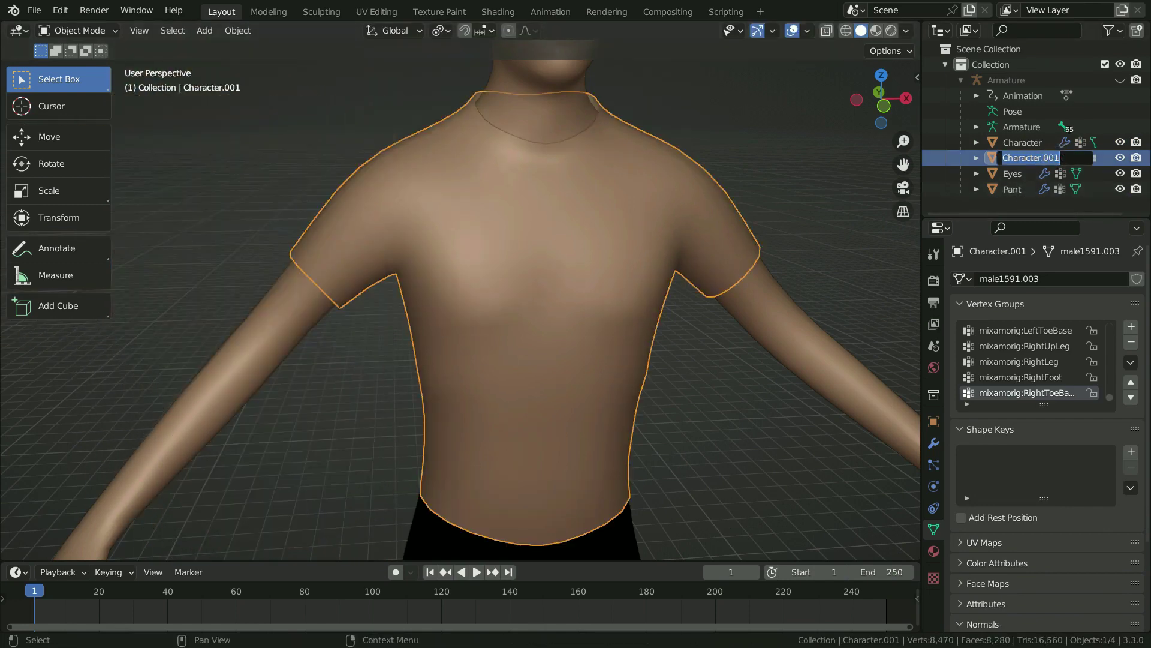
type("T shirt")
key("Return")
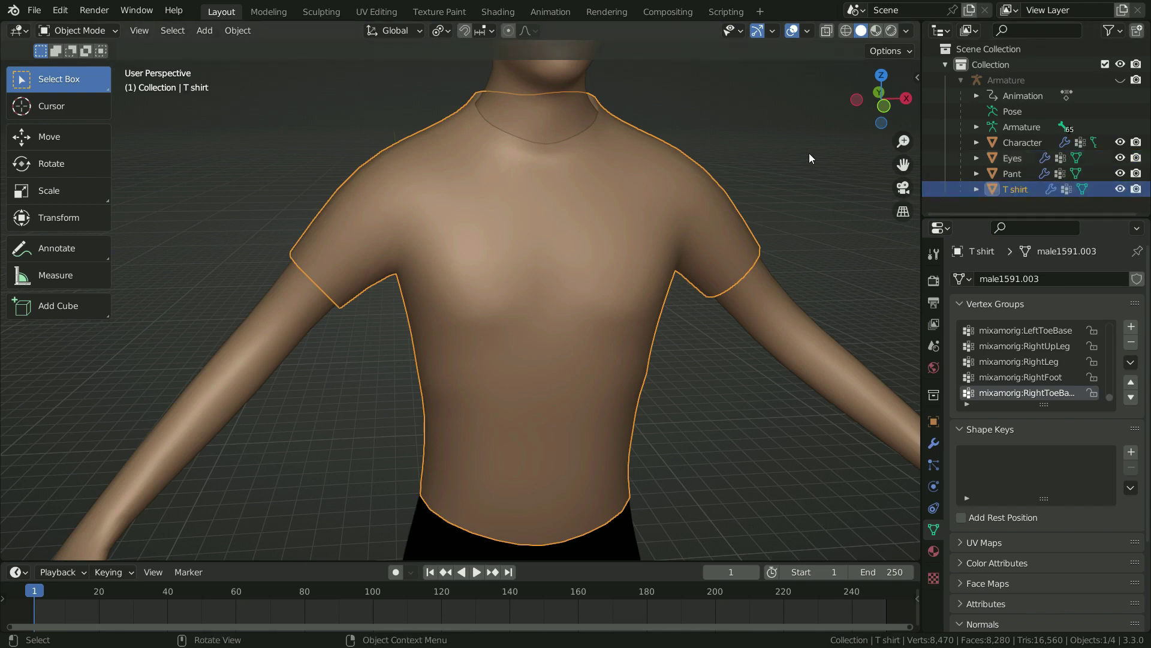
- In Material Preview shading, make the shirt's Skin material a single-user copy and rename it "T shirt"
key("z")
left_click(814, 239)
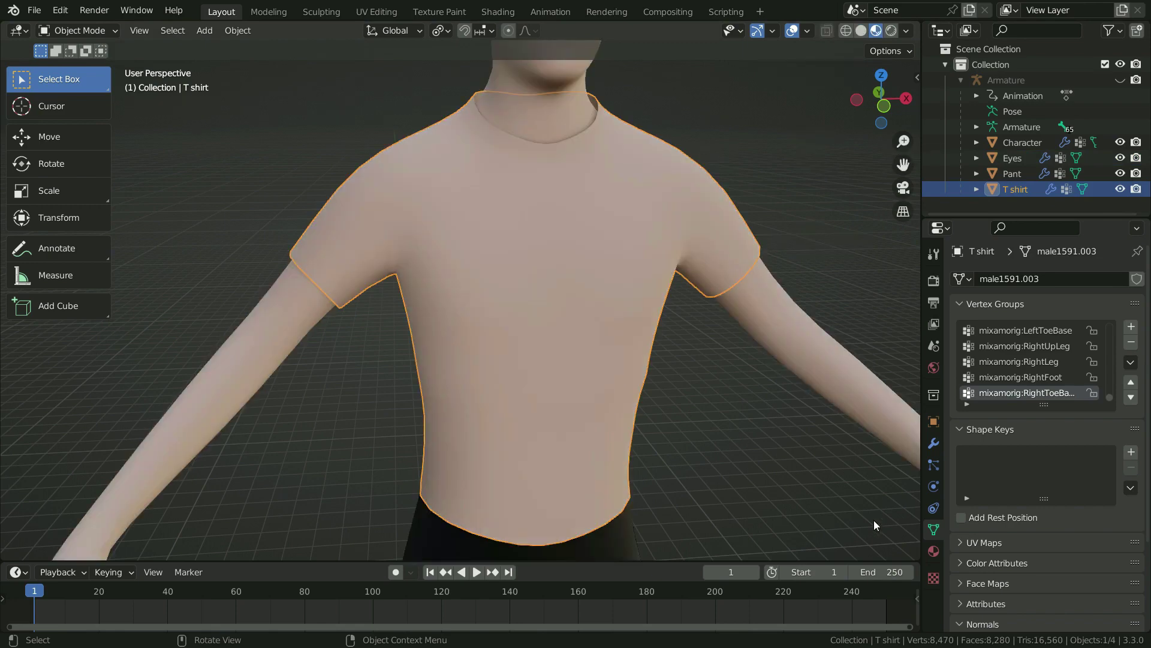
left_click(931, 550)
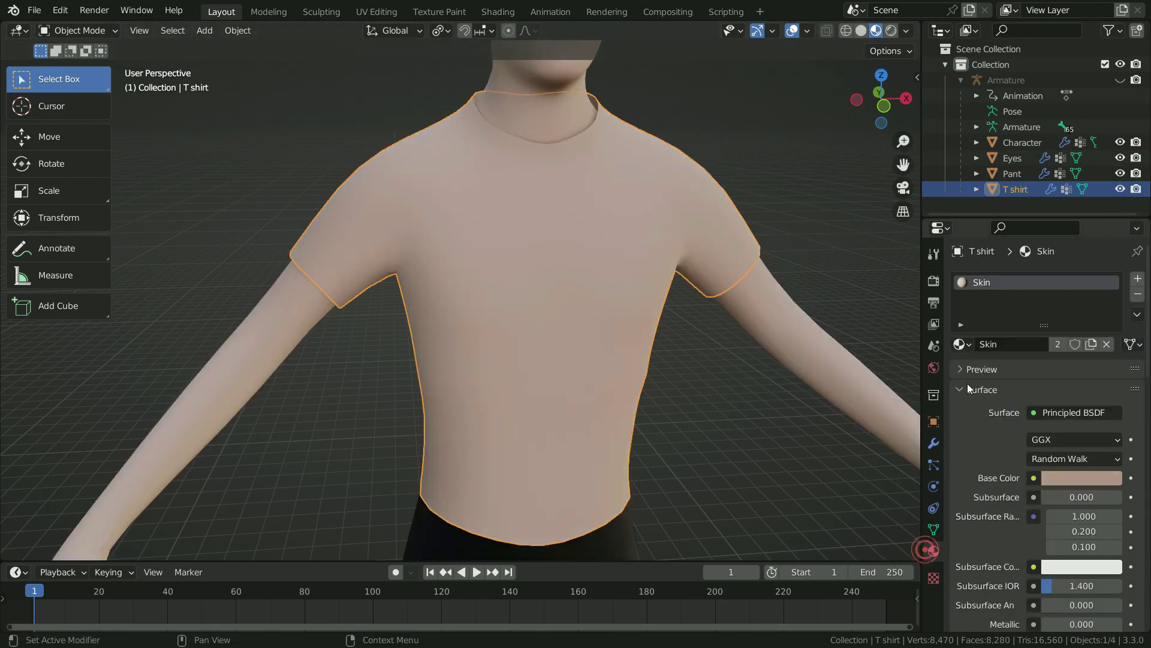
left_click(1055, 346)
left_click(1020, 344)
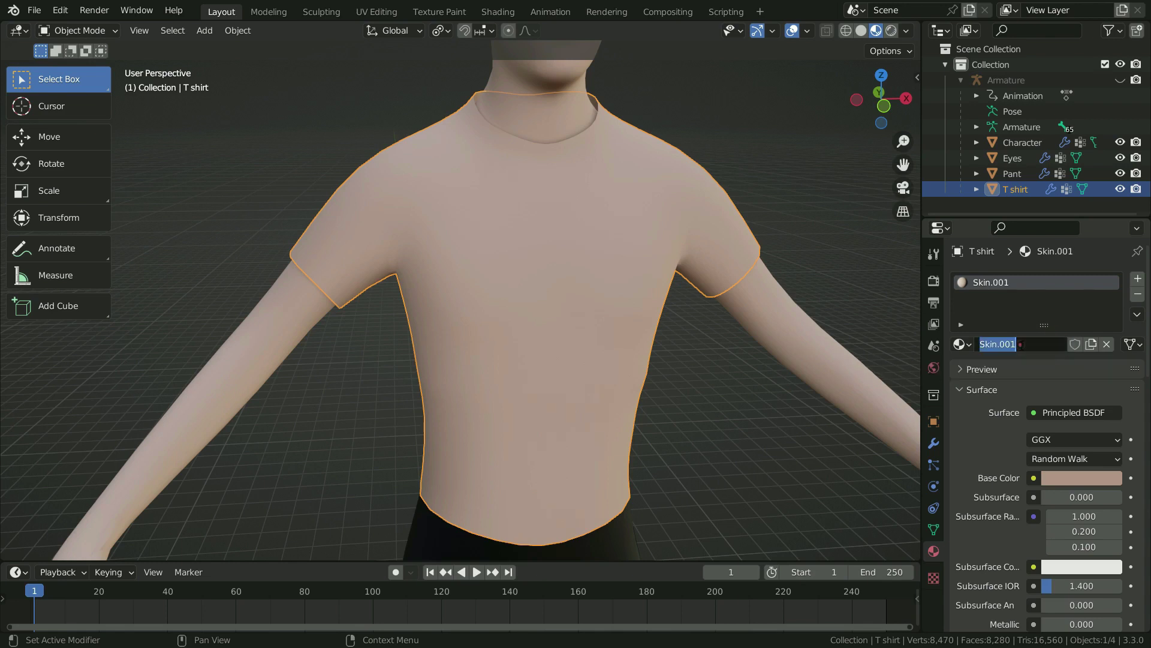
type("Y")
key("BackSpace")
type("T shirt")
key("Return")
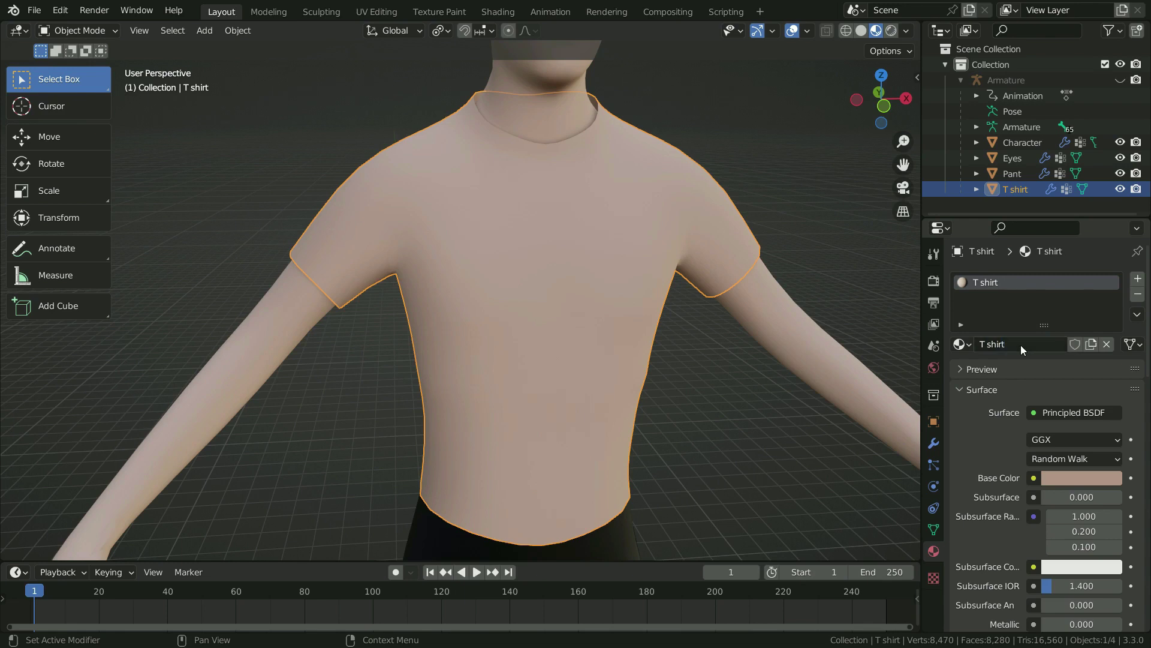
- Set the T shirt material's base color to a saturated bright blue
left_click(1060, 477)
left_click_drag(1034, 324, 1066, 258)
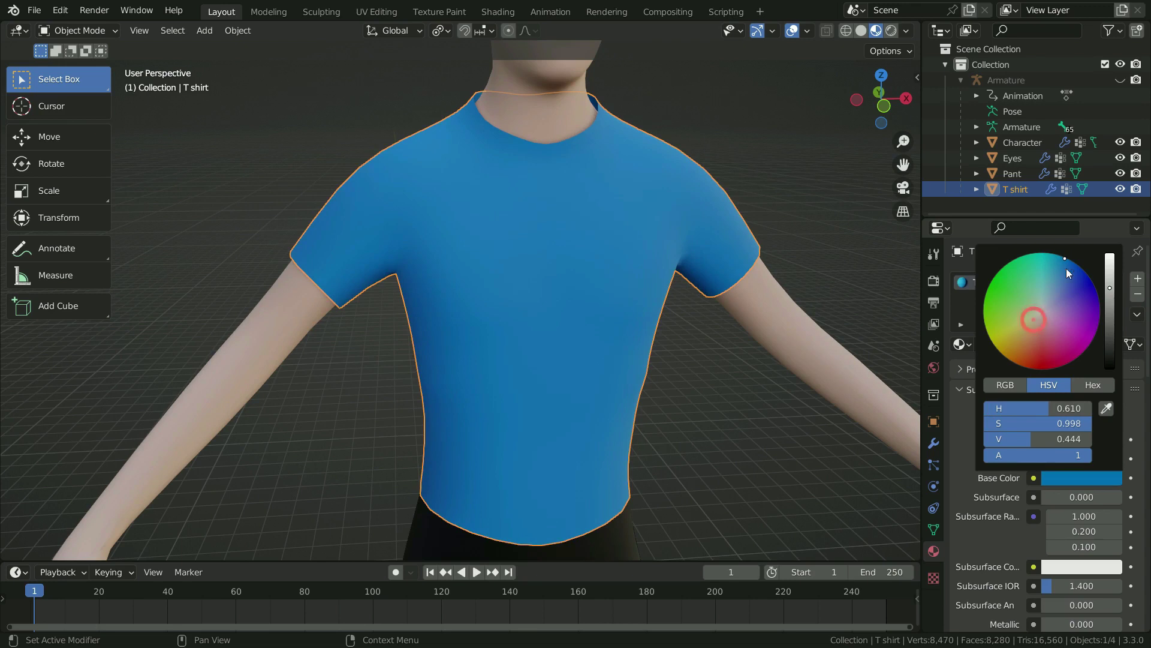
scroll(1066, 268, "up", 3)
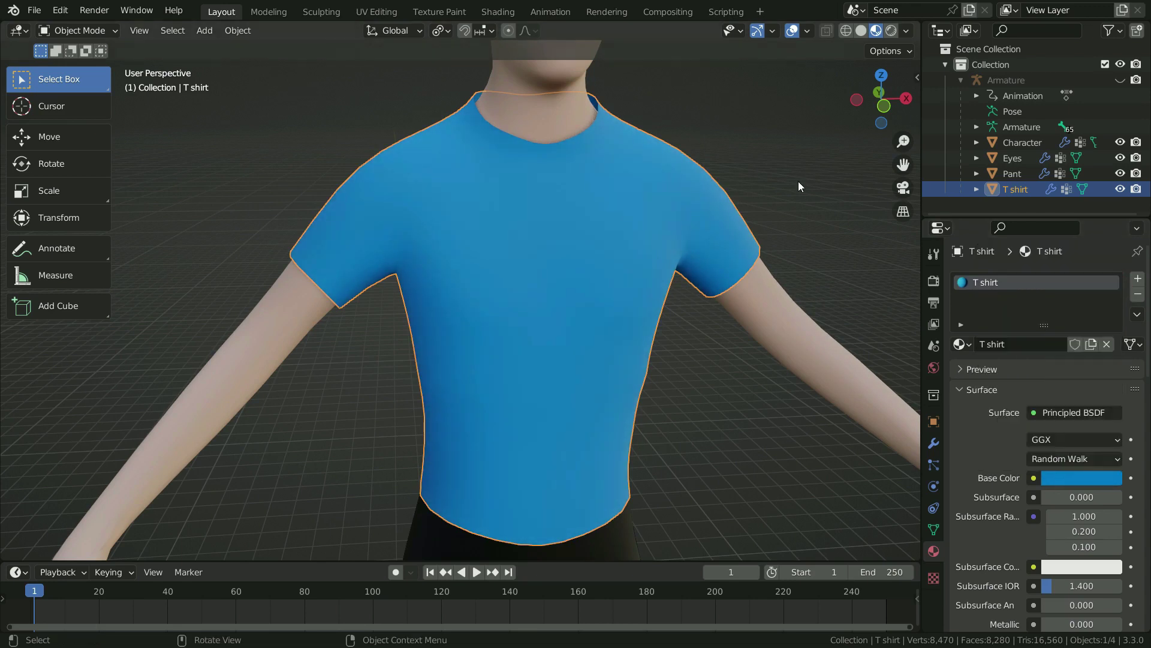
- Switch back to Solid shading and set the T shirt material's viewport display color to bright cyan-blue
key("z")
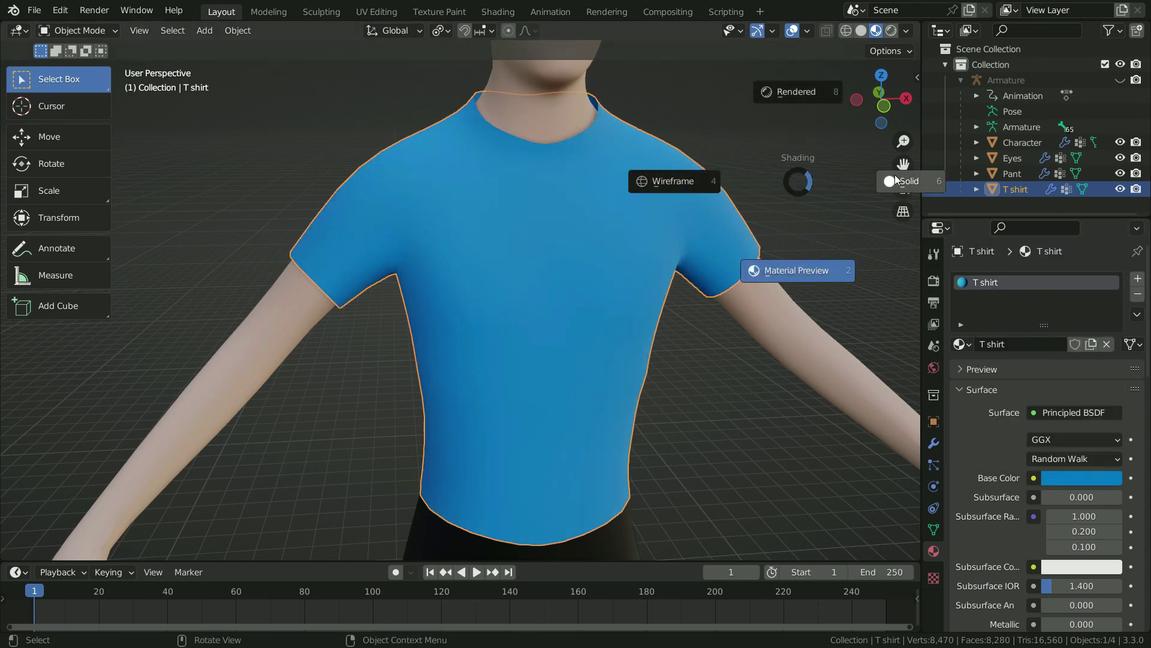
left_click(896, 176)
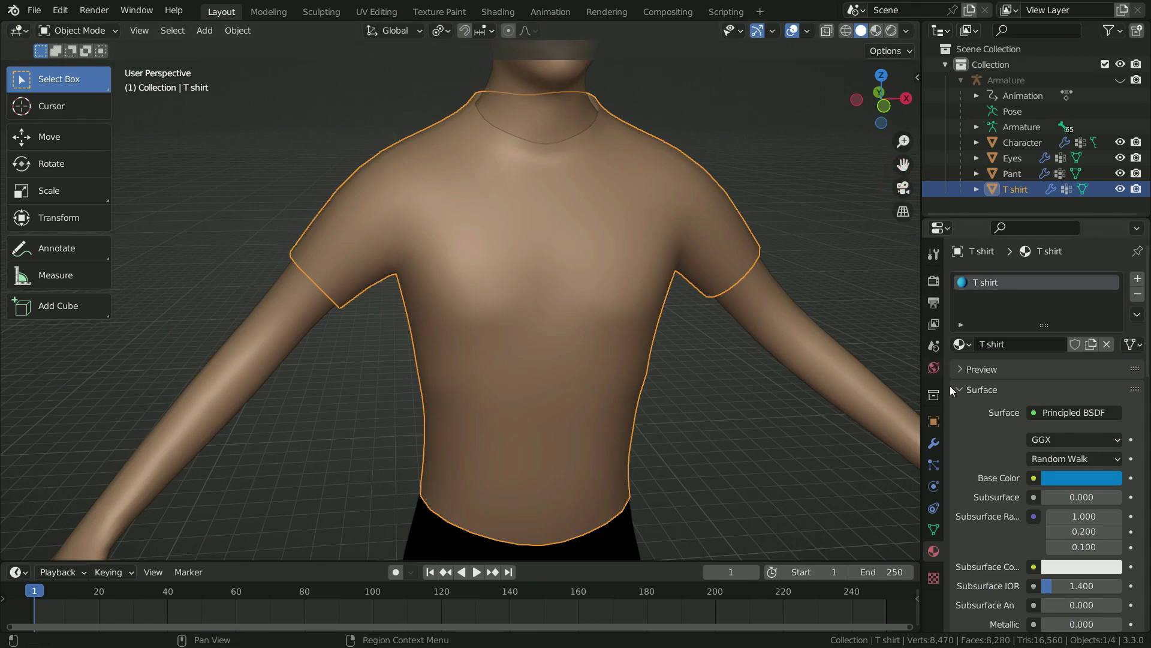
scroll(980, 462, "down", 15)
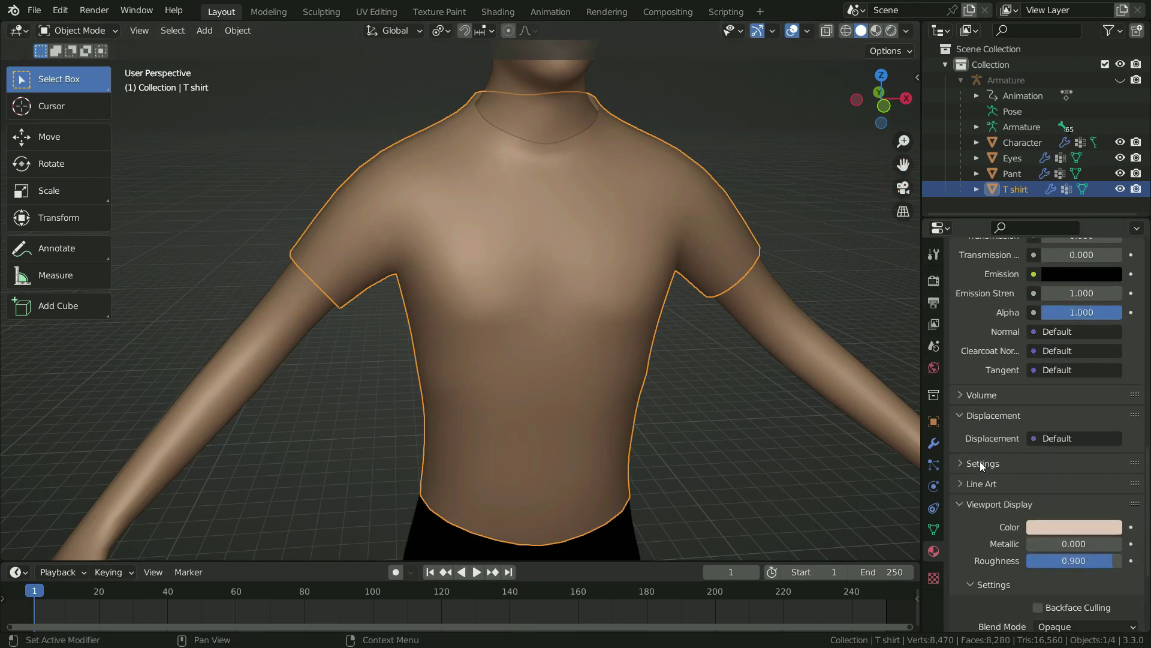
scroll(980, 461, "down", 5)
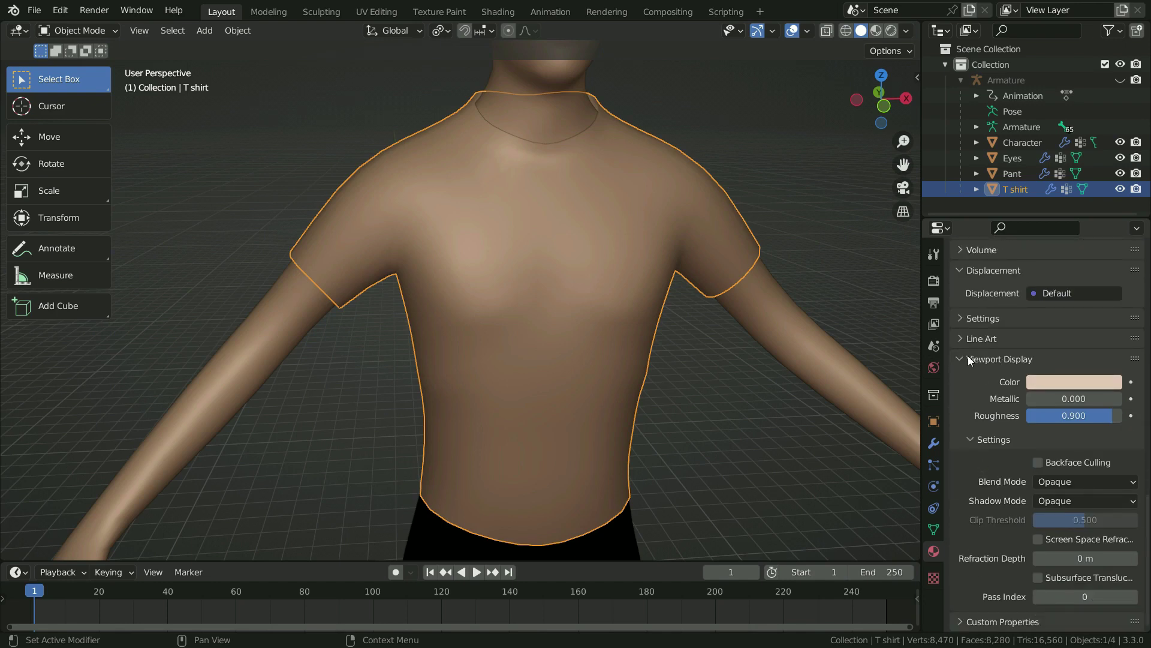
left_click(1052, 383)
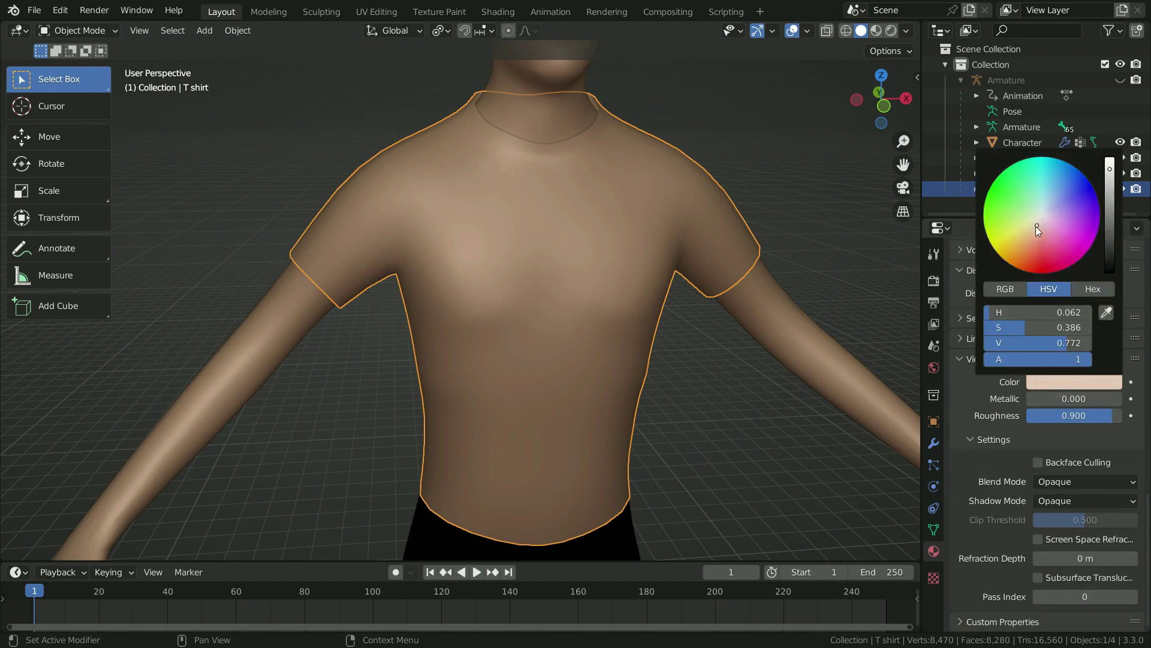
left_click_drag(1035, 226, 1061, 160)
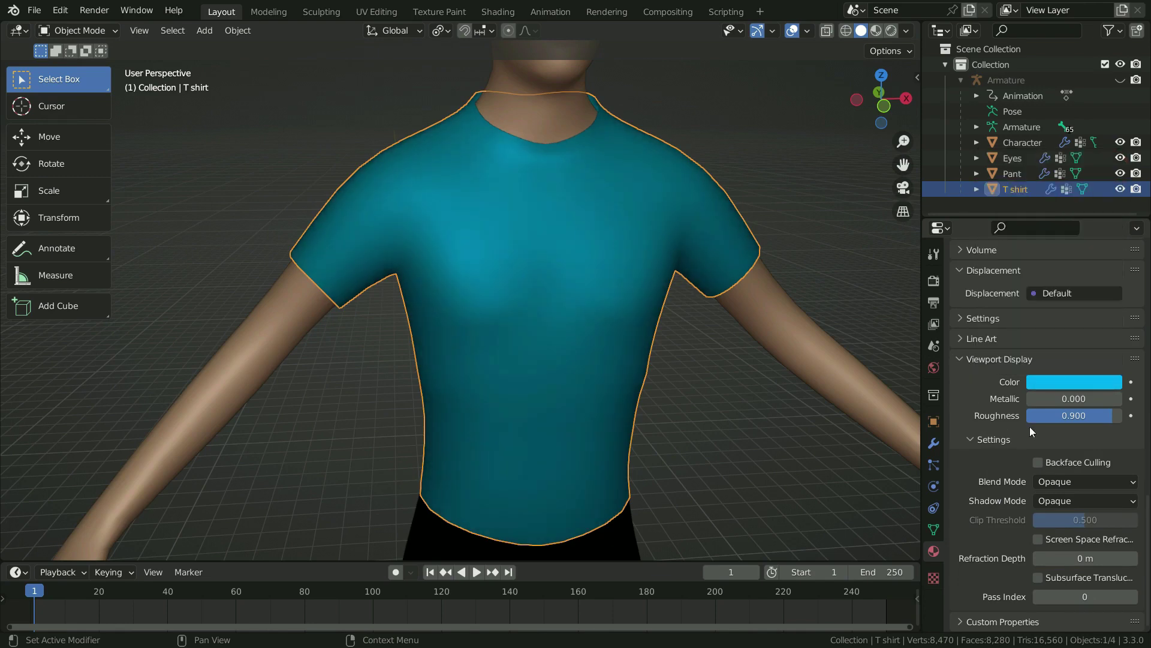
- Check the T-shirt's Armature modifier, unhide the armature, and set it to Pose Position
scroll(630, 321, "down", 4)
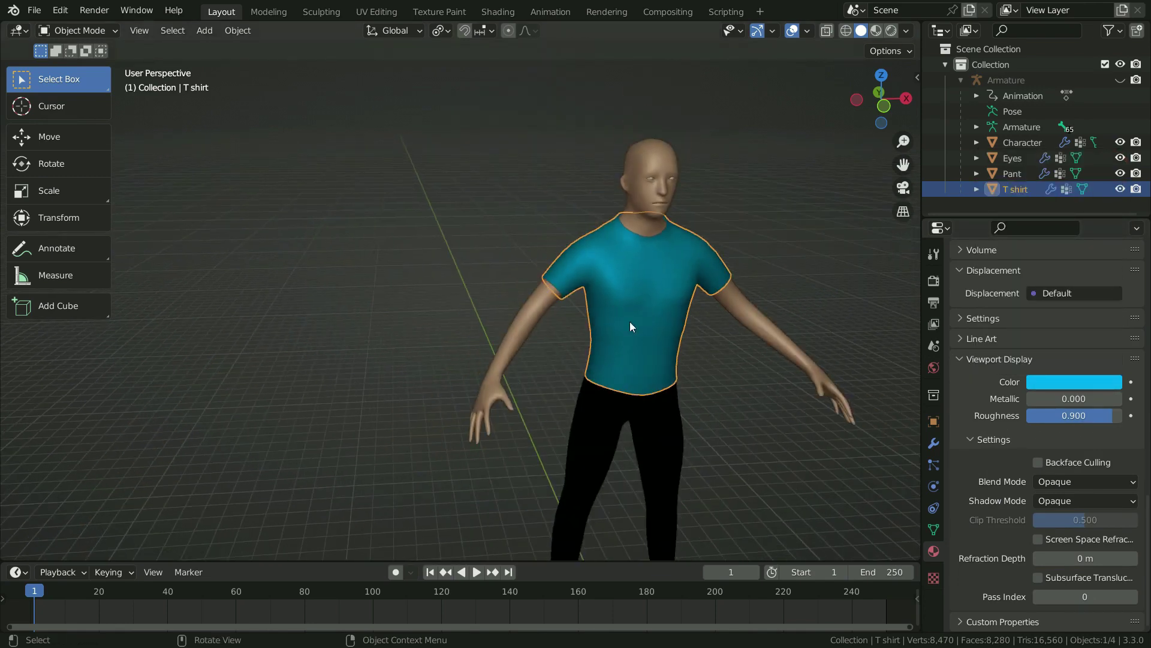
middle_click_drag(675, 417, 509, 355, "shift")
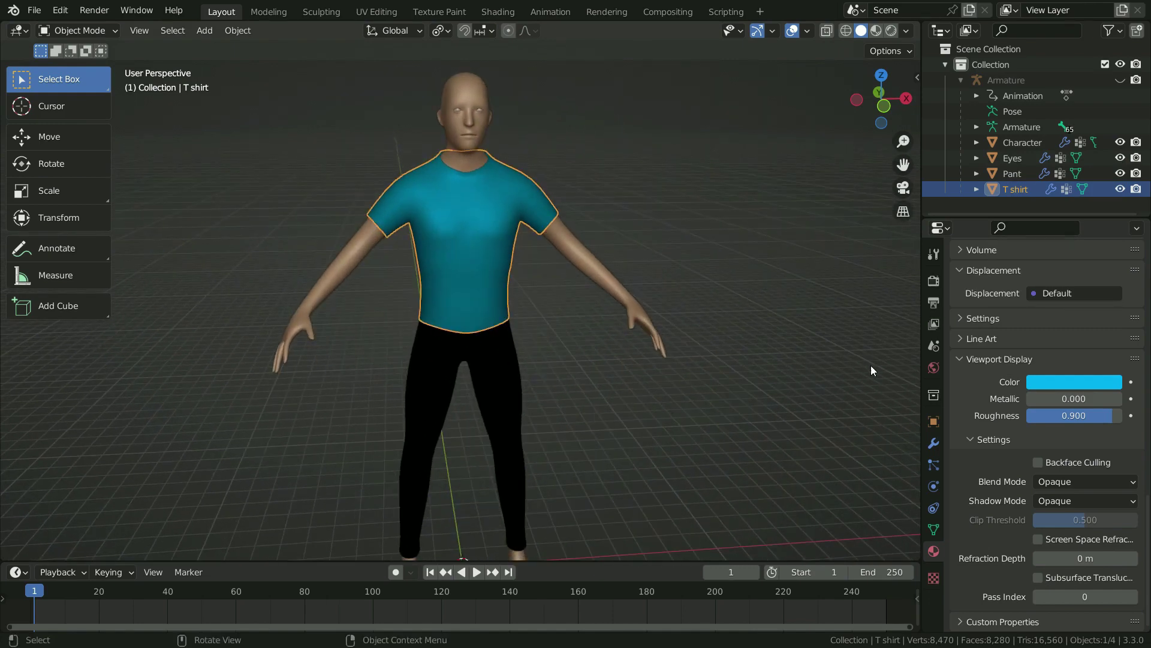
left_click(930, 444)
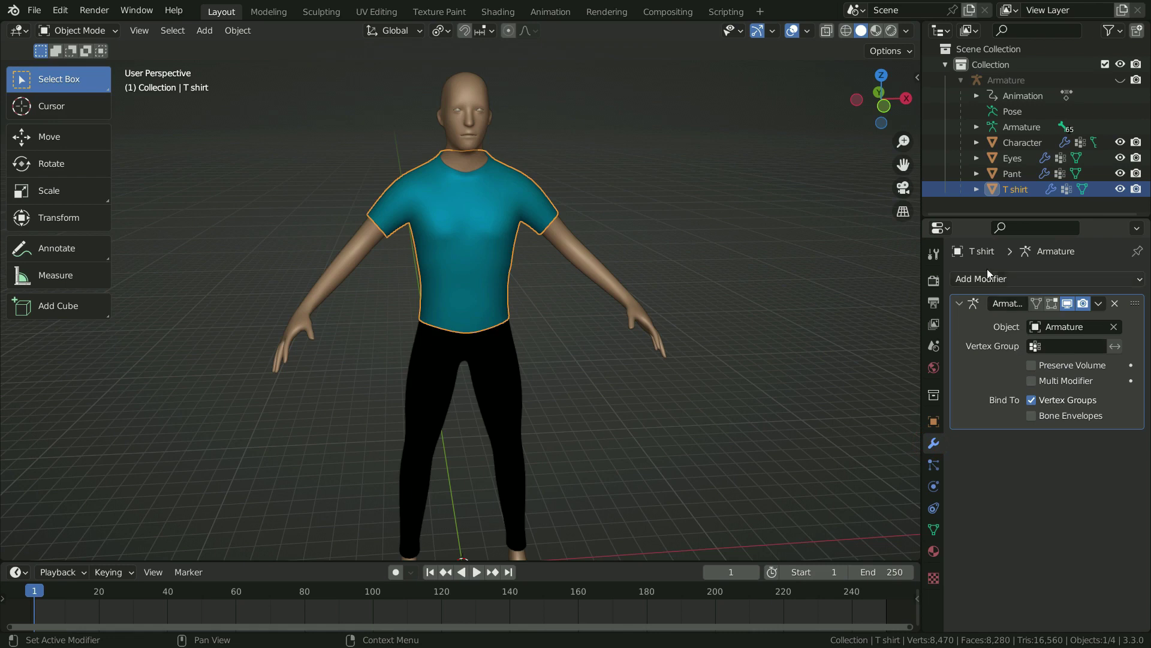
left_click(1120, 80)
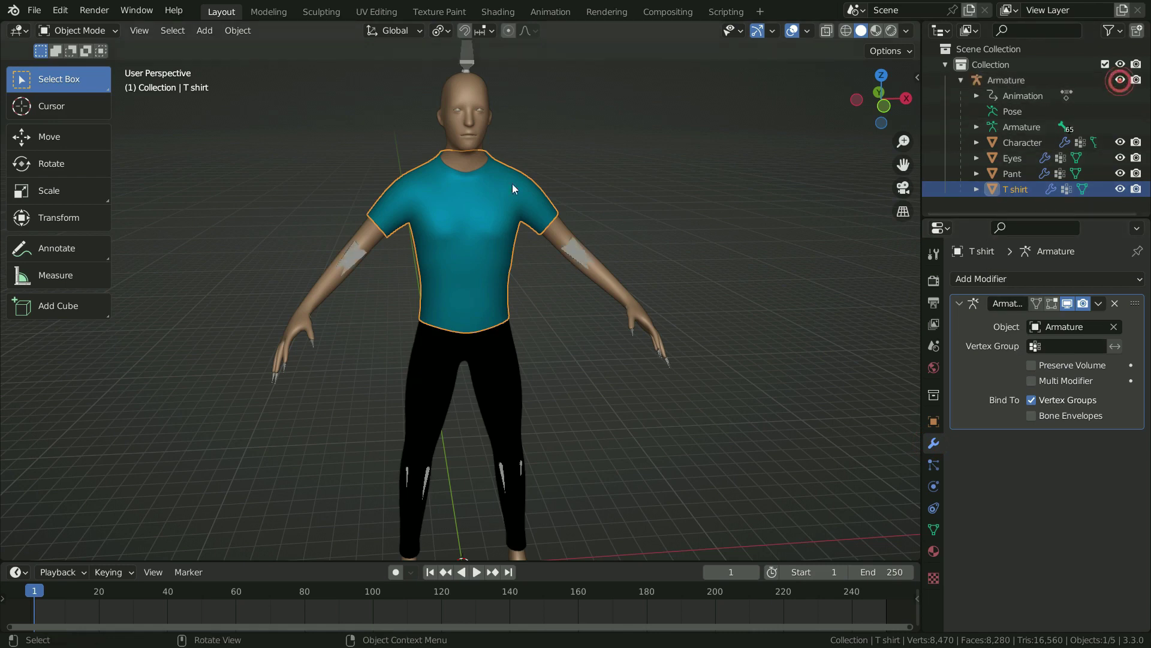
left_click(471, 58)
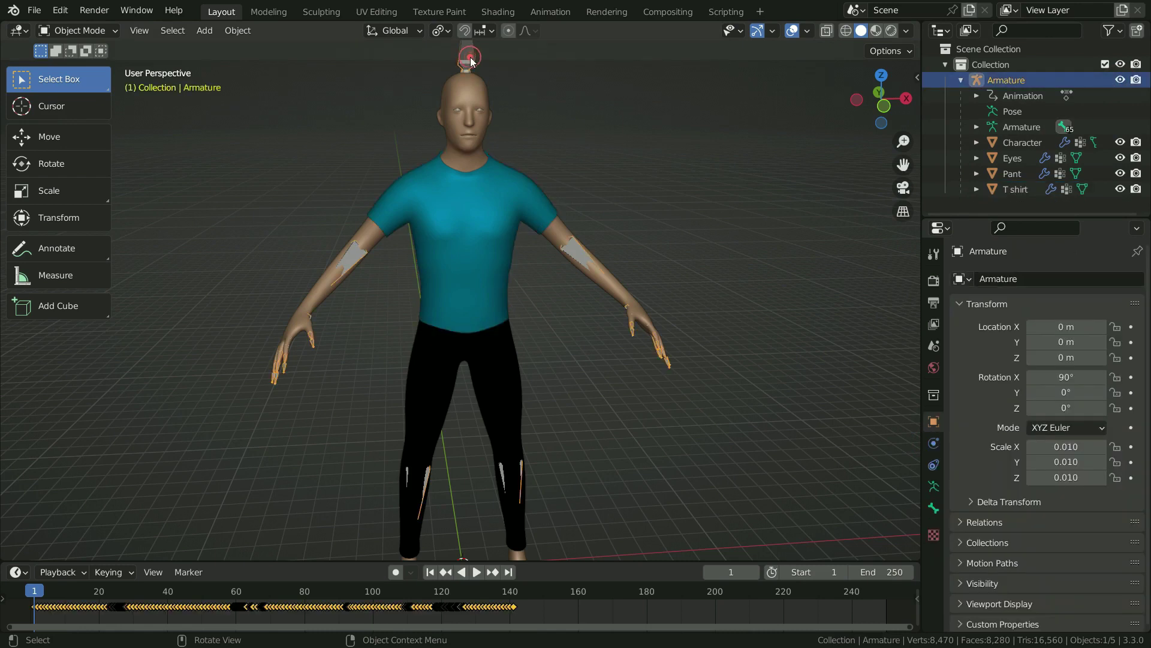
left_click(933, 486)
left_click(1013, 328)
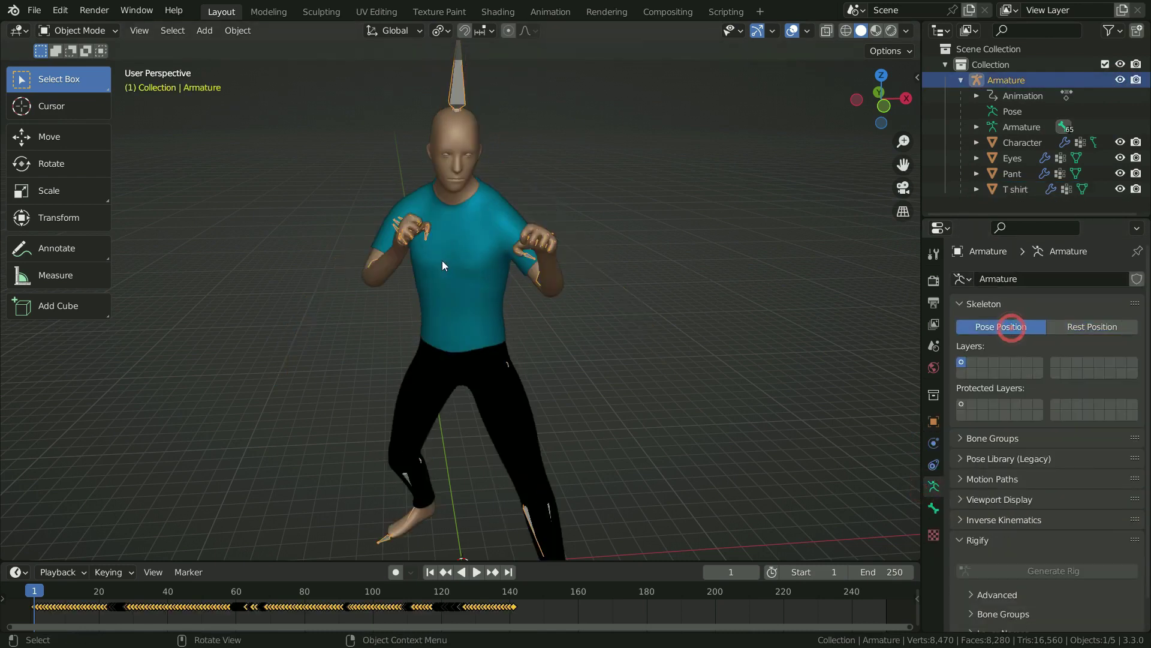
- Play the animation to check how the T-shirt follows the body, and return to frame 1
scroll(441, 260, "down", 2)
left_click(477, 572)
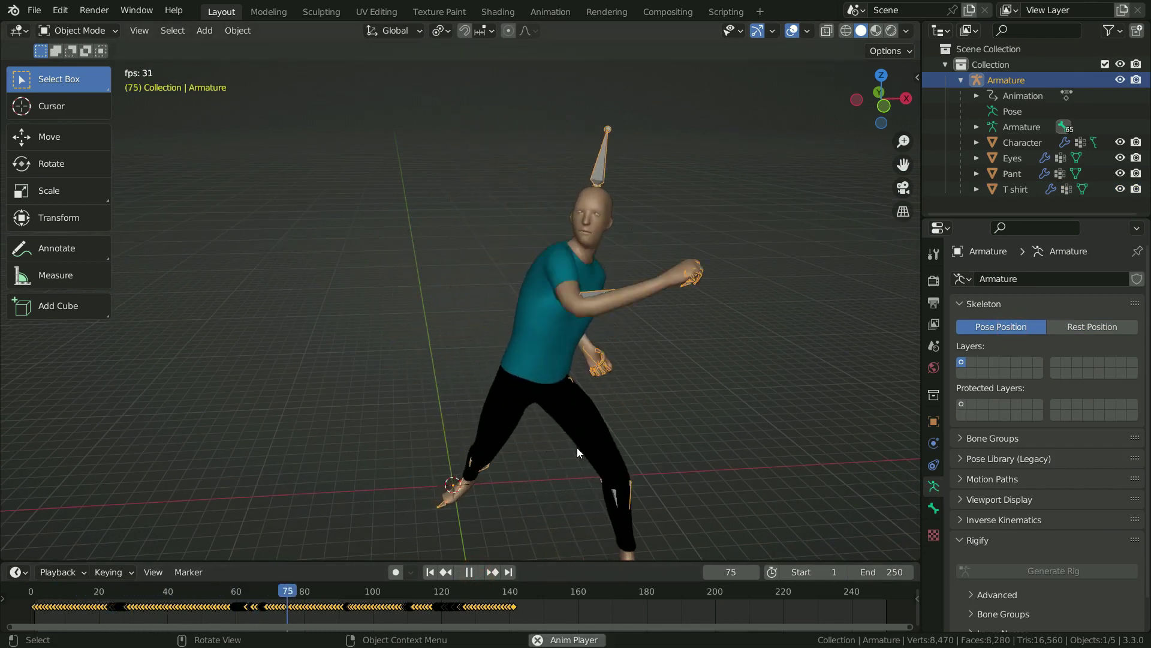
left_click(475, 571)
key("shift+Left")
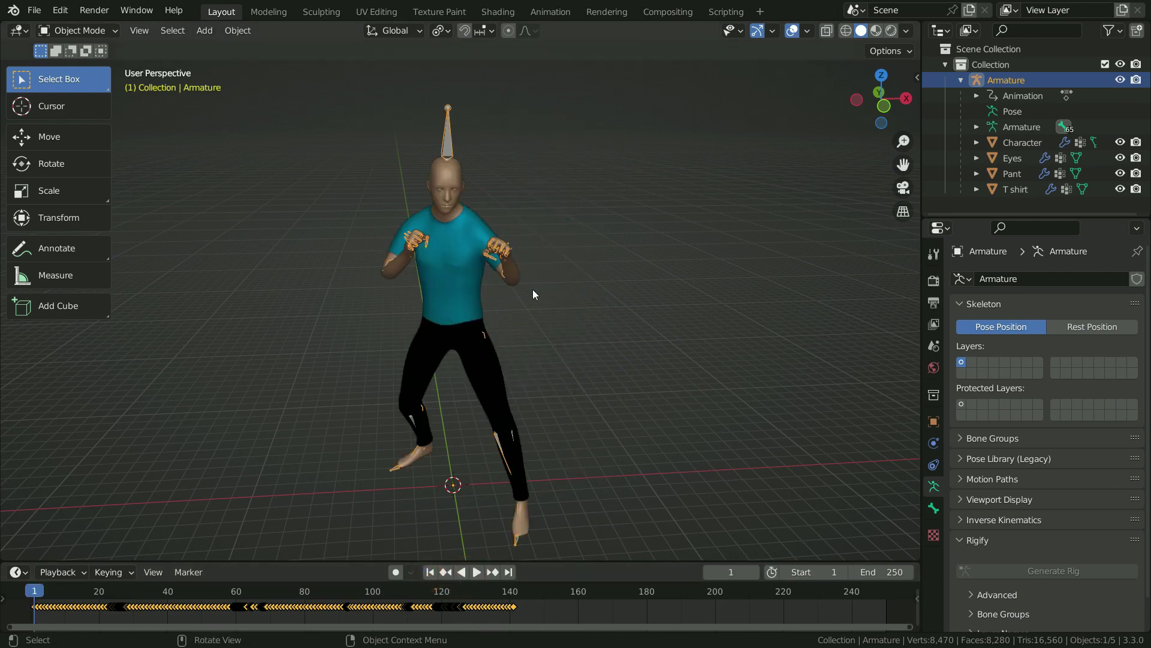
- Set the armature back to Rest Position and hide it in the viewport
left_click(1079, 327)
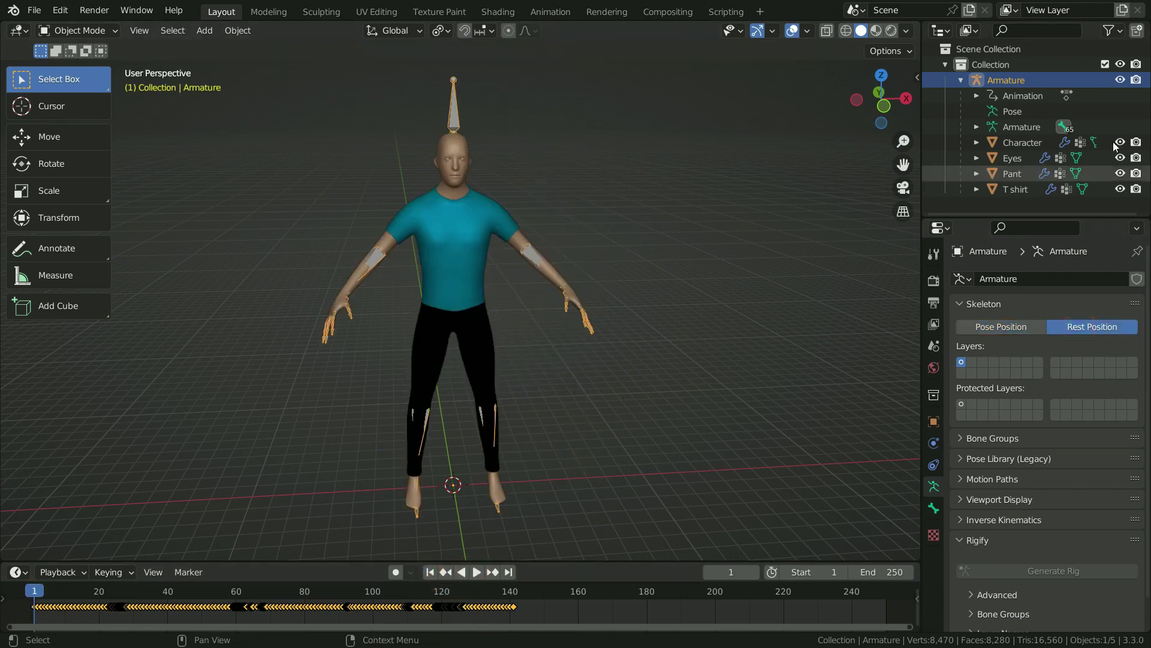
left_click(1119, 80)
- Select the T-shirt object and open its mesh in Edit Mode
scroll(441, 246, "up", 1)
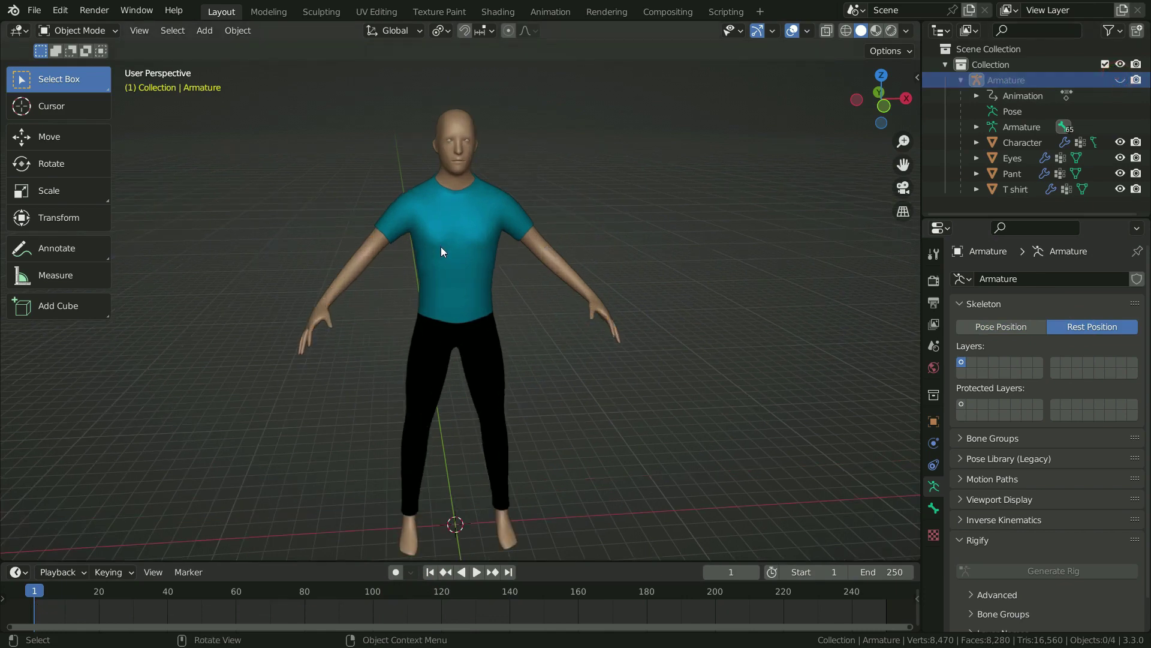
scroll(467, 242, "up", 3)
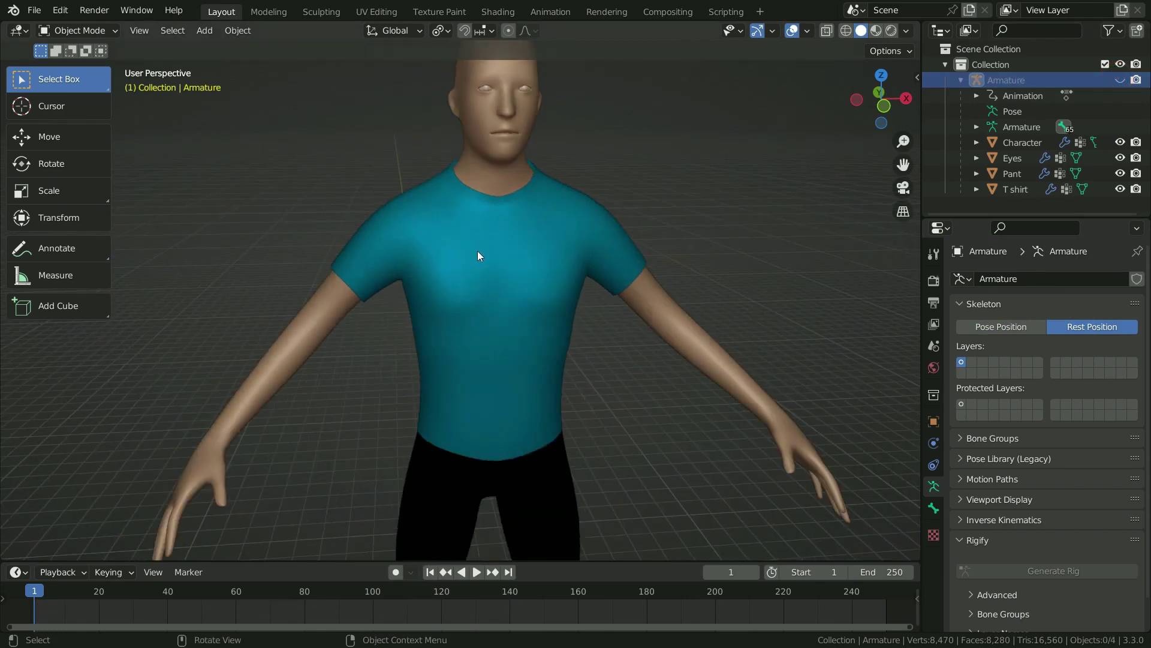
scroll(478, 256, "up", 1)
left_click(536, 277)
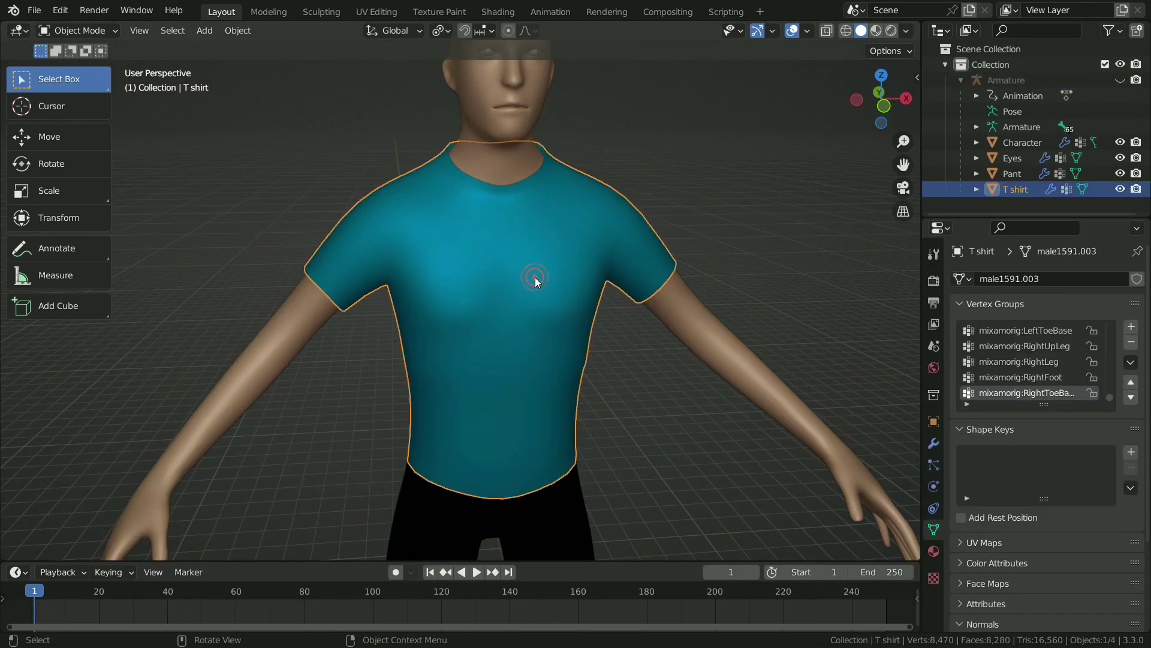
key("Tab")
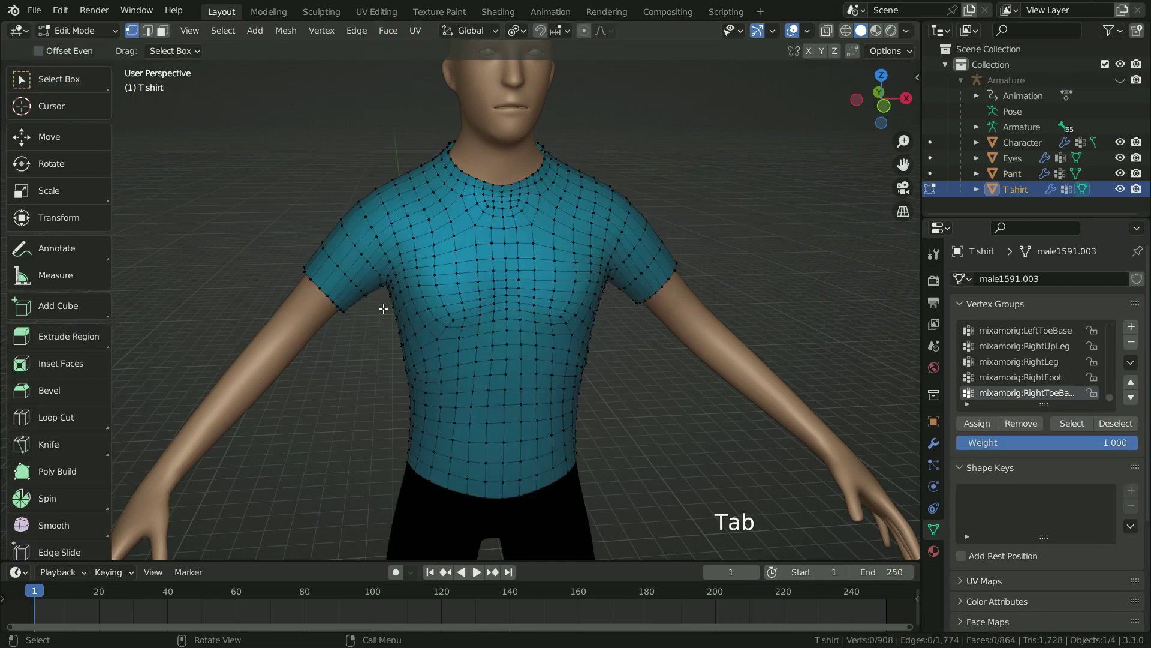
- Return to Object Mode, add a Multiresolution modifier to the T-shirt, and turn off its Optimal Display option
scroll(434, 325, "up", 1)
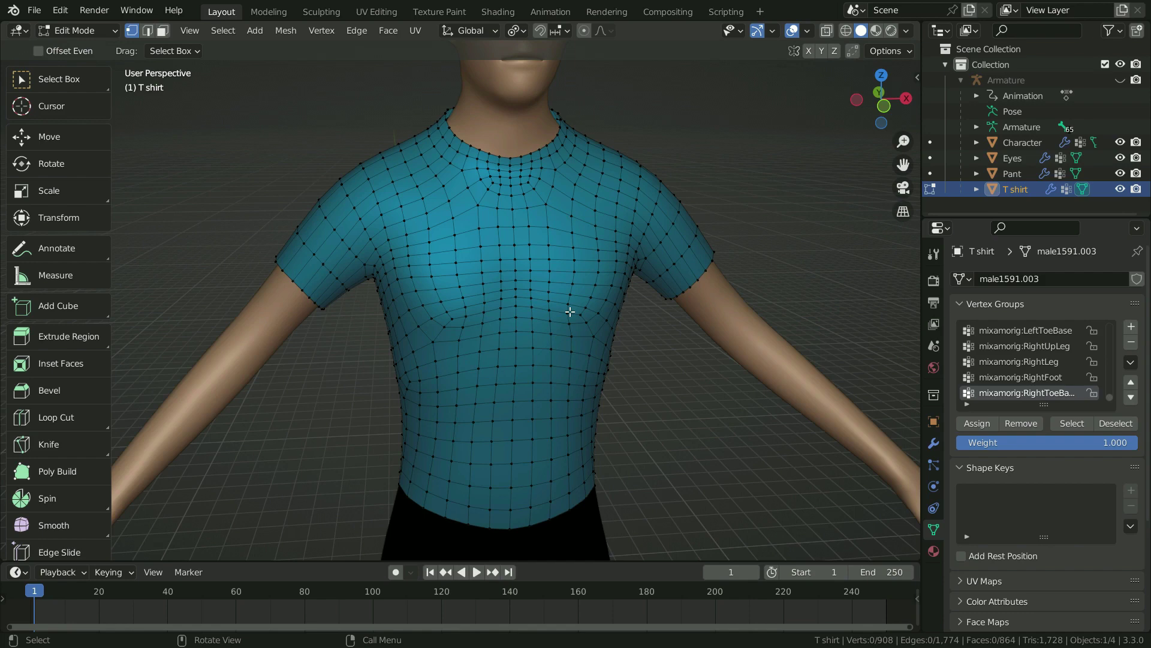
key("Tab")
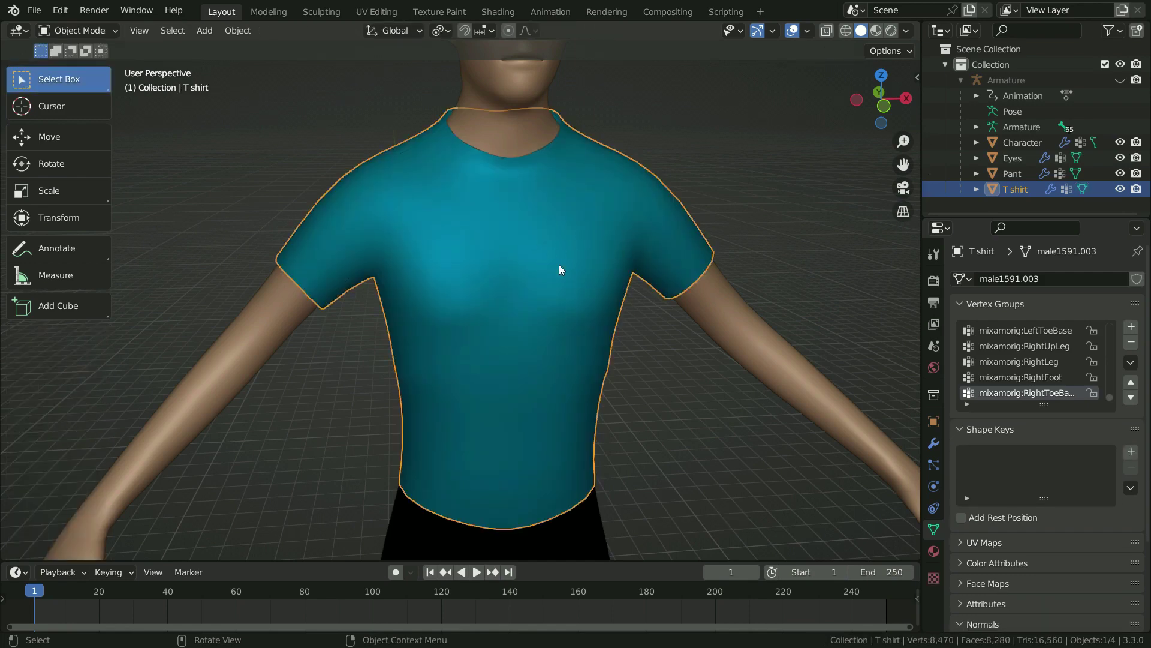
left_click(934, 443)
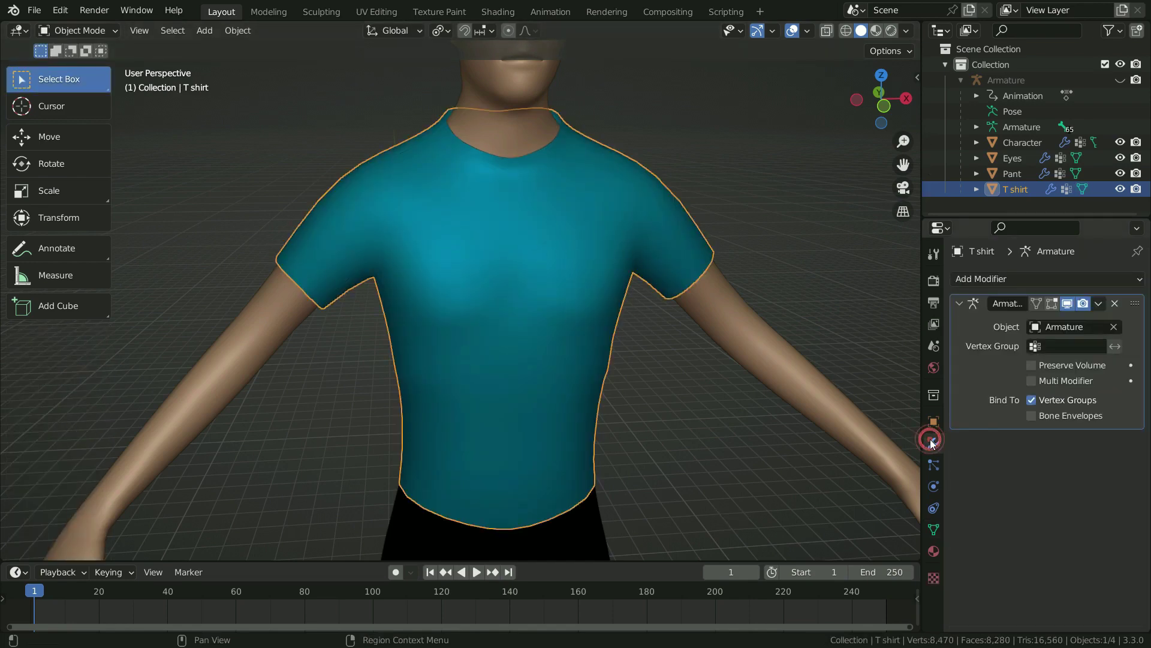
left_click(990, 277)
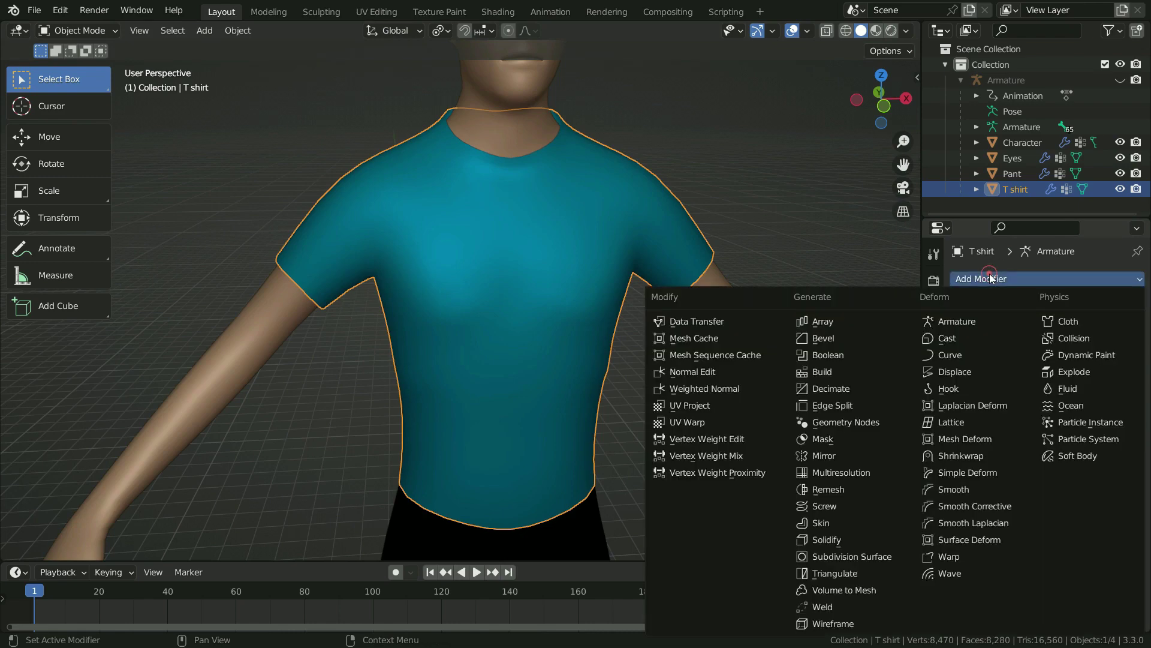
left_click(833, 476)
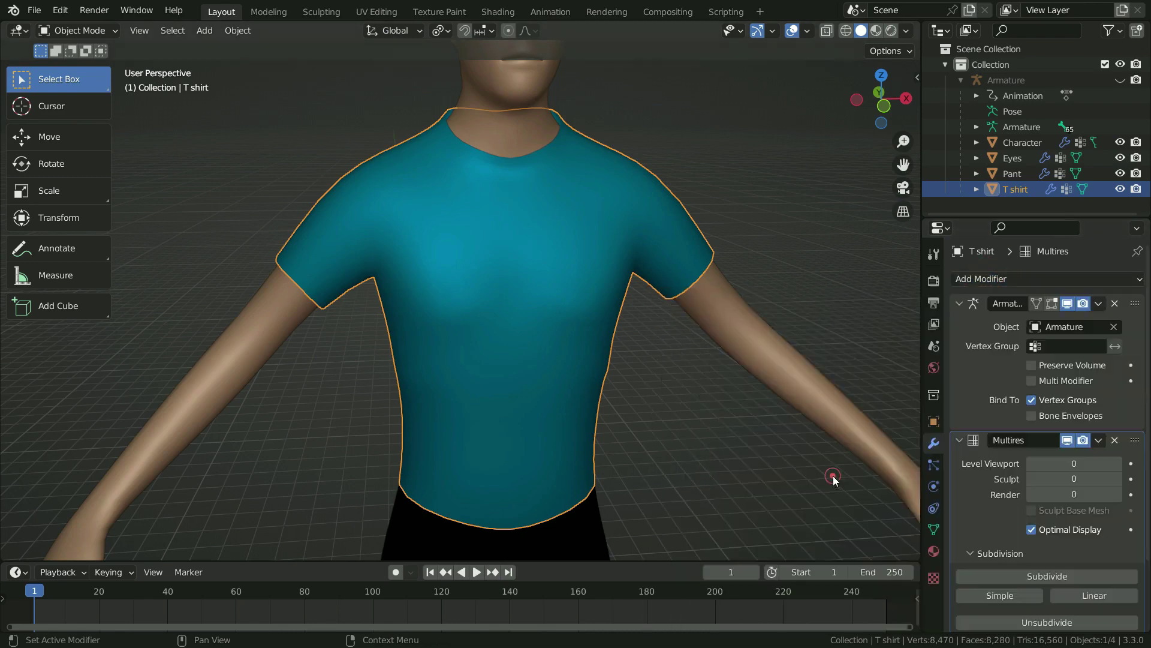
left_click(956, 302)
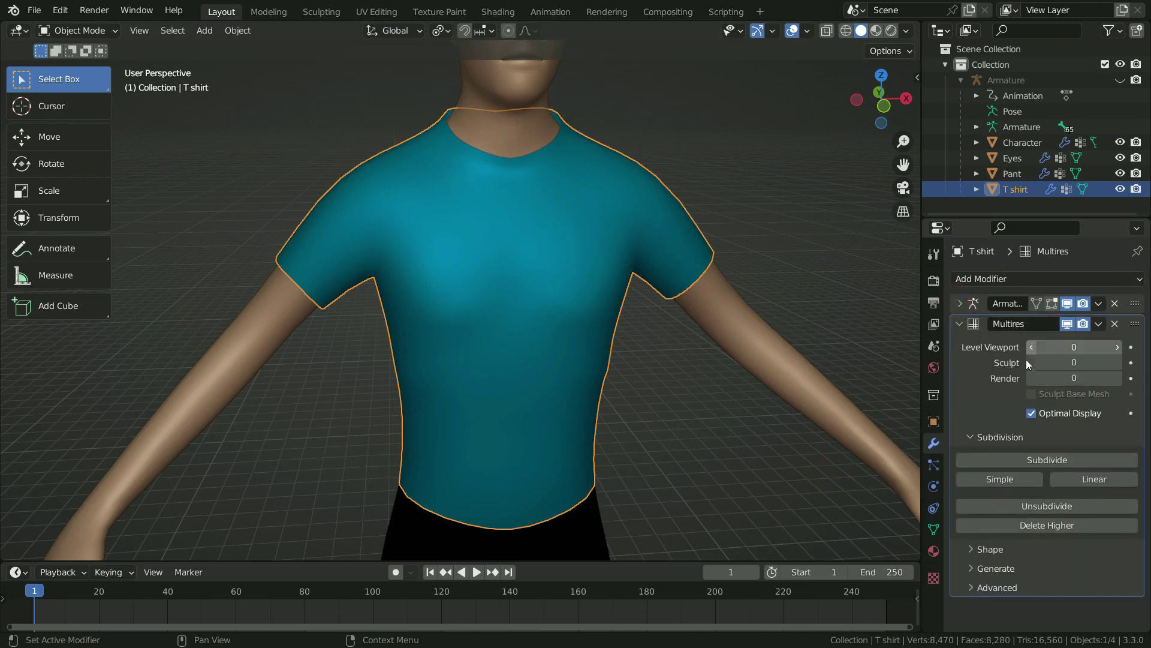
left_click(1032, 413)
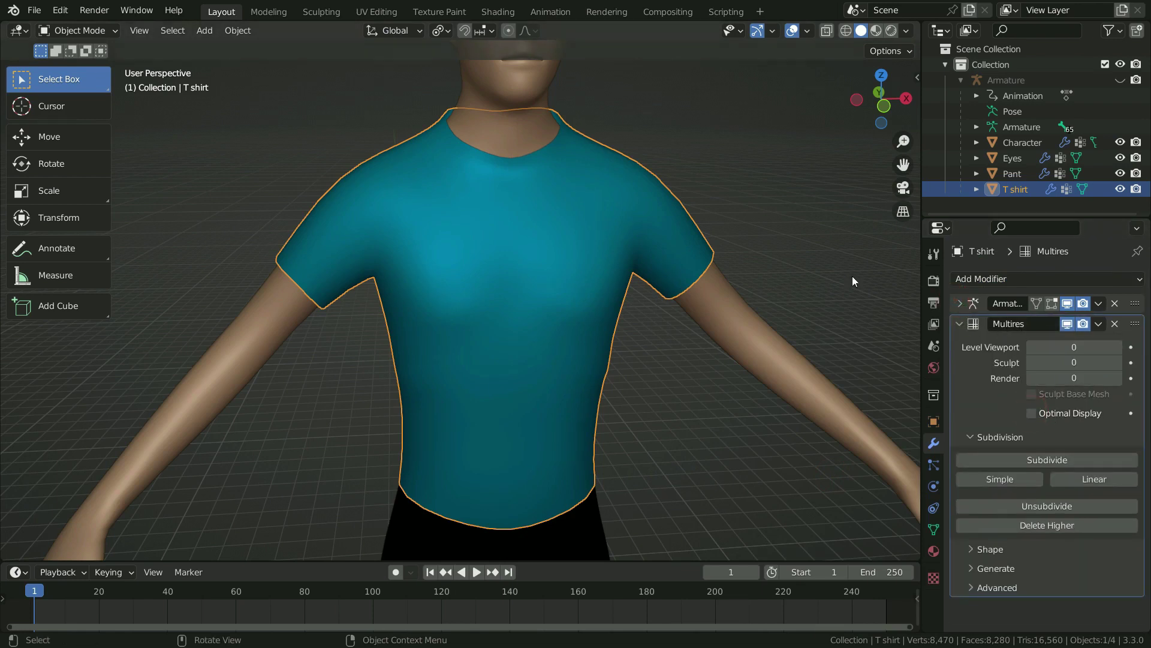
- Show the wireframe overlay and subdivide the T-shirt's Multiresolution modifier four times, up to level 4
left_click(809, 30)
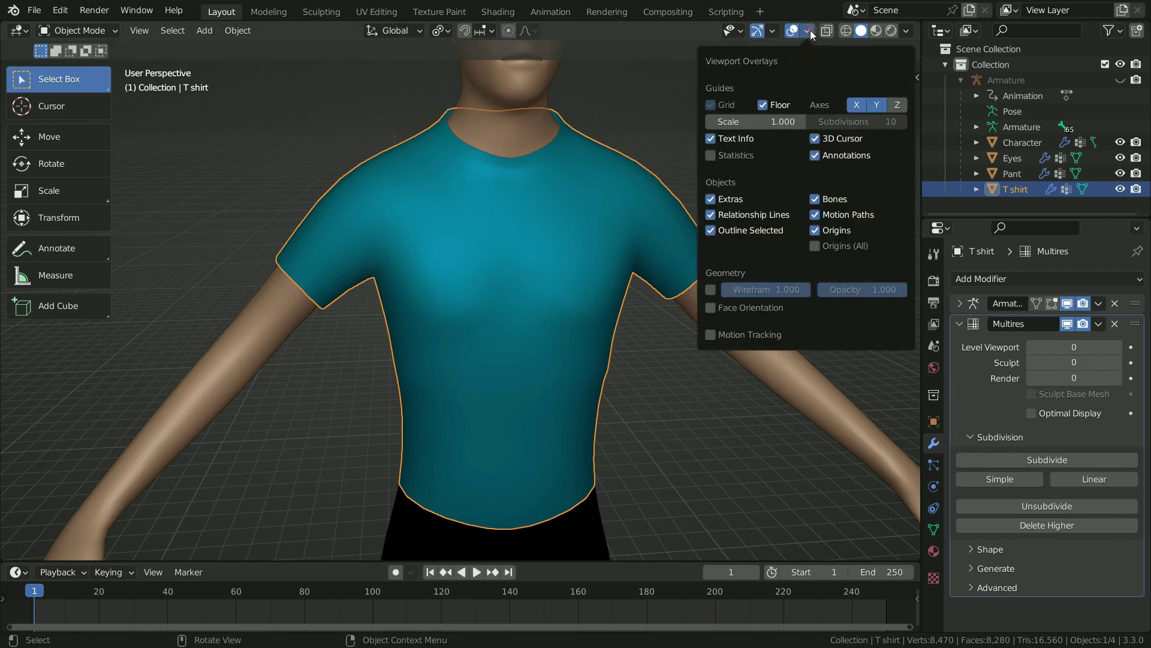
left_click(712, 289)
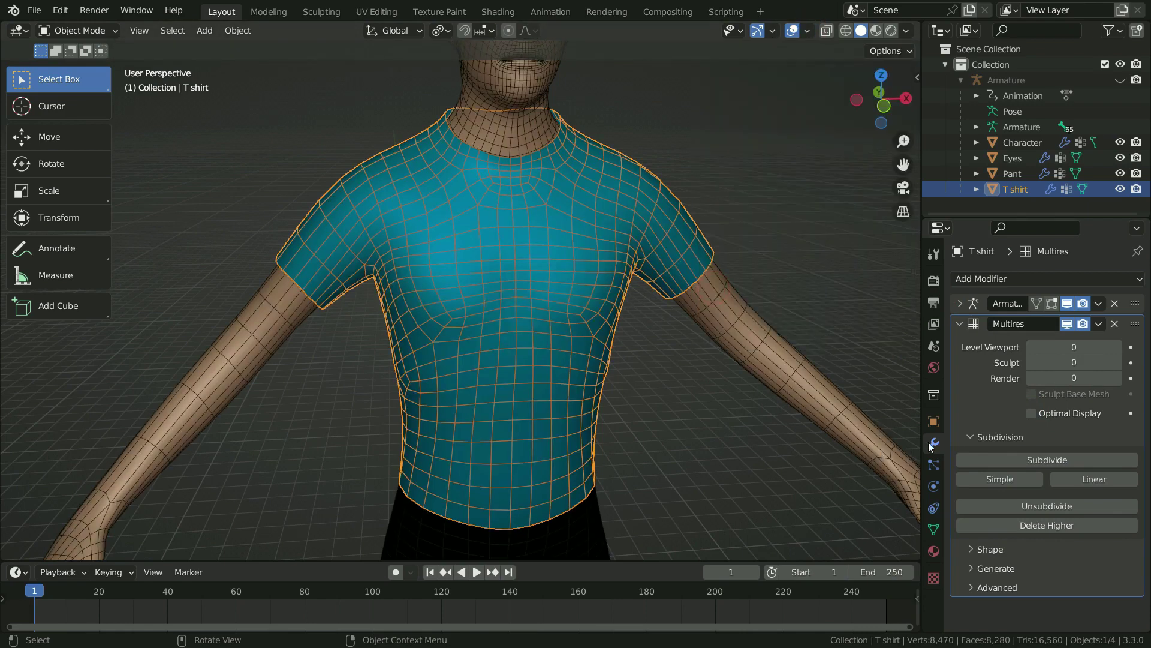
left_click(1035, 456)
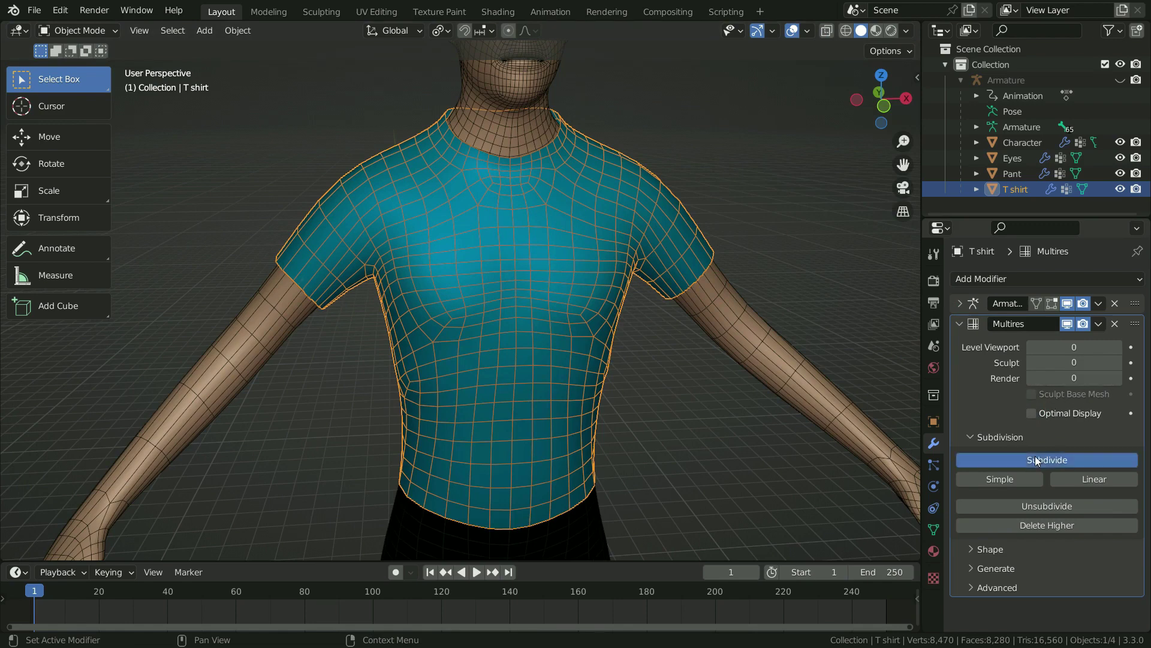
left_click(1036, 459)
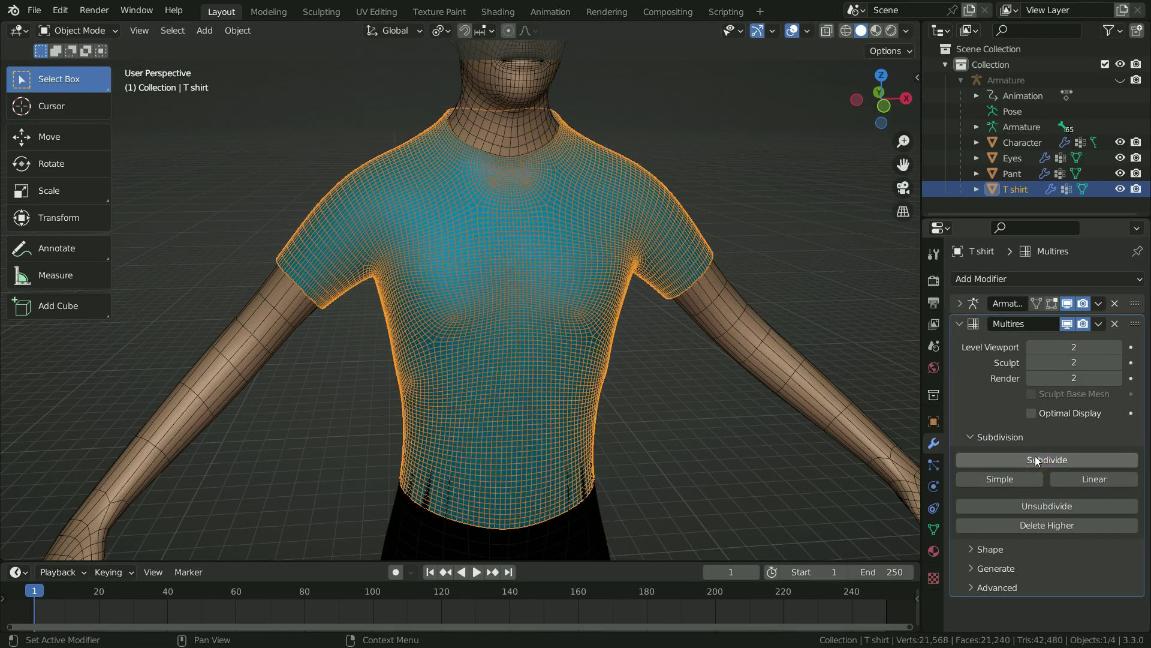
left_click(1036, 459)
left_click(1036, 459)
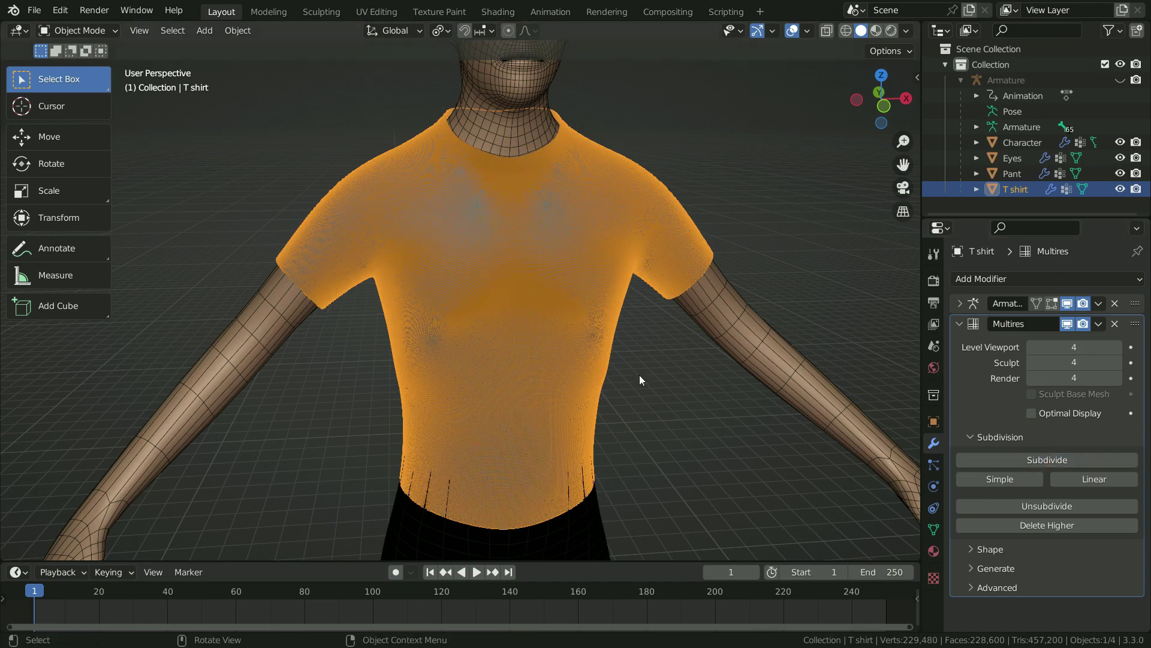
- Turn off the wireframe overlay in the viewport
mouse_move(492, 316)
middle_mouse_down()
mouse_move(714, 333)
mouse_move(611, 346)
mouse_move(507, 320)
middle_mouse_up()
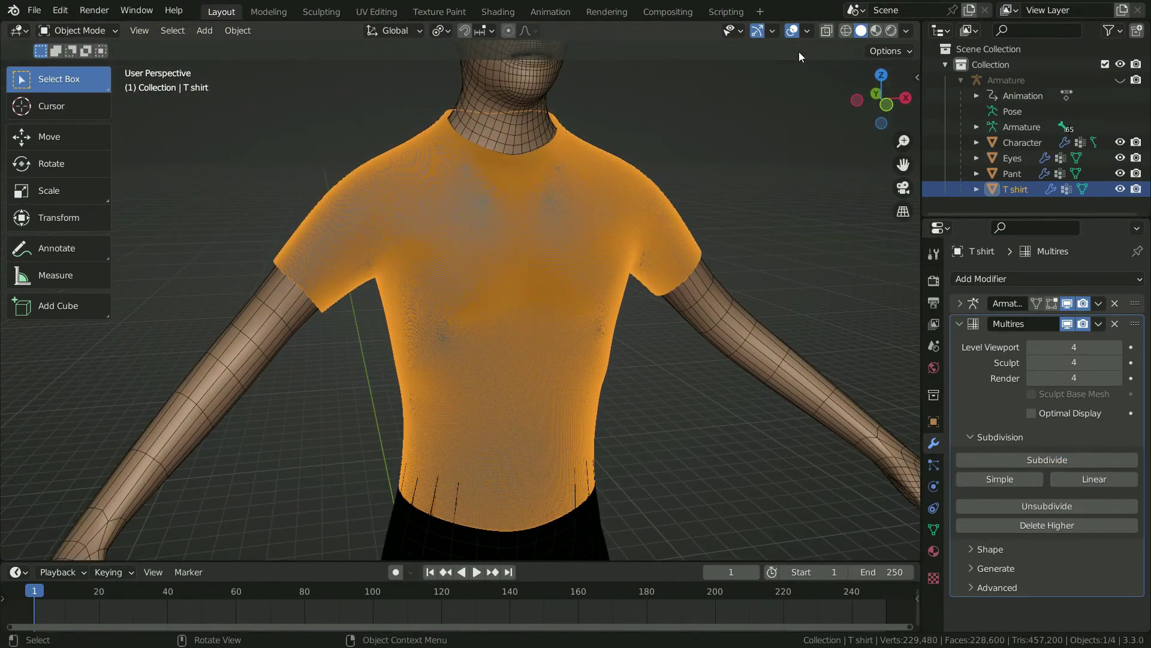
left_click(808, 30)
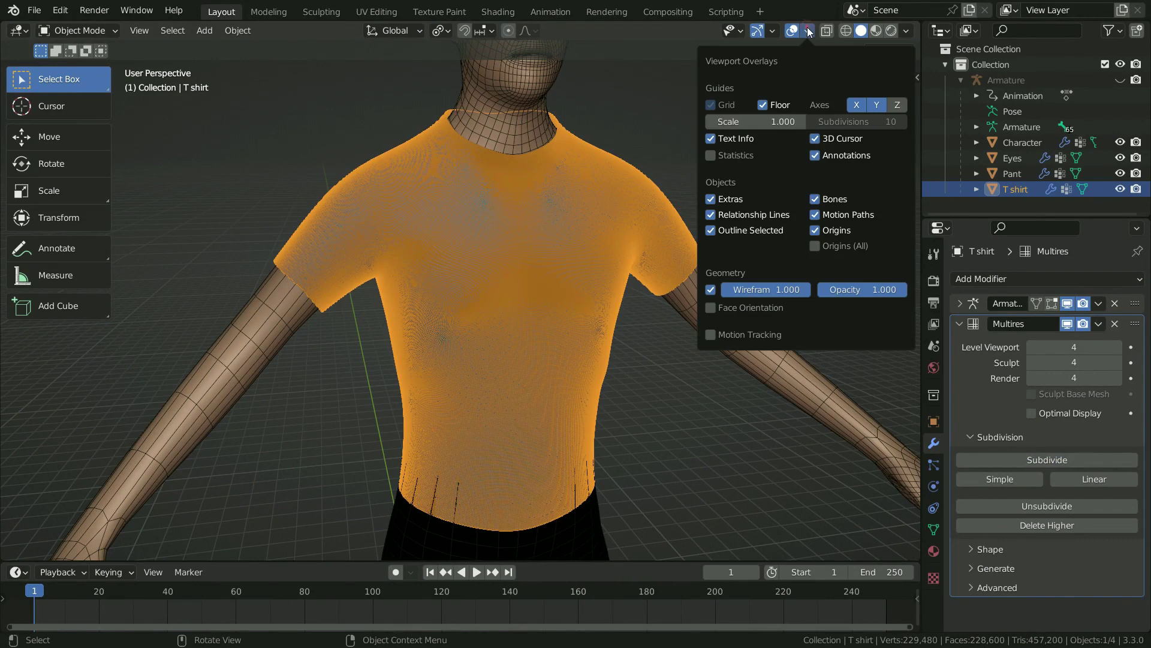
left_click(710, 290)
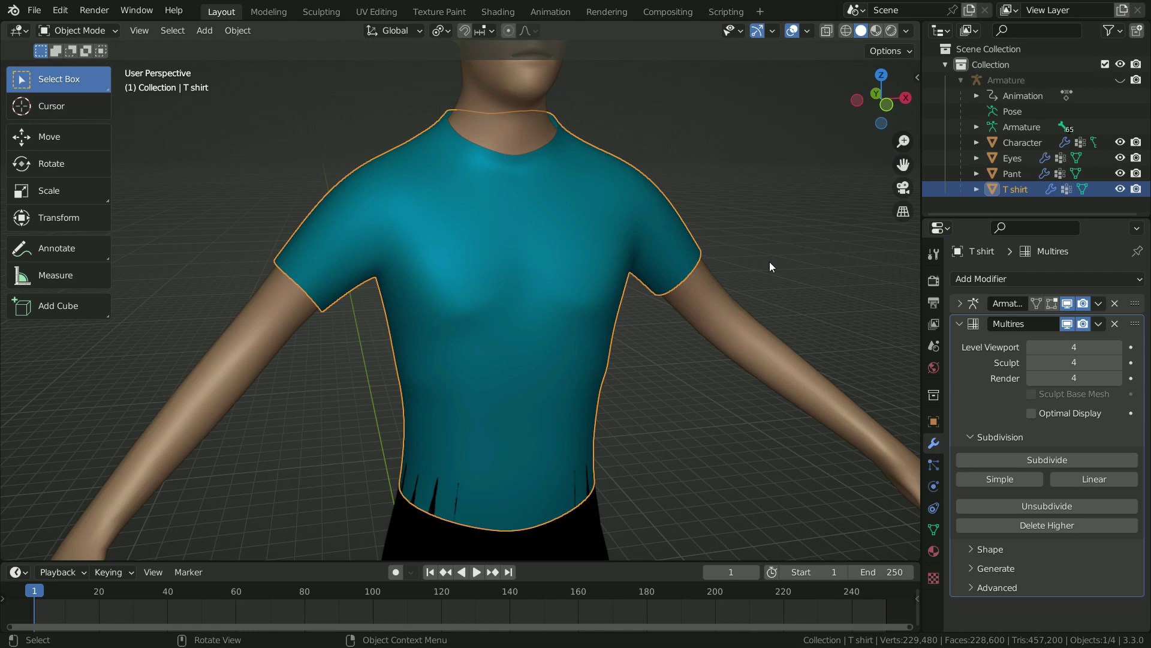
- Open the Character's mesh in Edit Mode and view it from the front with X-ray on
left_click(741, 328)
left_click(76, 27)
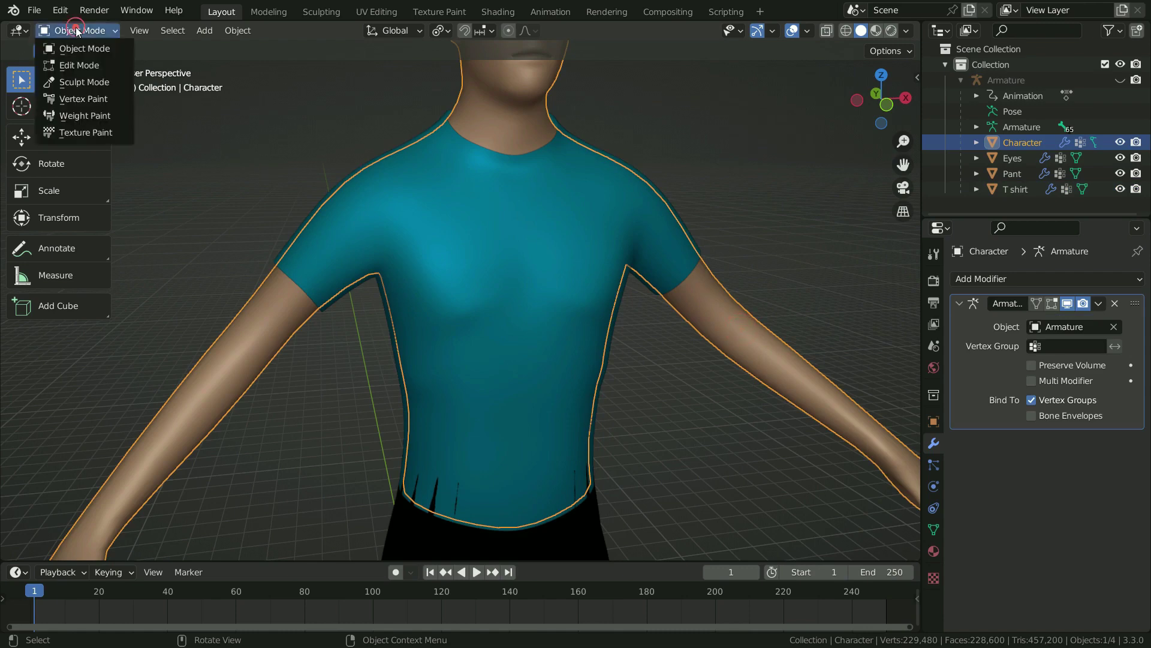
left_click(80, 66)
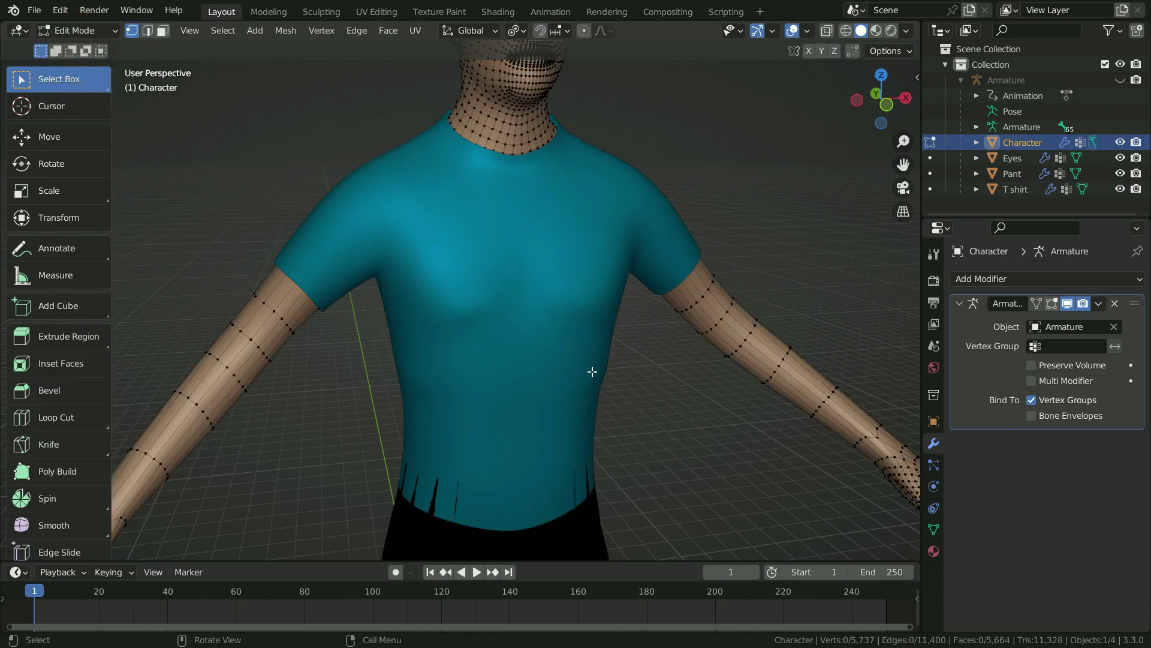
key("alt+z")
key("KP_1")
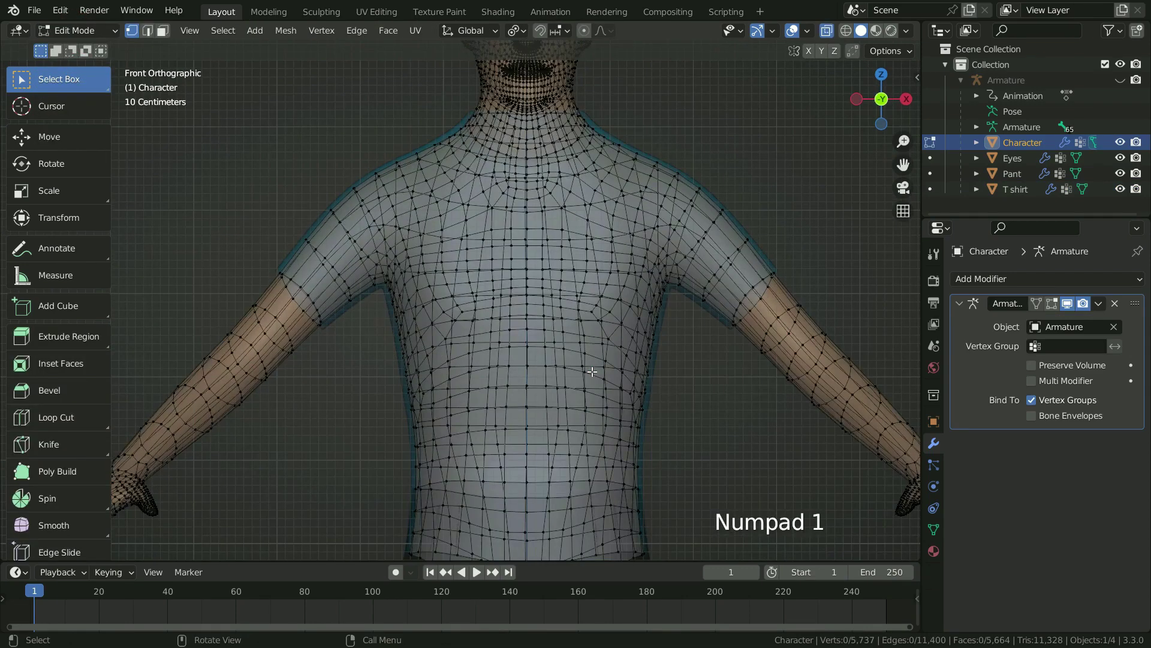
- Circle-select the body vertices covered by the T-shirt, front and back, leaving the neckline and sleeve-end areas unselected, and delete them
scroll(592, 371, "up", 4)
middle_click_drag(507, 285, 563, 342, "shift")
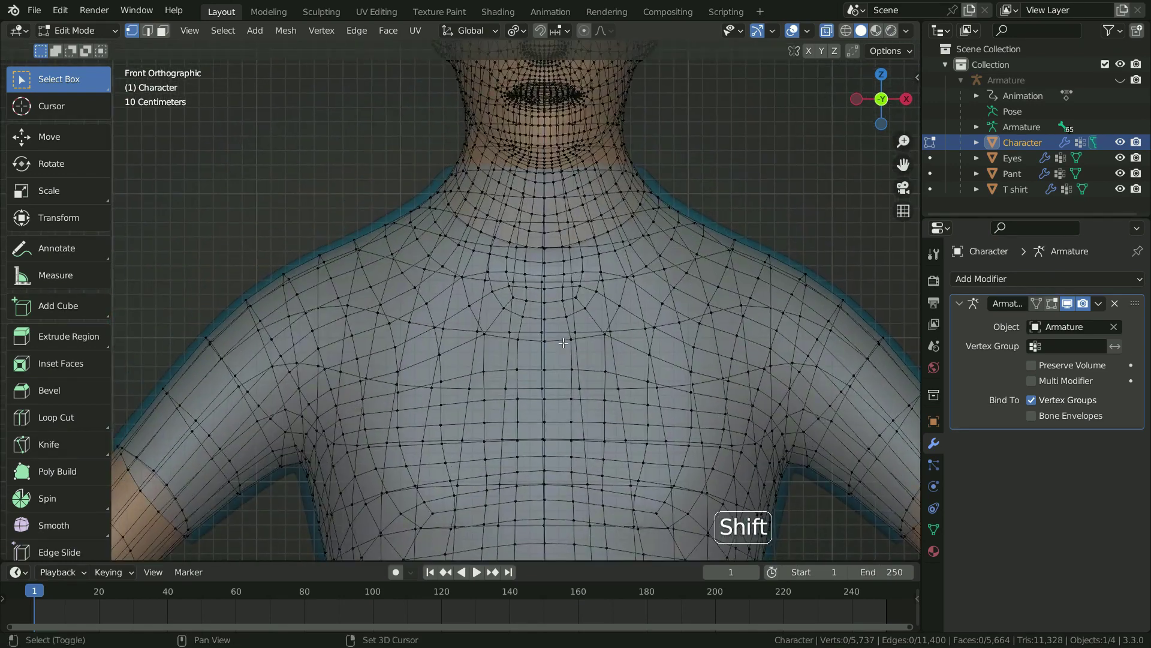
key("c")
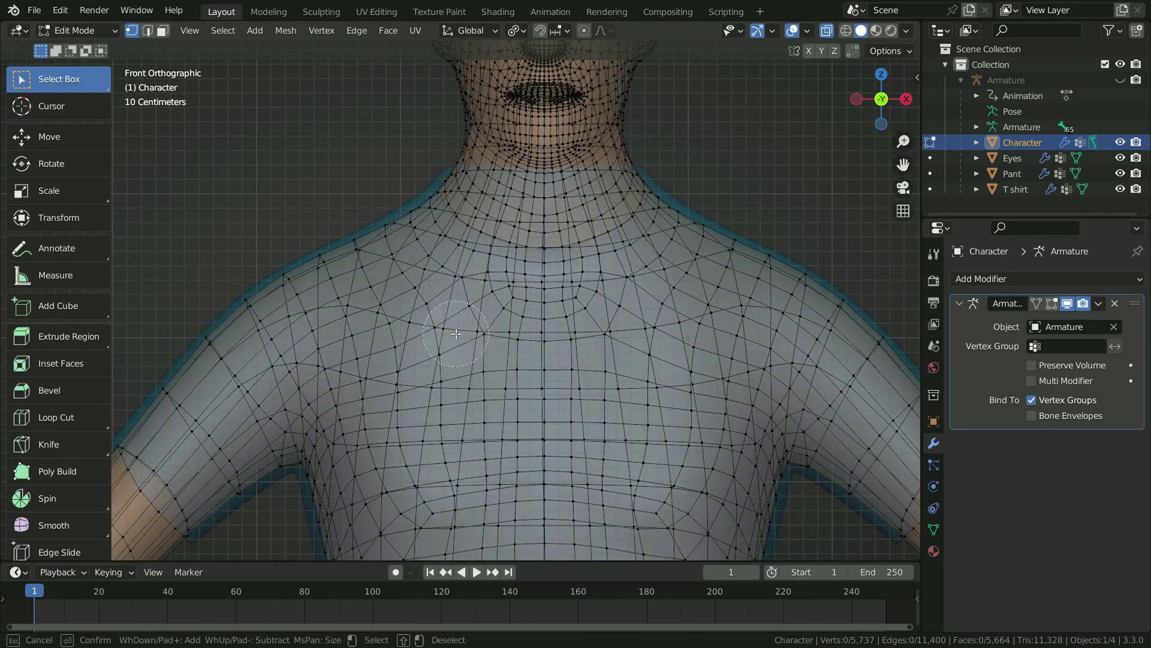
left_click(399, 256)
mouse_move(641, 298)
left_mouse_down()
mouse_move(803, 276)
mouse_move(372, 282)
mouse_move(294, 461)
mouse_move(789, 455)
mouse_move(596, 343)
left_mouse_up()
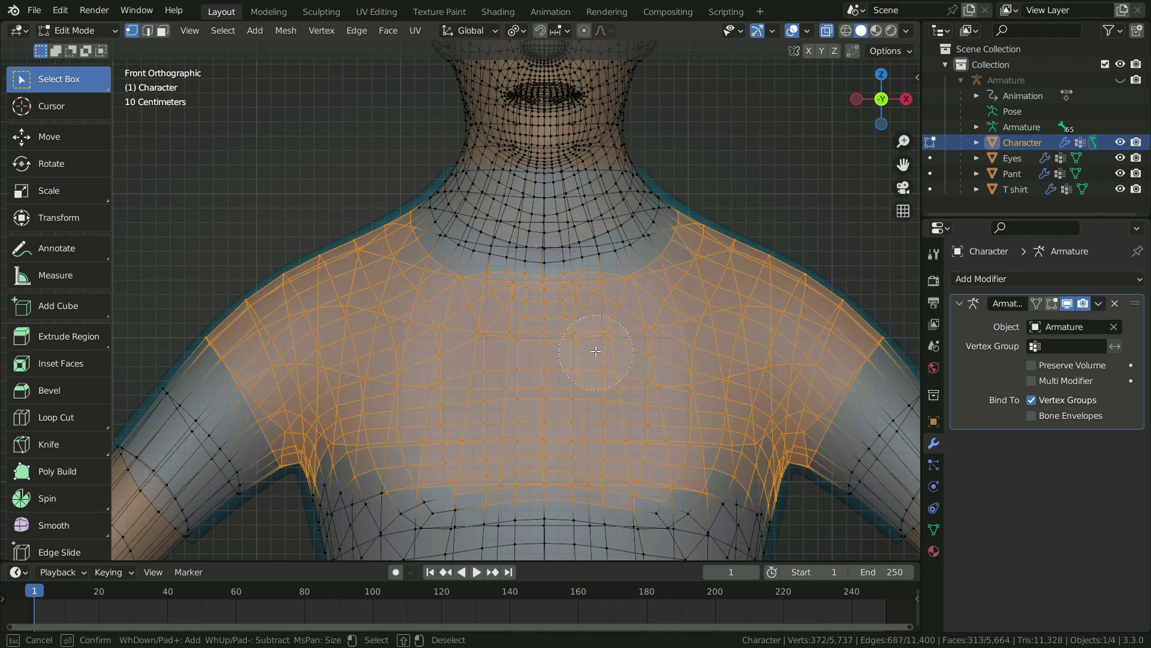
right_click(594, 348)
scroll(591, 354, "down", 4)
middle_click_drag(588, 359, 594, 237, "shift")
key("c")
mouse_move(488, 423)
left_mouse_down()
mouse_move(557, 312)
mouse_move(521, 384)
mouse_move(547, 398)
left_mouse_up()
right_click(551, 390)
middle_click_drag(557, 378, 804, 258)
scroll(750, 270, "up", 3)
scroll(539, 252, "up", 2)
key("c")
left_click_drag(450, 231, 644, 236)
right_click(645, 236)
key("c")
mouse_move(645, 236)
middle_mouse_down()
mouse_move(603, 309)
mouse_move(648, 287)
mouse_move(644, 258)
middle_mouse_up()
left_click(603, 309)
right_click(602, 308)
scroll(618, 294, "down", 2)
key("x")
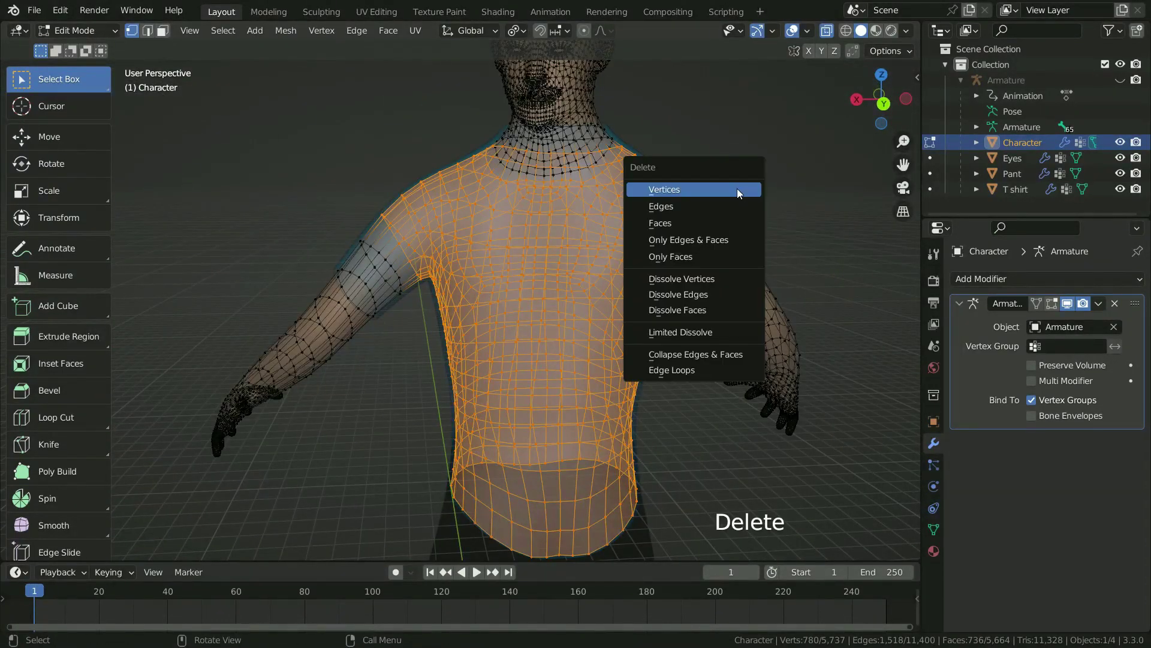
left_click(736, 189)
- Turn off X-ray, check the body around the T-shirt, and return the Character to Object Mode
middle_click_drag(735, 186, 493, 398)
key("alt+z")
scroll(493, 399, "down", 3)
scroll(471, 375, "up", 2)
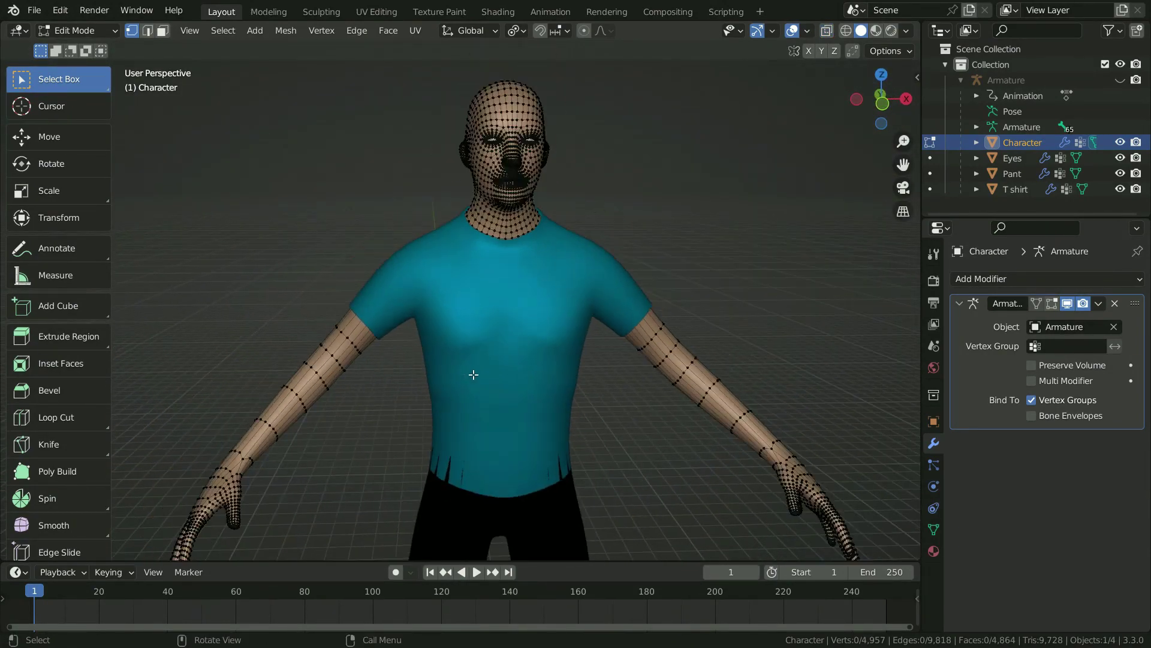
left_click(95, 31)
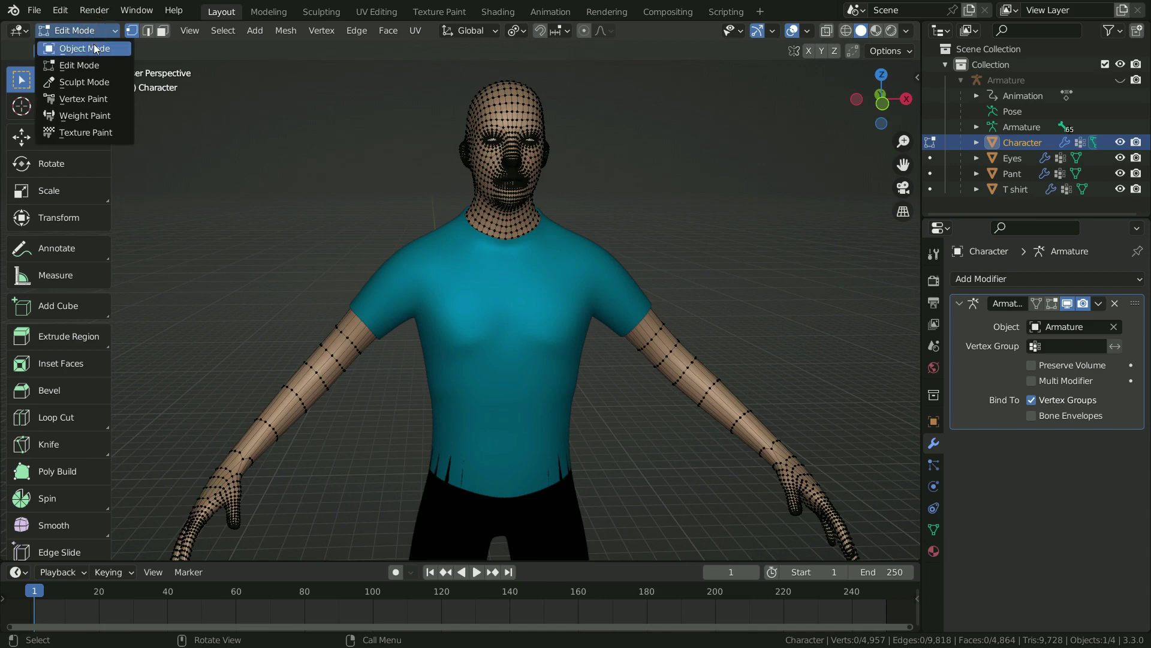
left_click(94, 44)
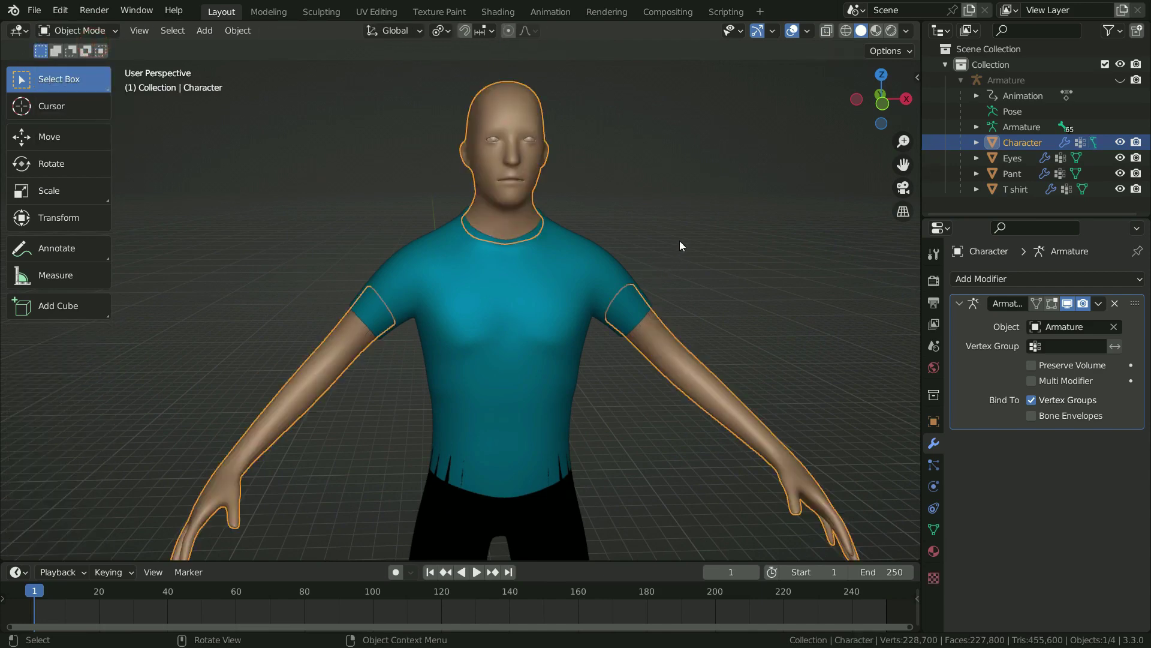
- Put the T-shirt in Sculpt Mode and choose the Clay Strips brush with strength 1.000
left_click(568, 286)
left_click(72, 28)
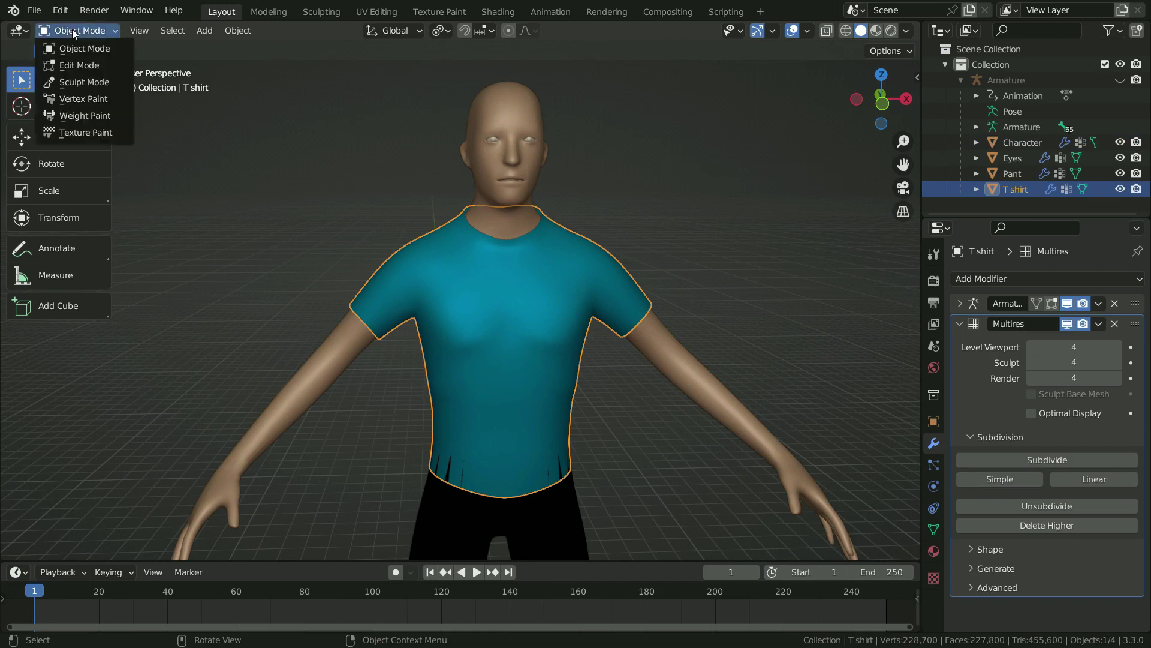
left_click(79, 81)
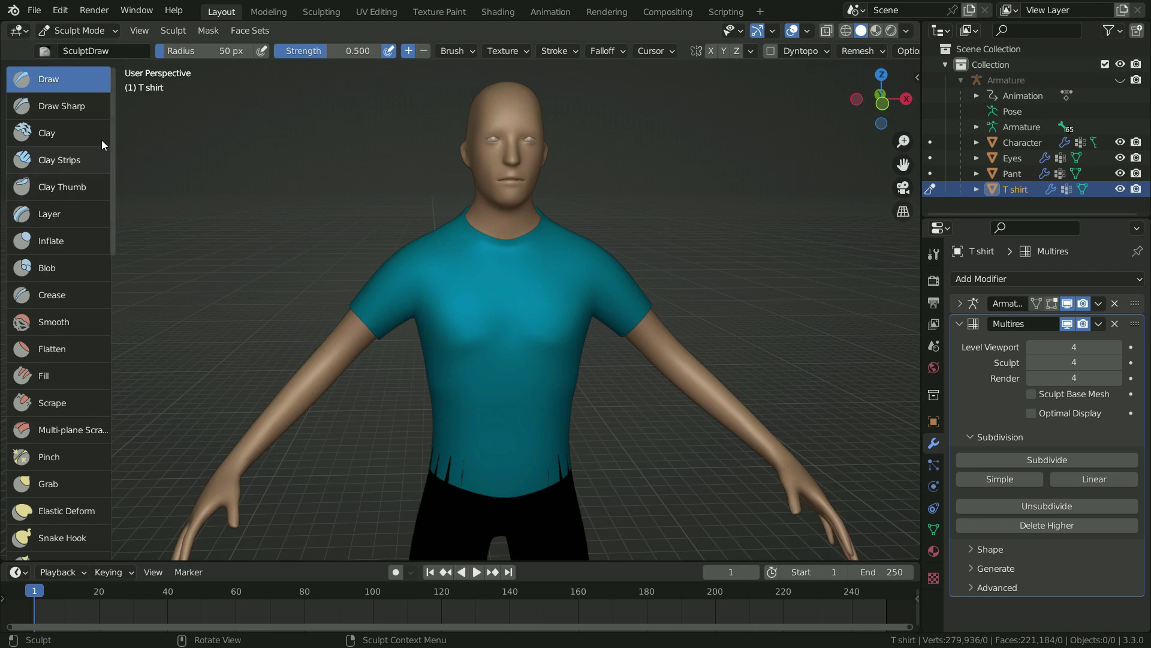
left_click(62, 164)
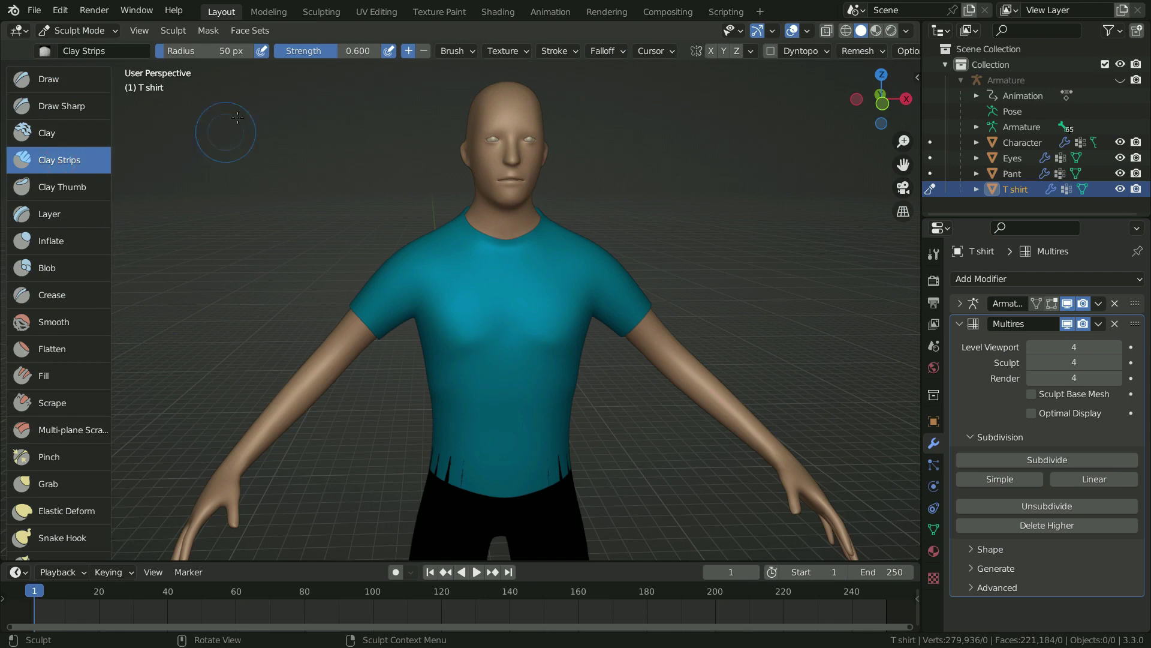
left_click_drag(300, 54, 348, 55)
- Set the brush's stroke spacing to 25% and enable X-axis mirroring for sculpting
left_click(558, 51)
left_click(600, 103)
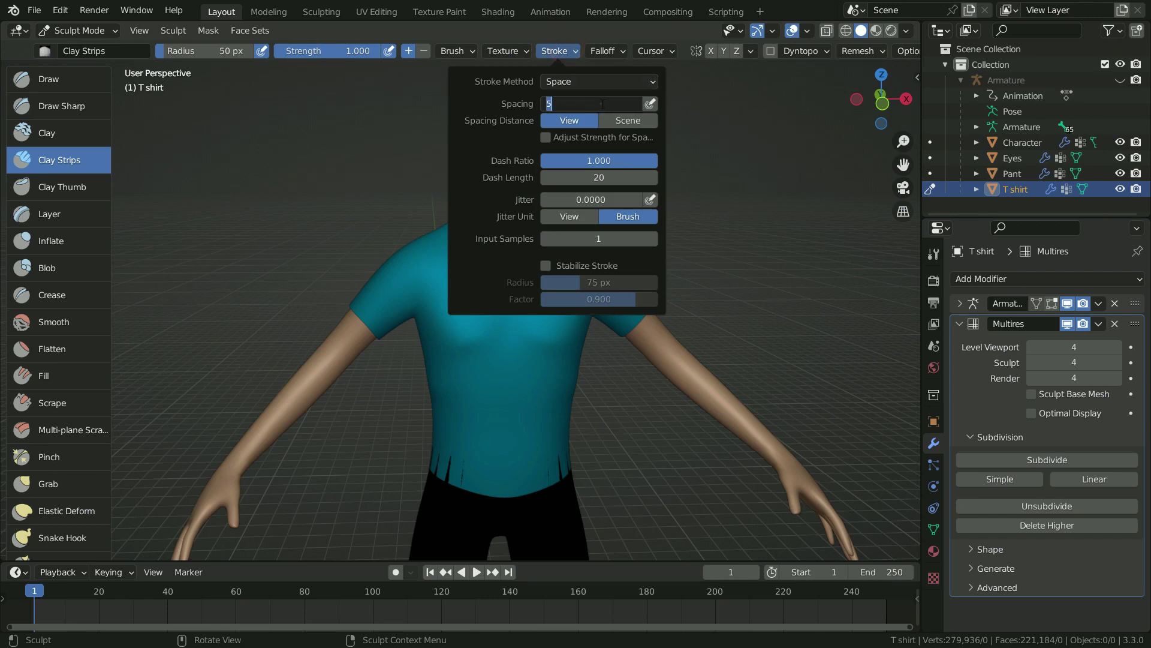
type("25")
key("Return")
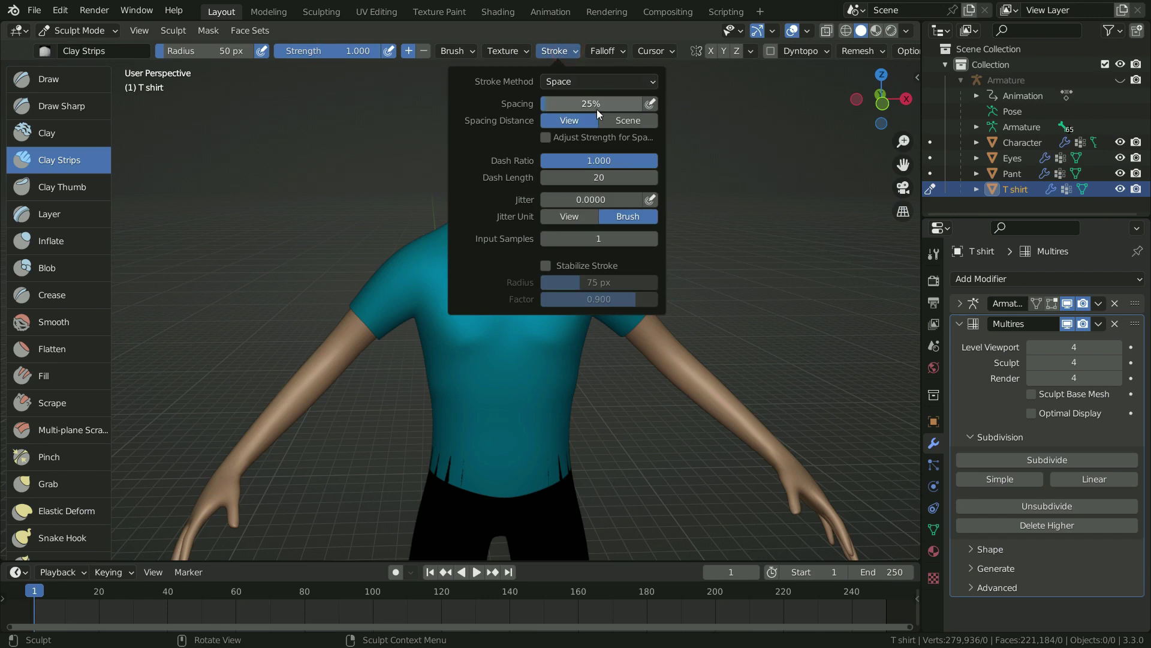
left_click(716, 52)
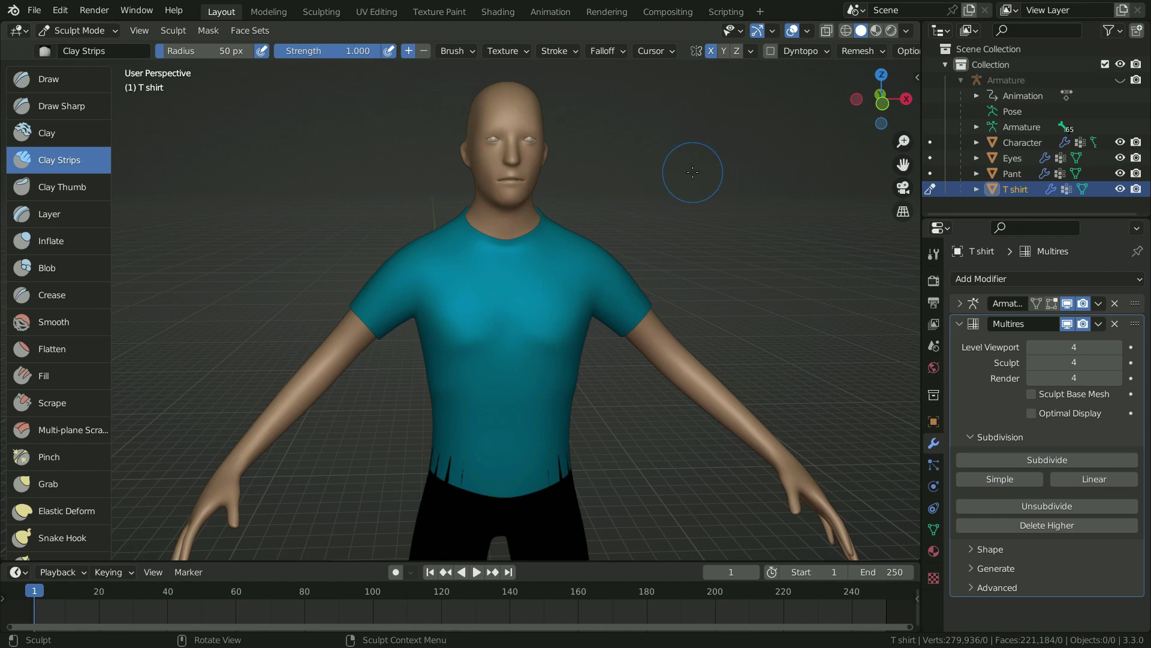
- Frame the T-shirt's collar in front view and reduce the brush radius to 30 px
key("KP_1")
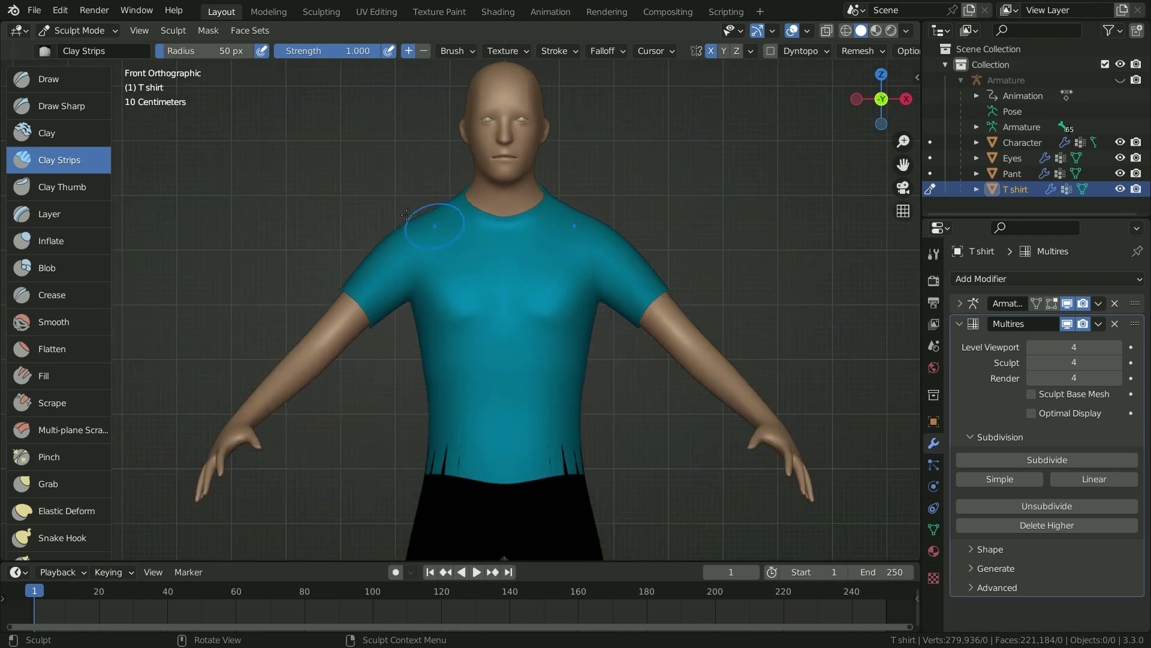
scroll(536, 226, "up", 5)
scroll(536, 226, "up", 2)
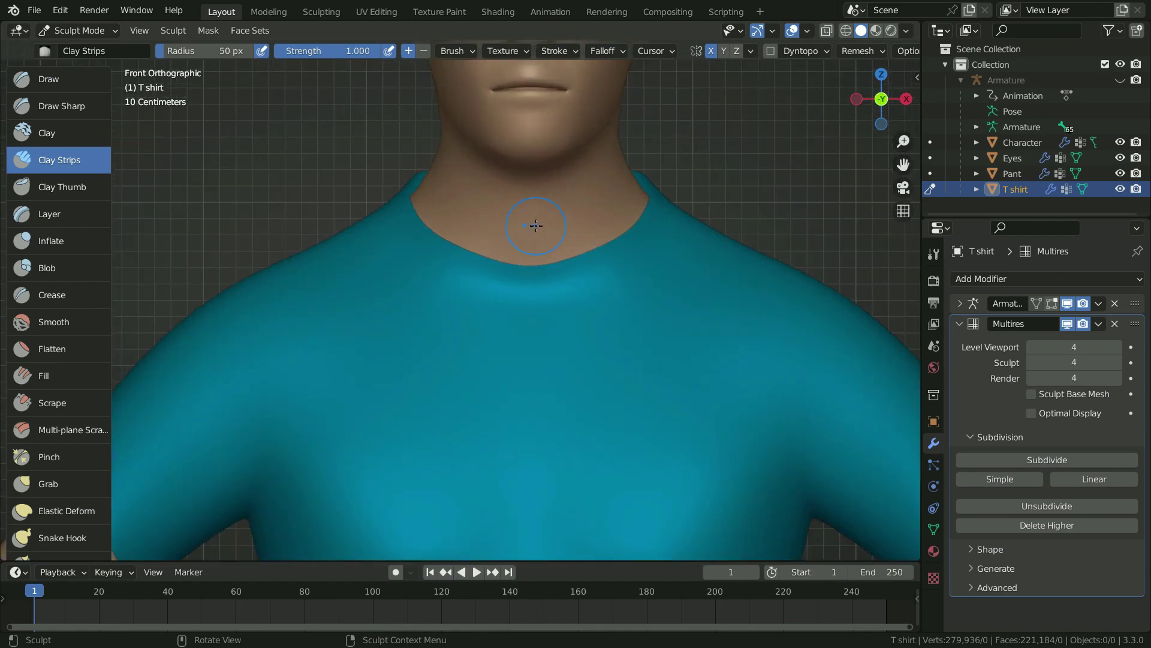
key("f")
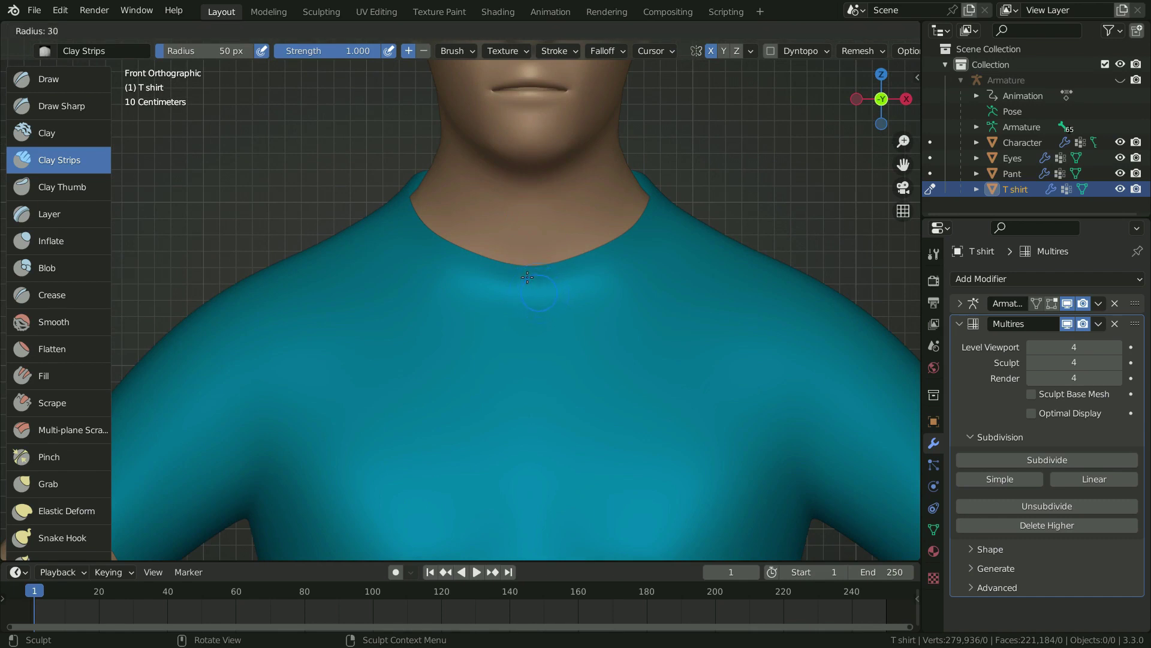
left_click(527, 277)
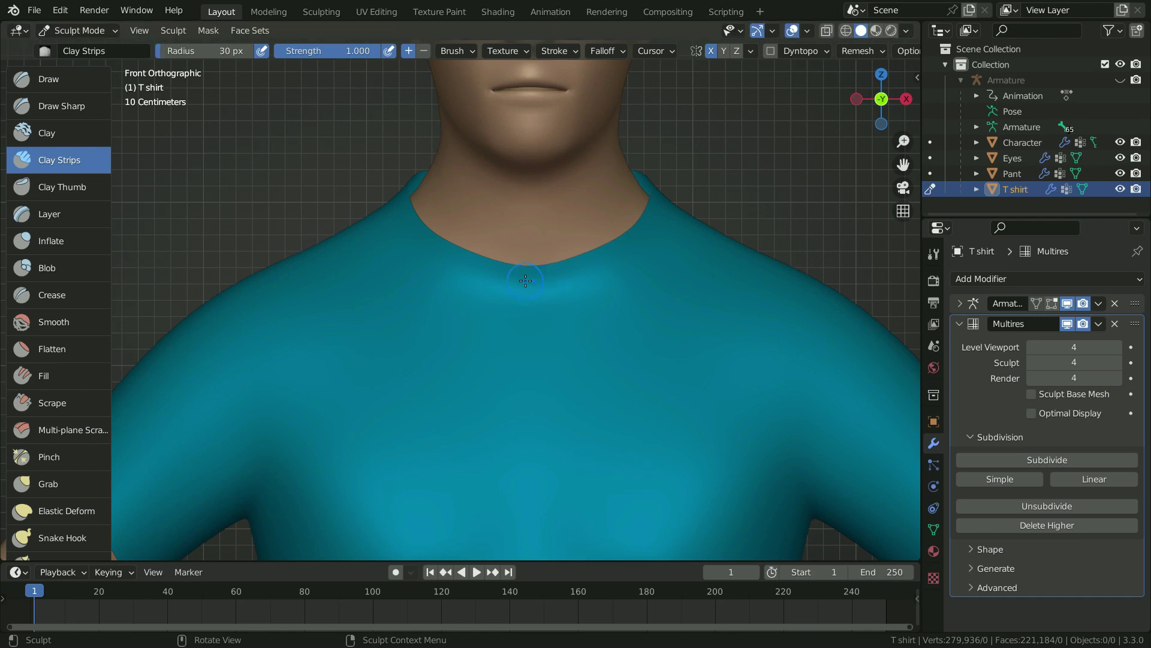
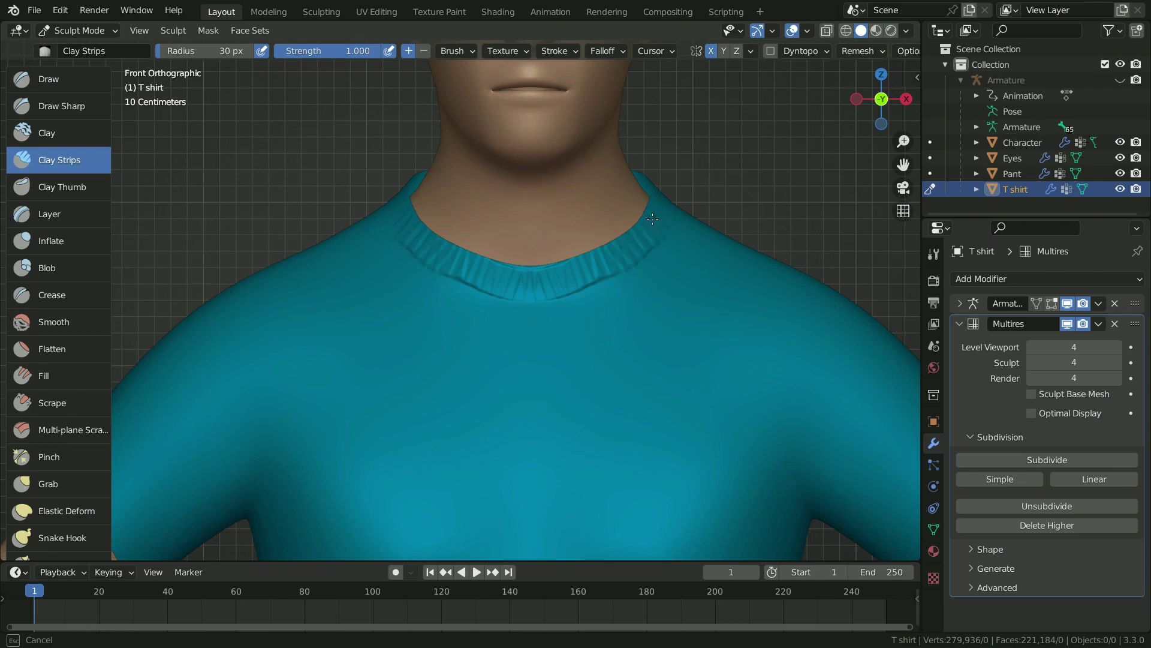
- Sculpt short ribbing strokes around the rest of the T-shirt's collar, covering the front, back and side of the neckline
left_click_drag(657, 213, 687, 249)
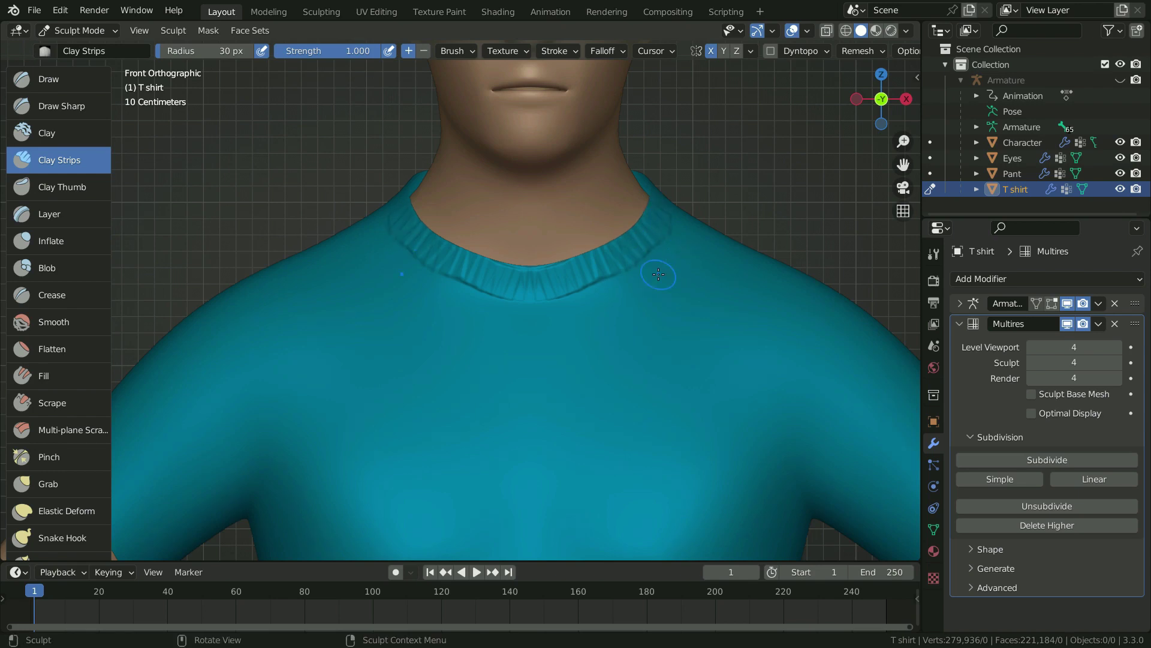
key("ctrl+KP_1")
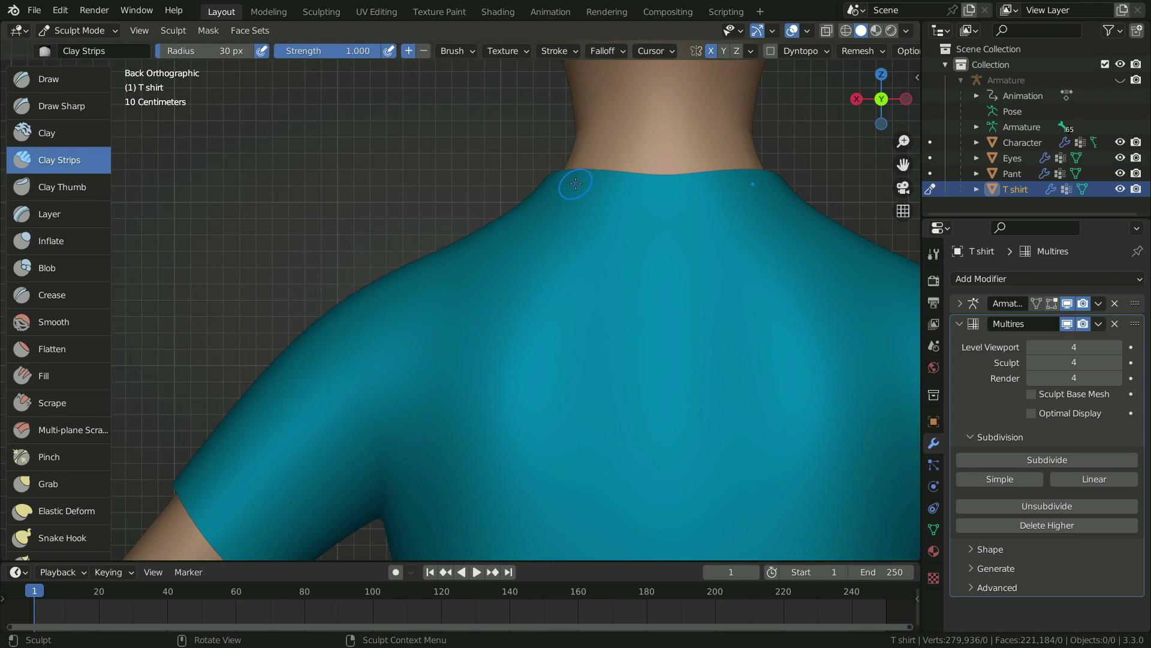
left_click_drag(575, 183, 657, 185)
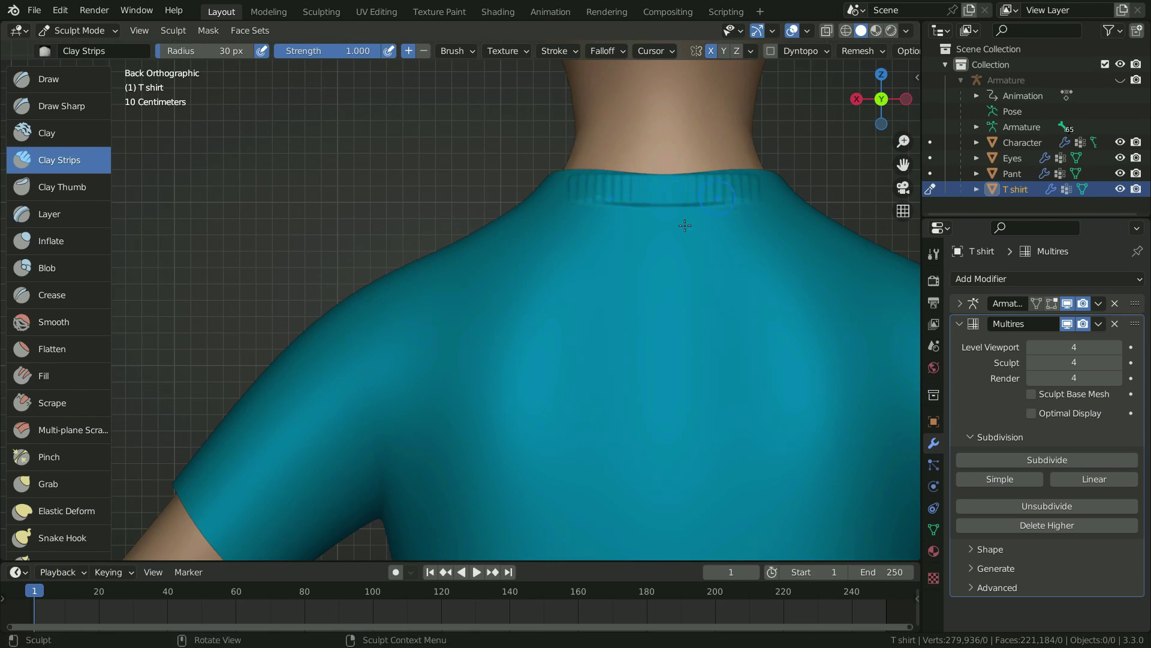
key("KP_3")
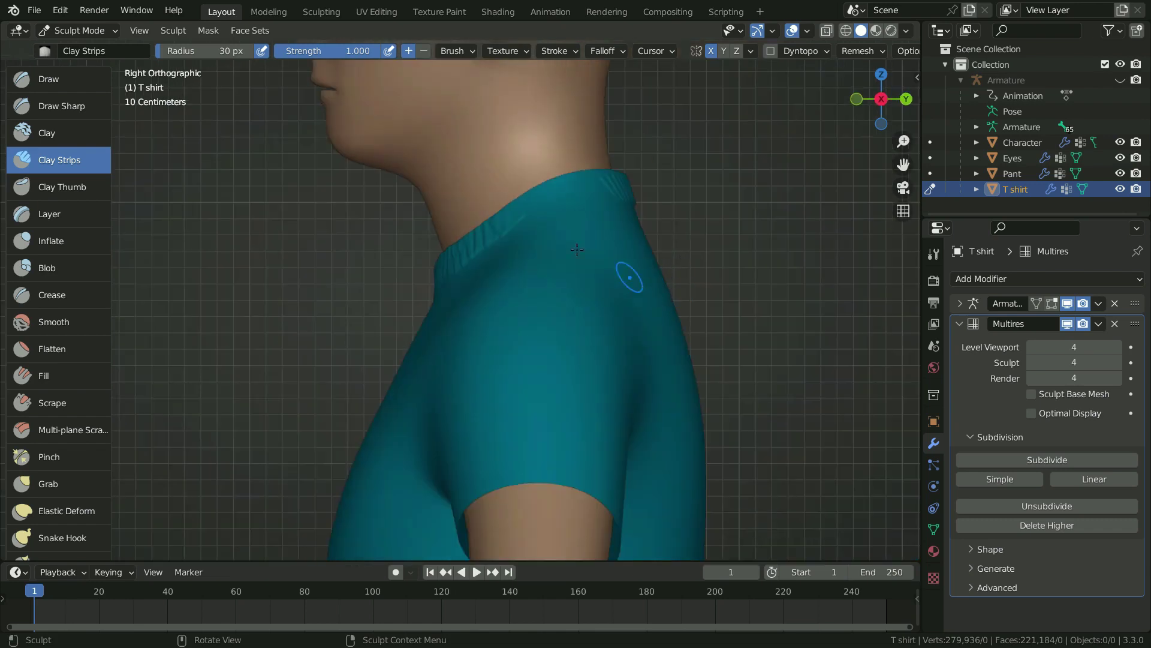
left_click_drag(515, 211, 542, 199)
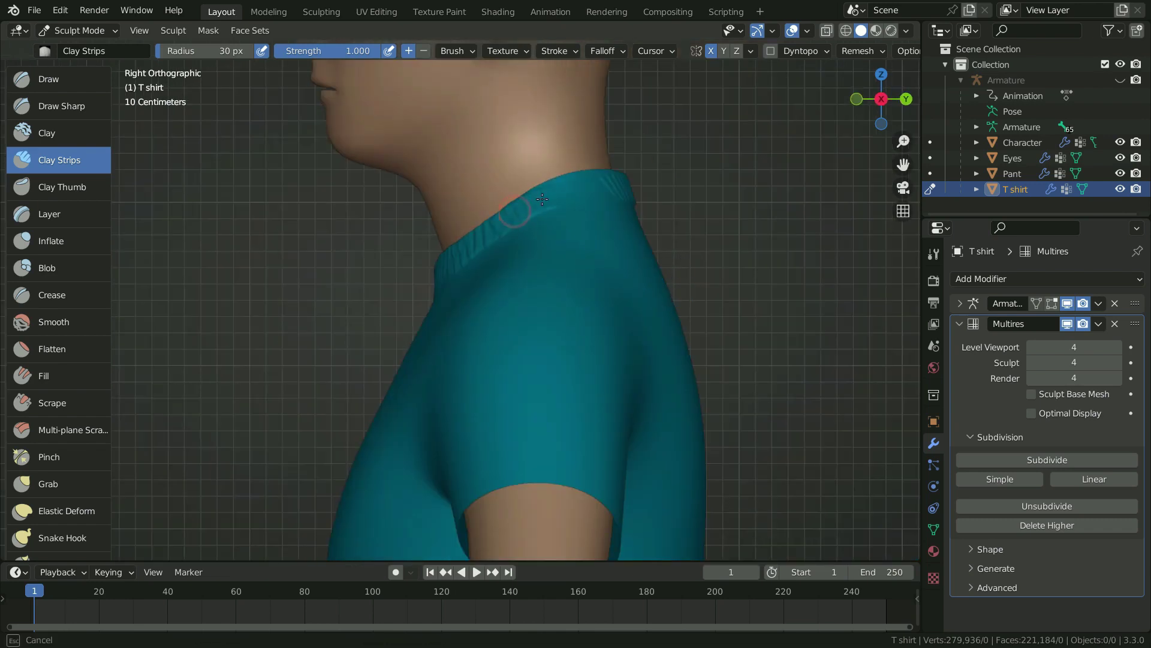
left_click_drag(602, 177, 752, 202)
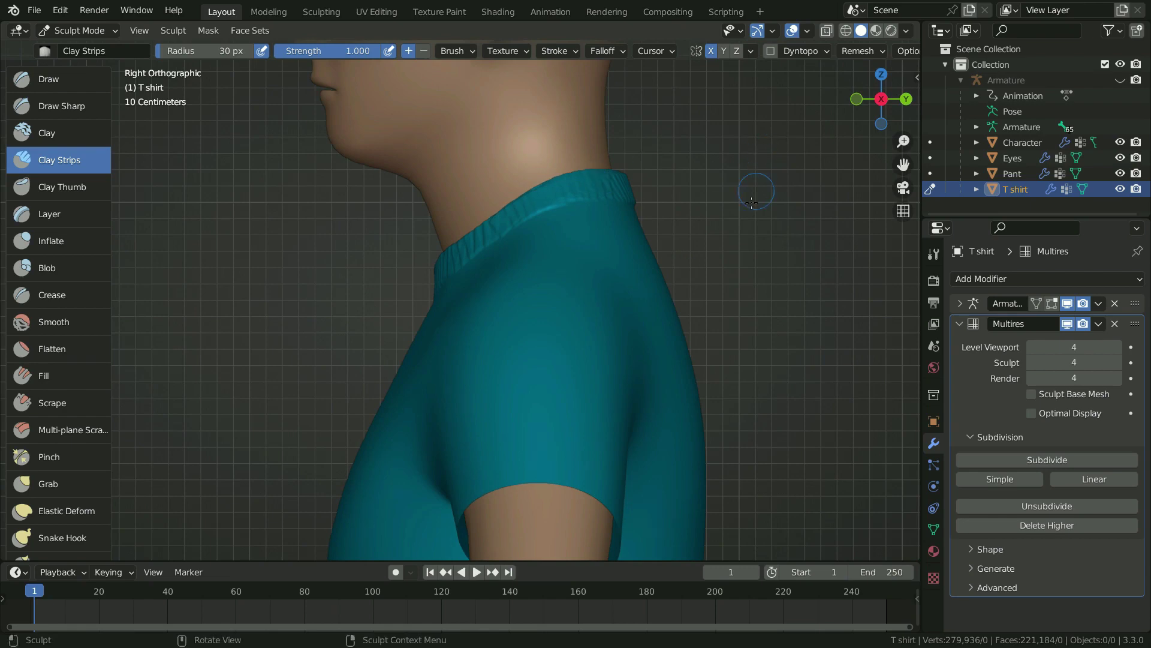
- Set the Clay Strips brush to Subtract and change its stroke method to Line
scroll(441, 326, "down", 3)
middle_click_drag(440, 329, 676, 340)
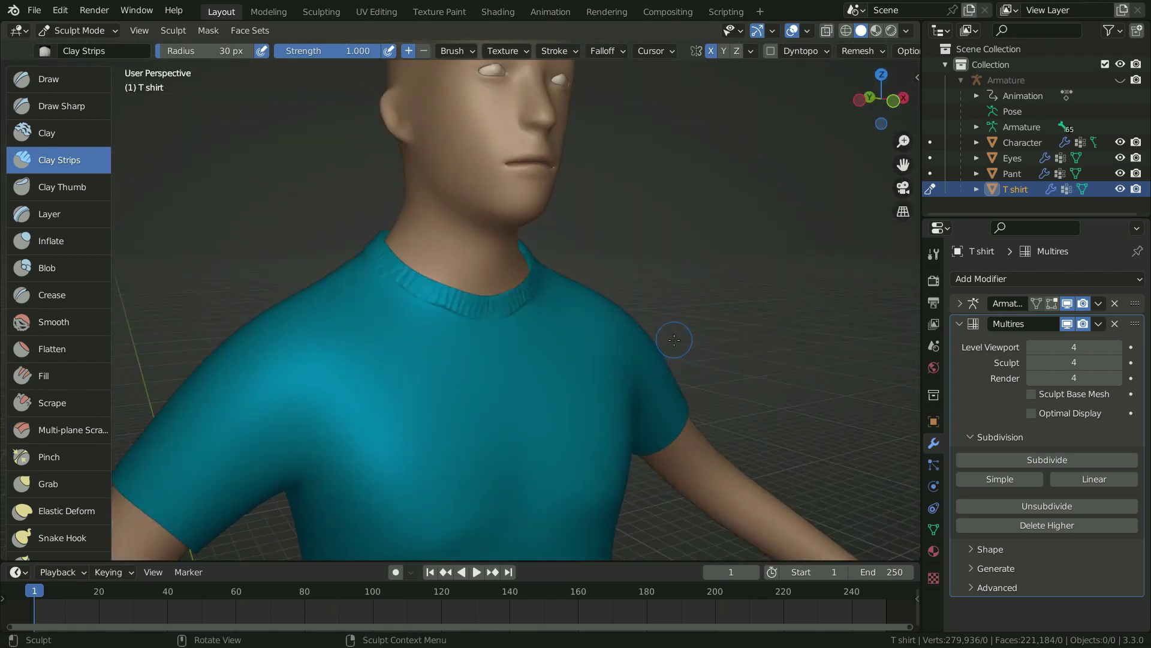
middle_click_drag(552, 333, 465, 342)
scroll(377, 363, "up", 2)
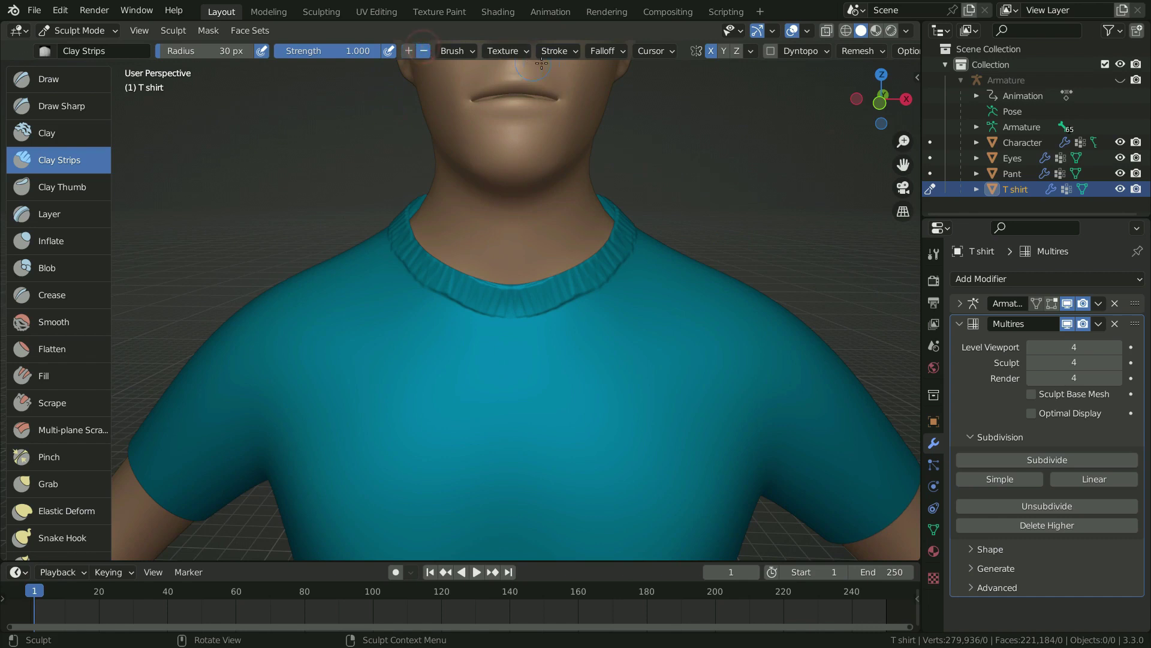
left_click(560, 51)
left_click(576, 81)
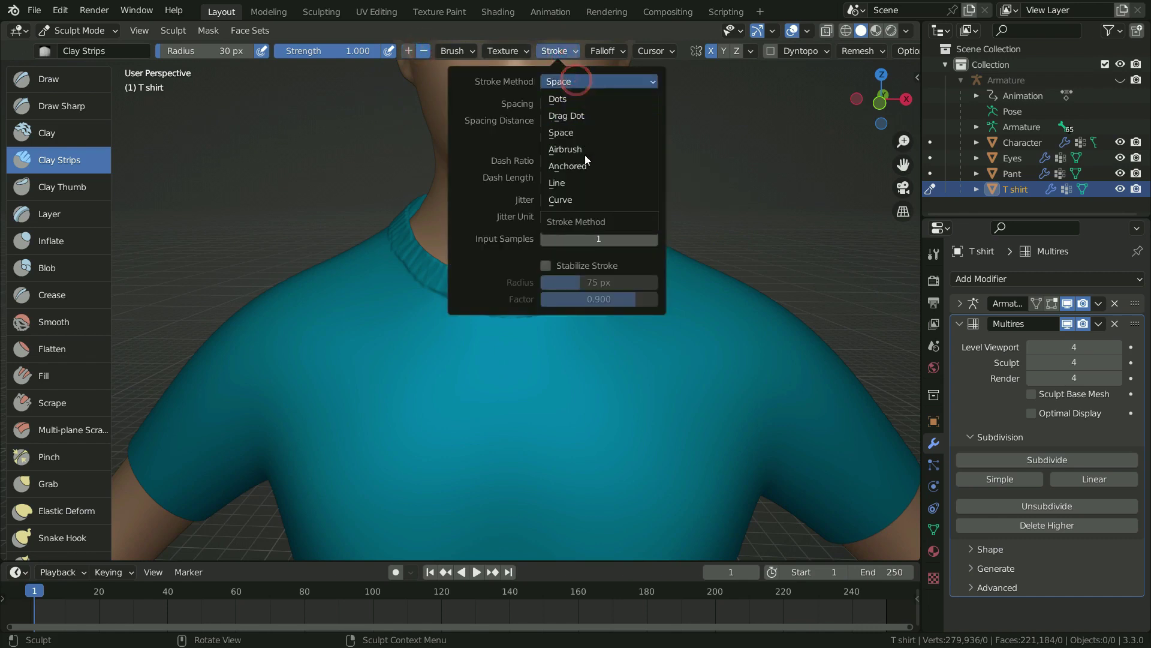
left_click(584, 185)
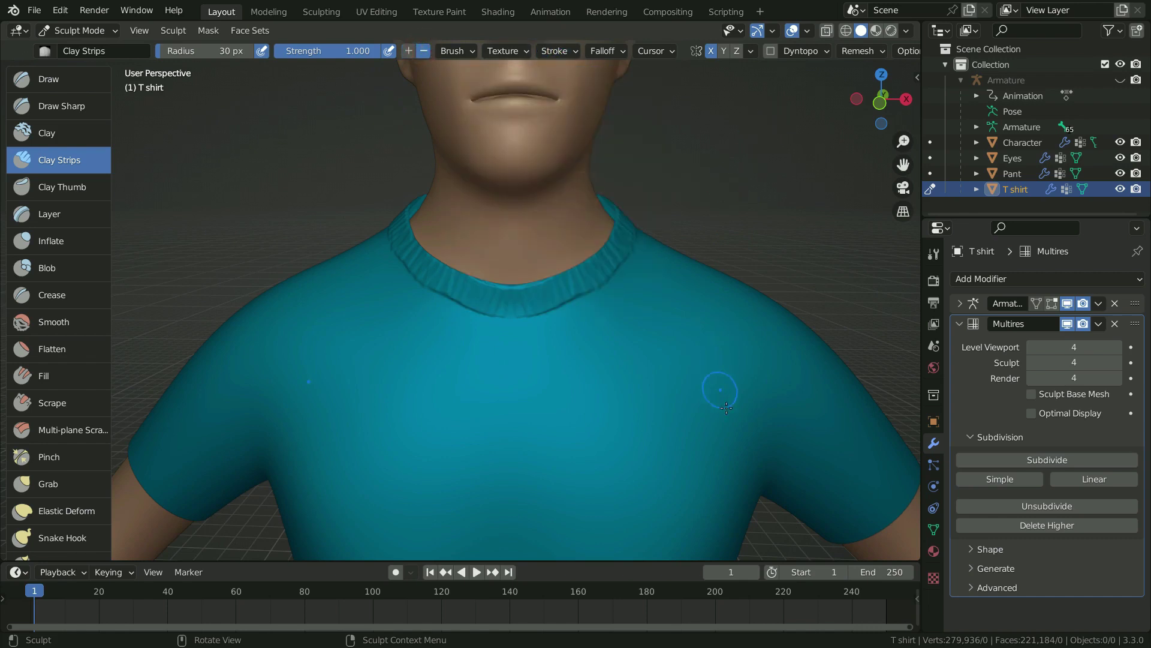
- Carve a straight cuff line around the sleeve end and add short ribbing lines between it and the sleeve's edge
middle_click_drag(723, 440, 637, 421, "shift")
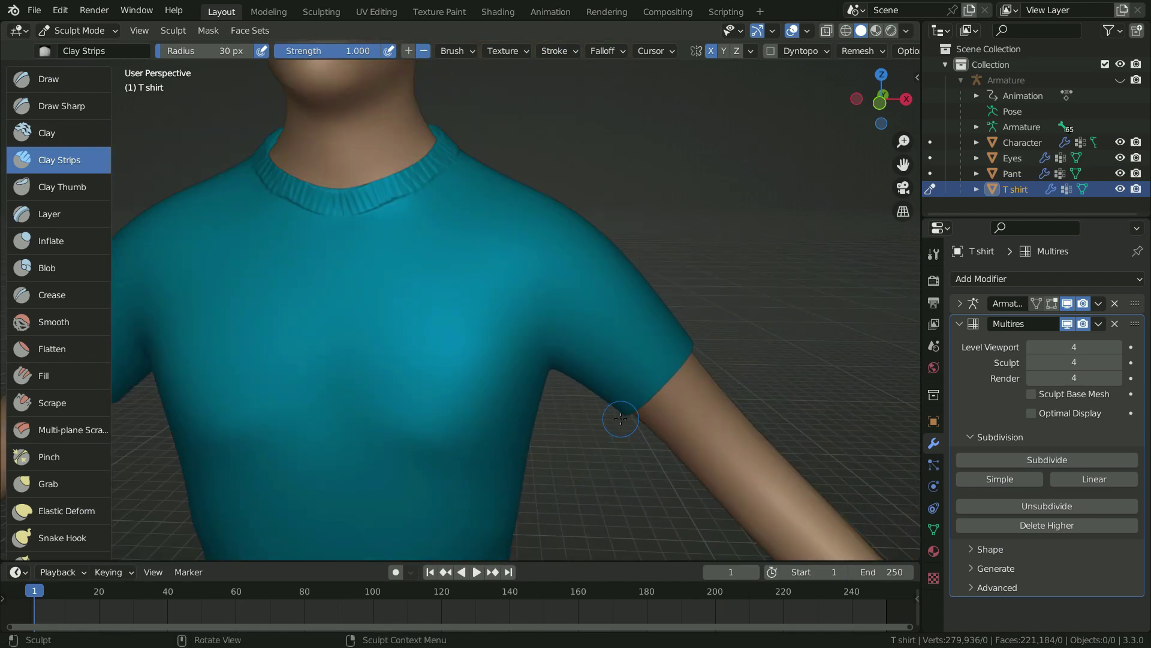
mouse_move(620, 419)
left_mouse_down()
mouse_move(689, 329)
mouse_move(717, 327)
left_mouse_up()
mouse_move(717, 327)
middle_mouse_down()
mouse_move(367, 377)
mouse_move(372, 360)
middle_mouse_up()
mouse_move(577, 370)
left_mouse_down()
mouse_move(609, 442)
mouse_move(633, 424)
left_mouse_up()
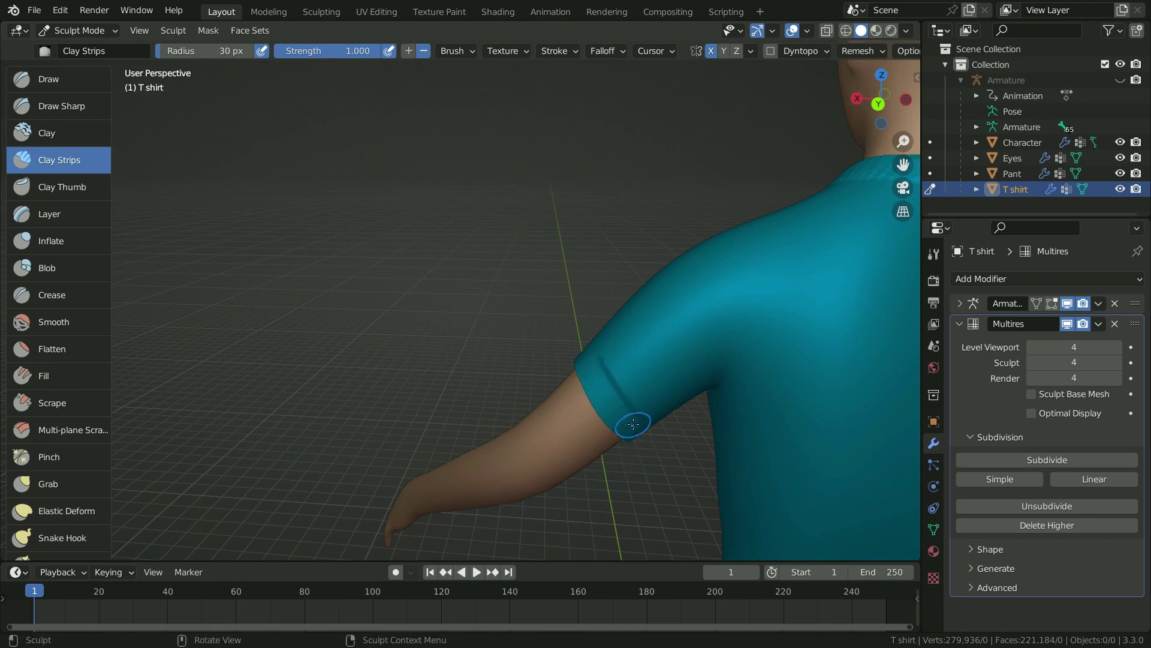
middle_click_drag(634, 424, 565, 337)
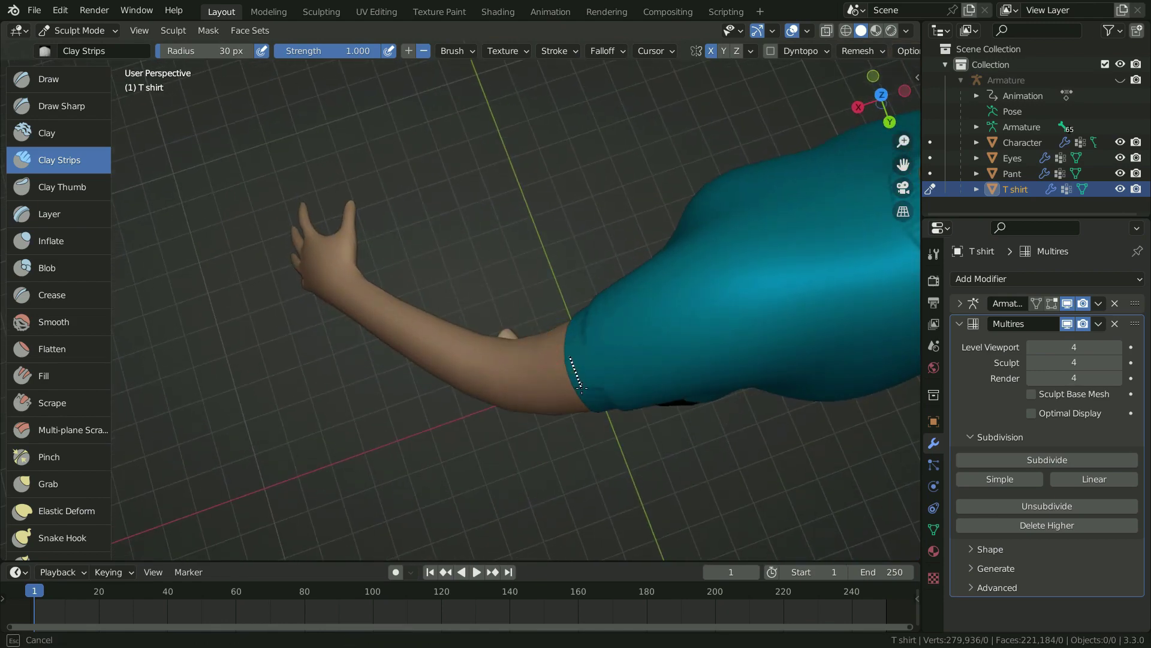
middle_click_drag(664, 481, 326, 236)
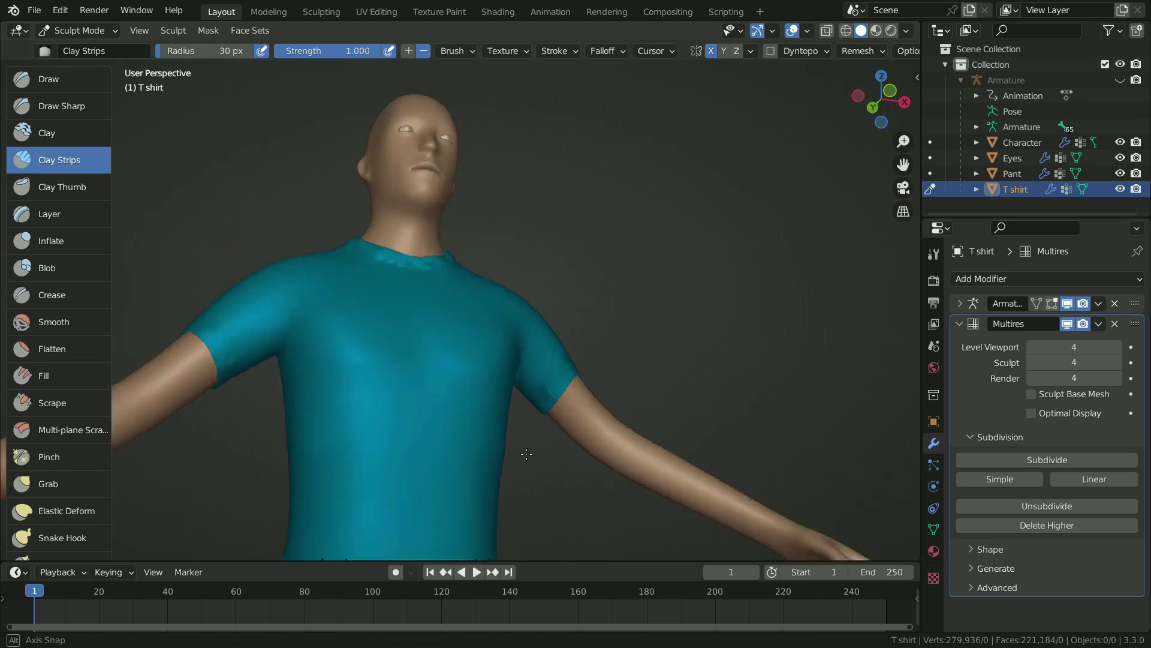
middle_click_drag(447, 419, 439, 433)
- Choose the Inflate brush with a radius of 71 px and a strength of 0.322
scroll(439, 433, "up", 2)
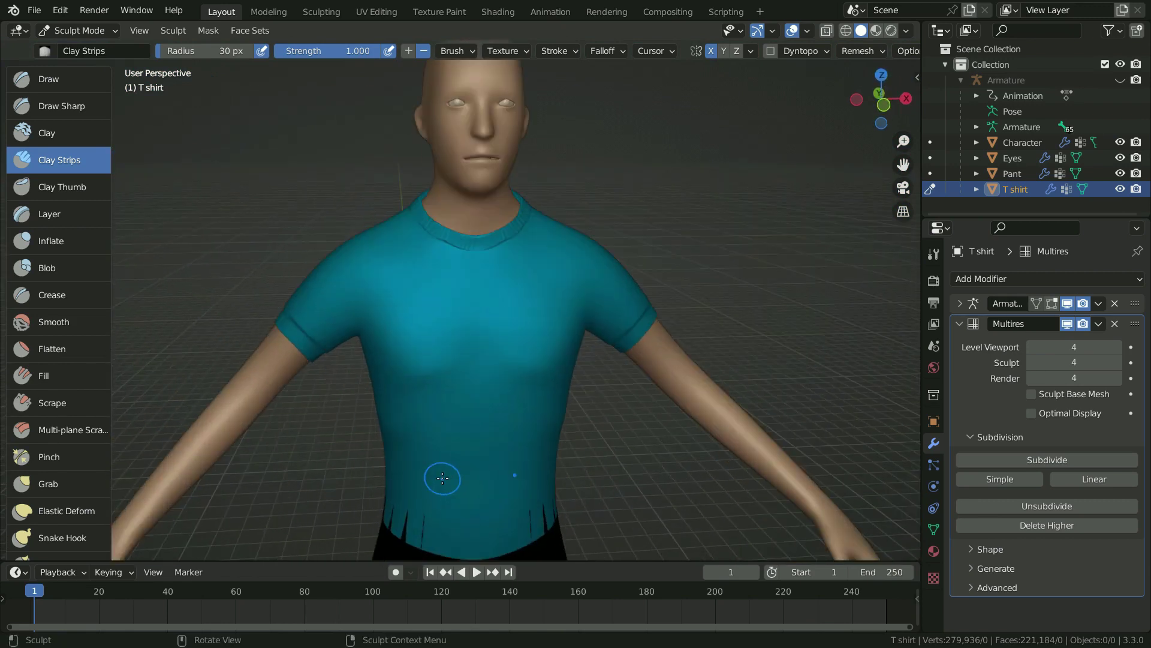
left_click(61, 240)
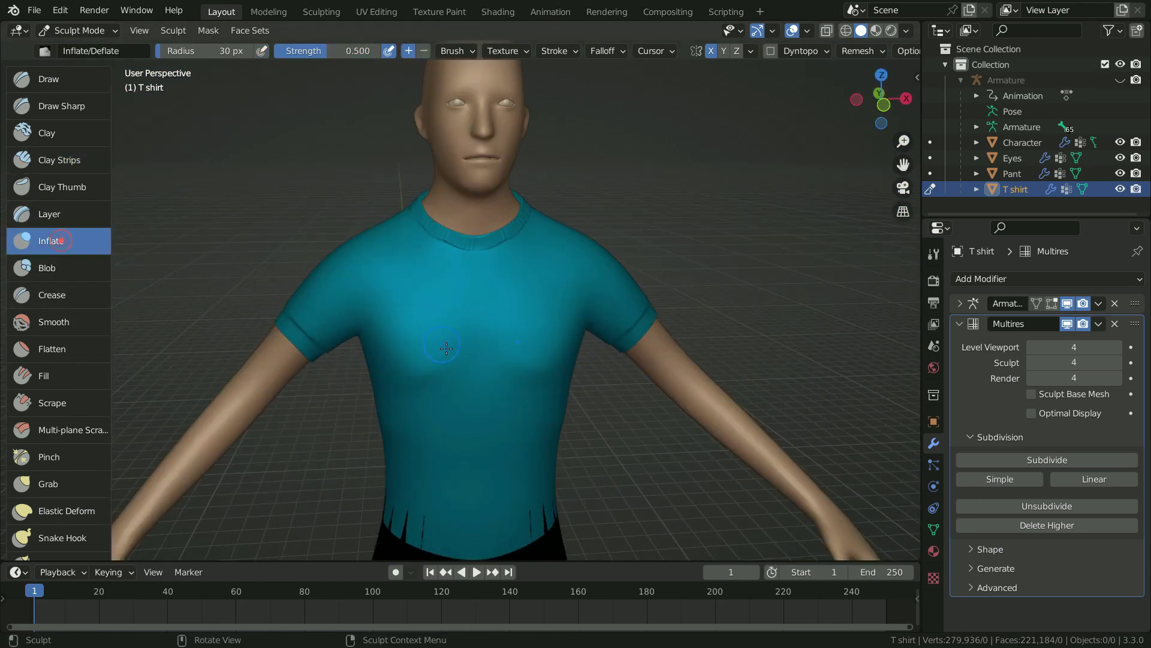
scroll(502, 442, "up", 2)
key("f")
left_click(510, 478)
left_click_drag(334, 51, 314, 51)
- Inflate the T-shirt's lower hem around the front and sides until it covers the pants at the waist
middle_click_drag(564, 532, 555, 487, "shift")
left_click_drag(557, 484, 559, 466)
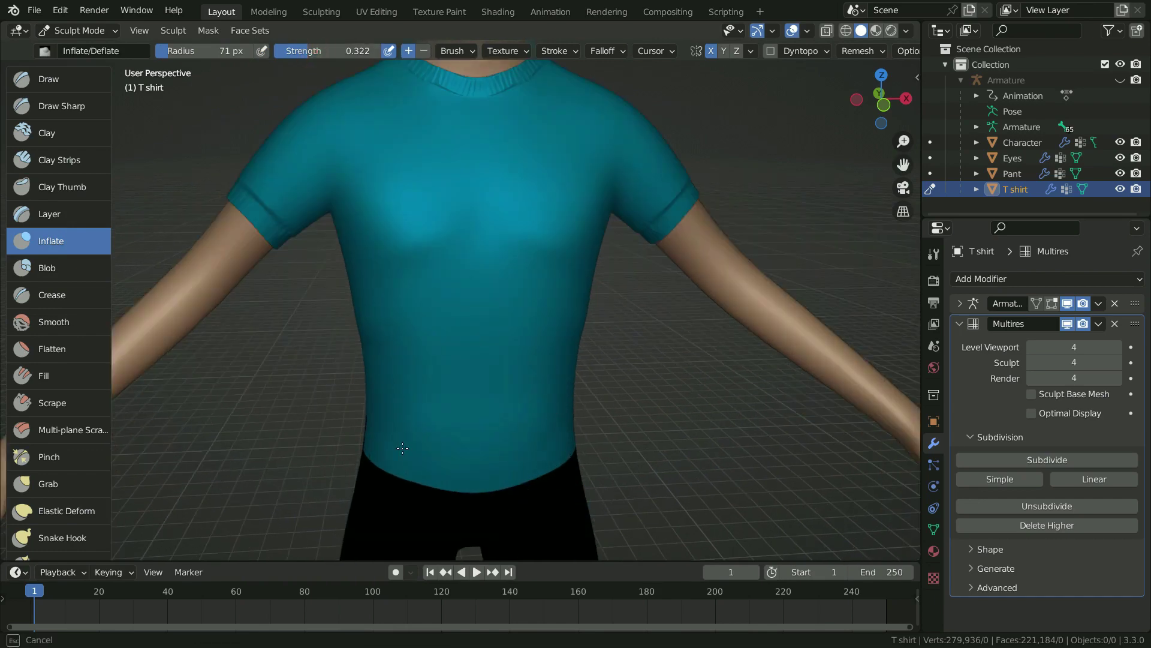
middle_click_drag(402, 447, 617, 489)
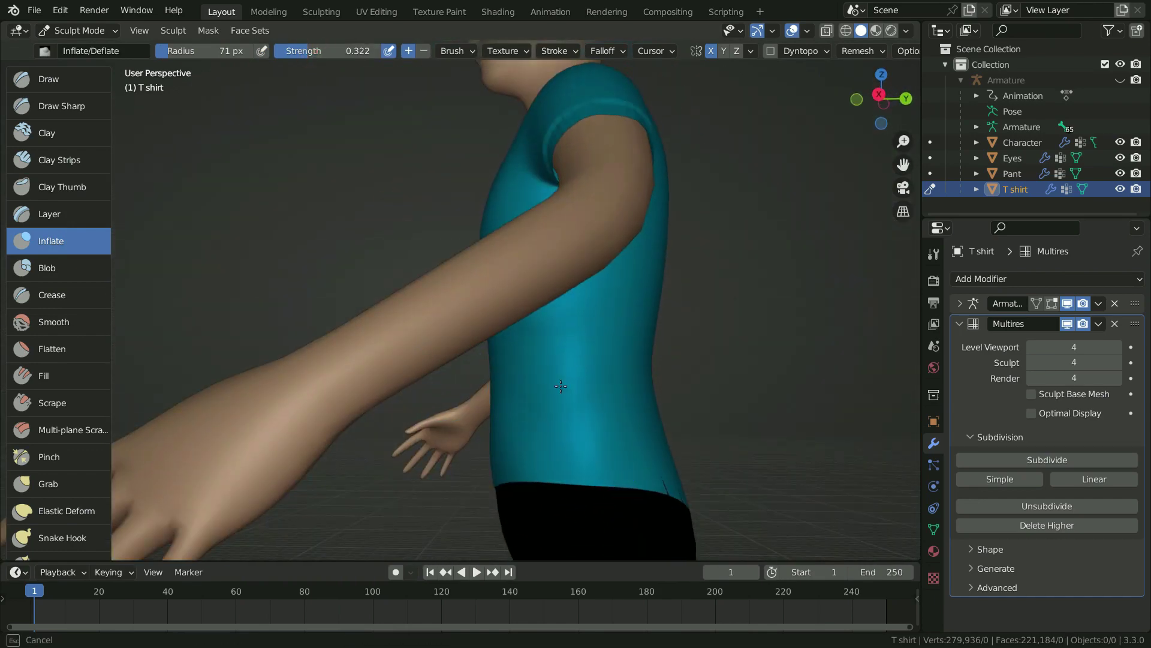
left_click_drag(626, 414, 626, 390)
middle_click_drag(623, 385, 548, 390)
scroll(591, 451, "down", 2)
left_click_drag(594, 457, 586, 445, "shift")
middle_click_drag(513, 420, 582, 389)
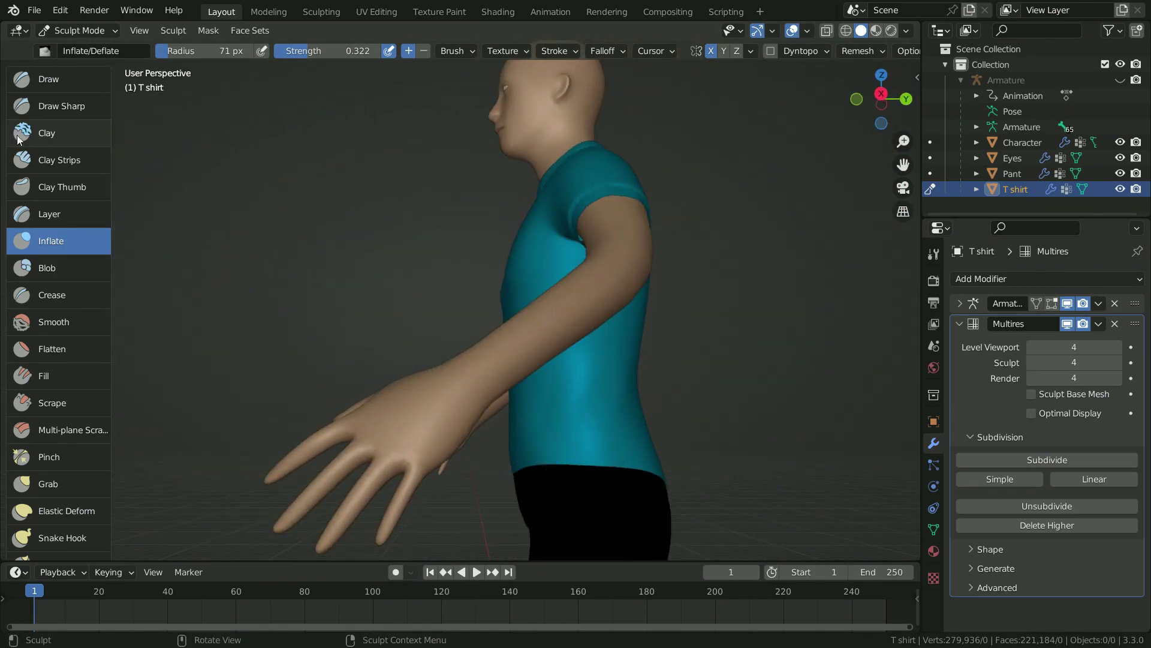
- Choose the Crease brush with a radius of 7 px, a strength of 1.000 and the Line stroke method
left_click(45, 297)
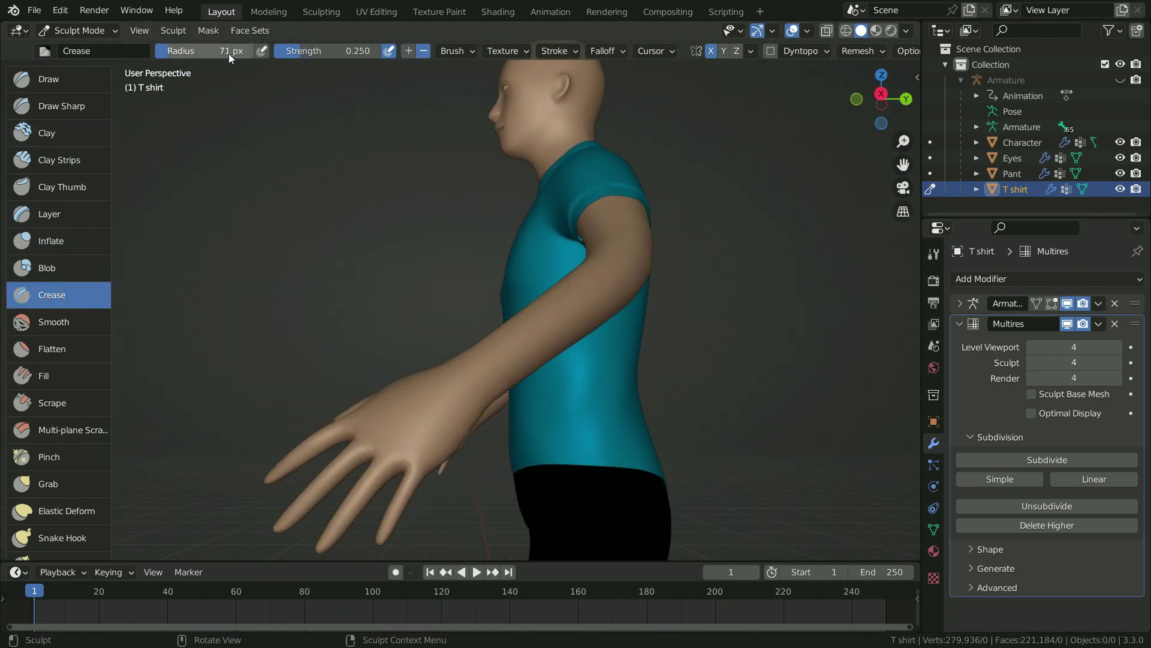
left_click(229, 53)
key("Return")
left_click_drag(321, 52, 402, 52)
left_click(557, 56)
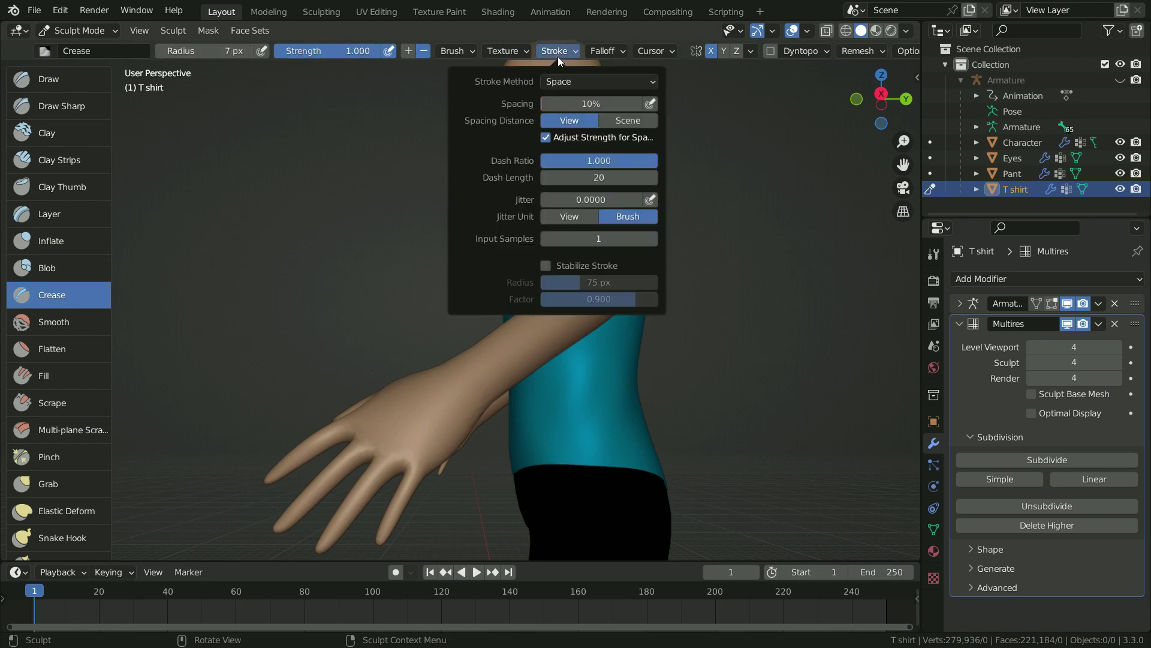
left_click(578, 81)
left_click(572, 181)
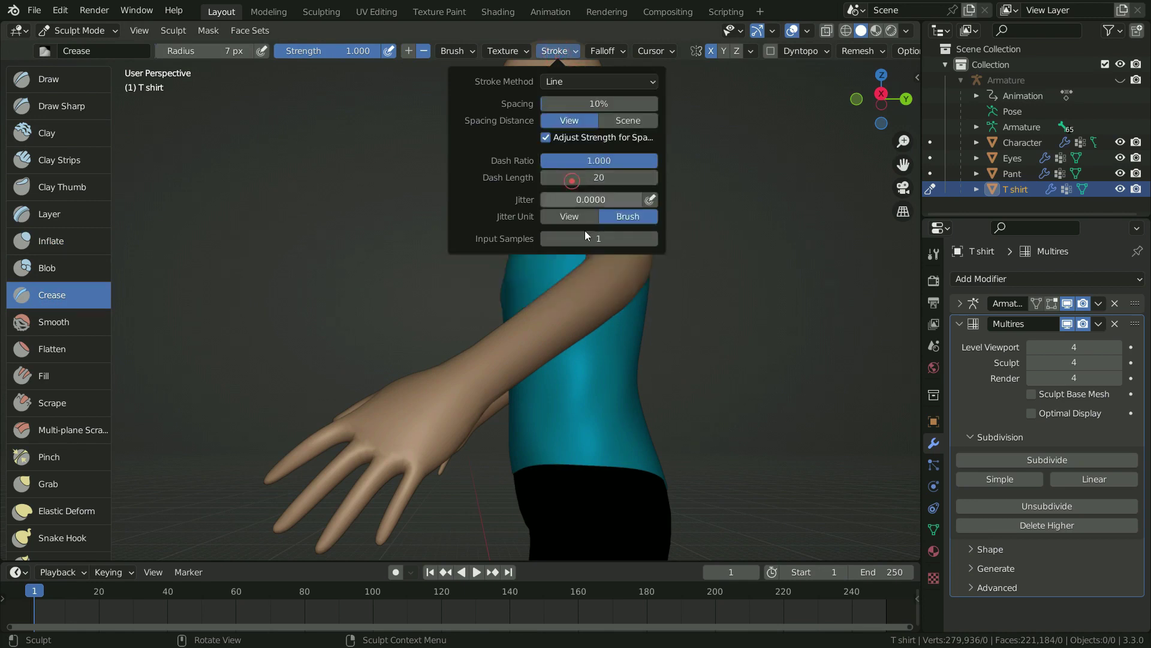
- Crease a straight seam down the side of the T-shirt from the armpit to the hem
mouse_move(606, 383)
middle_mouse_down("shift")
mouse_move(495, 391)
mouse_move(464, 331)
mouse_move(469, 246)
middle_mouse_up("shift")
scroll(464, 322, "up", 3)
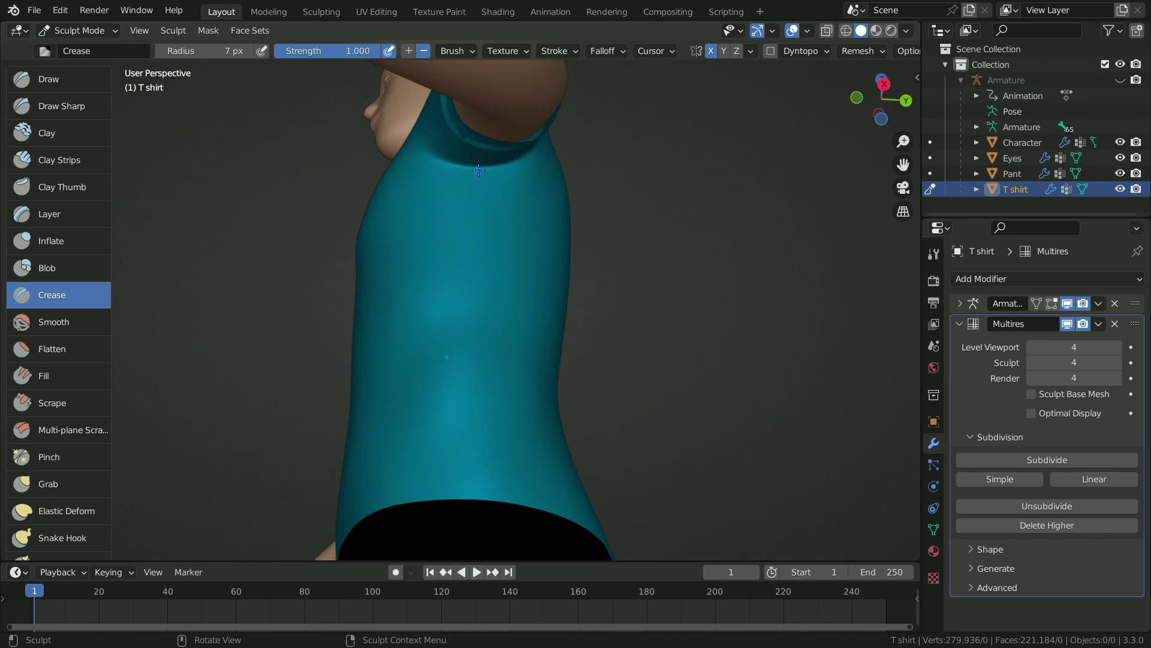
left_click_drag(478, 171, 475, 485)
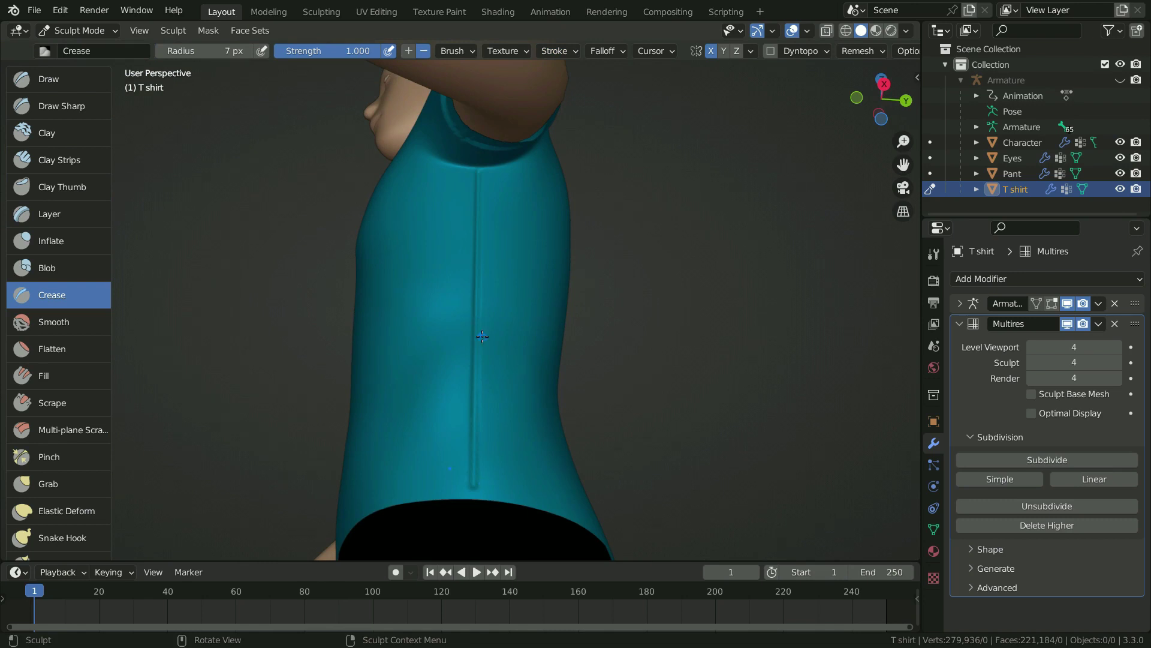
- Raise the Crease strength to 1.500 and carve vertical sleeve seams from armpit to shoulder on the T-shirt's front and back
key("KP_1")
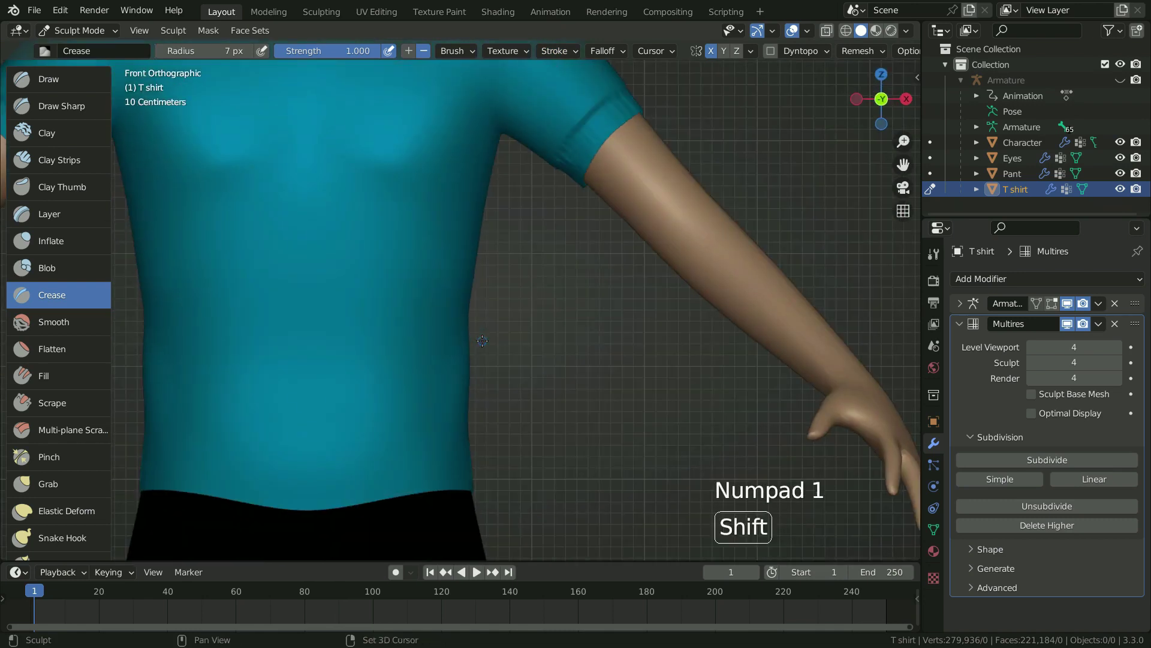
middle_click_drag(482, 340, 565, 68, "shift")
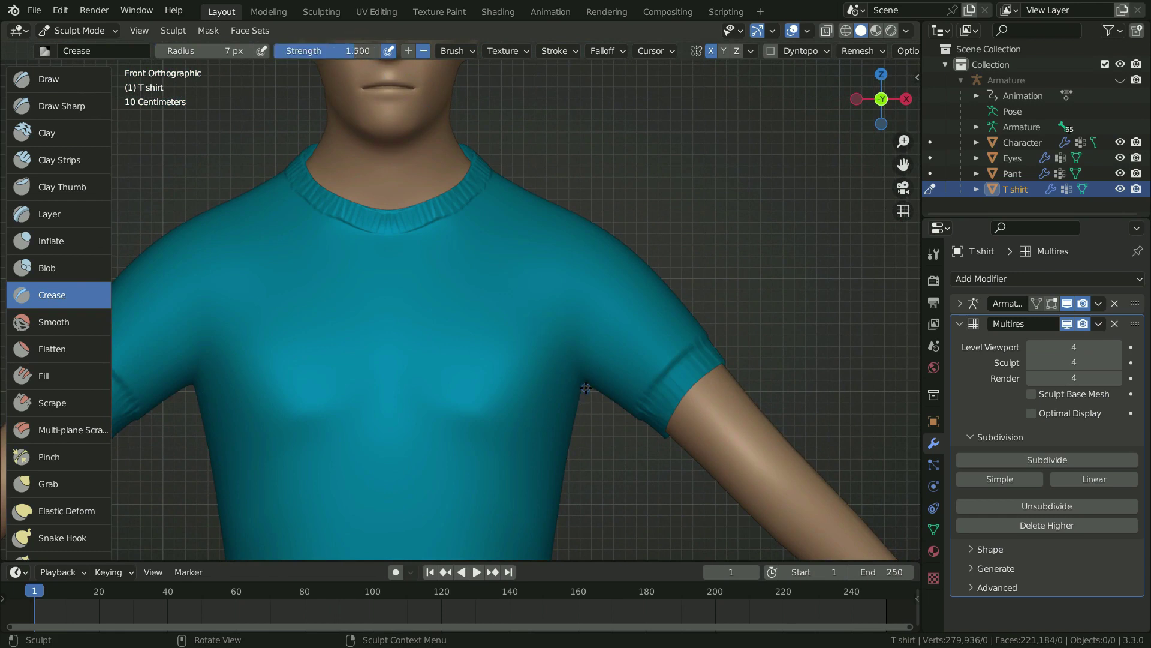
left_click_drag(586, 386, 591, 218)
key("ctrl+KP_1")
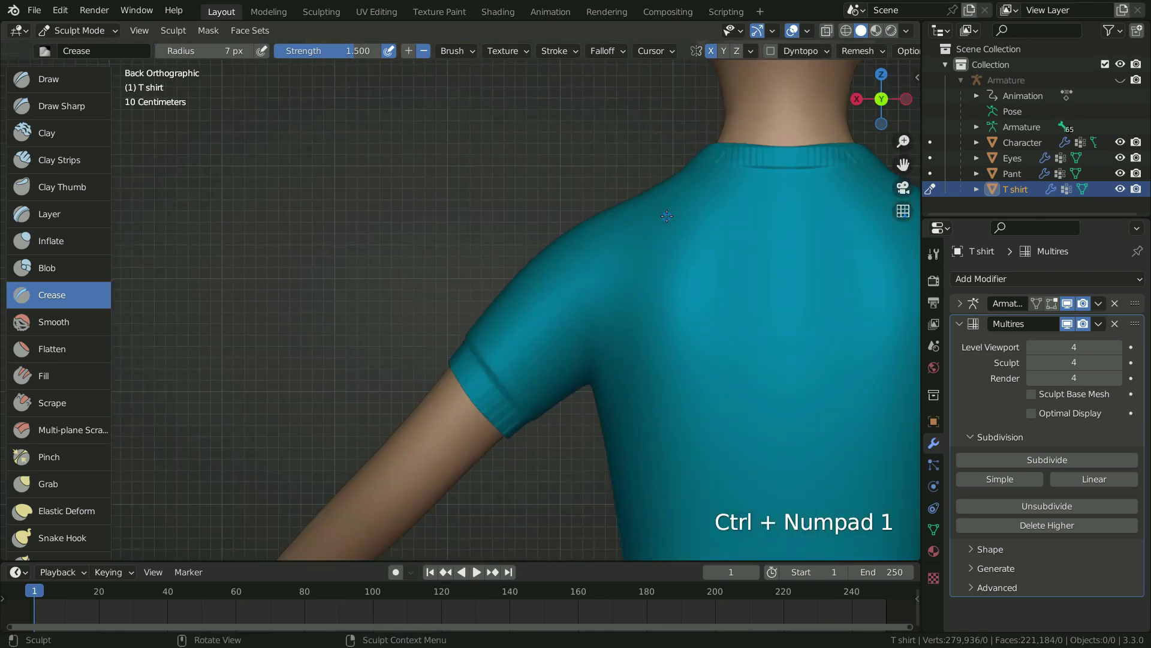
left_click_drag(591, 381, 584, 219)
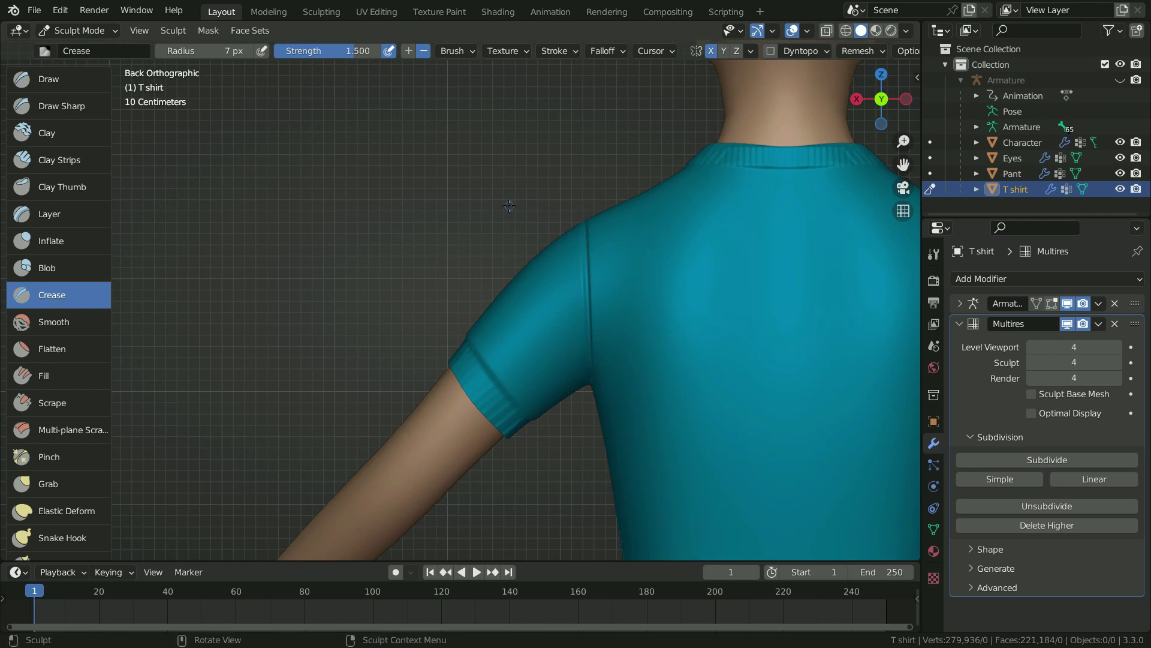
- In top view, join the sleeve seam over the shoulder and crease a shoulder seam from the collar to the sleeve
key("KP_7")
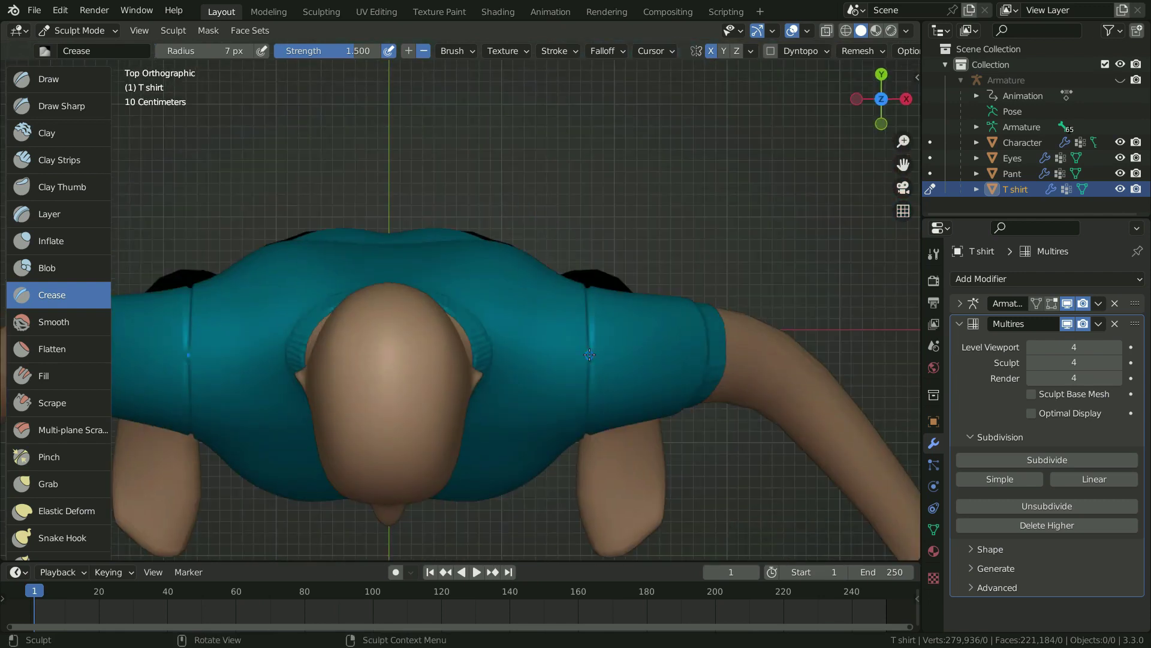
left_click_drag(591, 351, 592, 364)
left_click_drag(492, 353, 589, 354)
middle_click_drag(582, 409, 575, 348)
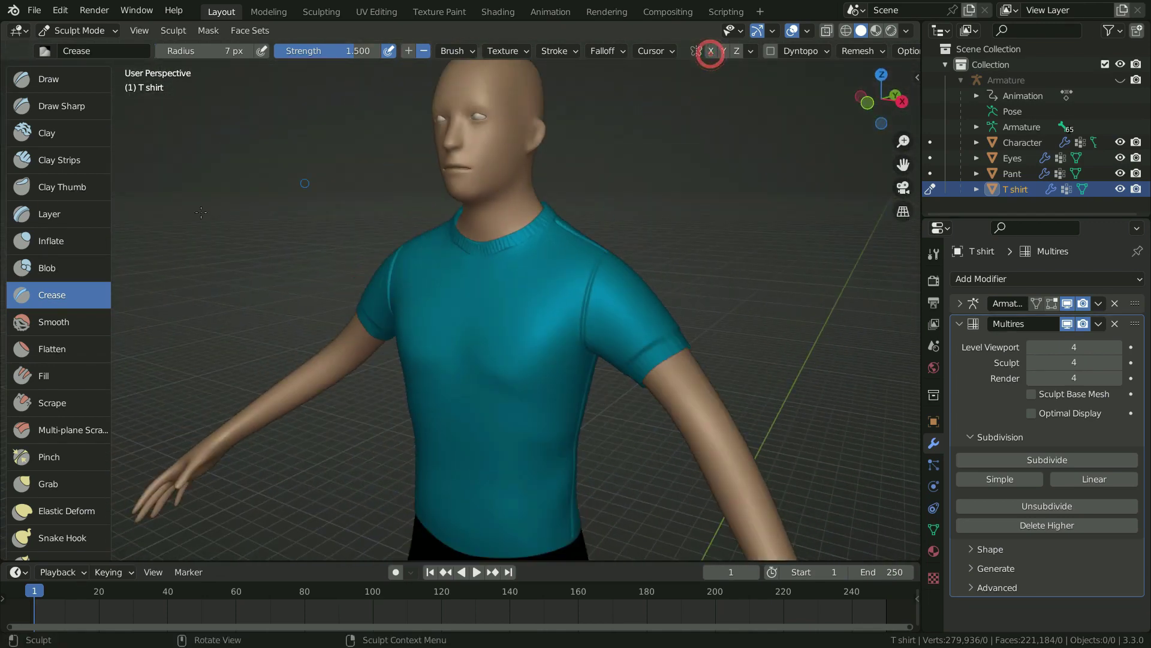
- Choose the Cloth brush with X-axis mirroring off, frame the T-shirt in front view, and show the full brush settings
scroll(69, 317, "down", 6)
scroll(64, 337, "down", 9)
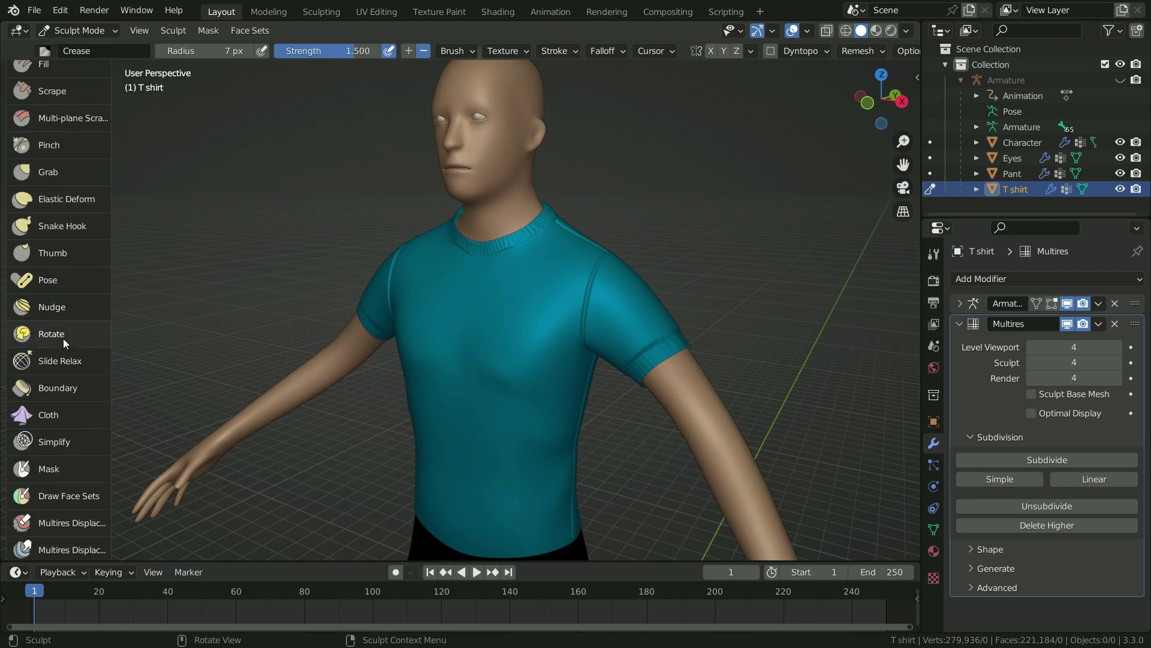
left_click(72, 275)
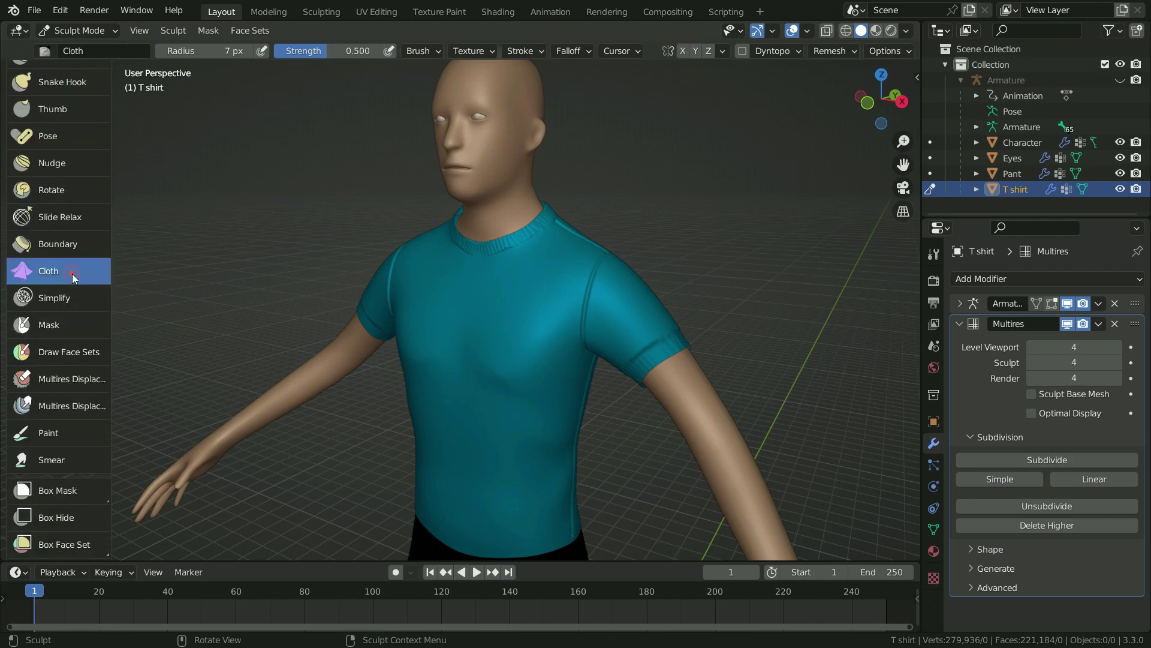
key("KP_1")
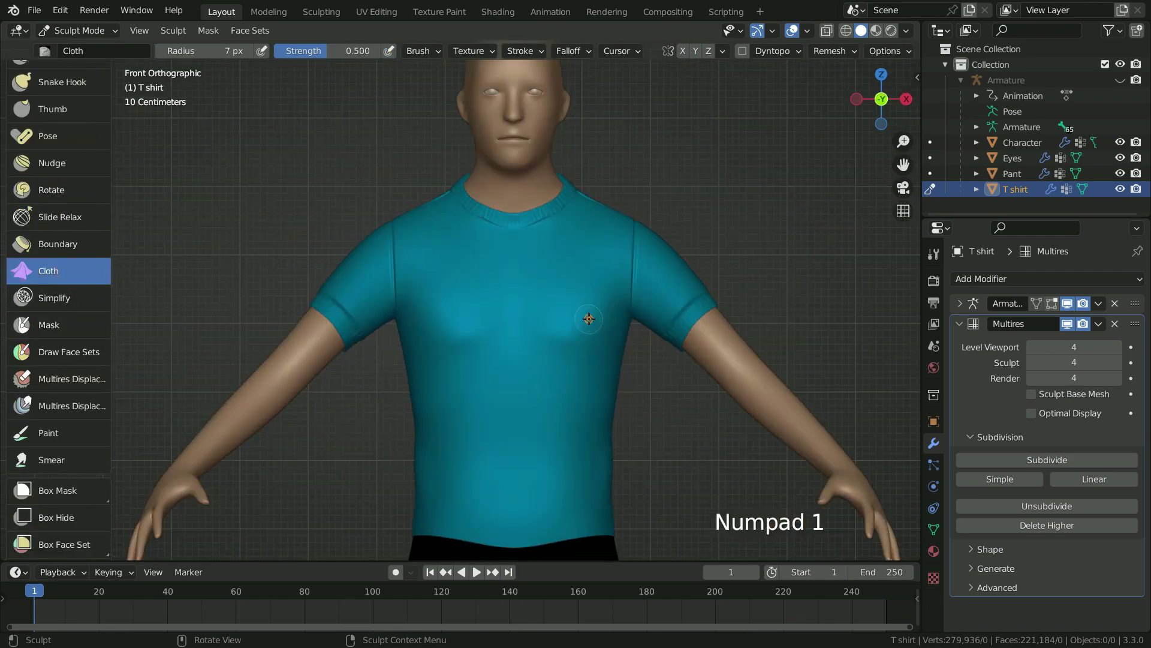
middle_click_drag(589, 309, 397, 316, "shift")
key("n")
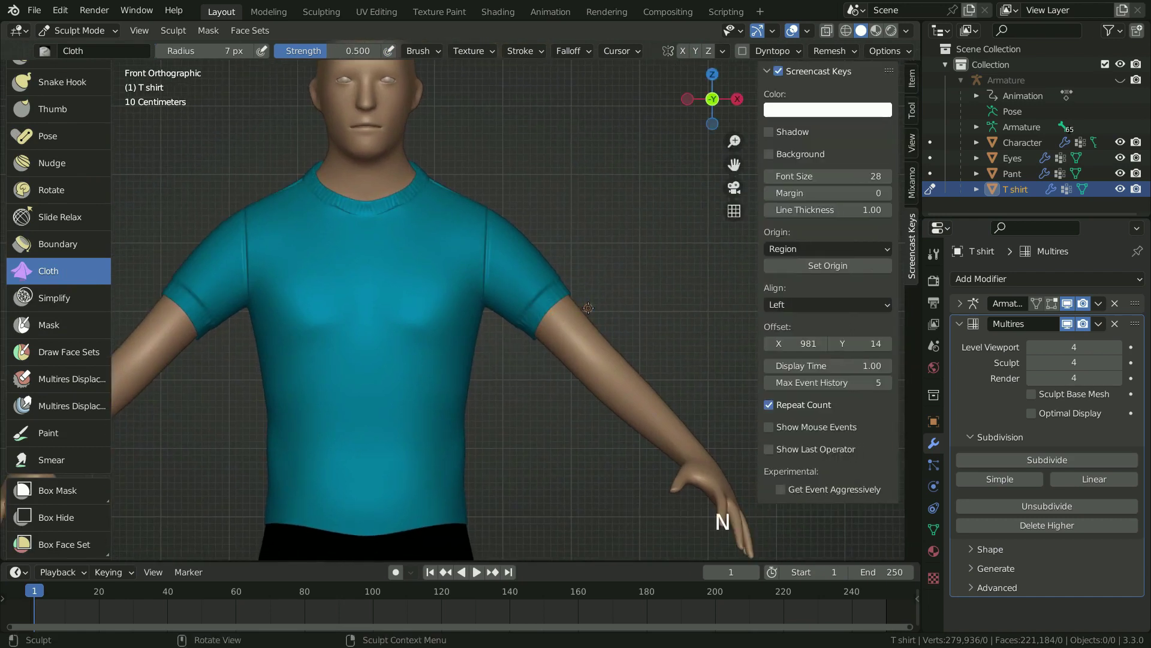
left_click(912, 114)
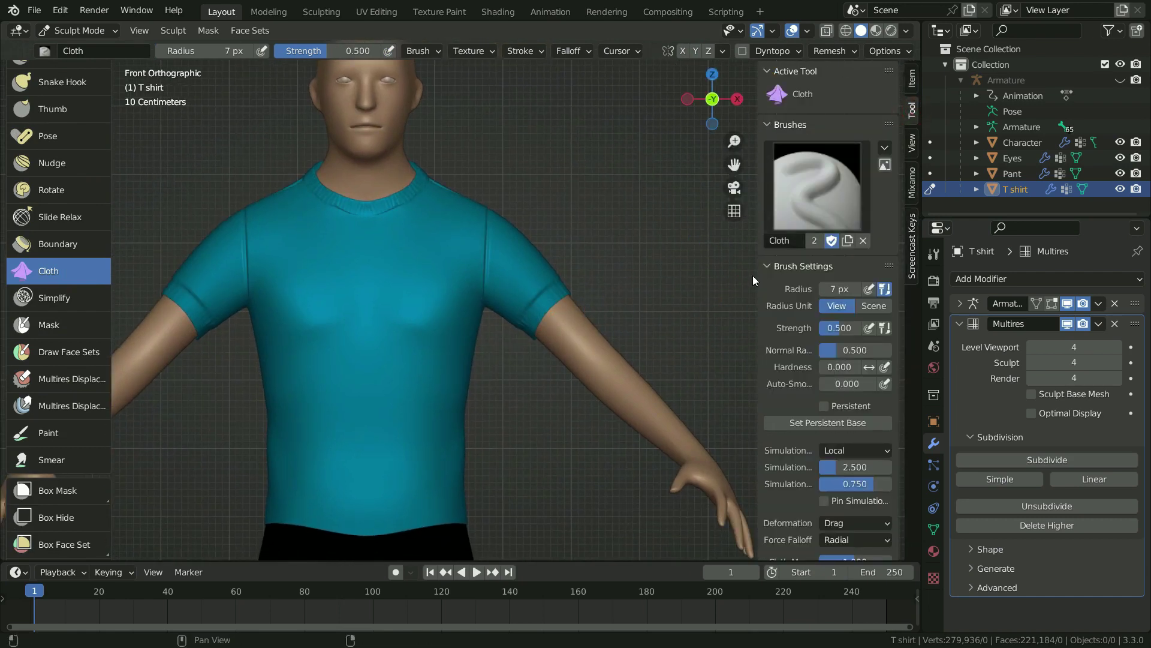
- Widen the brush settings area and set the Cloth brush radius to 84 px
left_click_drag(757, 268, 718, 288)
scroll(765, 297, "down", 3)
scroll(765, 296, "down", 6)
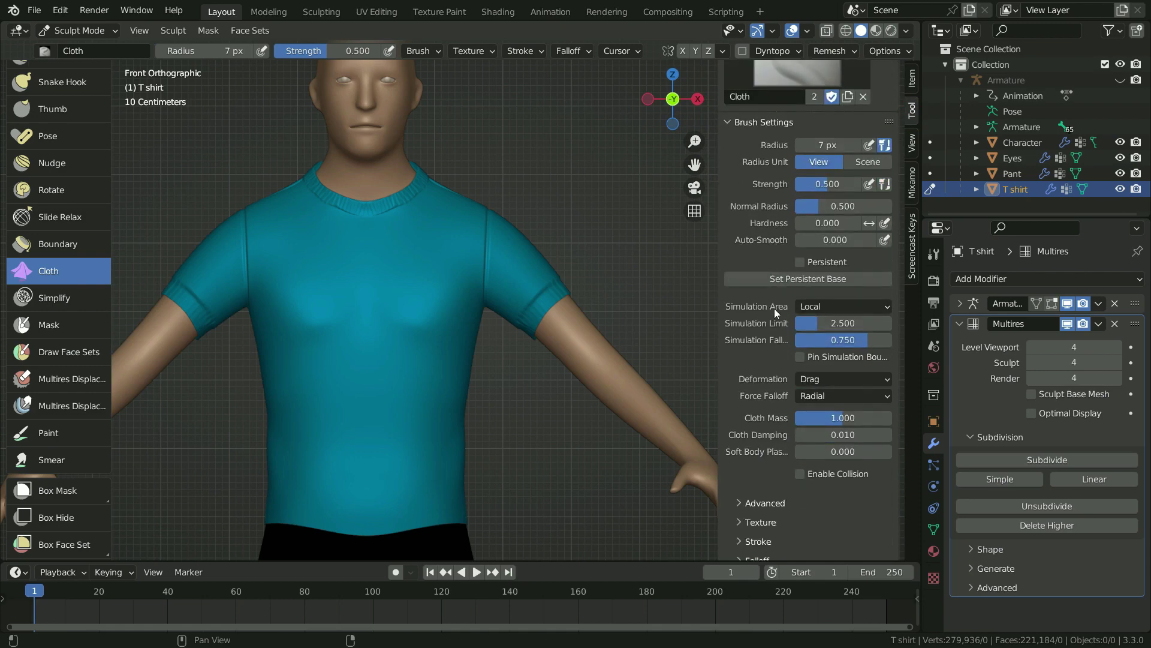
scroll(313, 399, "up", 2)
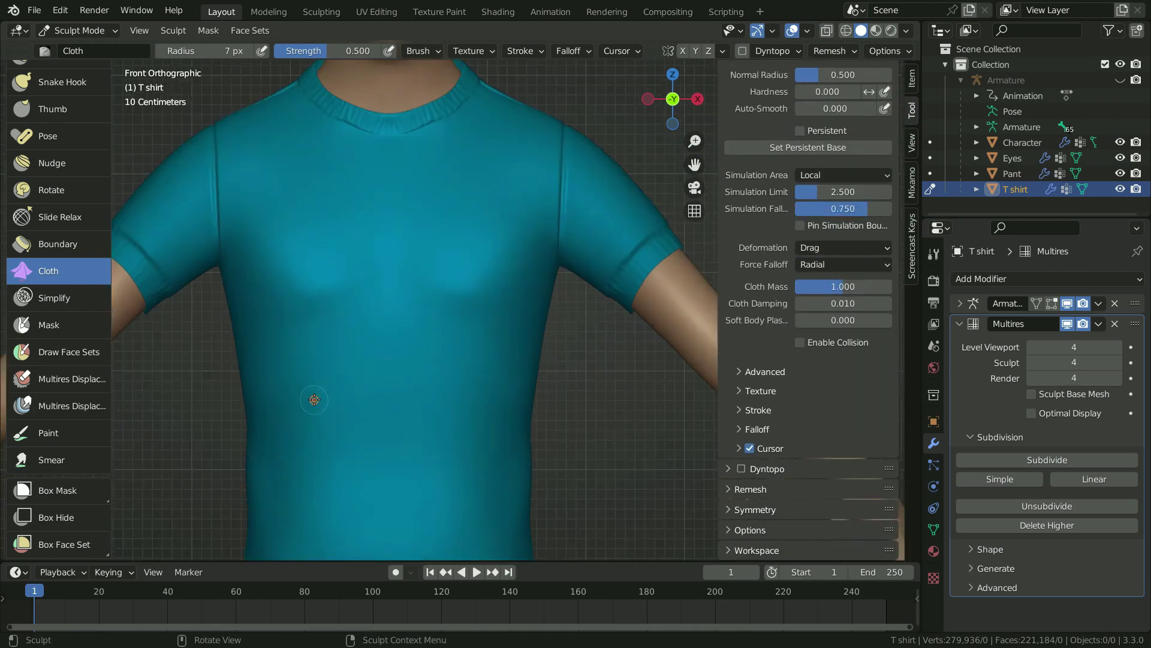
scroll(319, 398, "down", 1)
middle_click_drag(313, 398, 387, 376, "shift")
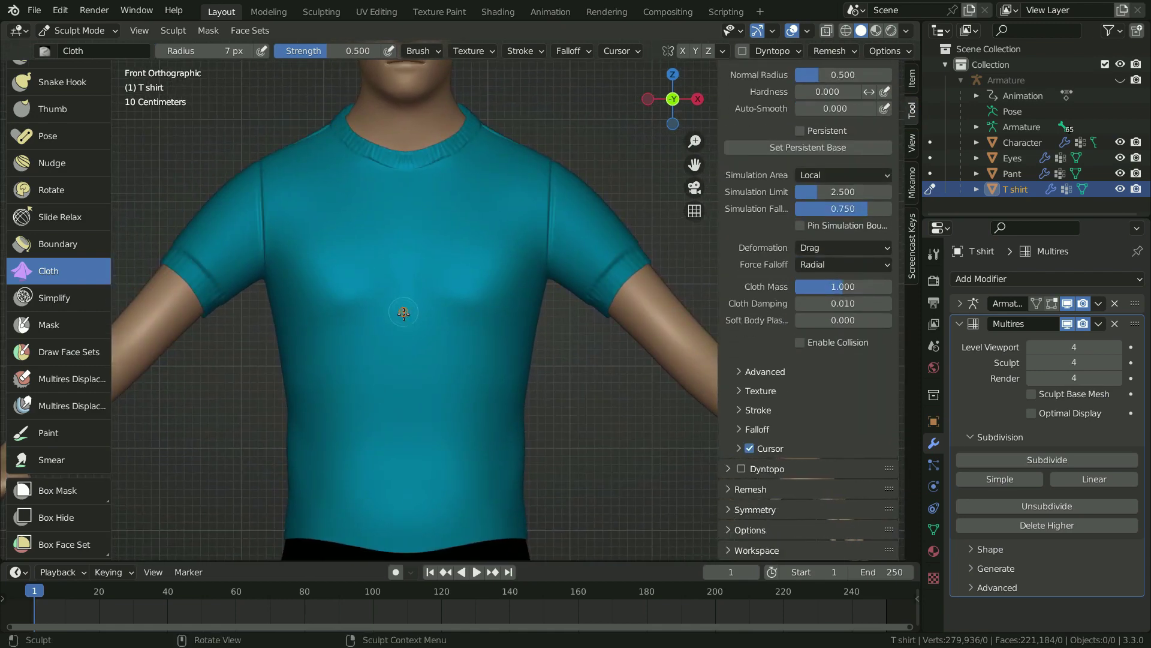
key("f")
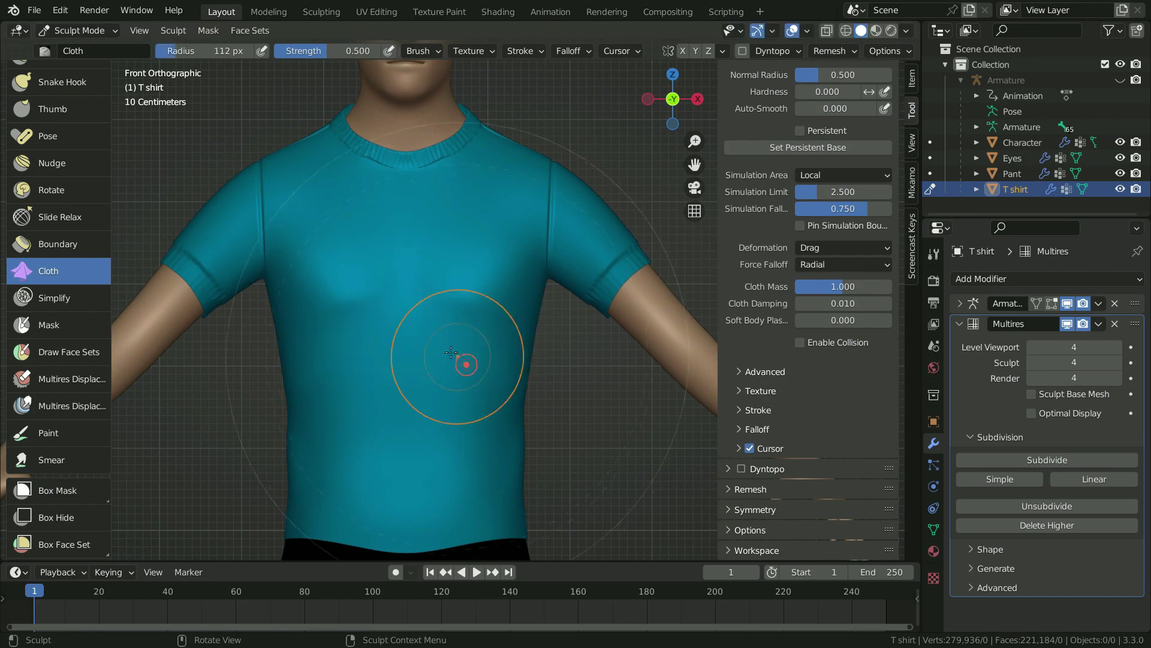
left_click(448, 351)
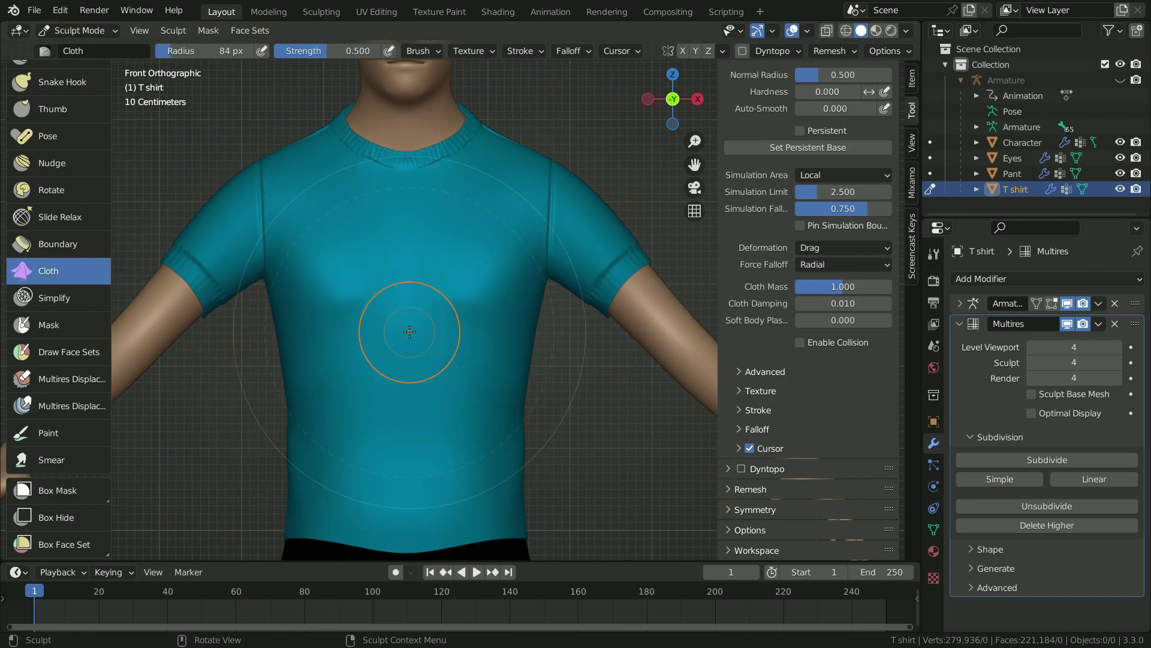
scroll(404, 330, "up", 2)
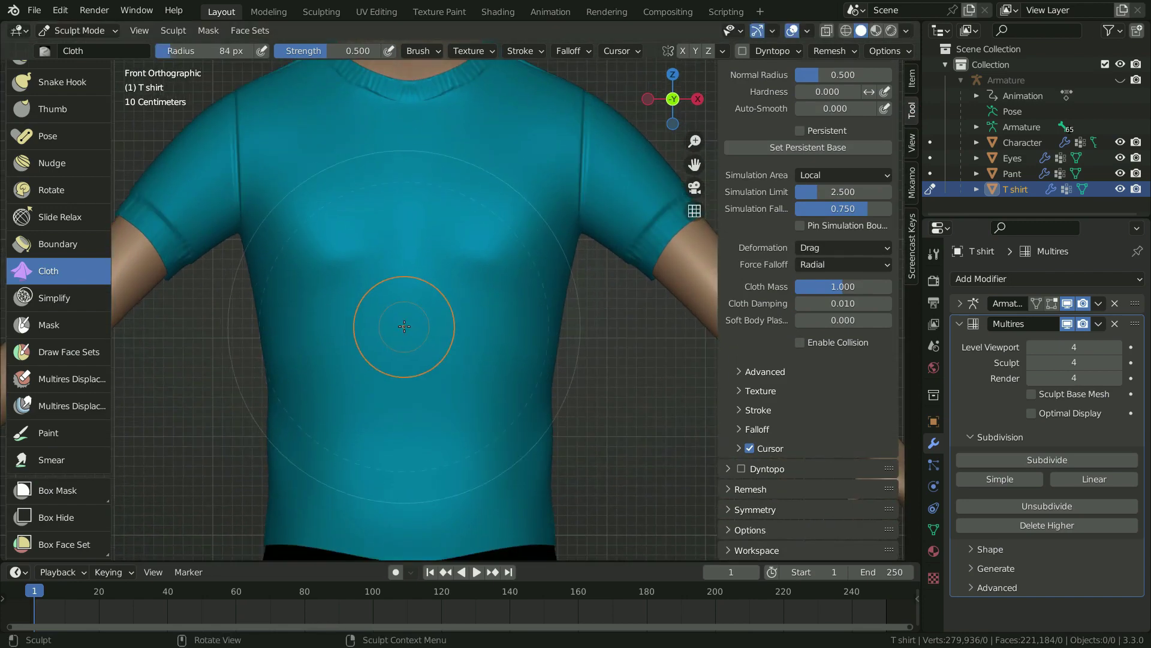
- Set the brush's Cloth Mass to 0.200 and lower the Multires Sculpt level to 2
left_click(842, 286)
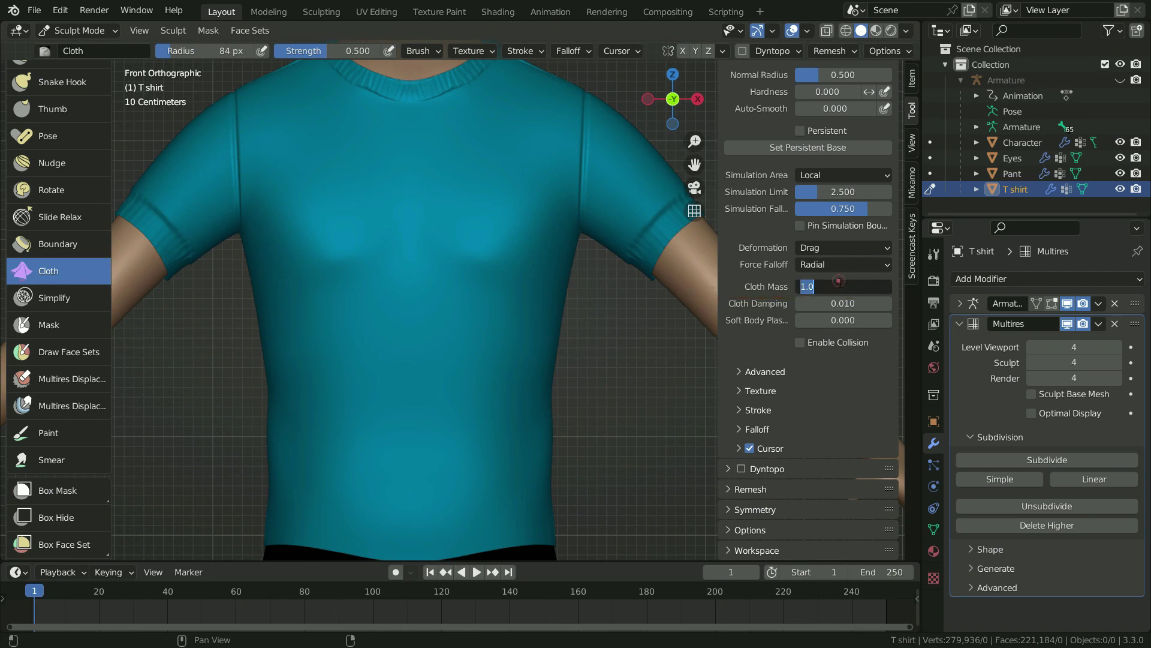
type("0")
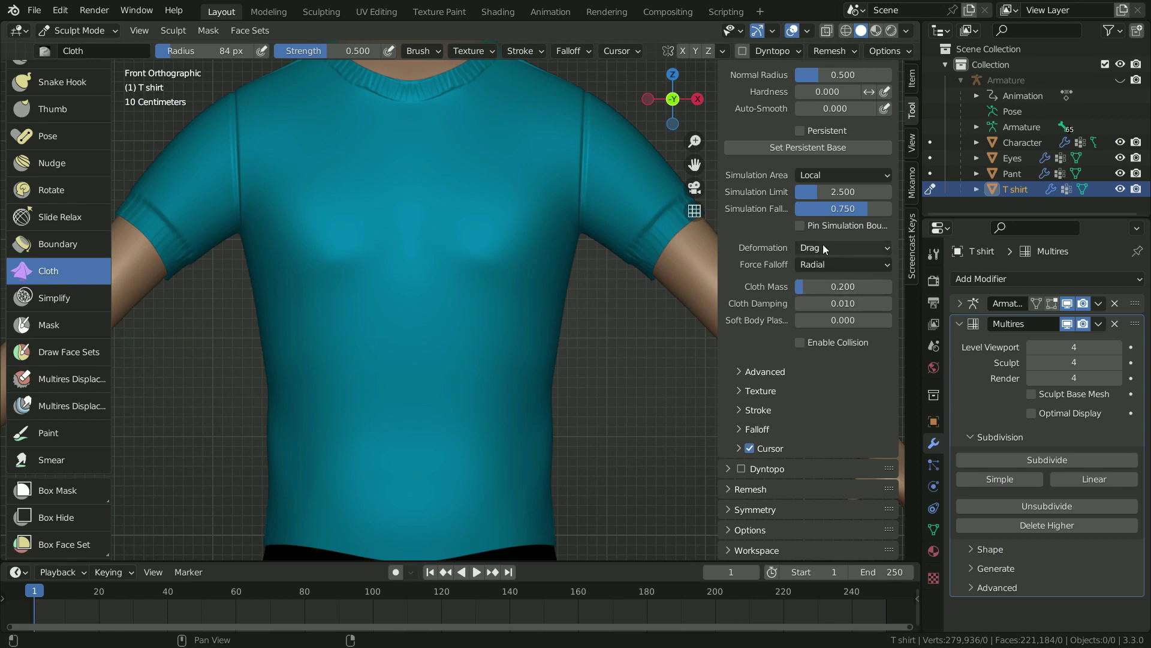
left_click(1037, 362)
left_click(1038, 362)
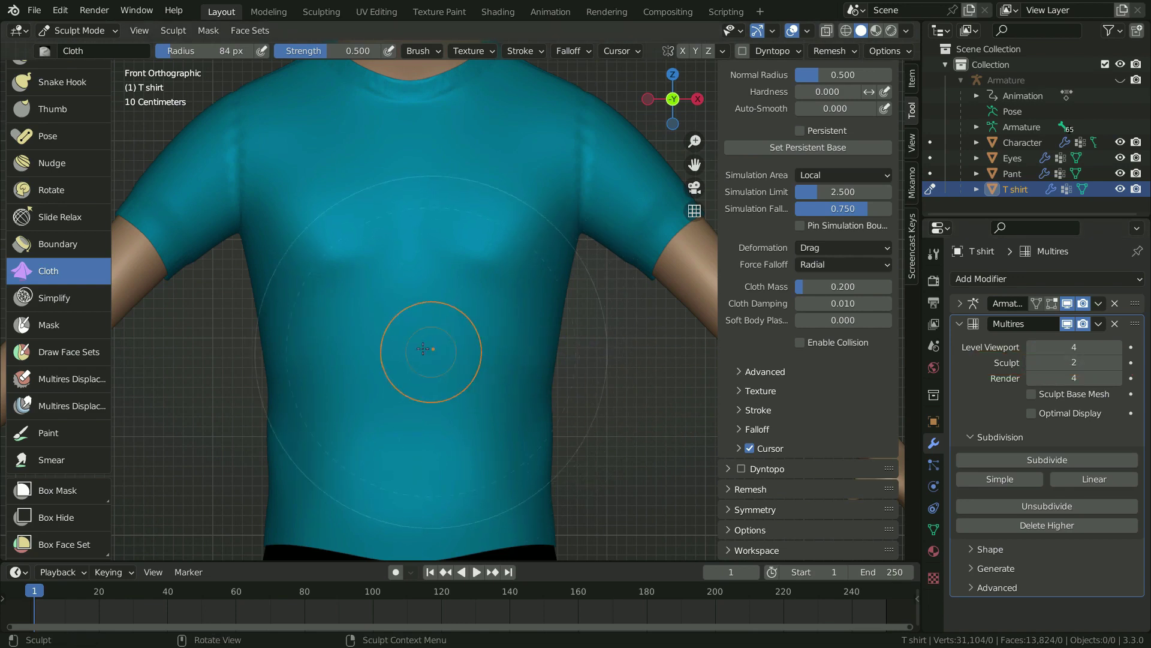
- Pull curved cloth folds into the T-shirt's belly and waist sides, and return the Multires Sculpt level to 4
left_click_drag(402, 313, 401, 443)
left_click_drag(410, 313, 412, 404)
mouse_move(408, 333)
left_mouse_down()
mouse_move(412, 405)
mouse_move(414, 394)
left_mouse_up()
left_click_drag(411, 301, 418, 402)
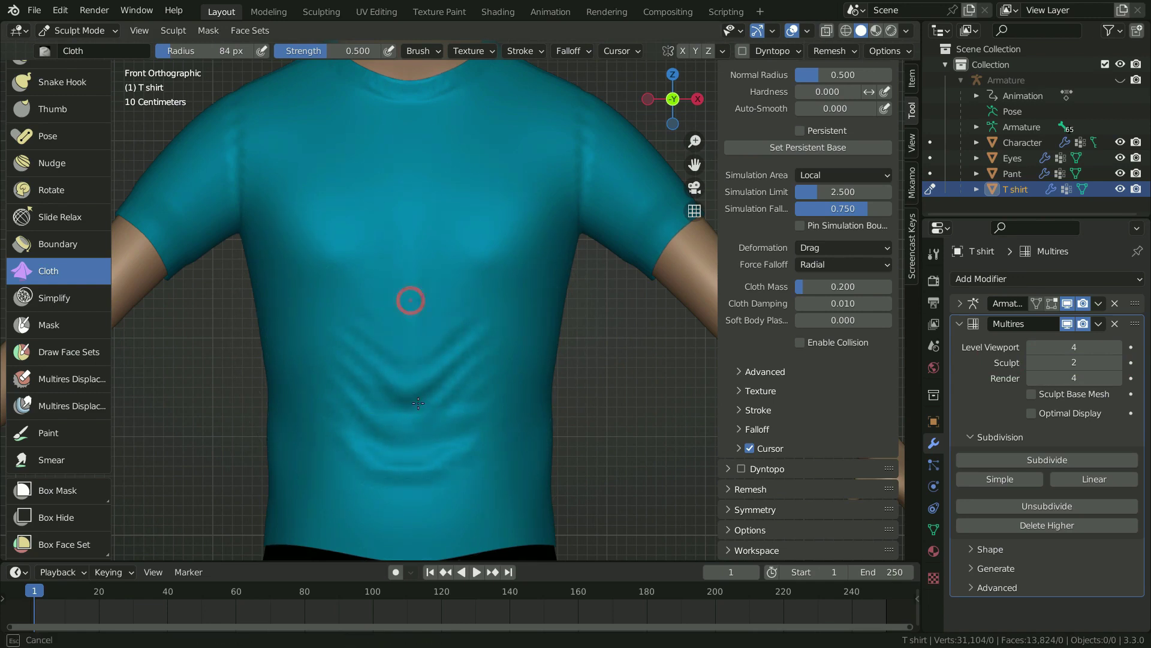
left_click_drag(318, 313, 336, 352)
left_click_drag(343, 312, 345, 317)
mouse_move(496, 284)
left_mouse_down()
mouse_move(512, 333)
mouse_move(513, 322)
left_mouse_up()
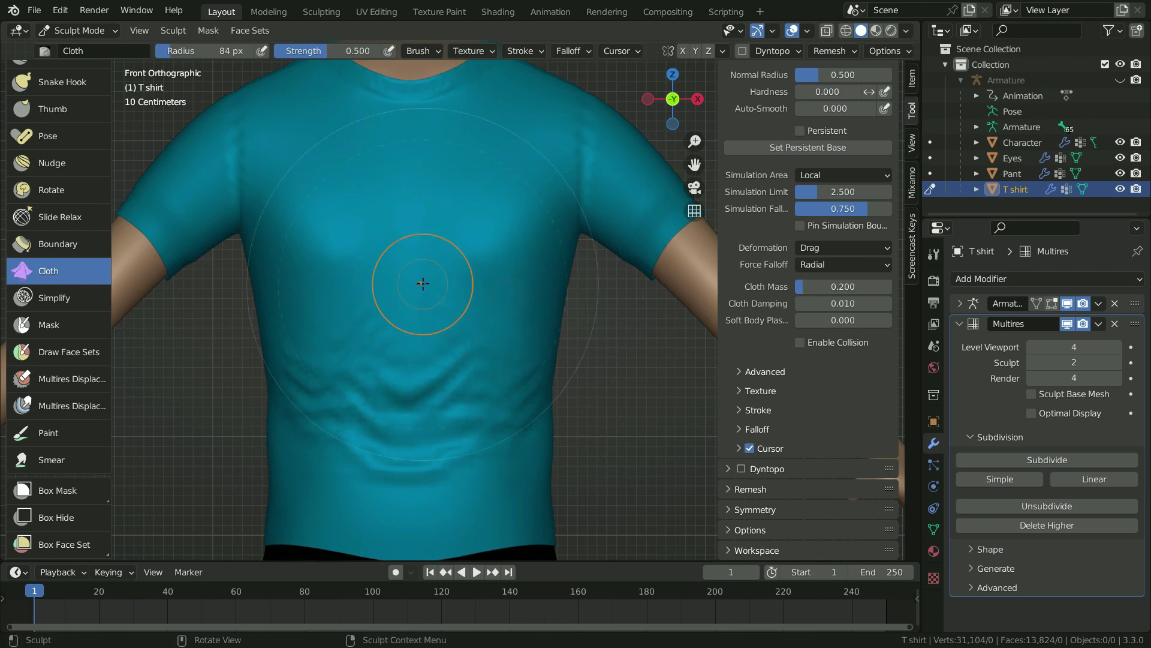
left_click(1118, 362)
left_click(1118, 361)
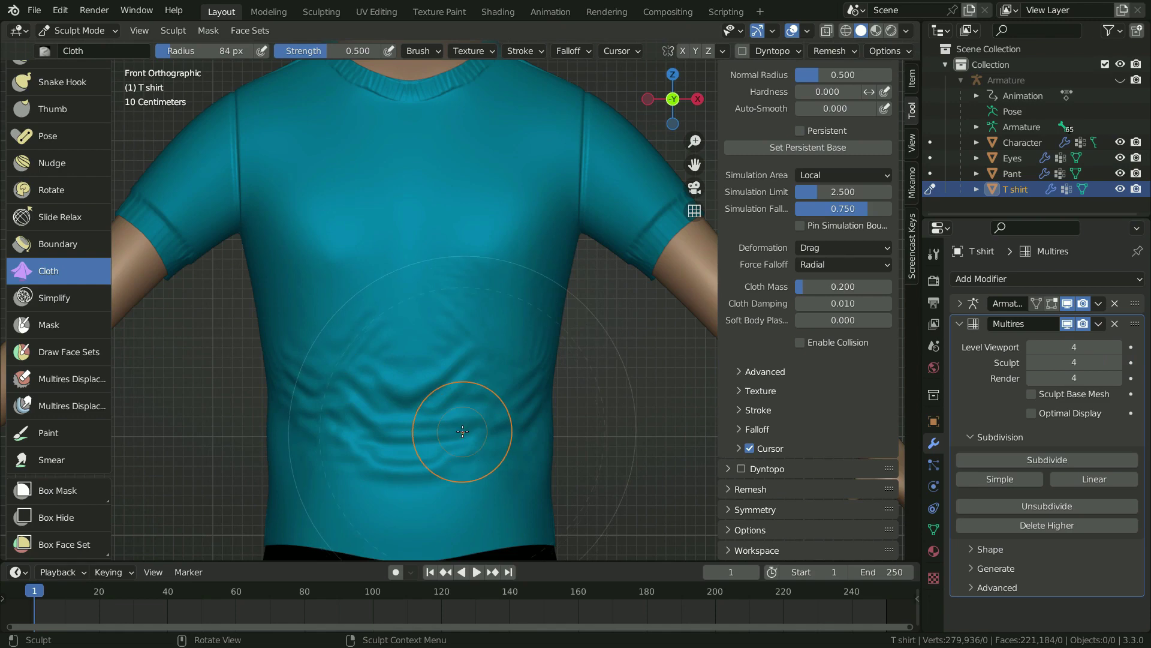
middle_click_drag(476, 270, 473, 331, "shift")
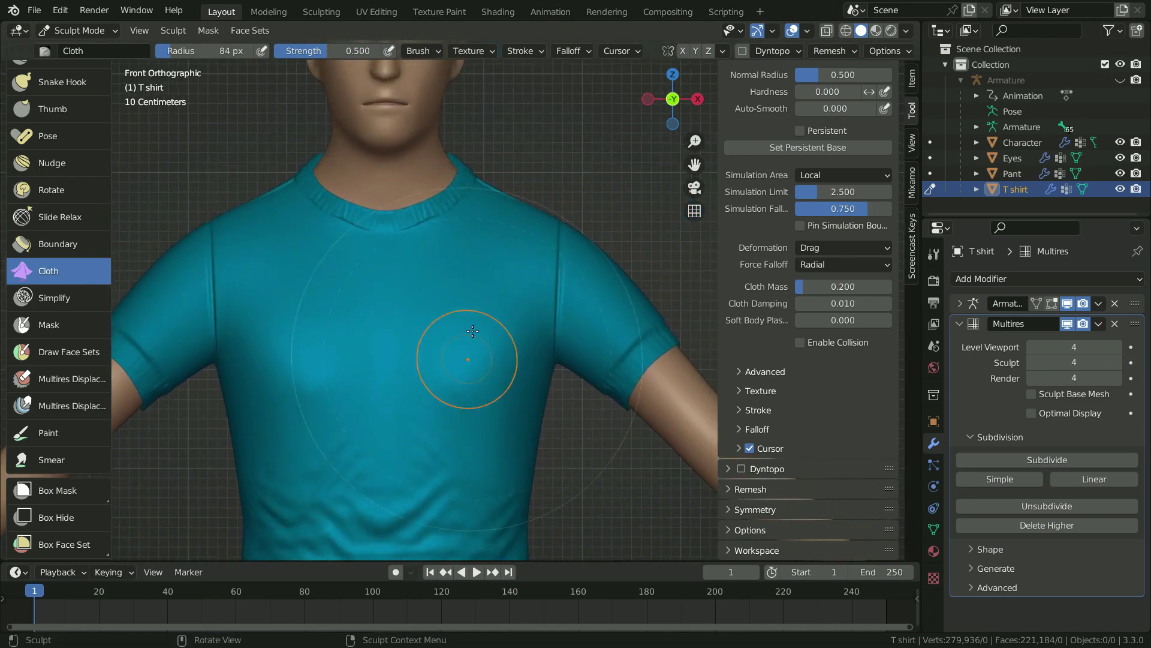
scroll(473, 331, "up", 5)
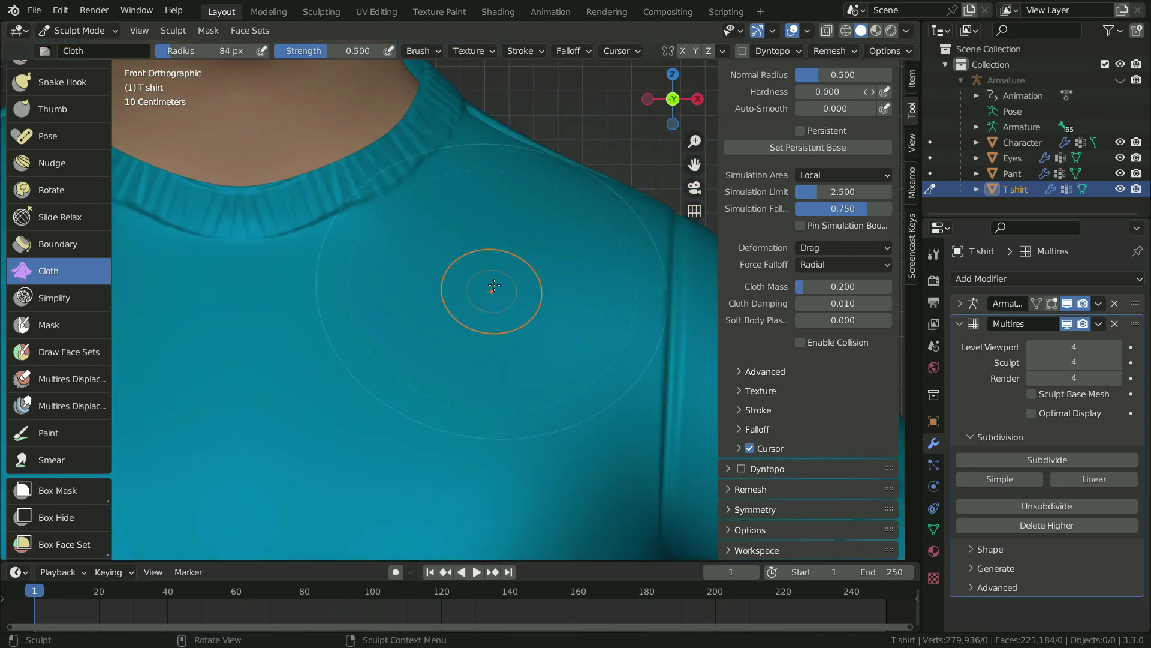
mouse_move(494, 286)
left_mouse_down()
mouse_move(496, 224)
mouse_move(495, 258)
left_mouse_up()
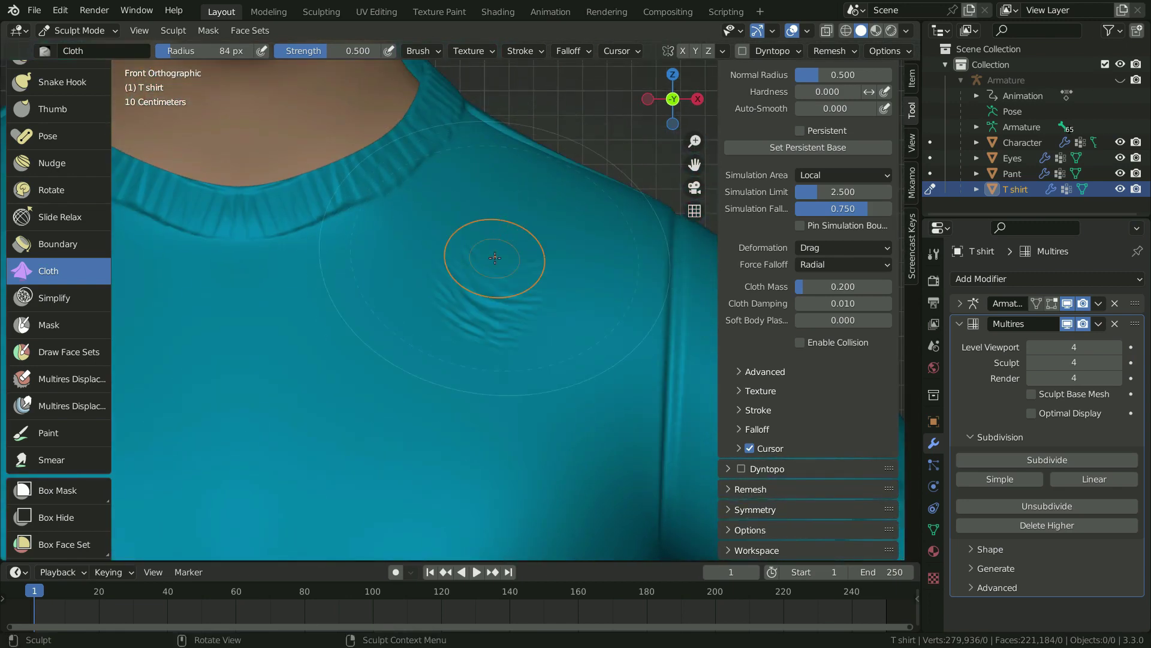
key("ctrl+z")
key("ctrl+z")
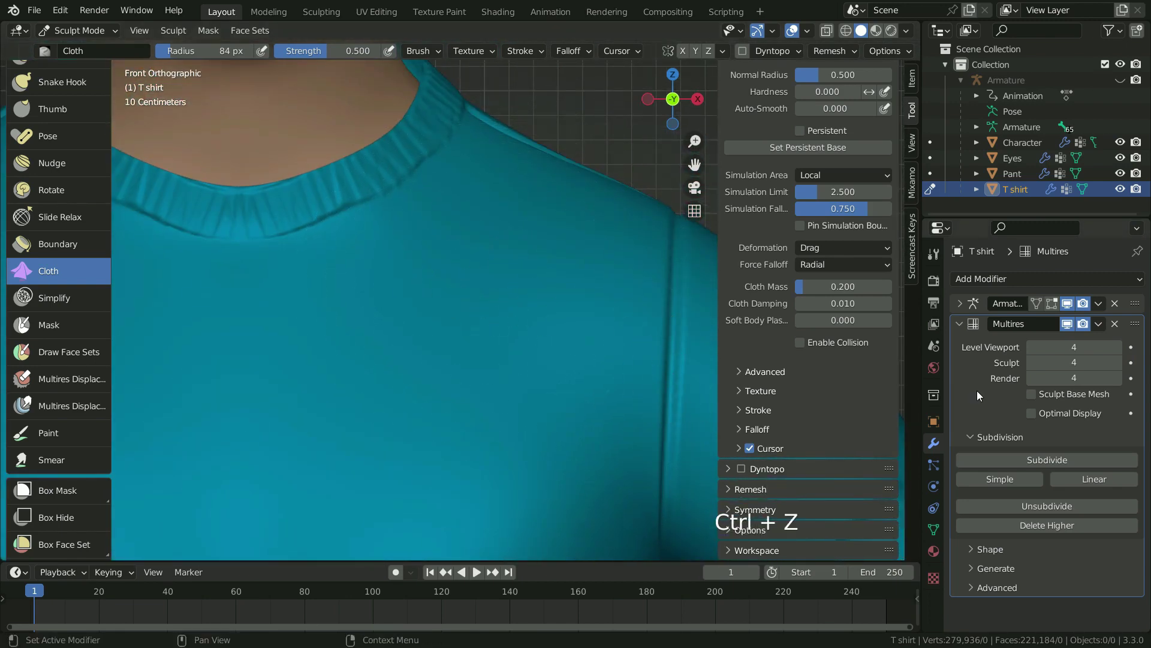
- Lower the Multires Sculpt level to 2 and pull cloth folds between the character's left shoulder and the upper chest
left_click(1033, 364)
left_click(1032, 363)
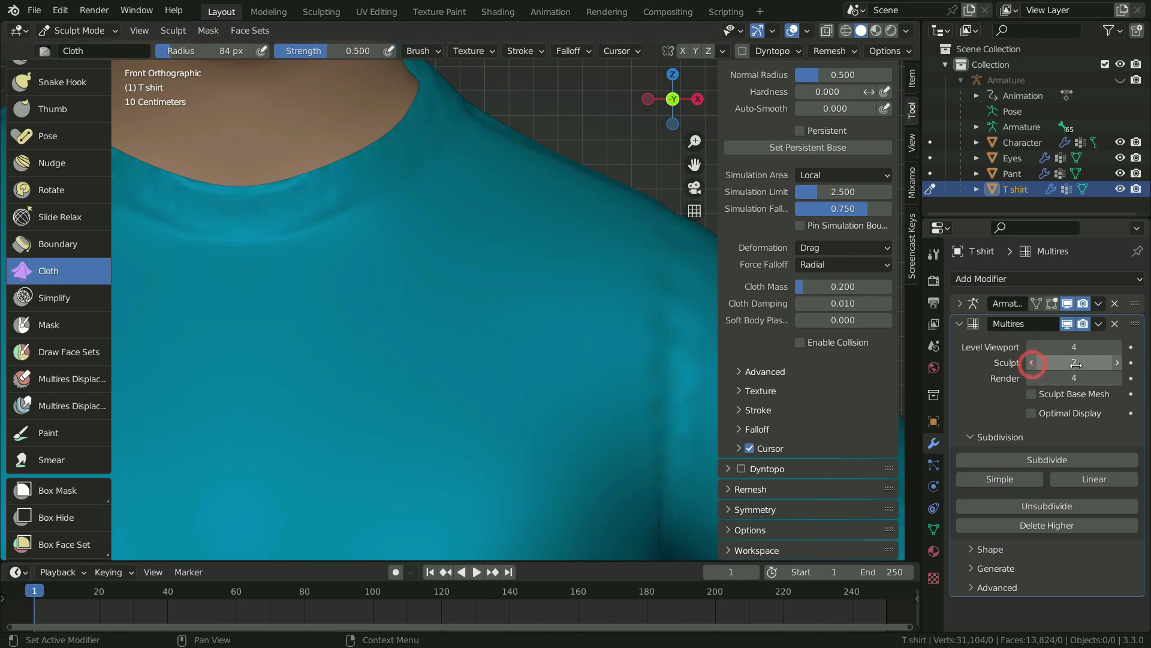
mouse_move(525, 249)
left_mouse_down()
mouse_move(522, 259)
mouse_move(515, 231)
mouse_move(528, 216)
mouse_move(499, 288)
left_mouse_up()
mouse_move(500, 253)
left_mouse_down()
mouse_move(423, 321)
mouse_move(399, 318)
left_mouse_up()
scroll(429, 326, "down", 3)
mouse_move(429, 290)
left_mouse_down()
mouse_move(390, 339)
mouse_move(485, 274)
left_mouse_up()
scroll(390, 339, "up", 3)
middle_click_drag(482, 279, 361, 295, "ctrl")
- Pull folds from the character's right shoulder across the upper chest and restore the Multires Sculpt level to 4
middle_click_drag(234, 274, 307, 272, "shift")
left_click_drag(342, 307, 346, 313)
mouse_move(307, 262)
left_mouse_down()
mouse_move(337, 312)
mouse_move(416, 370)
left_mouse_up()
scroll(418, 370, "up", 1)
left_click_drag(367, 333, 404, 401)
left_click_drag(383, 293, 451, 344)
left_click_drag(344, 307, 408, 365)
scroll(324, 282, "down", 3)
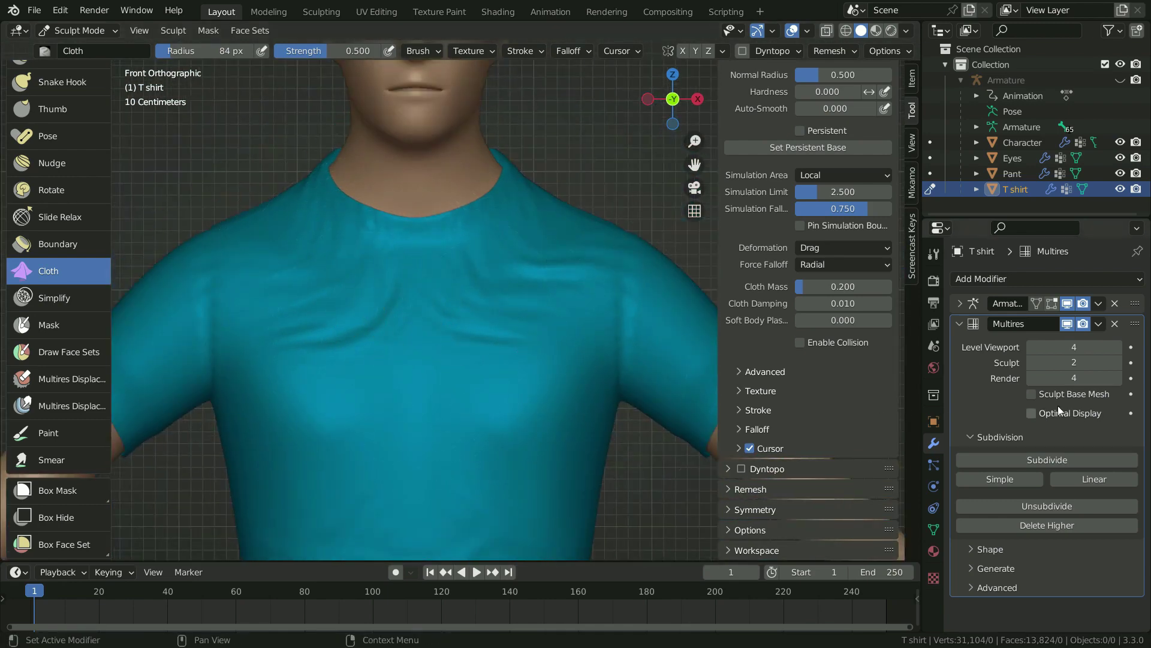
left_click(1116, 363)
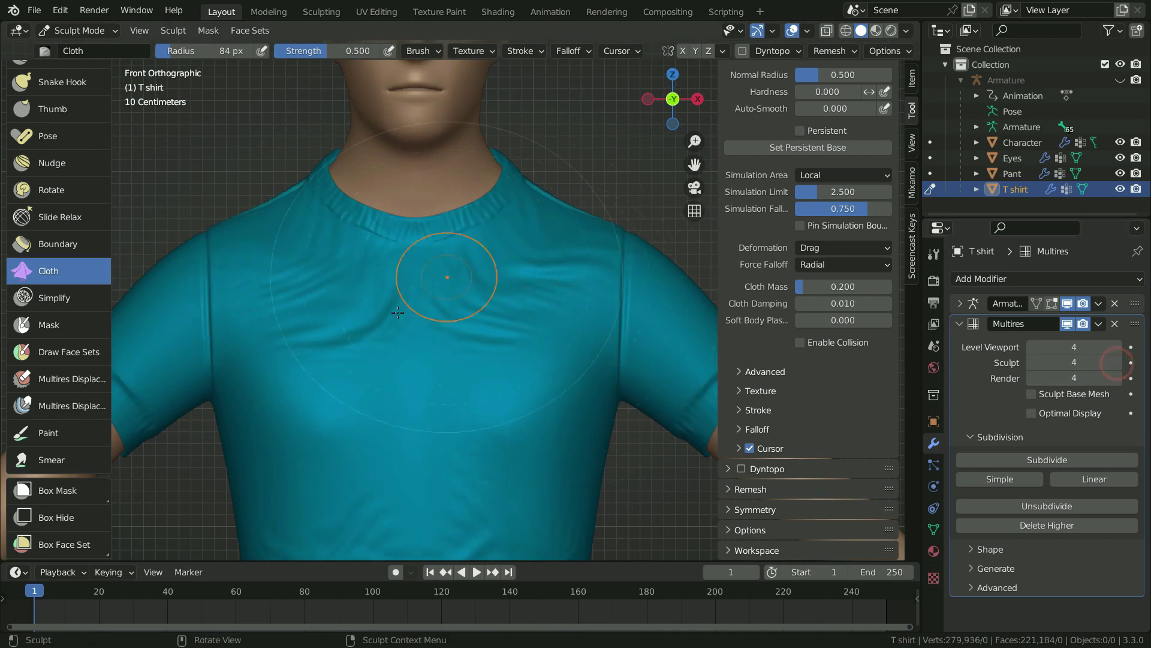
- At Multires Sculpt level 2, pull light folds into both sides of the mid torso, and set the level back to 4
scroll(460, 314, "down", 2)
middle_click_drag(415, 465, 419, 433, "shift")
scroll(420, 433, "up", 1)
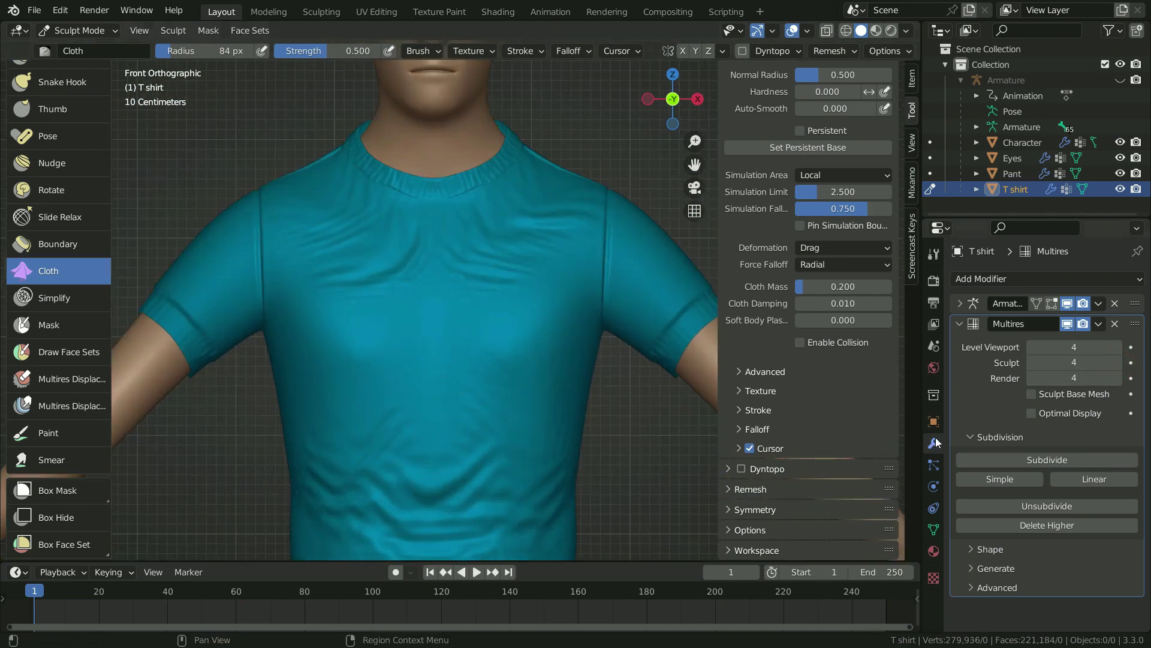
left_click(1031, 365)
left_click(1031, 365)
scroll(436, 378, "up", 1)
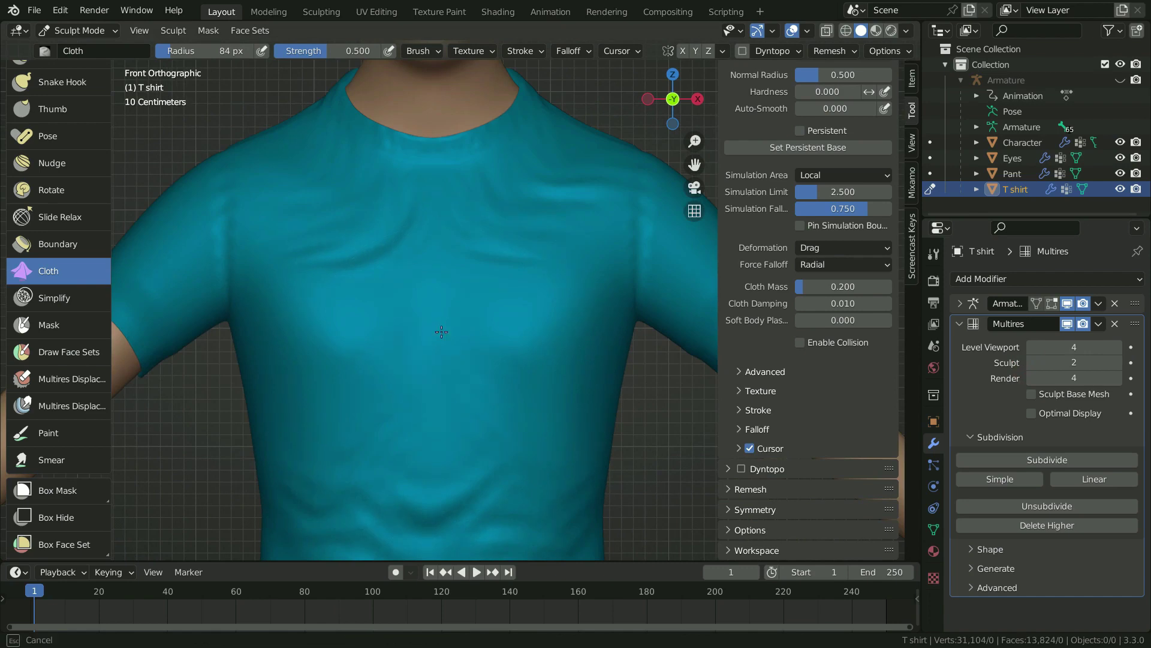
left_click_drag(283, 356, 287, 337)
left_click_drag(521, 382, 585, 354)
left_click(1117, 363)
left_click(1117, 363)
- Soften the folds on the T-shirt's chest with the Smooth brush
scroll(399, 526, "down", 2)
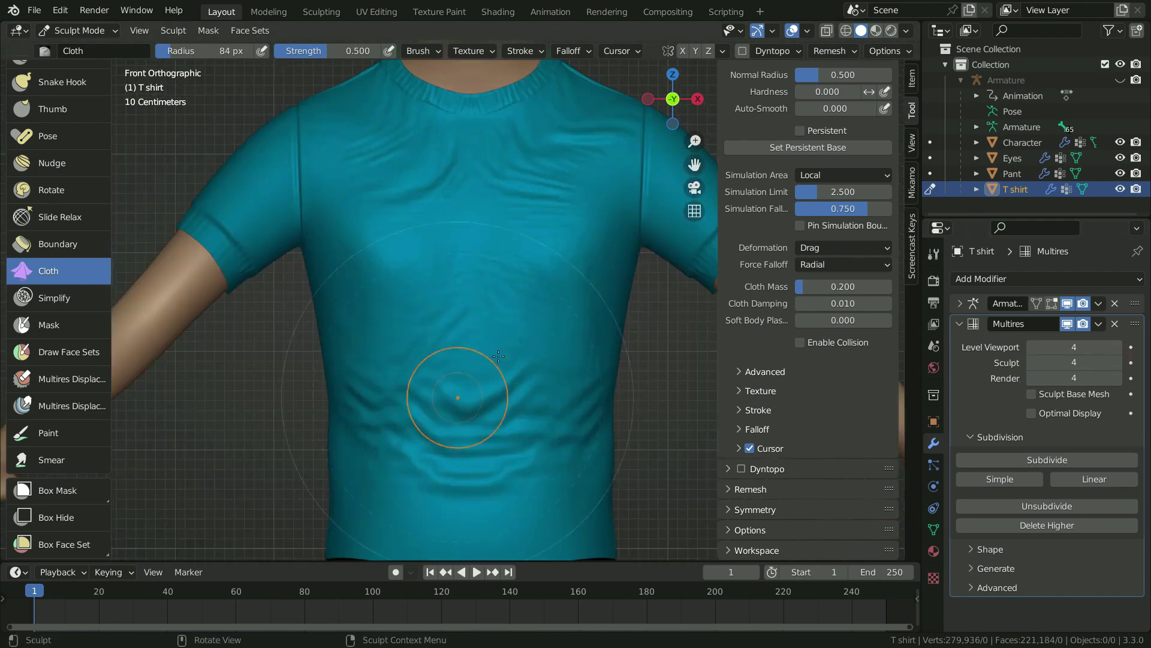
scroll(58, 369, "up", 5)
scroll(59, 368, "up", 3)
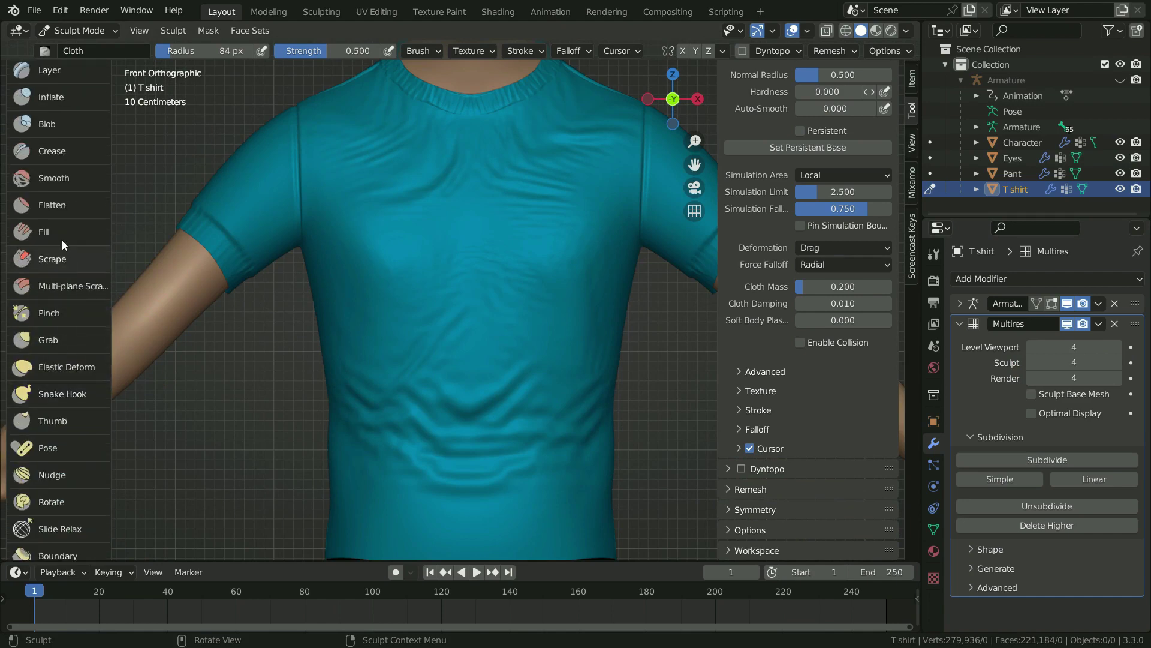
left_click(54, 178)
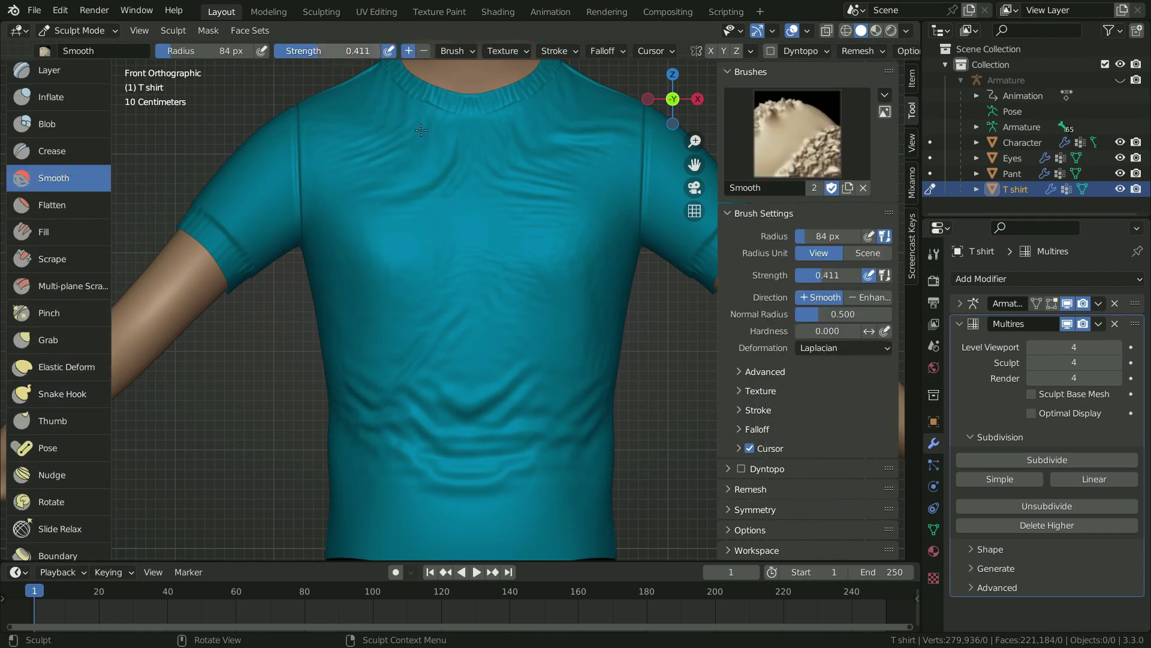
scroll(495, 225, "up", 2)
mouse_move(517, 225)
left_mouse_down()
mouse_move(360, 255)
mouse_move(314, 304)
left_mouse_up()
scroll(372, 266, "down", 2)
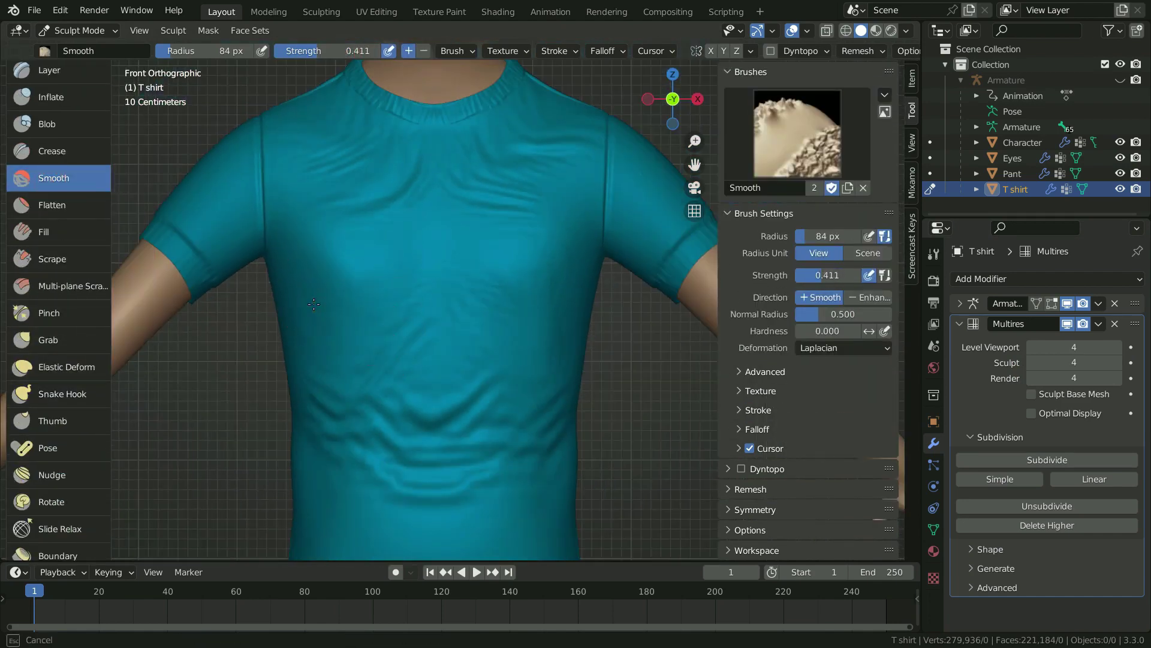
- Switch back to the Cloth brush and set its Deformation to Pinch Point for work on the character's left sleeve
scroll(52, 304, "down", 2)
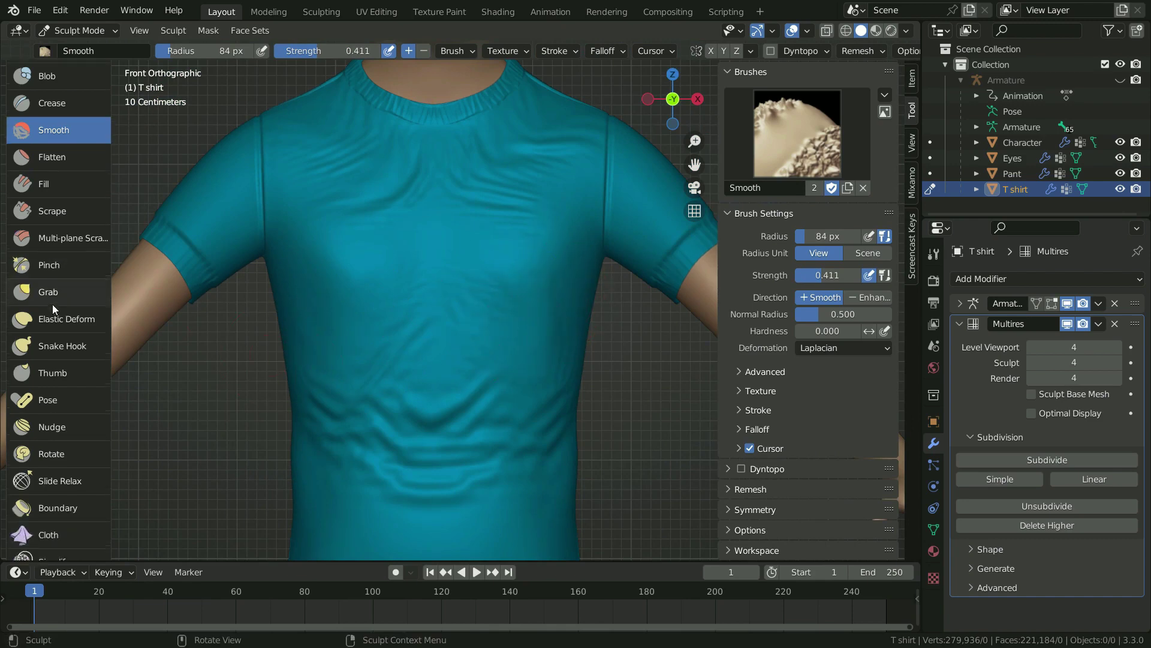
scroll(52, 304, "down", 8)
left_click(48, 295)
scroll(483, 288, "down", 2)
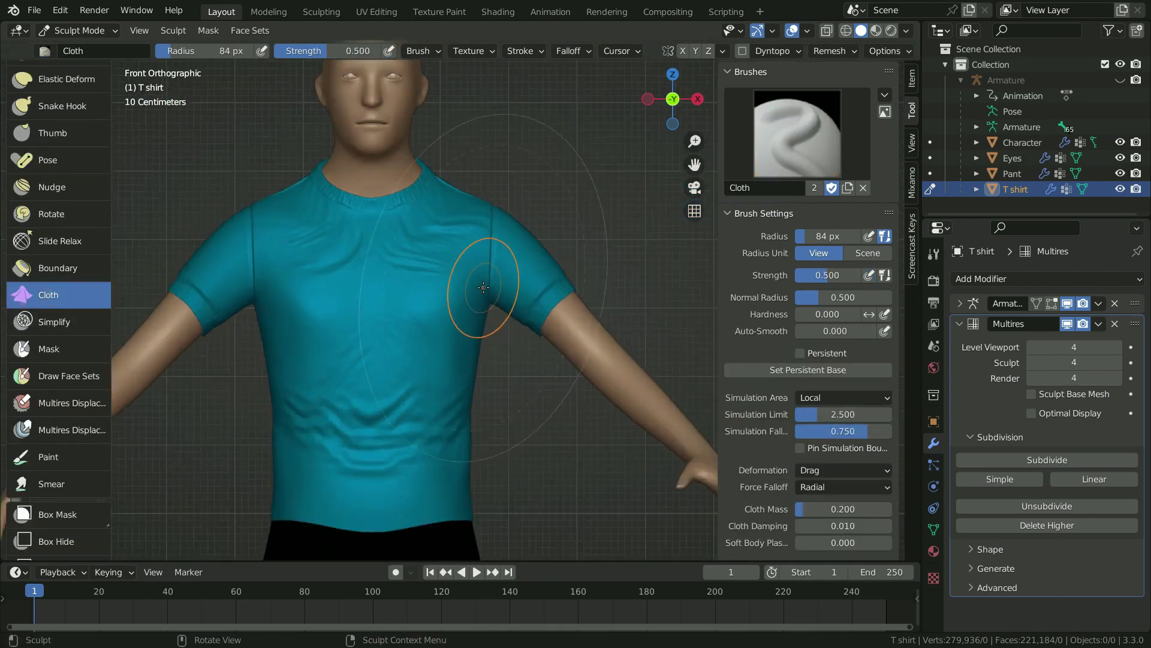
scroll(503, 273, "up", 6)
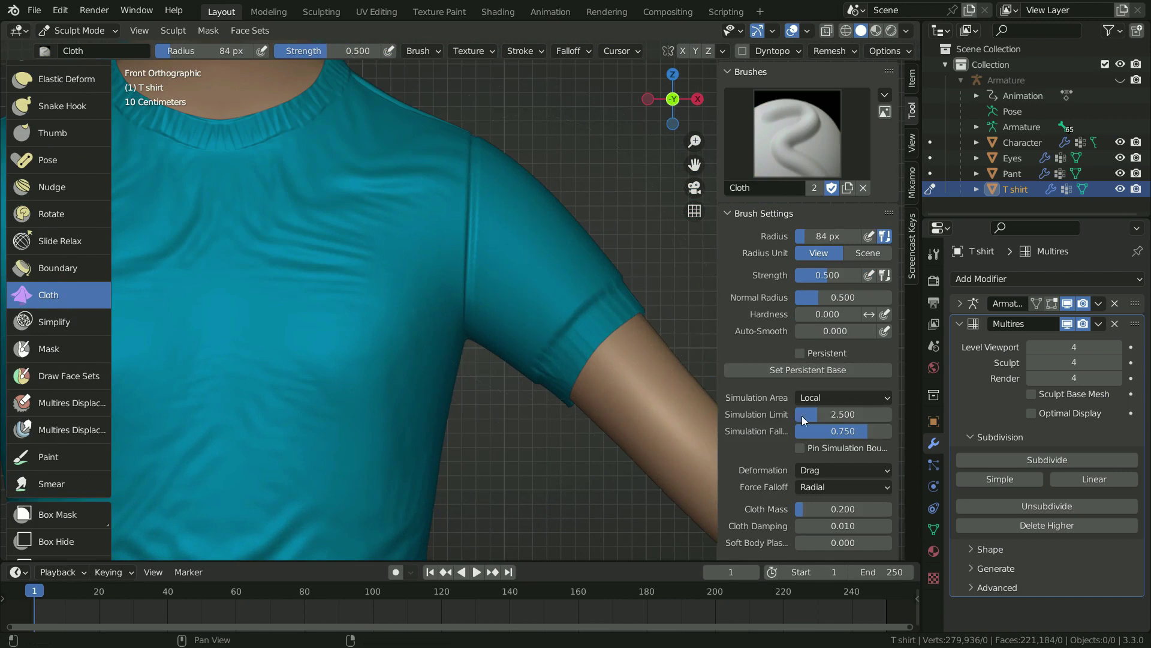
scroll(841, 412, "down", 3)
left_click(826, 398)
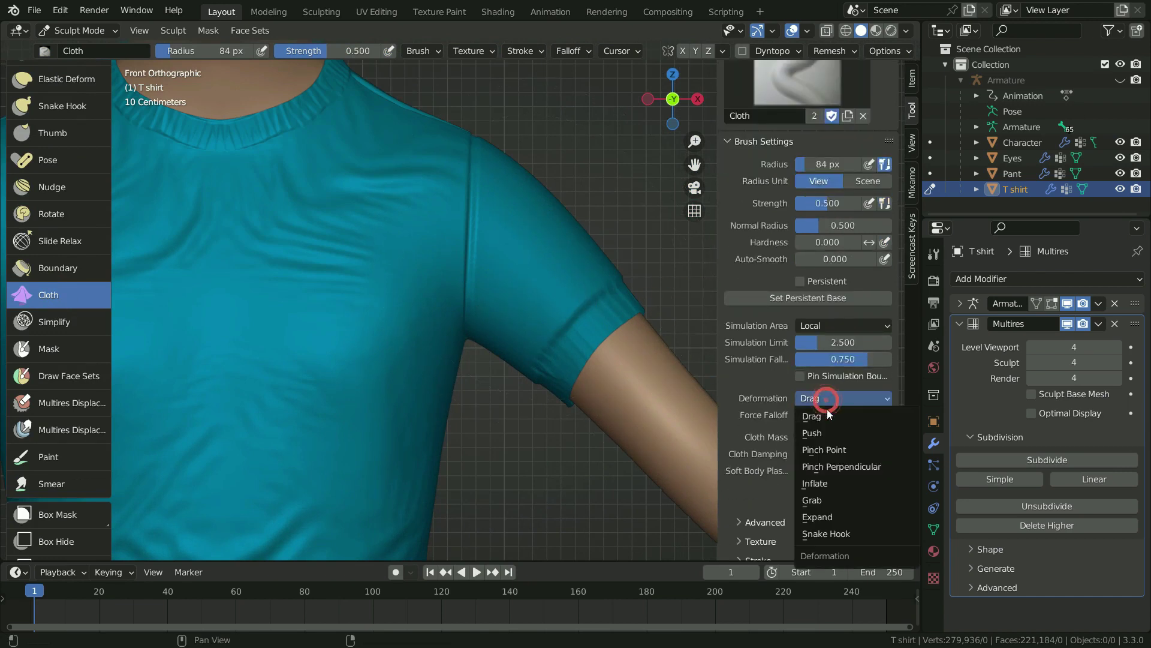
left_click(836, 449)
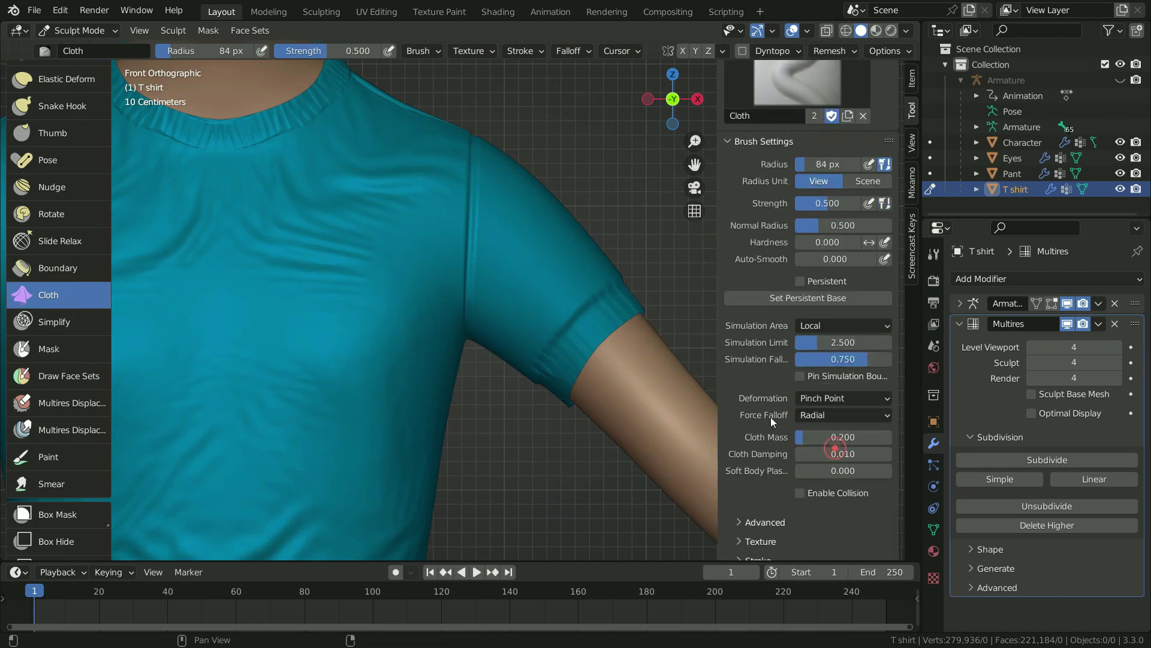
- Set the Multires Sculpt level to 3 and pinch folds into the front of the left sleeve near the armpit
left_click(1029, 366)
left_click(1029, 366)
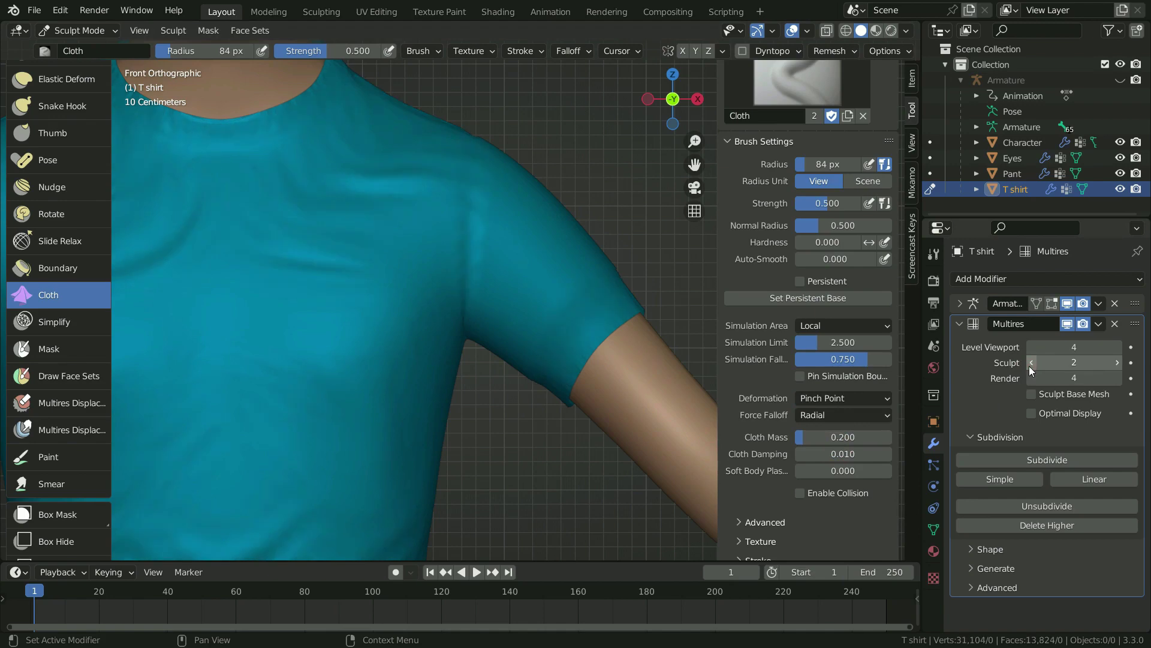
left_click(1116, 365)
scroll(509, 293, "up", 1)
middle_click_drag(492, 283, 420, 358, "shift")
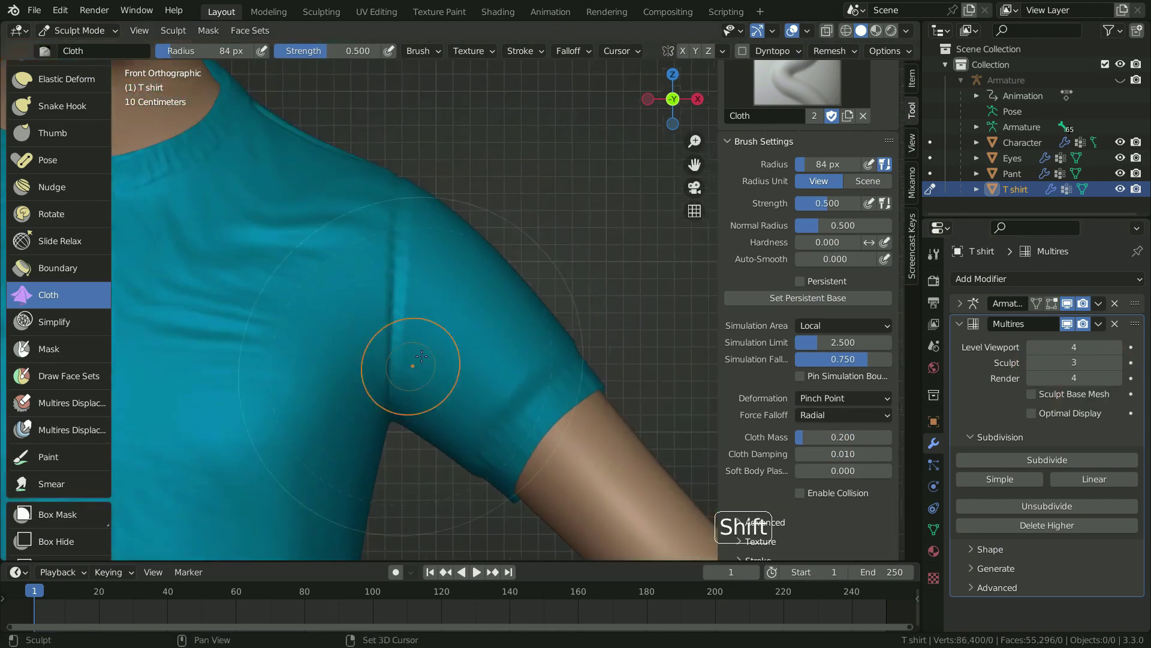
scroll(441, 342, "up", 3)
left_click_drag(462, 325, 434, 308)
scroll(434, 308, "down", 3)
middle_click_drag(434, 308, 434, 377)
left_click_drag(457, 246, 444, 224)
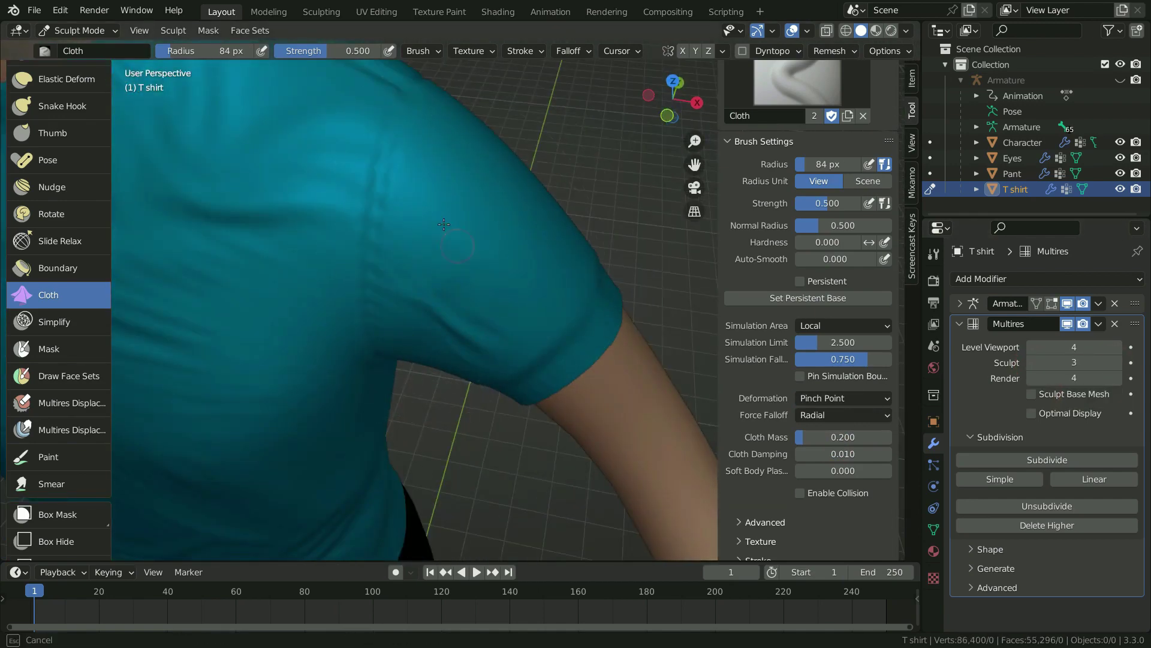
mouse_move(444, 224)
middle_mouse_down()
mouse_move(509, 270)
mouse_move(489, 243)
mouse_move(412, 283)
mouse_move(450, 320)
mouse_move(384, 288)
middle_mouse_up()
- Pinch folds around the back of the character's left sleeve between the shoulder seam and the cuff
scroll(365, 278, "down", 2)
left_click_drag(435, 187, 443, 170)
middle_click_drag(443, 171, 447, 127)
left_click_drag(432, 309, 422, 336)
scroll(387, 358, "down", 2)
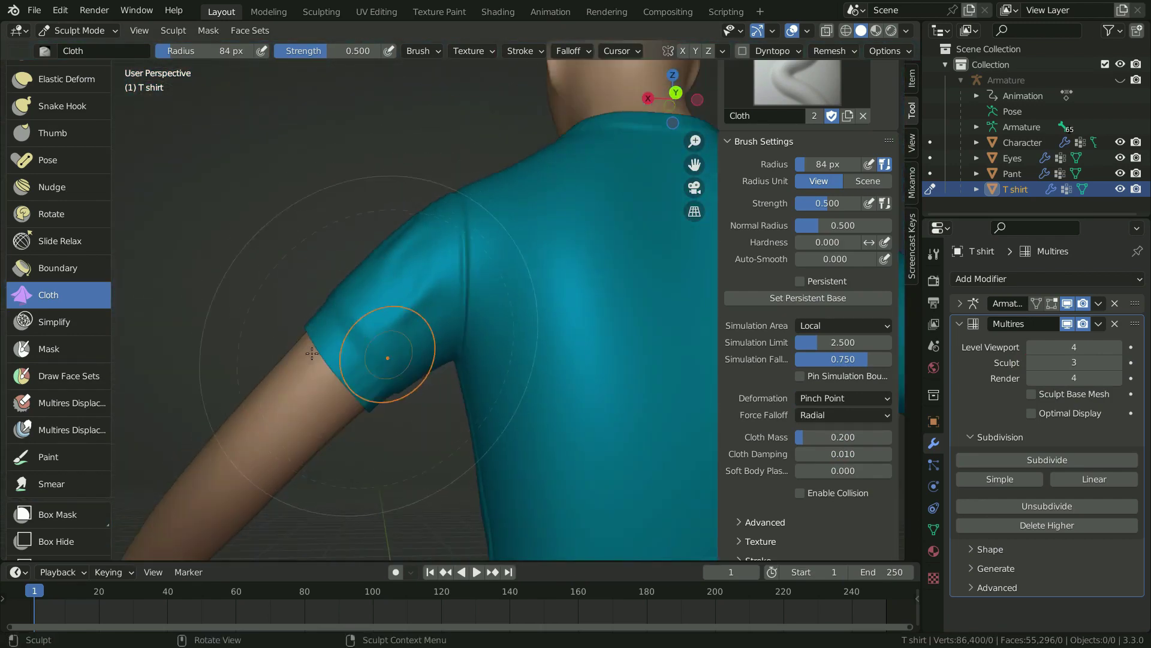
- Pinch folds into the front and outer side of the character's right sleeve between the shoulder seam and the cuff
scroll(312, 354, "down", 4)
middle_click_drag(156, 343, 362, 369)
scroll(363, 373, "up", 5)
scroll(362, 346, "up", 2)
left_click_drag(293, 285, 377, 226)
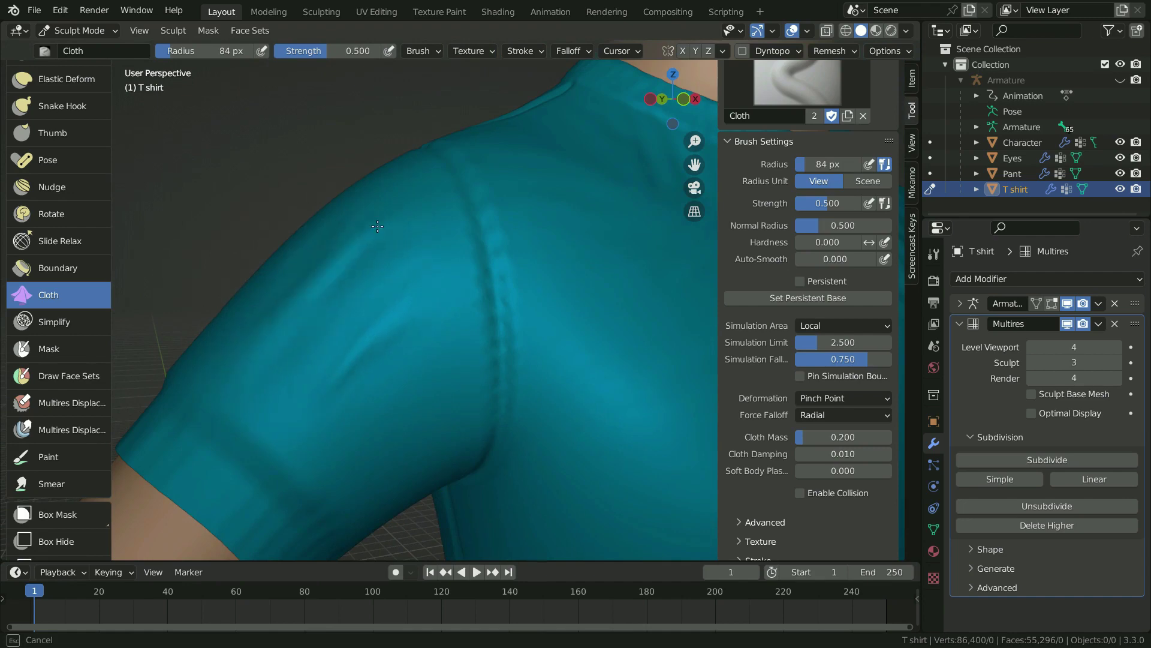
middle_click_drag(378, 226, 232, 295)
middle_click_drag(334, 231, 434, 301)
left_click_drag(343, 354, 340, 299)
- Set the Multires Sculpt level to 2 and pinch vertical folds into the T-shirt's upper back below the collar
scroll(354, 288, "down", 6)
middle_click_drag(396, 270, 216, 306)
middle_click_drag(509, 360, 445, 322)
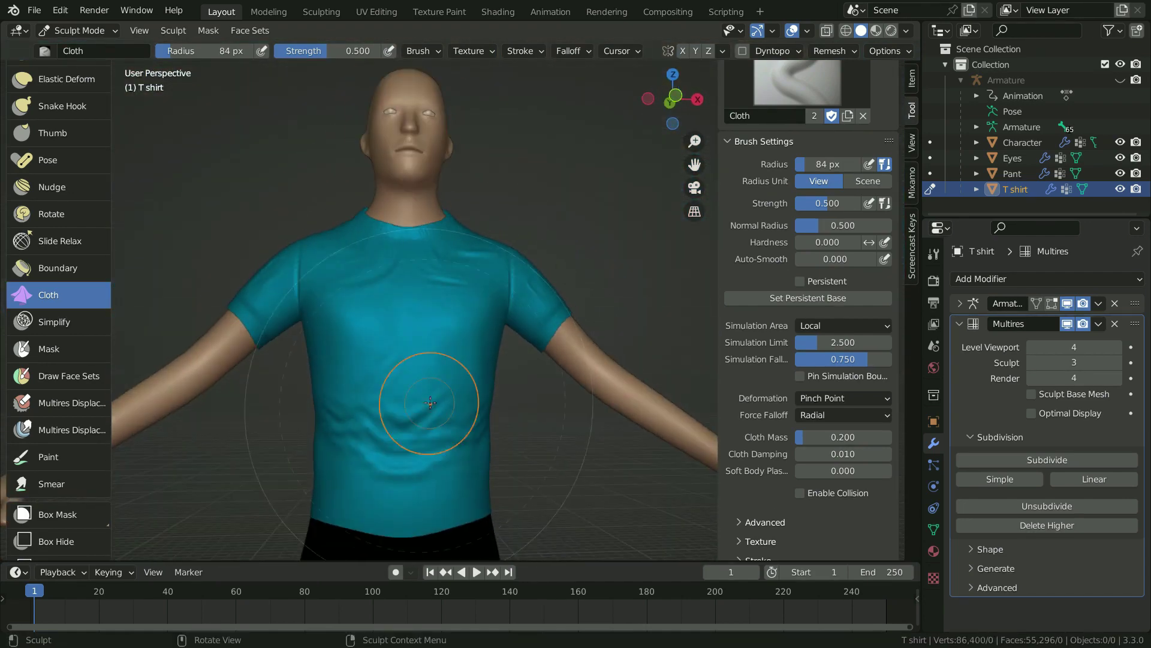
mouse_move(430, 402)
left_mouse_down()
mouse_move(457, 360)
mouse_move(460, 375)
left_mouse_up()
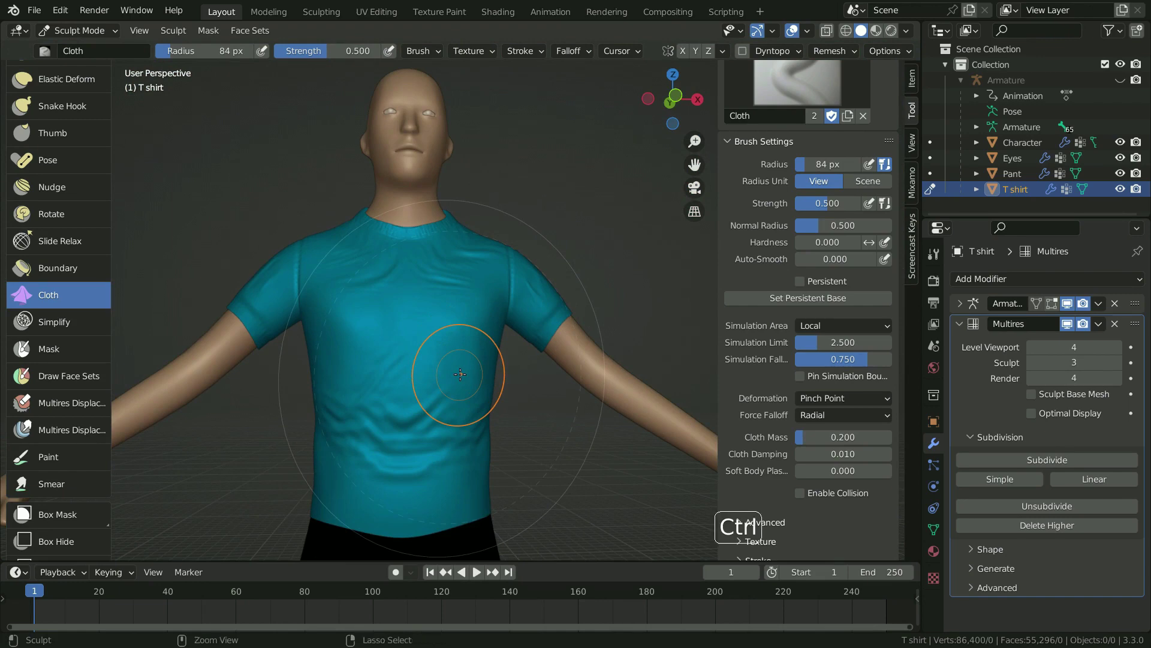
key("ctrl+KP_1")
middle_click_drag(447, 371, 716, 330, "shift")
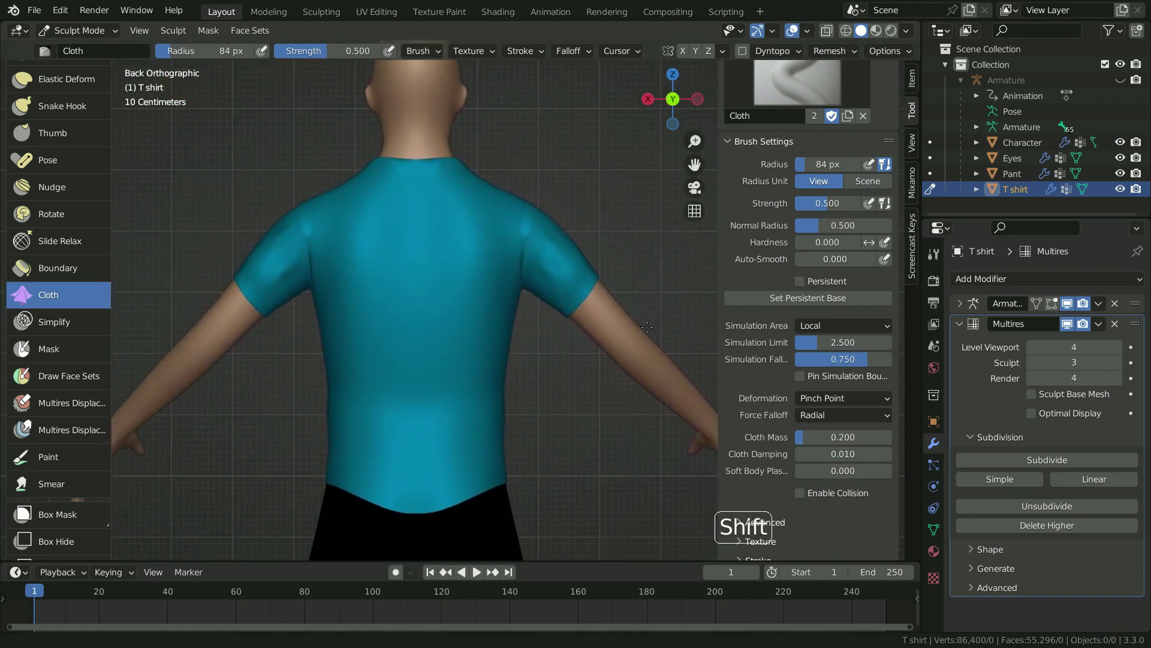
scroll(402, 234, "up", 2)
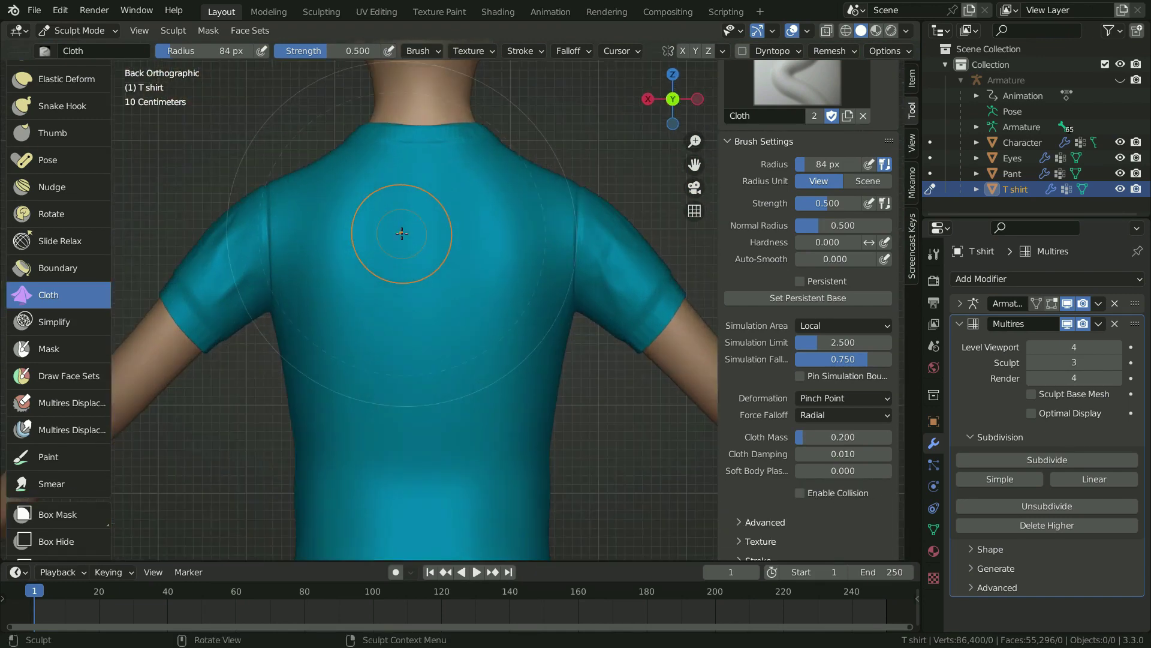
left_click(1031, 362)
scroll(421, 241, "up", 1)
left_click_drag(421, 242, 414, 265)
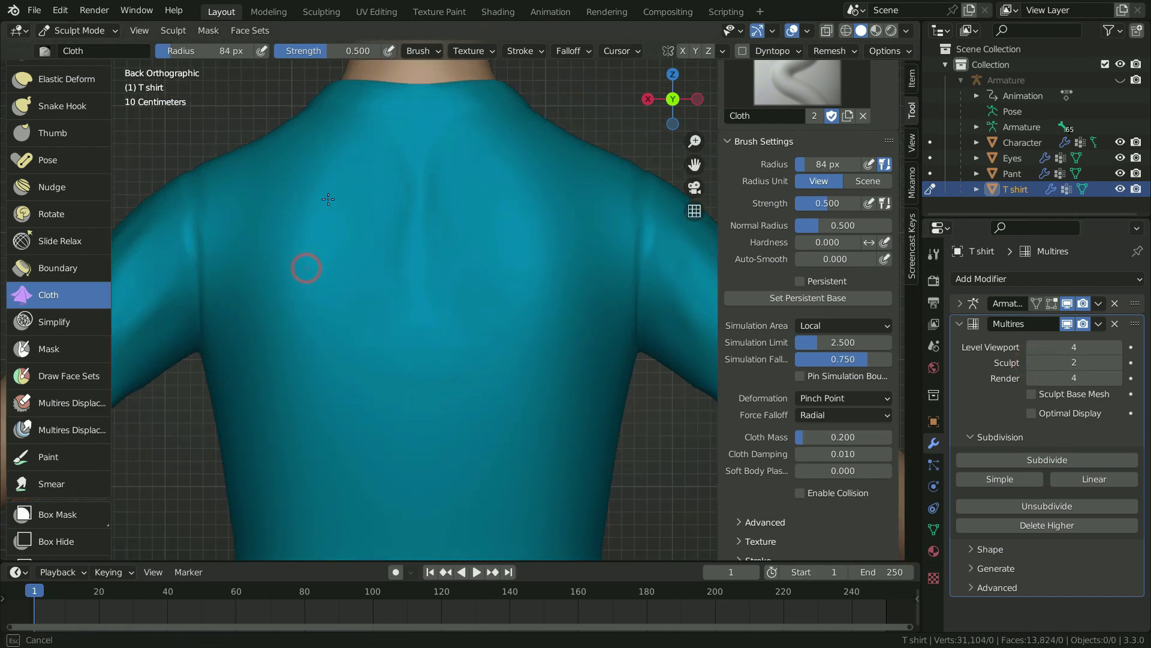
left_click_drag(322, 187, 295, 326)
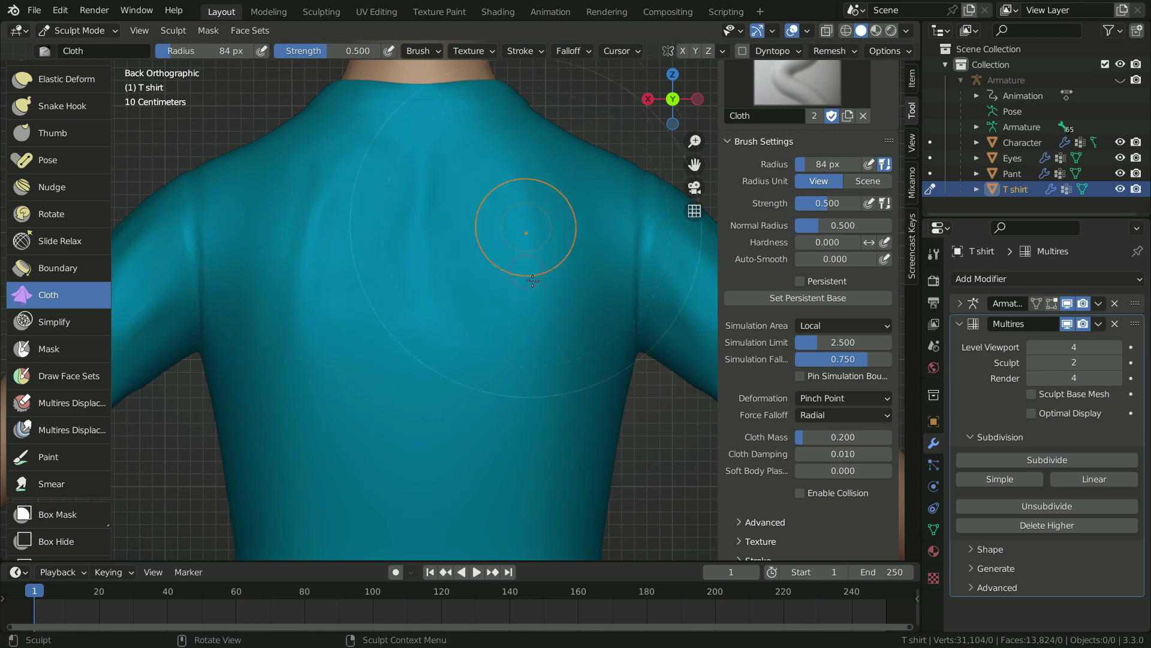
left_click_drag(536, 303, 514, 288)
- Pinch more folds around the back of both shoulders and across the shoulder blades of the T-shirt
middle_click_drag(514, 288, 352, 403)
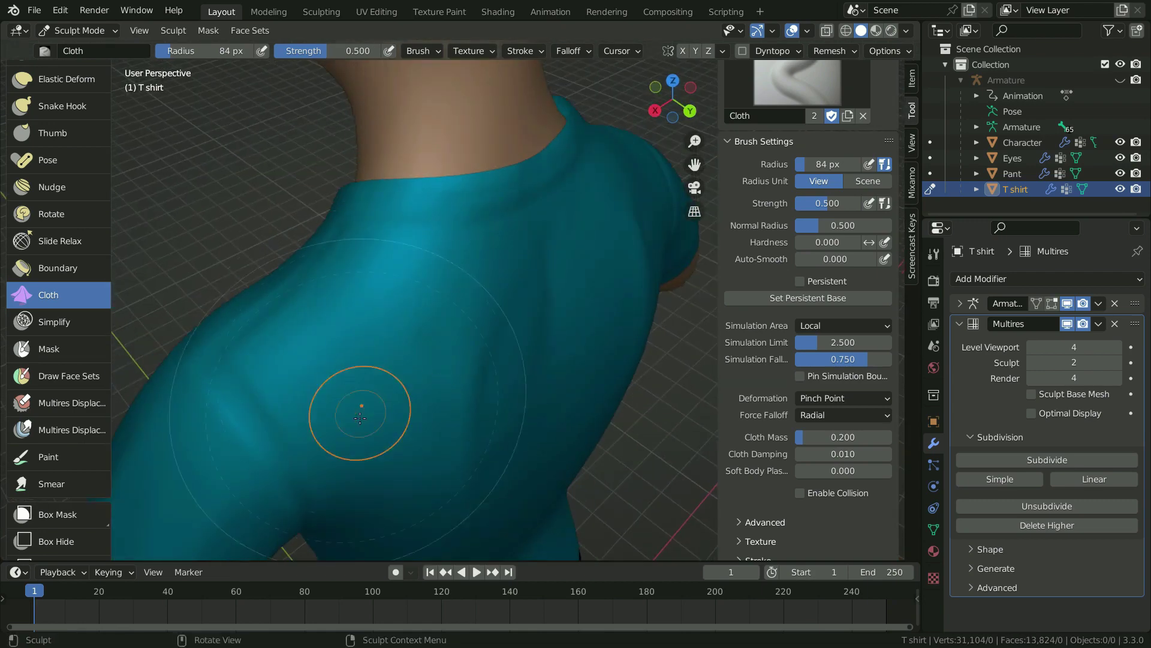
scroll(381, 403, "up", 2)
left_click_drag(381, 405, 375, 418)
scroll(407, 275, "down", 4)
middle_click_drag(414, 279, 563, 357)
scroll(555, 342, "up", 4)
left_click_drag(524, 278, 516, 253)
scroll(516, 252, "down", 3)
left_click_drag(441, 232, 394, 234)
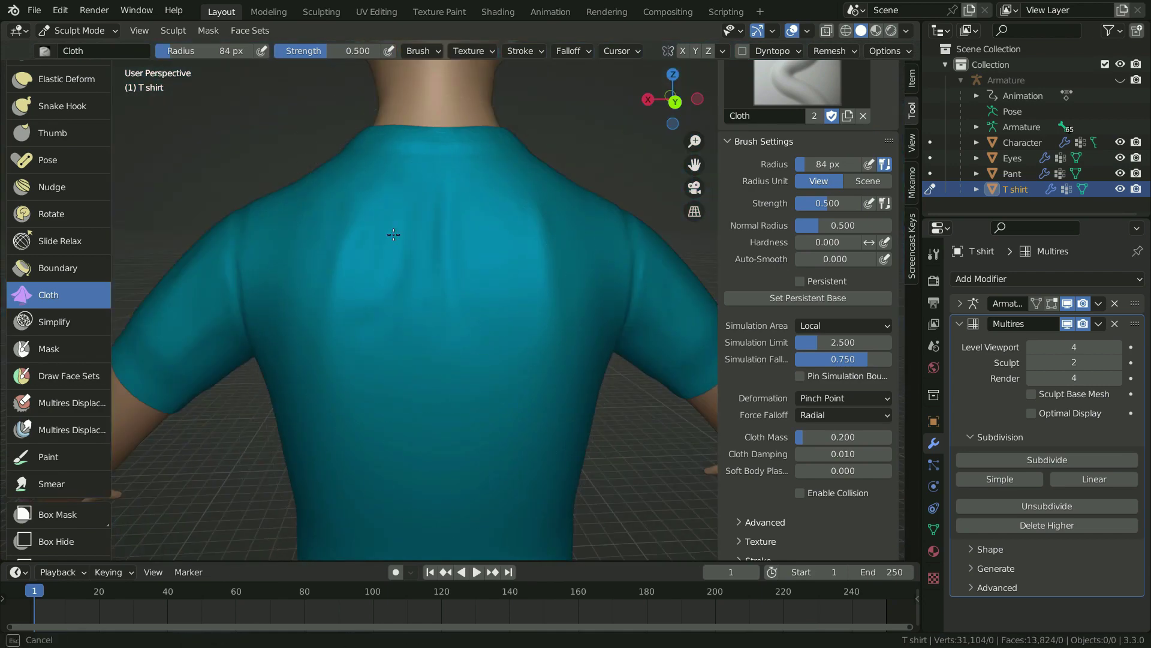
left_click_drag(519, 323, 486, 282)
left_click_drag(280, 277, 384, 174)
- Set the Cloth brush's Deformation to Drag for work on the T-shirt's lower back in the back view
scroll(414, 180, "down", 3)
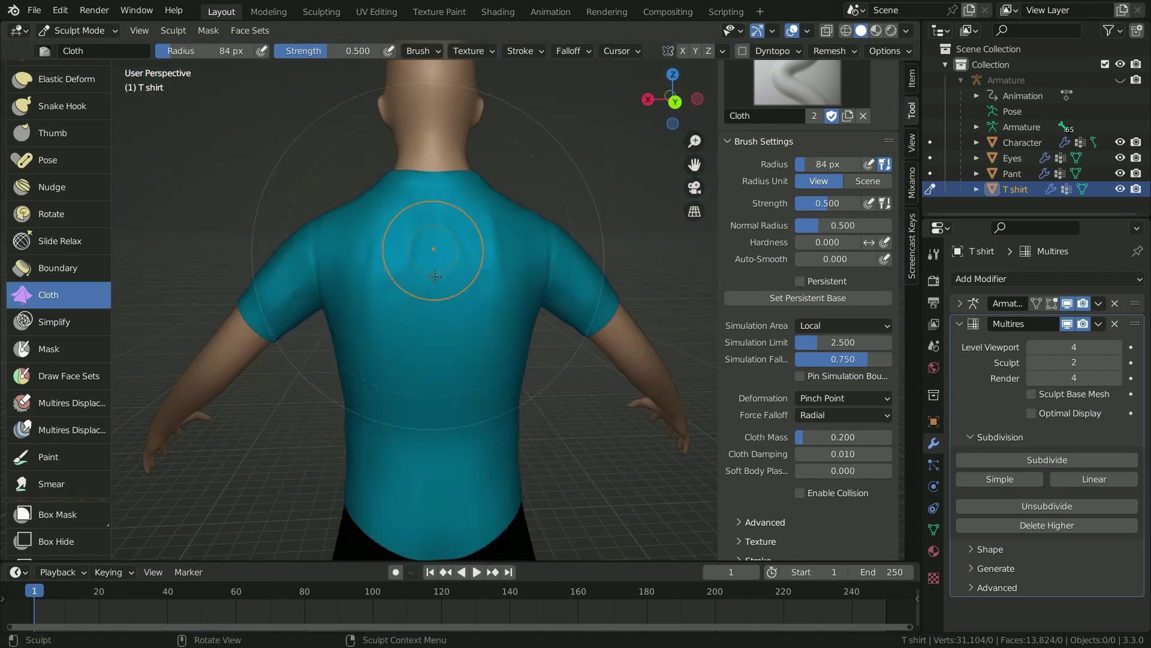
middle_click_drag(462, 504, 467, 381, "shift")
middle_click_drag(468, 381, 459, 390)
key("ctrl+KP_1")
scroll(461, 360, "up", 3)
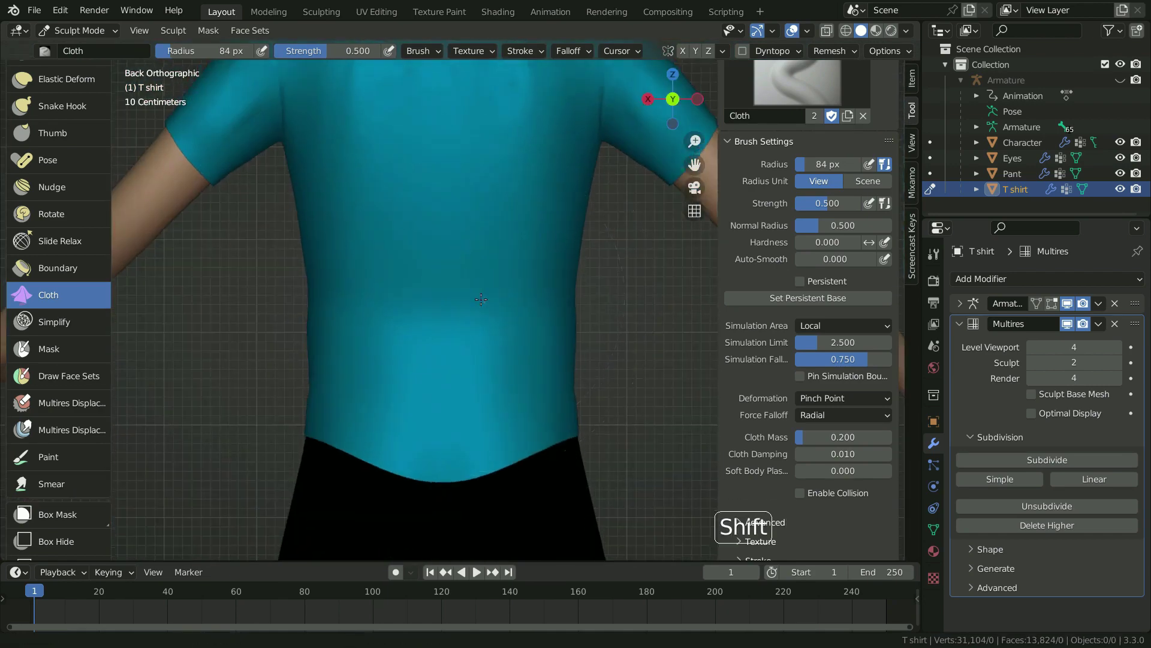
middle_click_drag(480, 300, 444, 330, "shift")
left_click(830, 398)
left_click(826, 415)
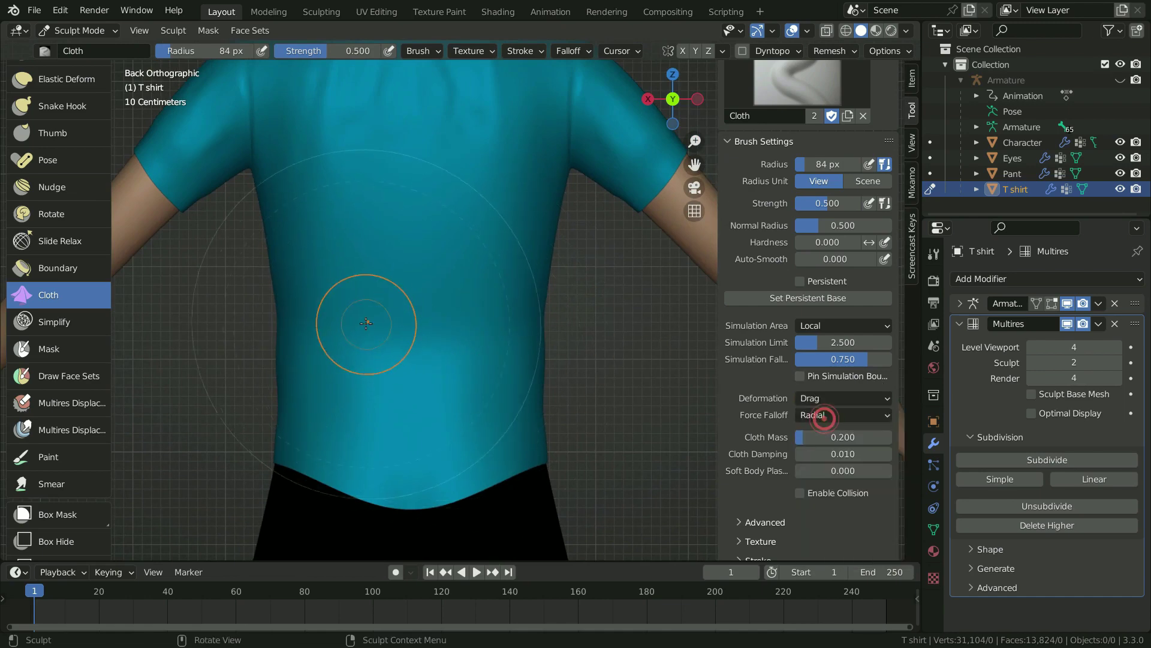
- Drag the cloth up and down at the waist to form curved folds across the T-shirt's lower back
scroll(439, 362, "up", 1)
scroll(439, 362, "up", 1)
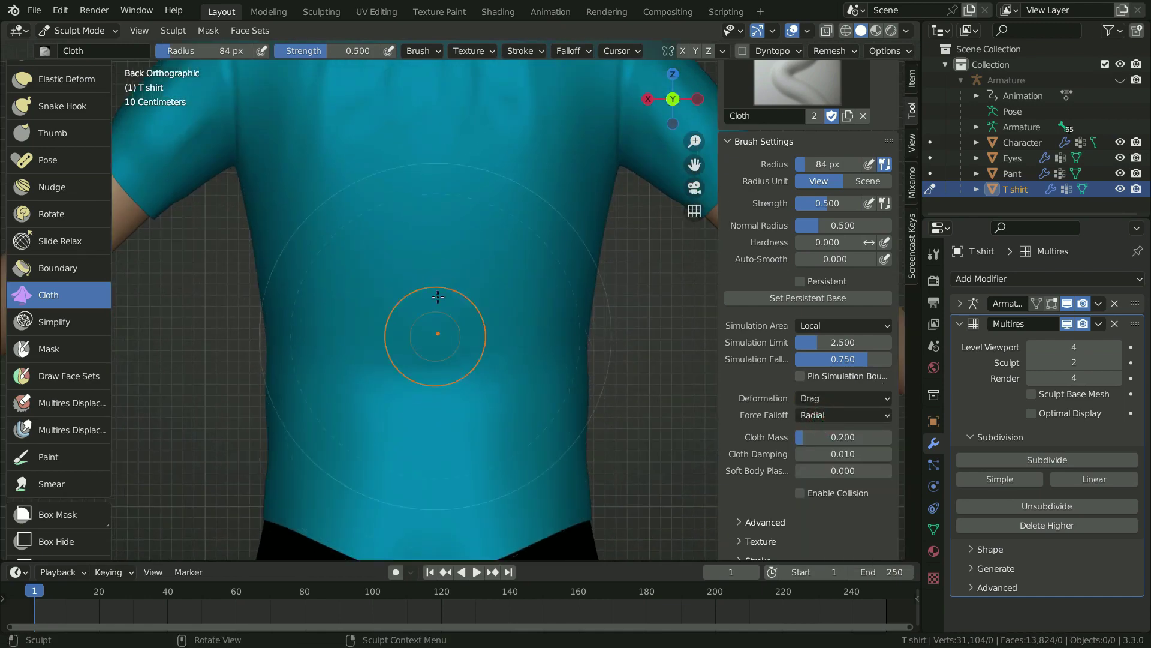
mouse_move(431, 329)
left_mouse_down()
mouse_move(430, 445)
mouse_move(433, 415)
left_mouse_up()
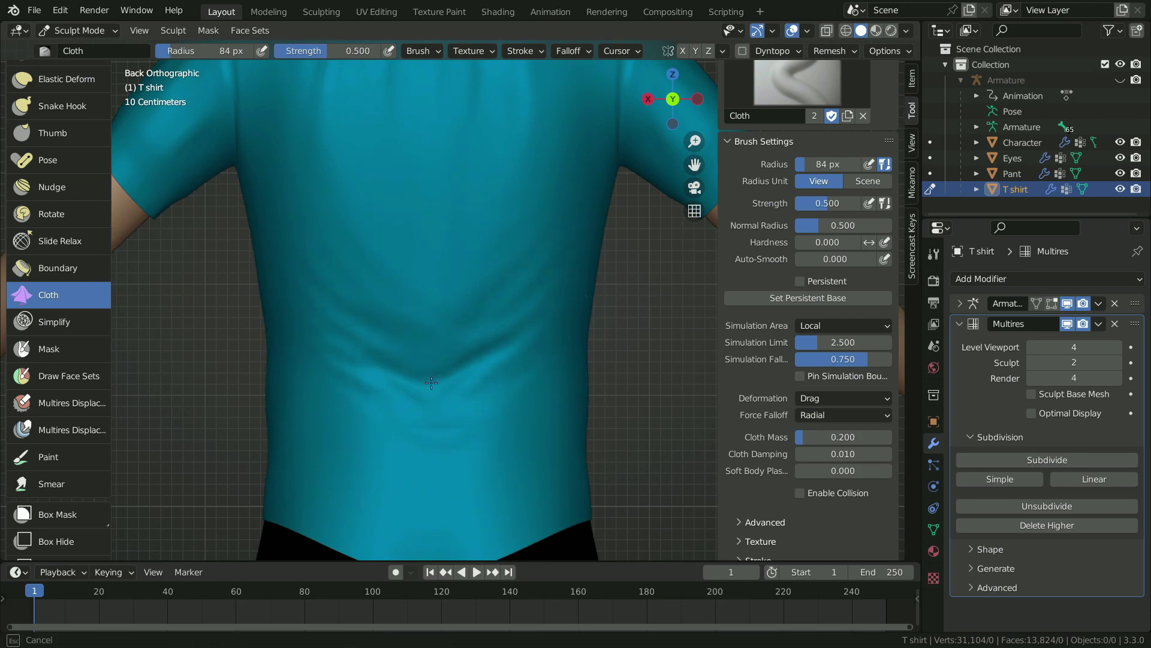
left_click_drag(539, 367, 490, 289)
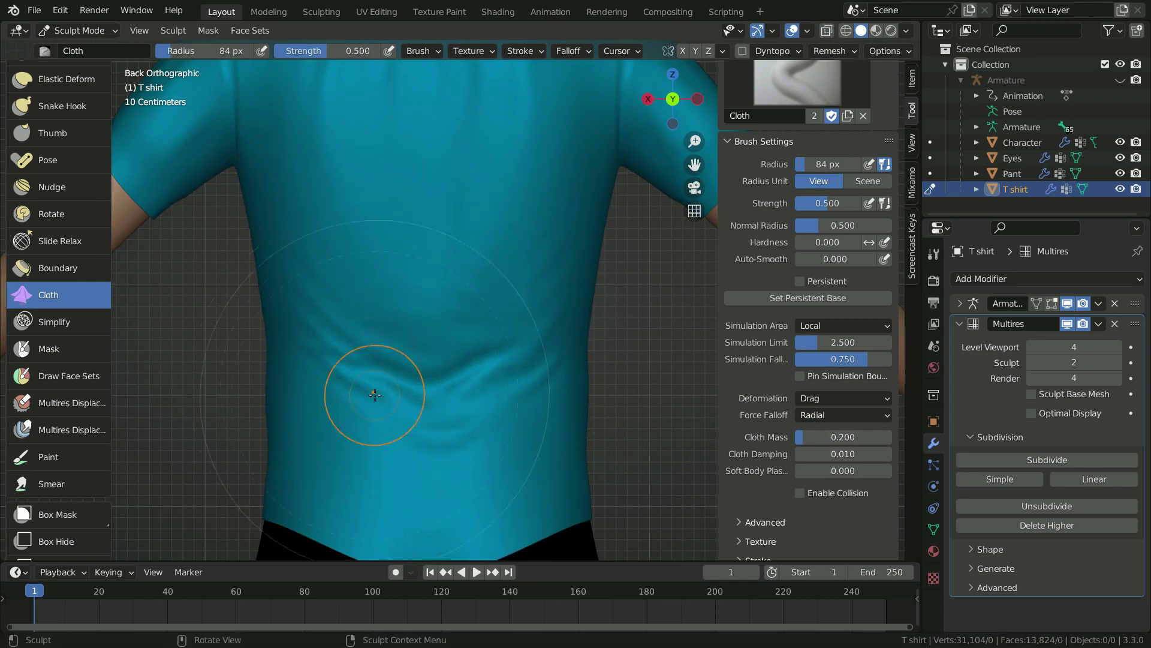
left_click_drag(375, 393, 439, 254)
left_click_drag(415, 304, 433, 268)
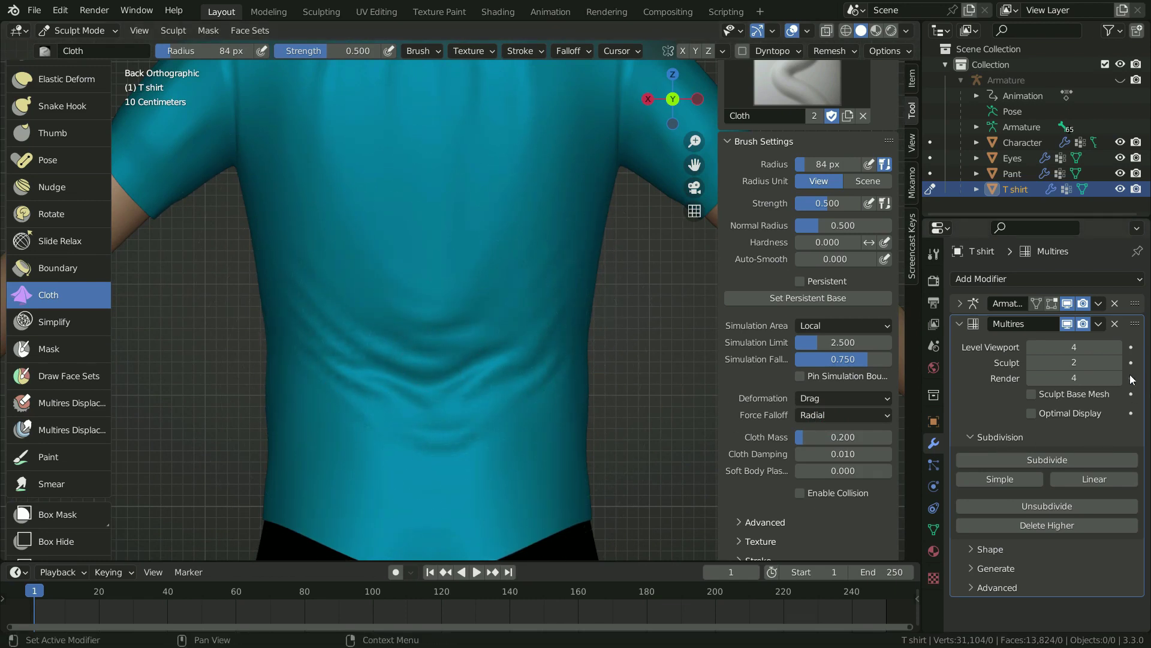
- Raise the Multires Sculpt level to 4 to examine the folds on the back, and return it to 2
left_click(1117, 362)
left_click(1117, 362)
scroll(435, 391, "down", 4)
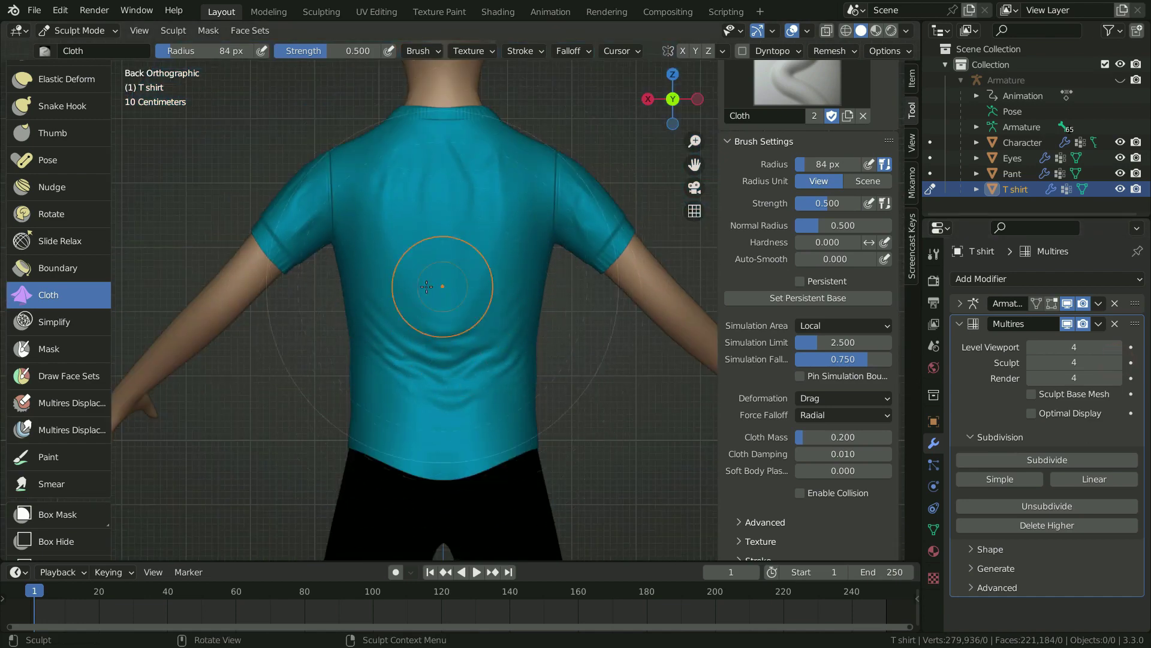
scroll(444, 273, "up", 3)
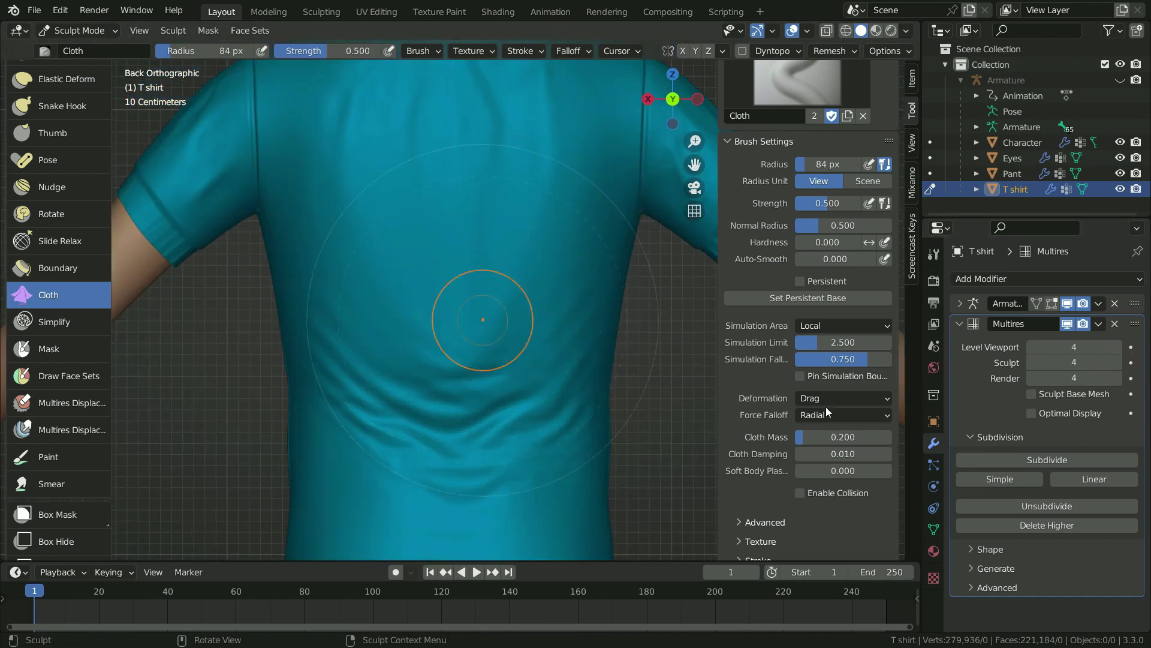
left_click(1033, 362)
left_click(1033, 363)
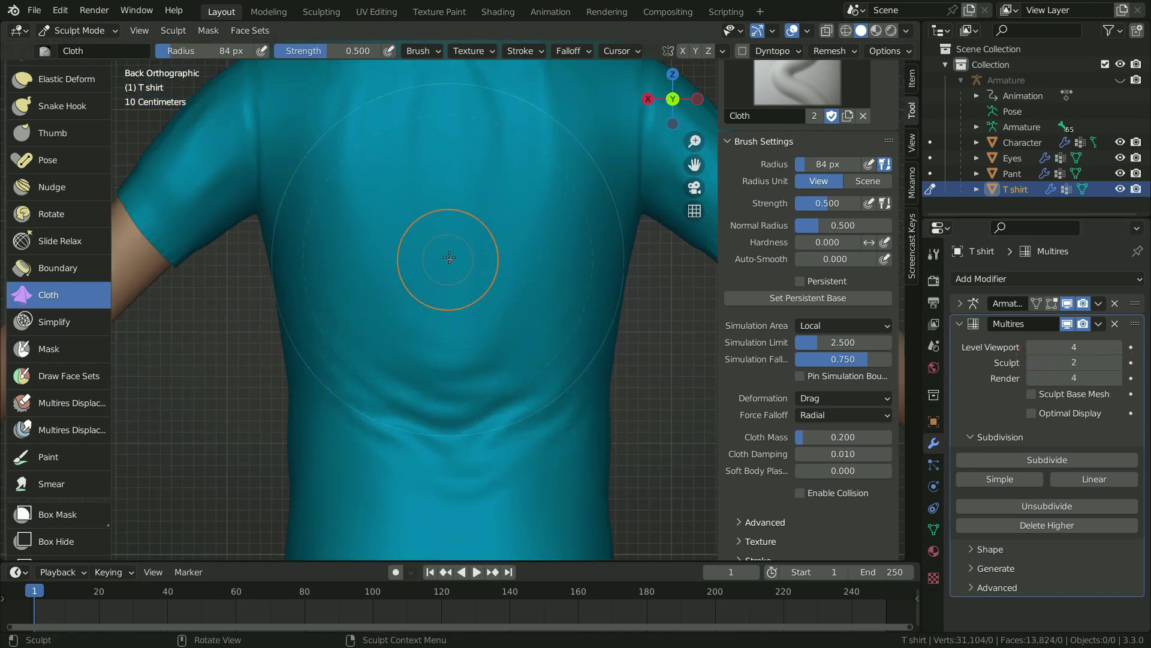
- Drag soft folds into the middle of the T-shirt's back, between the shoulder blades and the waist folds
left_click_drag(454, 247, 474, 260)
left_click_drag(373, 241, 551, 274)
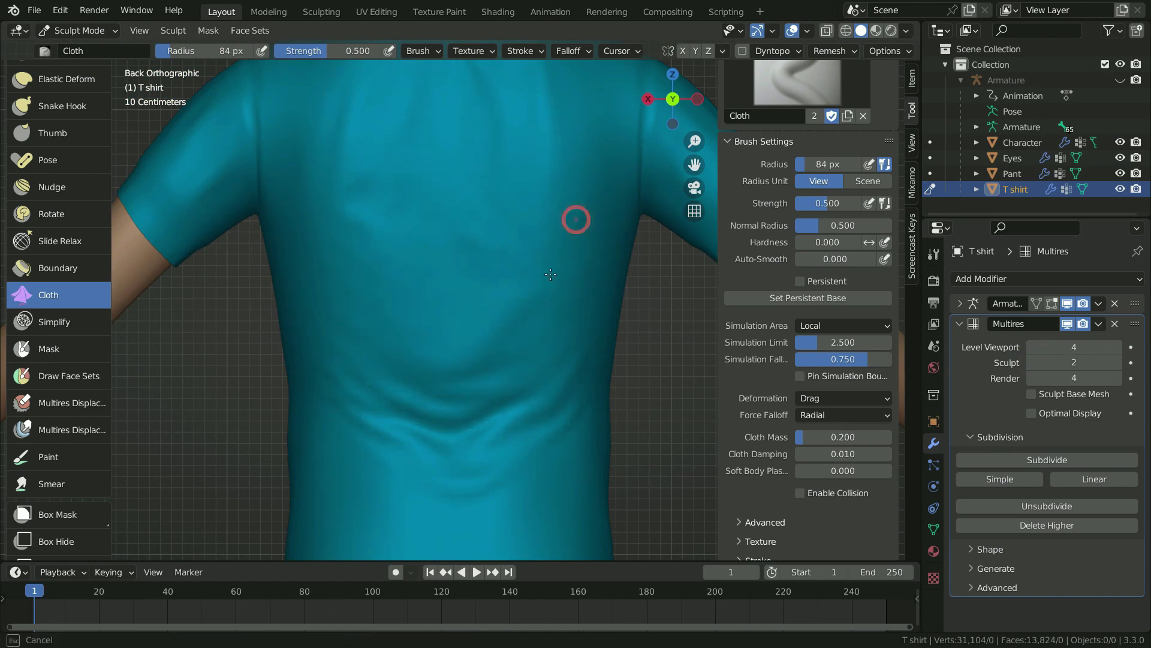
mouse_move(396, 279)
middle_mouse_down()
mouse_move(444, 284)
mouse_move(389, 282)
middle_mouse_up()
- Drag additional cloth folds into the sides of the T-shirt's lower back, between the waist folds and the hem
left_click_drag(388, 281, 398, 336)
middle_click_drag(399, 414, 414, 431)
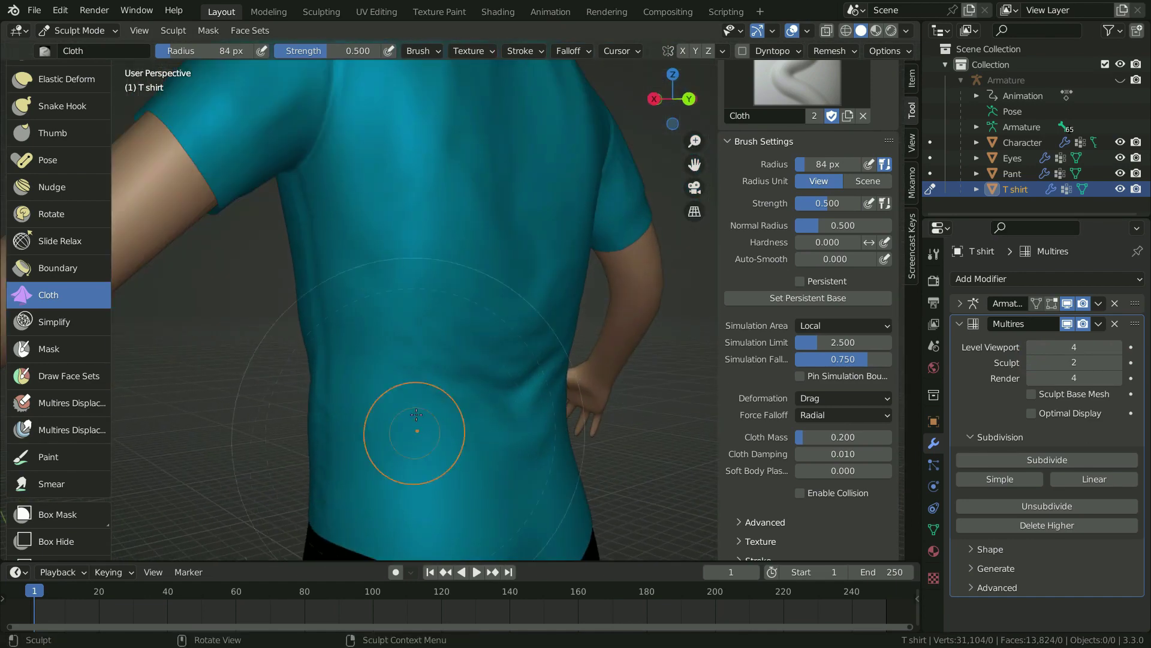
left_click_drag(414, 433, 438, 441)
mouse_move(441, 440)
middle_mouse_down()
mouse_move(500, 440)
mouse_move(511, 464)
middle_mouse_up()
left_click_drag(511, 464, 521, 502)
middle_click_drag(521, 502, 501, 414)
mouse_move(502, 414)
left_mouse_down()
mouse_move(522, 411)
mouse_move(526, 424)
left_mouse_up()
middle_click_drag(444, 438, 480, 473)
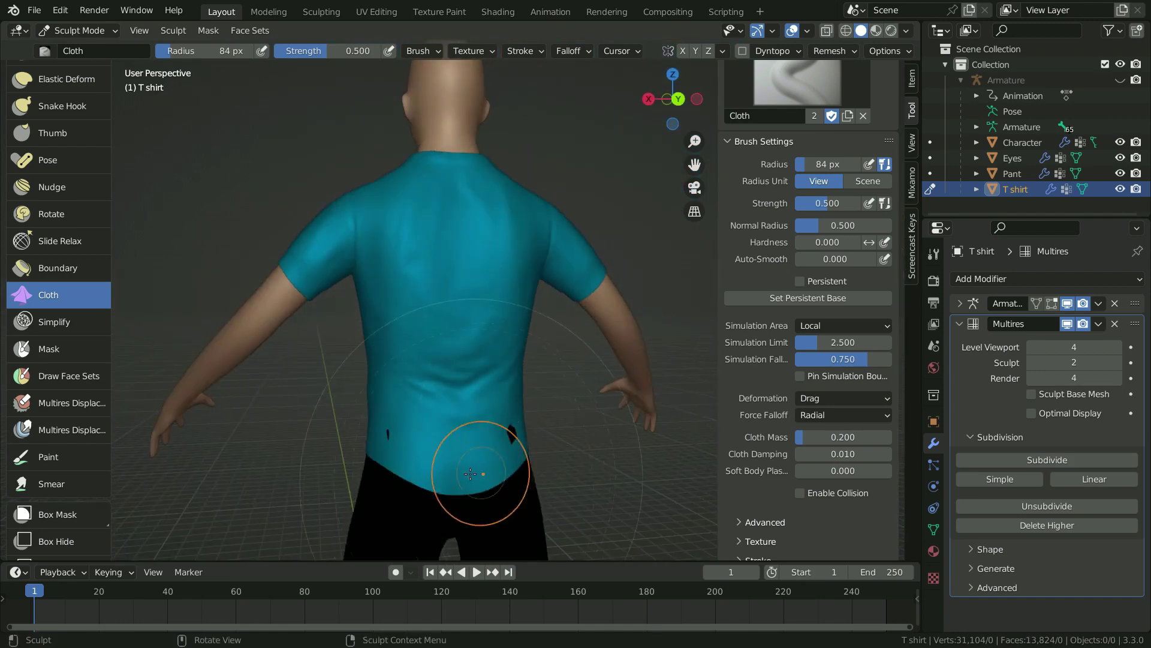
- Switch to the Grab brush and pull the T-shirt over the spots where the pants poke through at both hips
scroll(481, 474, "up", 2)
scroll(56, 409, "down", 5)
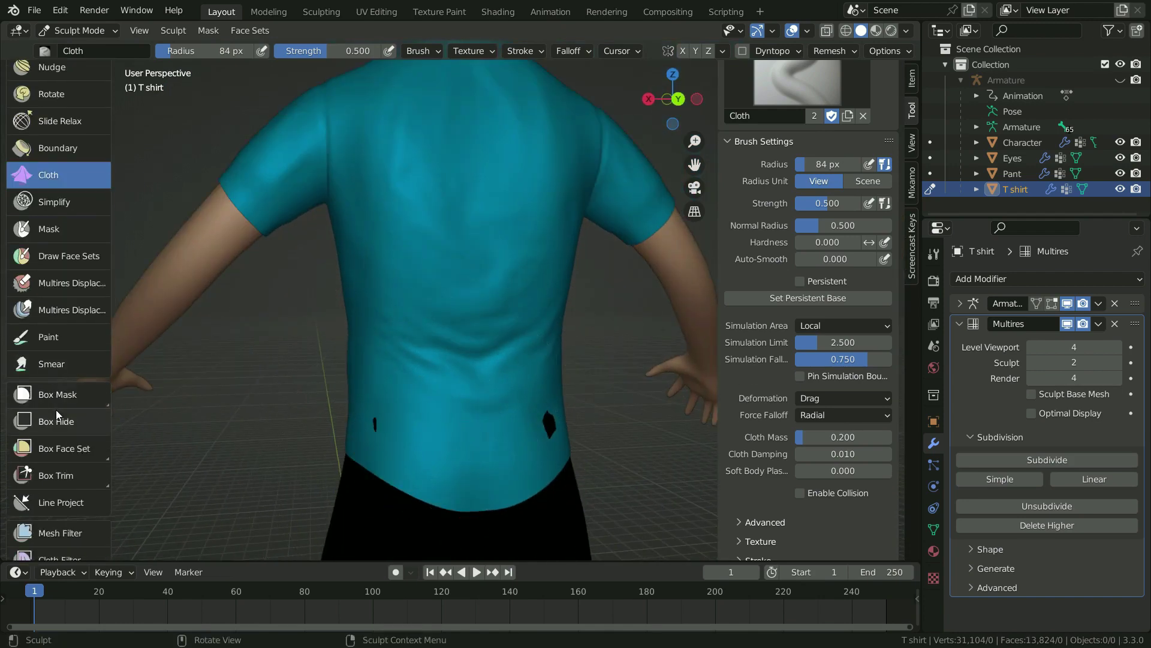
scroll(56, 409, "up", 2)
scroll(56, 409, "up", 8)
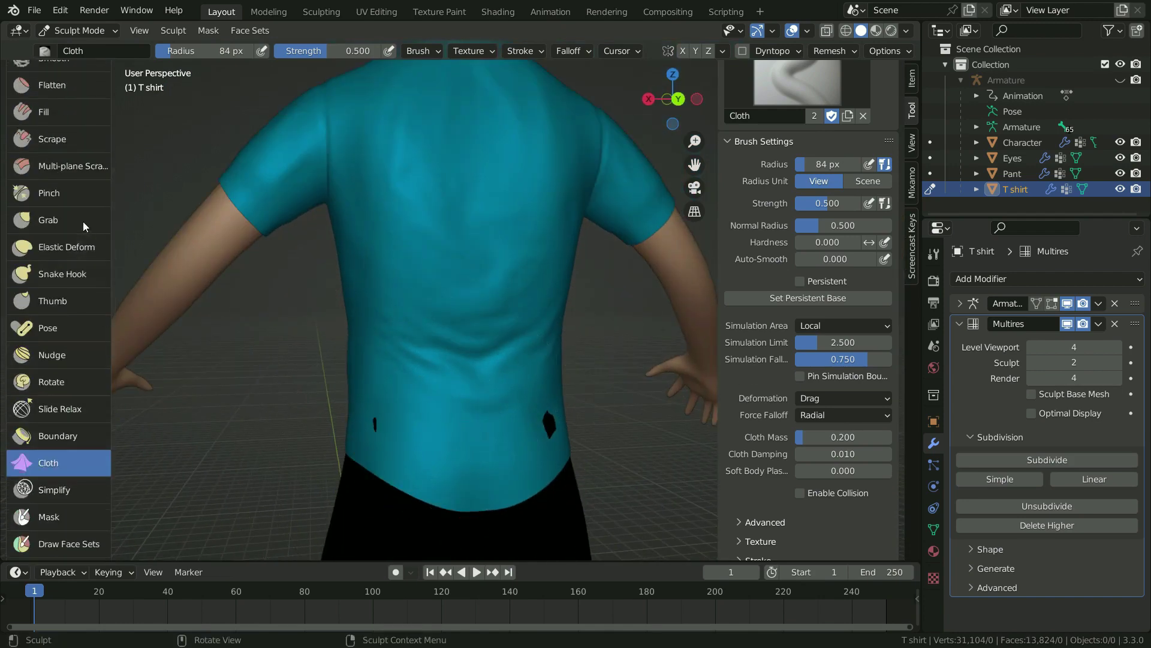
left_click(83, 222)
scroll(567, 448, "up", 2)
left_click_drag(568, 414, 550, 414)
mouse_move(555, 418)
left_mouse_down()
mouse_move(542, 415)
mouse_move(547, 432)
left_mouse_up()
scroll(500, 429, "down", 3)
middle_click_drag(395, 473, 501, 458)
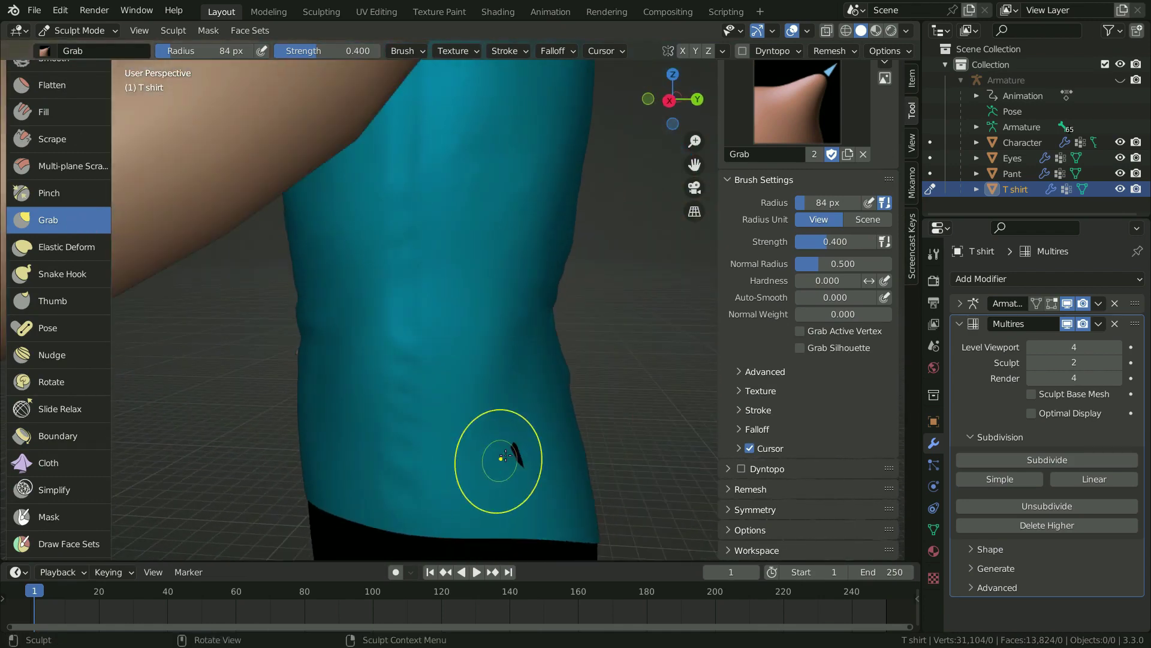
mouse_move(527, 412)
middle_mouse_down()
mouse_move(635, 455)
mouse_move(380, 488)
middle_mouse_up()
- Set the Multires Sculpt level to 4 and examine the sculpted folds from the back and the front
scroll(380, 488, "down", 3)
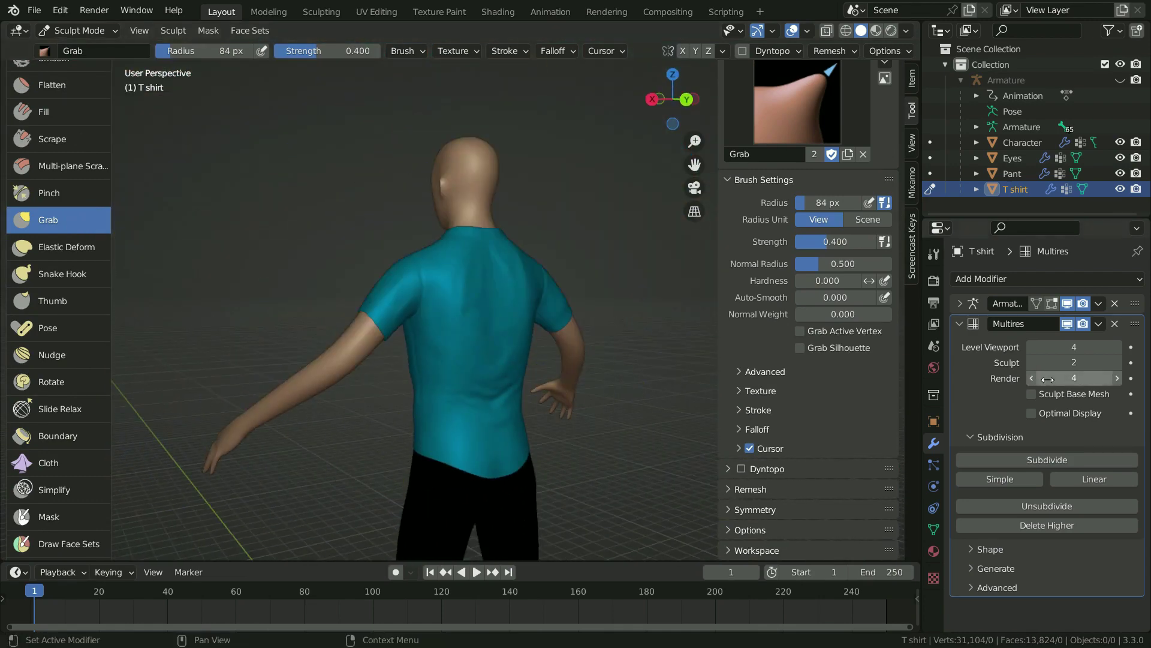
left_click(1116, 362)
left_click(1116, 362)
scroll(476, 476, "up", 5)
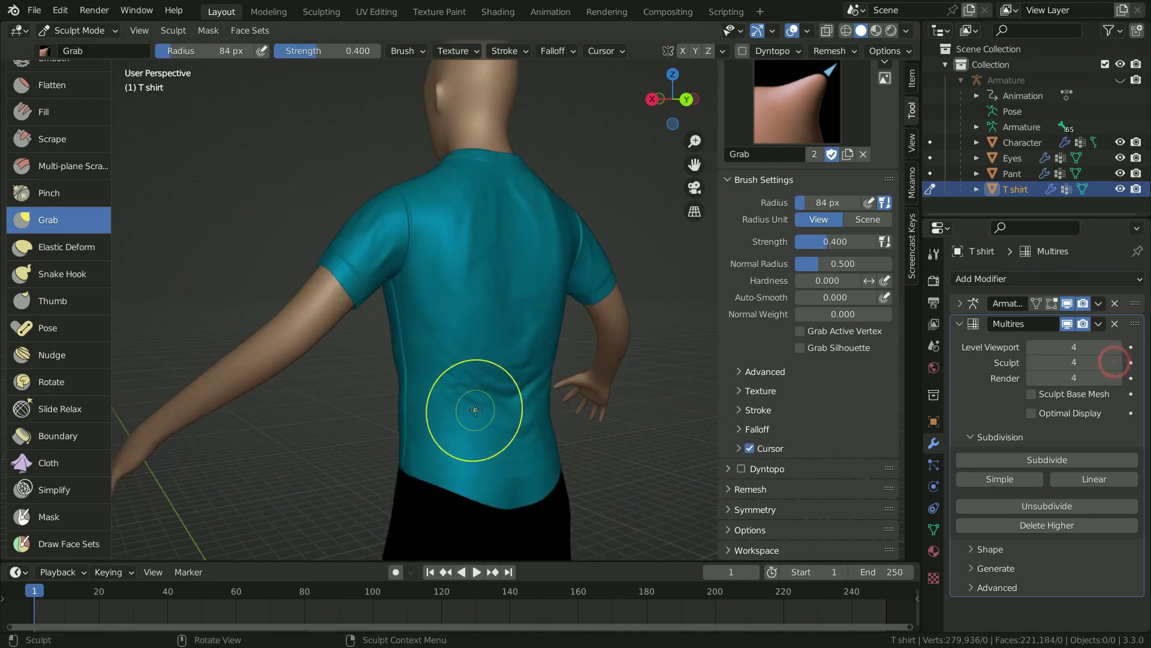
scroll(67, 316, "up", 10)
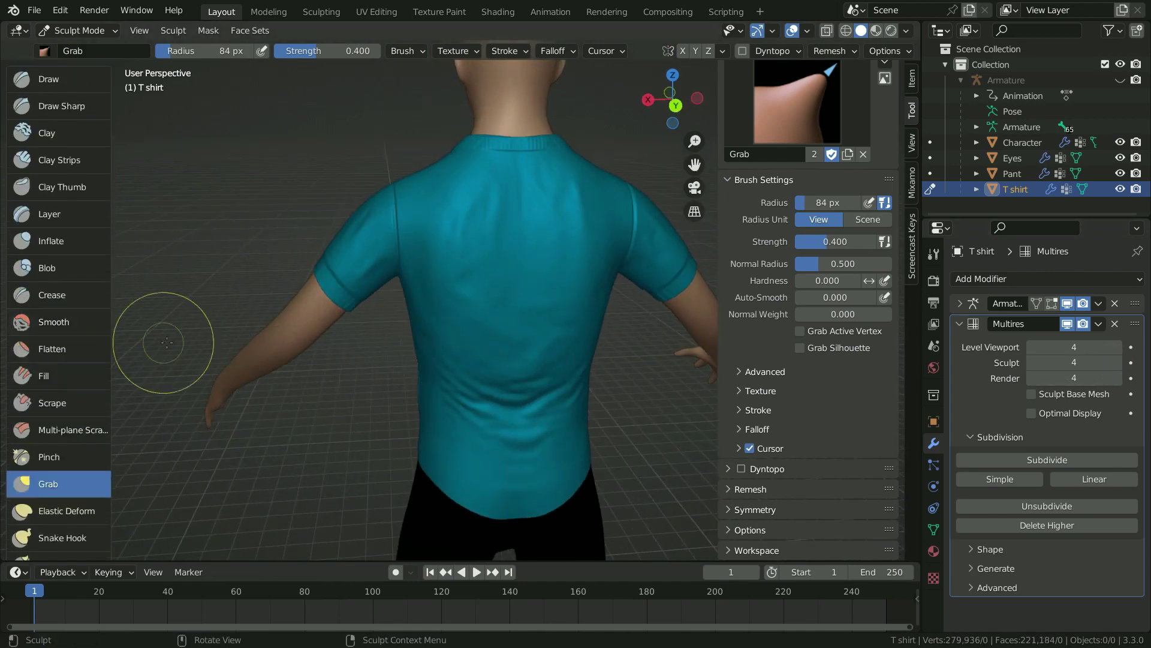
mouse_move(154, 334)
middle_mouse_down()
mouse_move(350, 367)
mouse_move(437, 352)
middle_mouse_up()
scroll(436, 352, "down", 3)
scroll(437, 352, "up", 4)
middle_click_drag(512, 361, 455, 327, "shift")
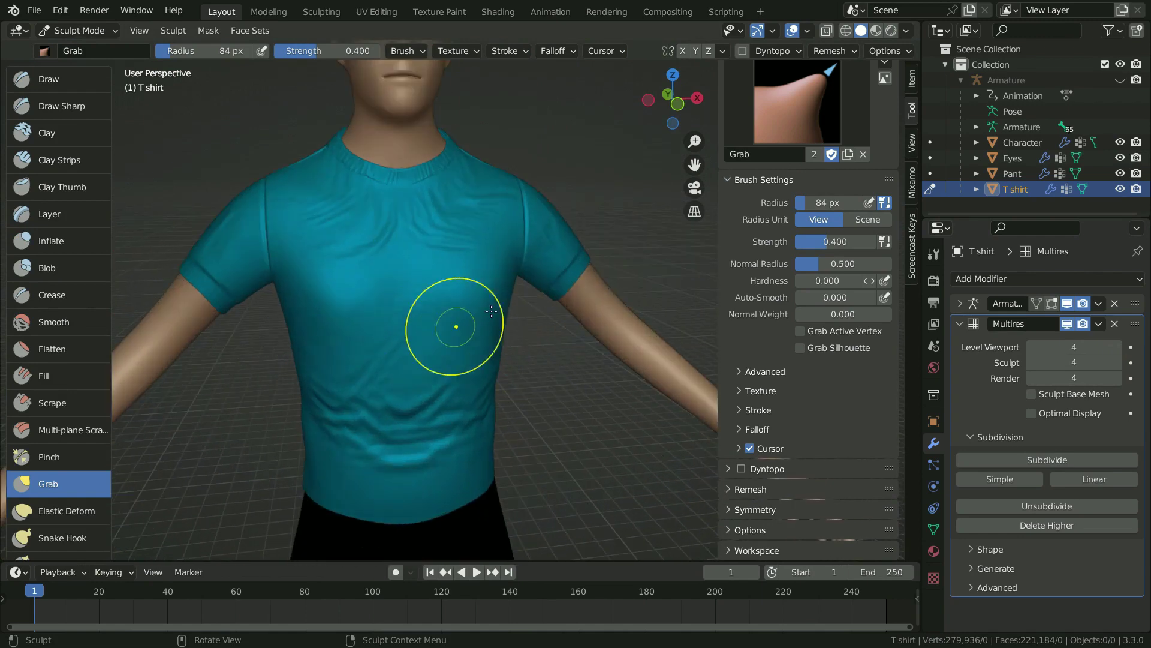
scroll(761, 204, "up", 3)
- Return to Object Mode and add a Solidify modifier to the T-shirt
key("n")
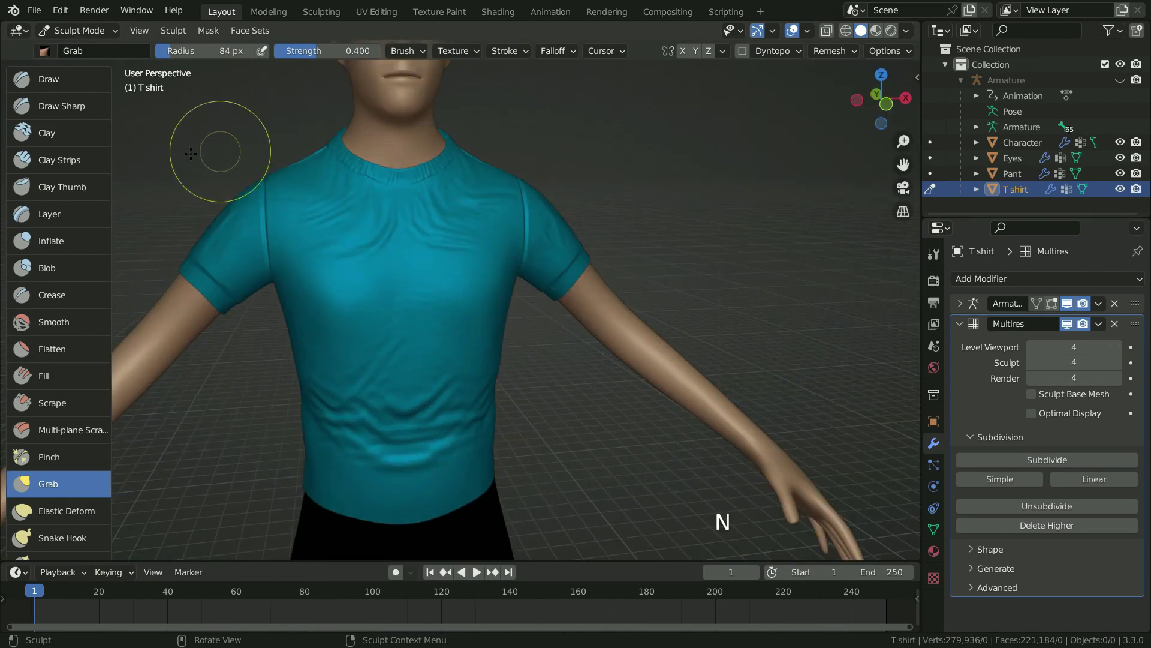
left_click(85, 28)
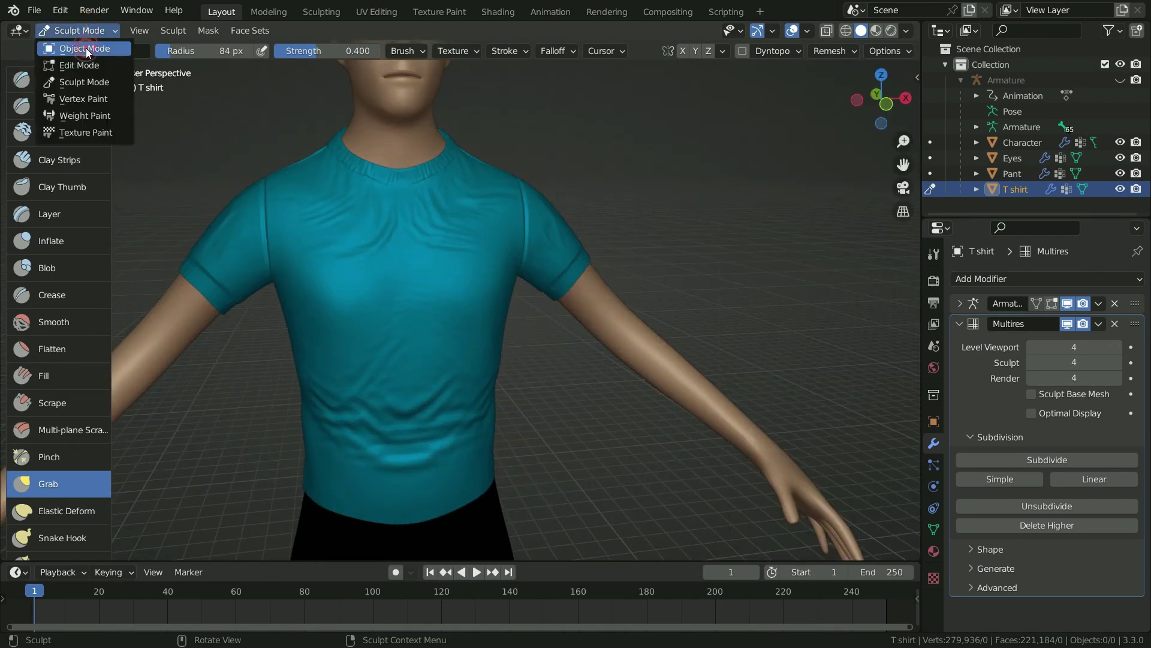
left_click(86, 48)
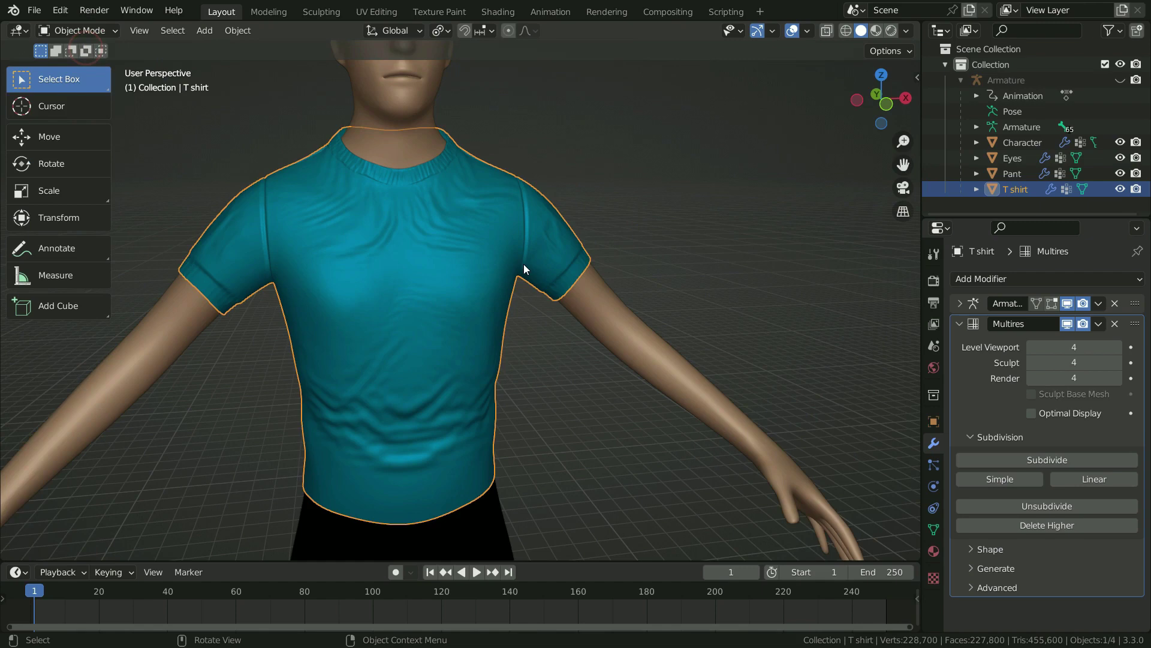
left_click(980, 280)
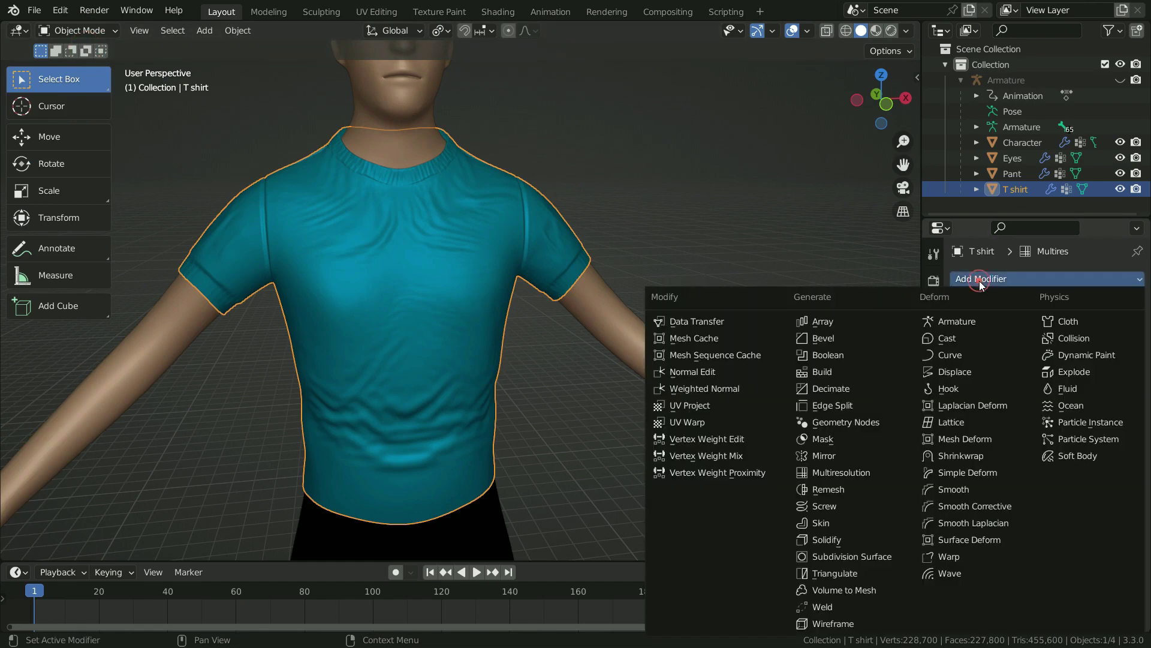
left_click(851, 540)
- Set the T-shirt's Solidify thickness to 0.4 m
middle_click_drag(562, 365, 550, 295)
scroll(499, 319, "up", 3)
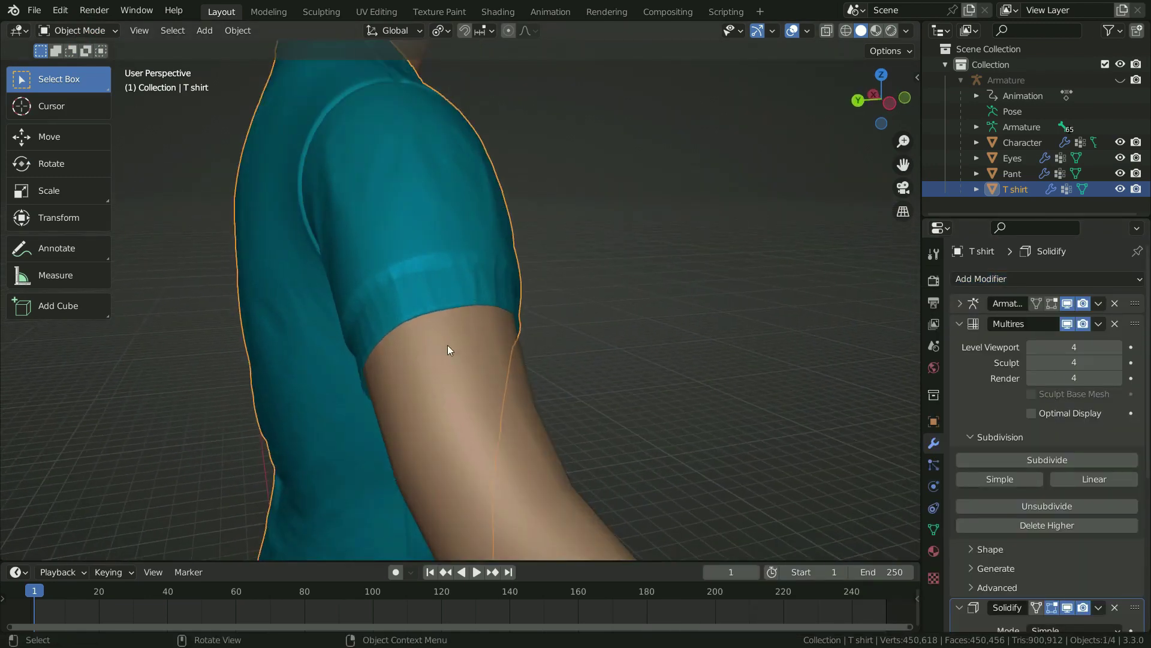
middle_click_drag(447, 344, 433, 305)
scroll(1031, 494, "down", 10)
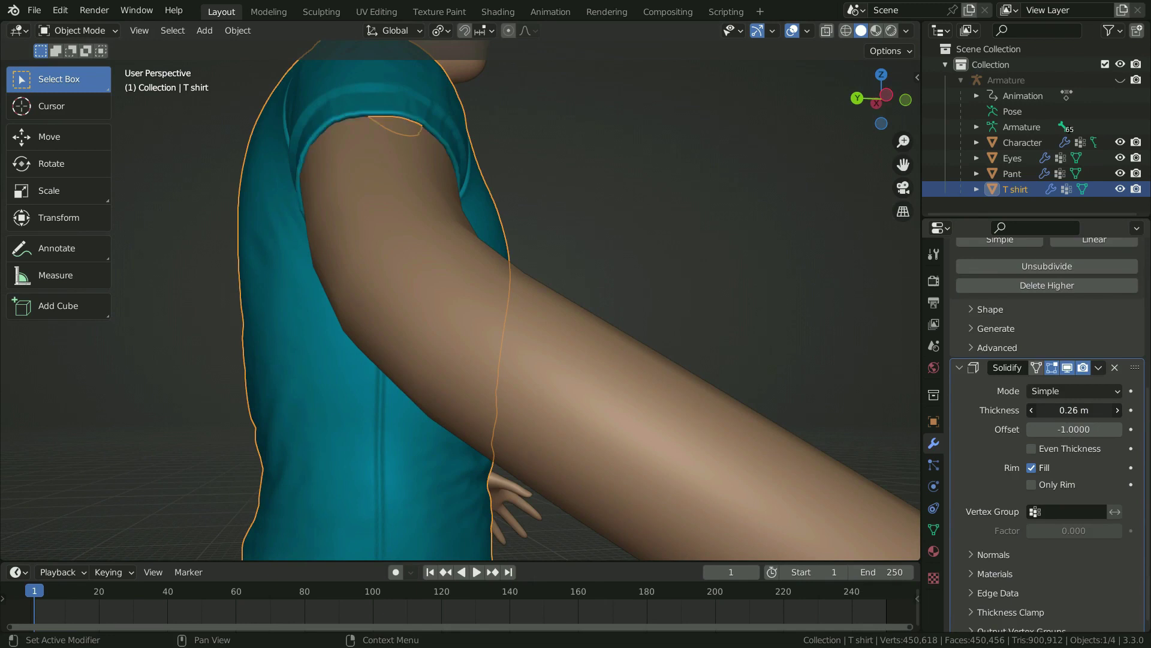
left_click(1079, 406)
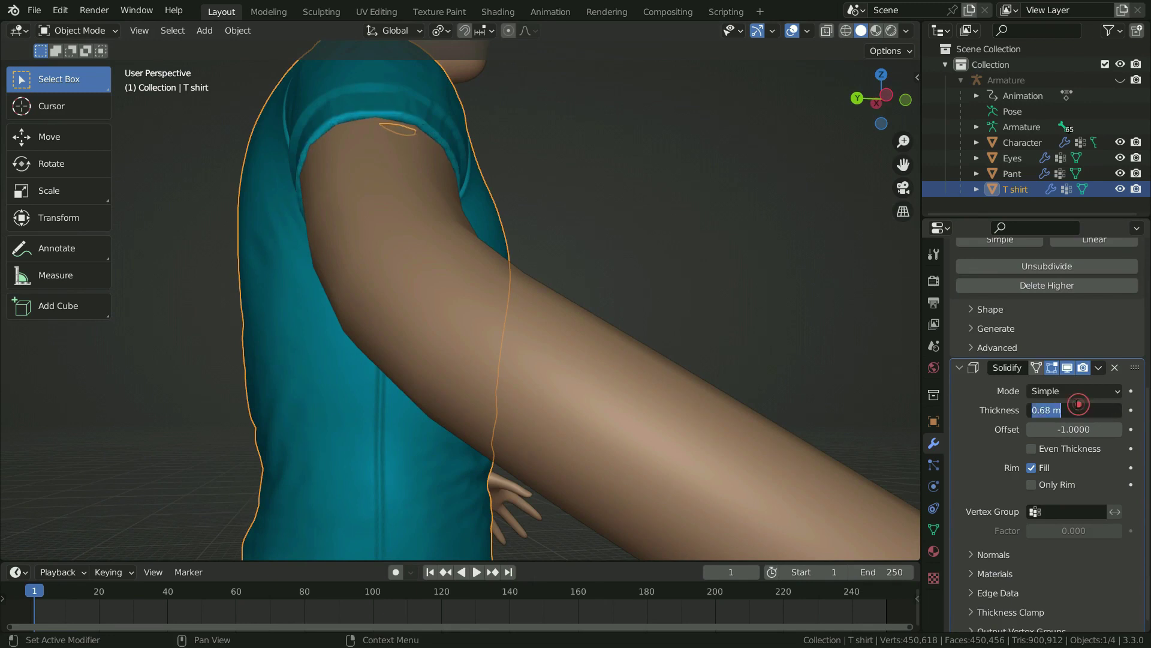
type("0.4")
key("Return")
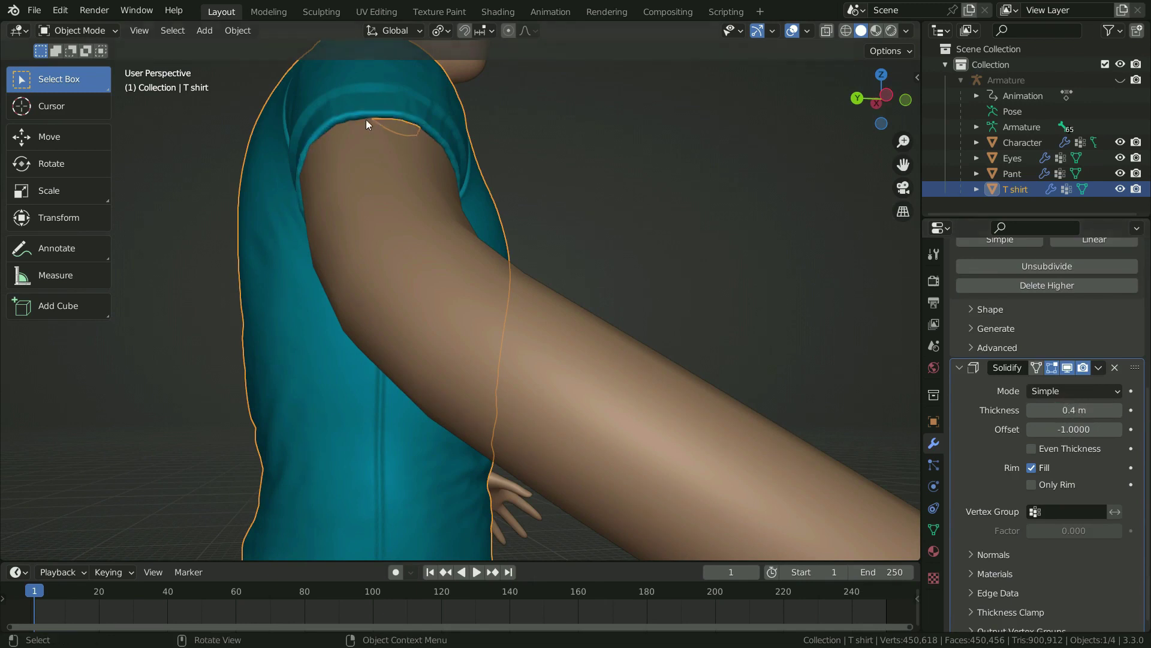
- Restrict the T-shirt's Solidify modifier to Only Rim and view the shirt from the front
left_click(1032, 486)
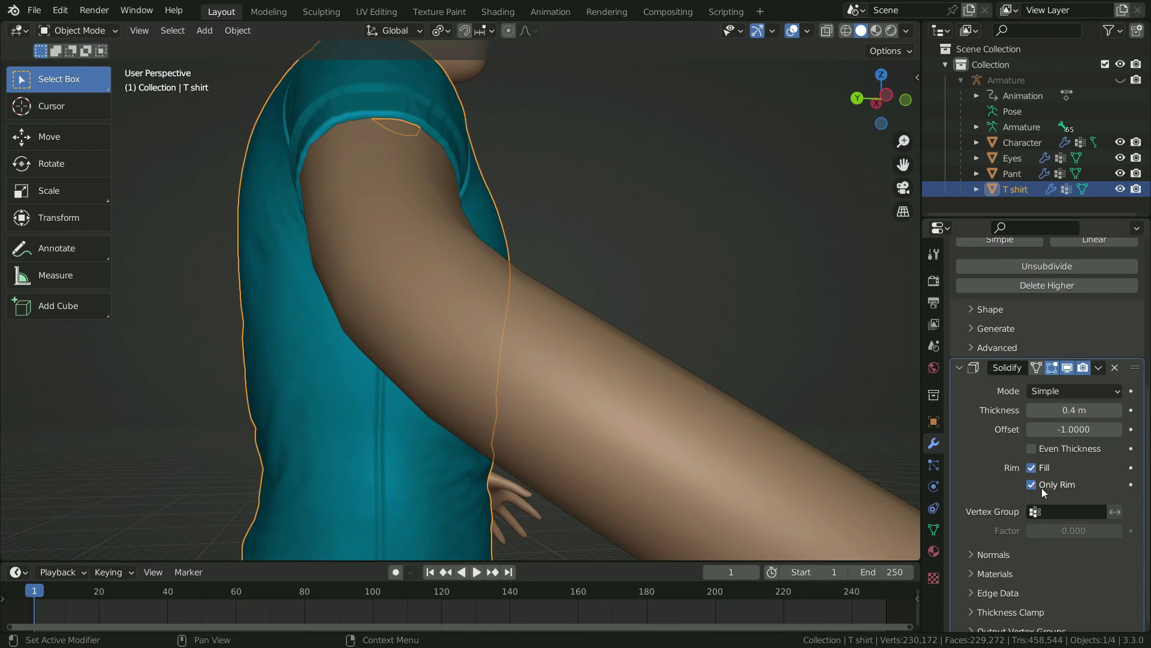
scroll(598, 312, "down", 1)
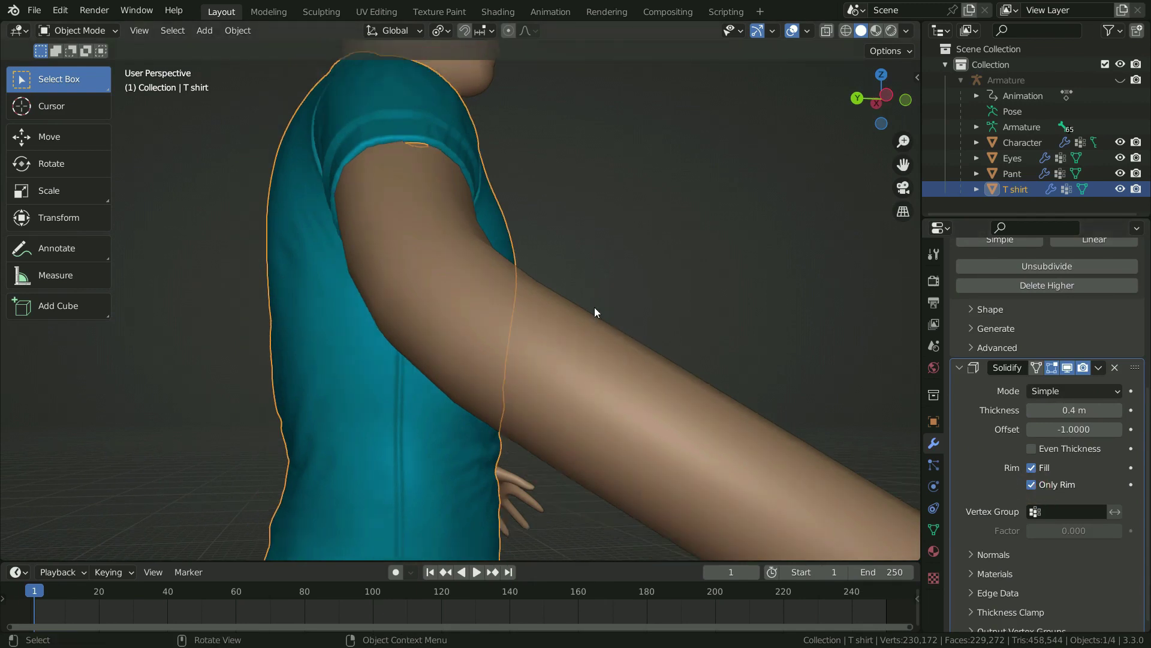
middle_click_drag(594, 307, 573, 347)
scroll(573, 348, "down", 3)
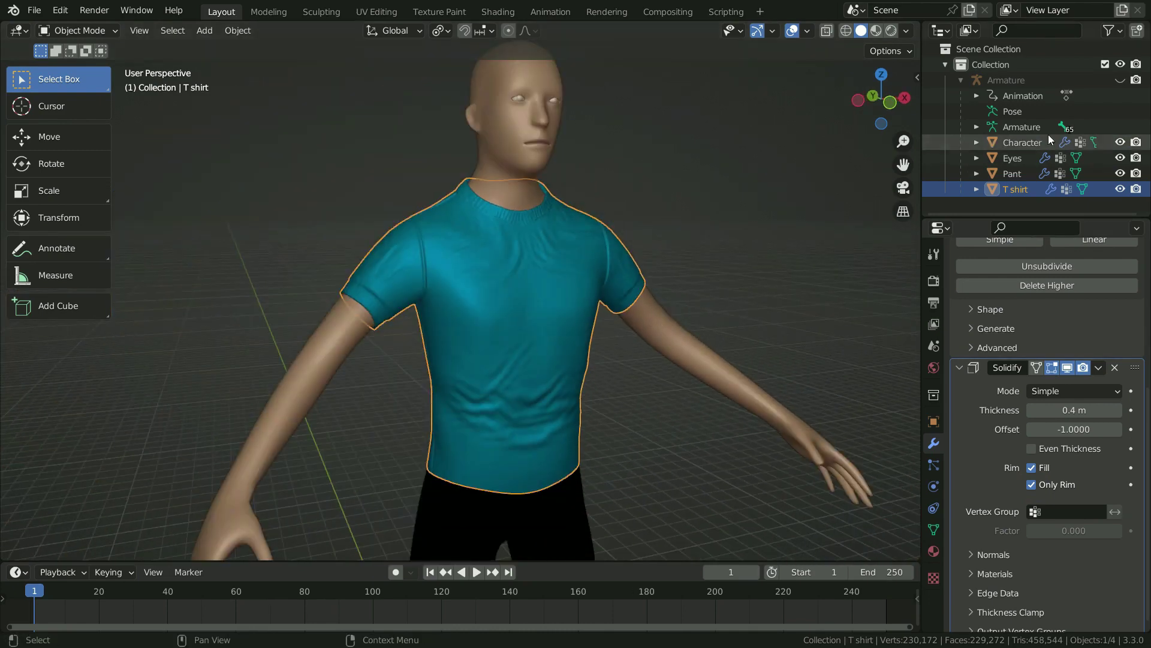
- Unhide the armature, select it and switch its skeleton to Pose Position
left_click(1119, 79)
scroll(503, 268, "down", 4)
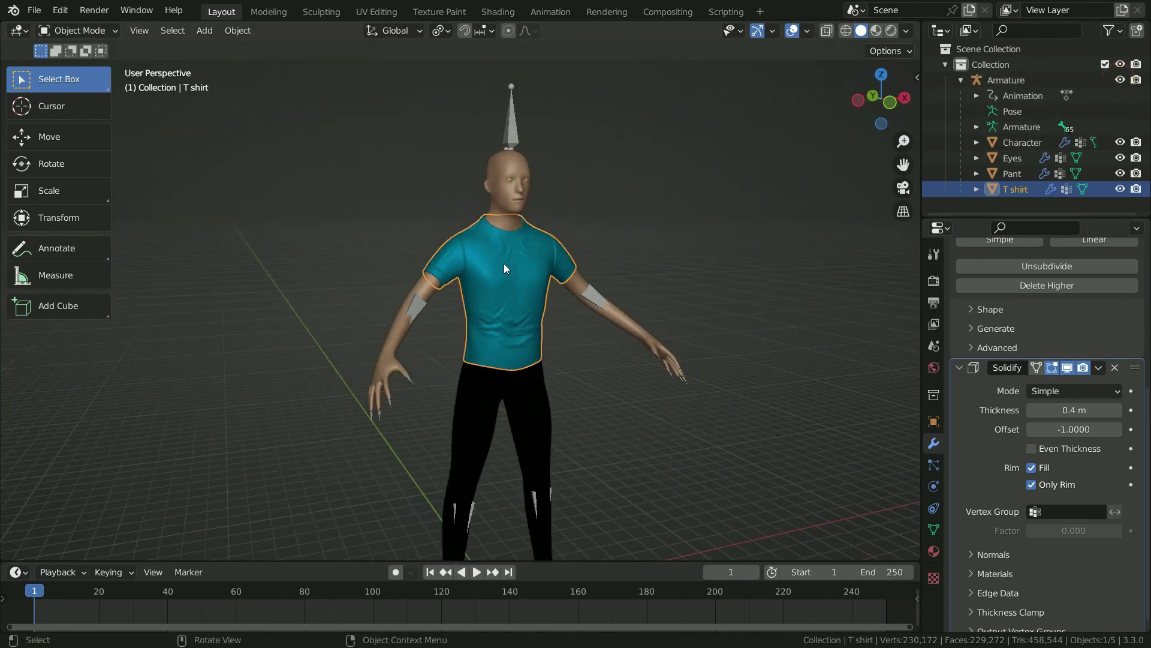
left_click(514, 137)
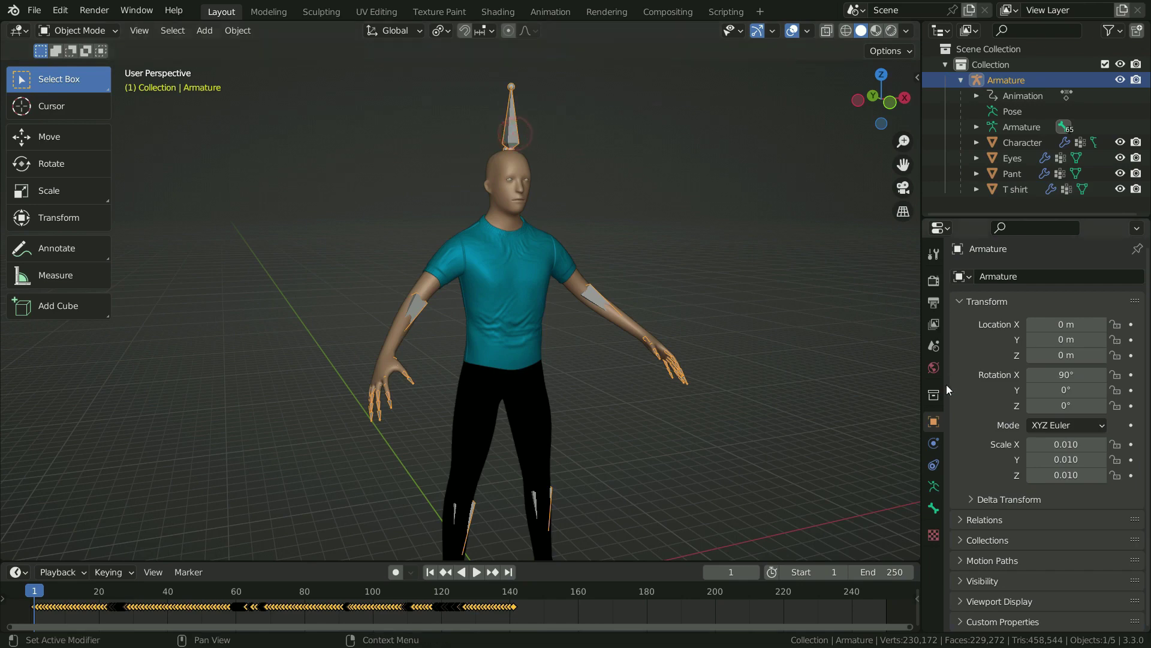
left_click(933, 487)
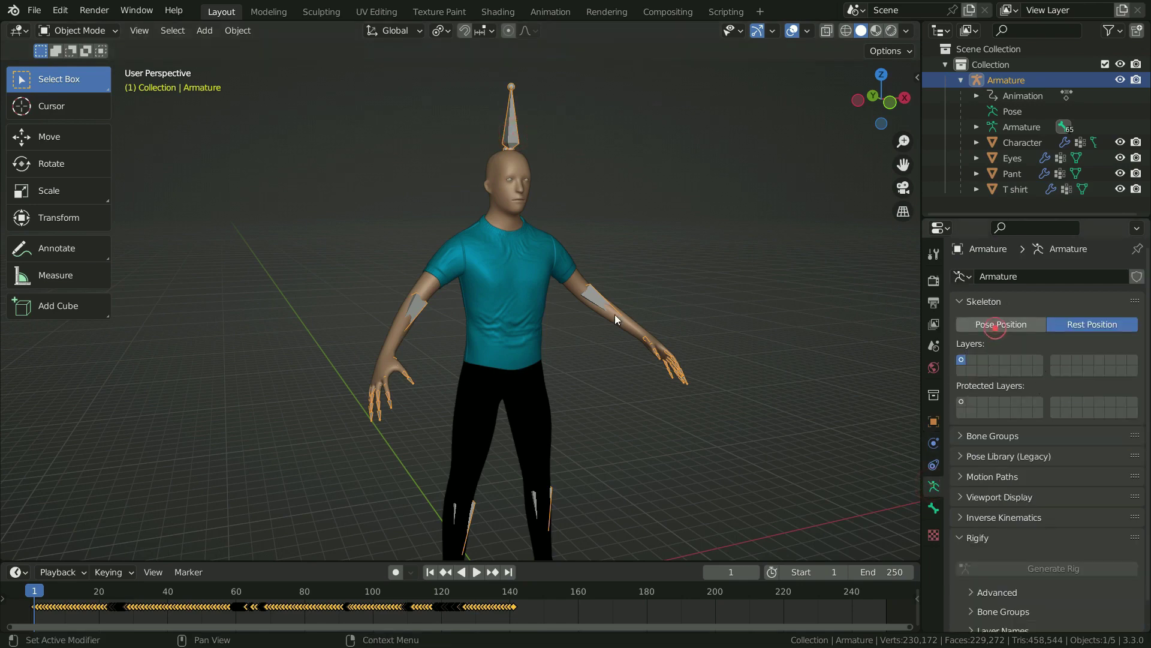
left_click(996, 329)
scroll(480, 264, "down", 2)
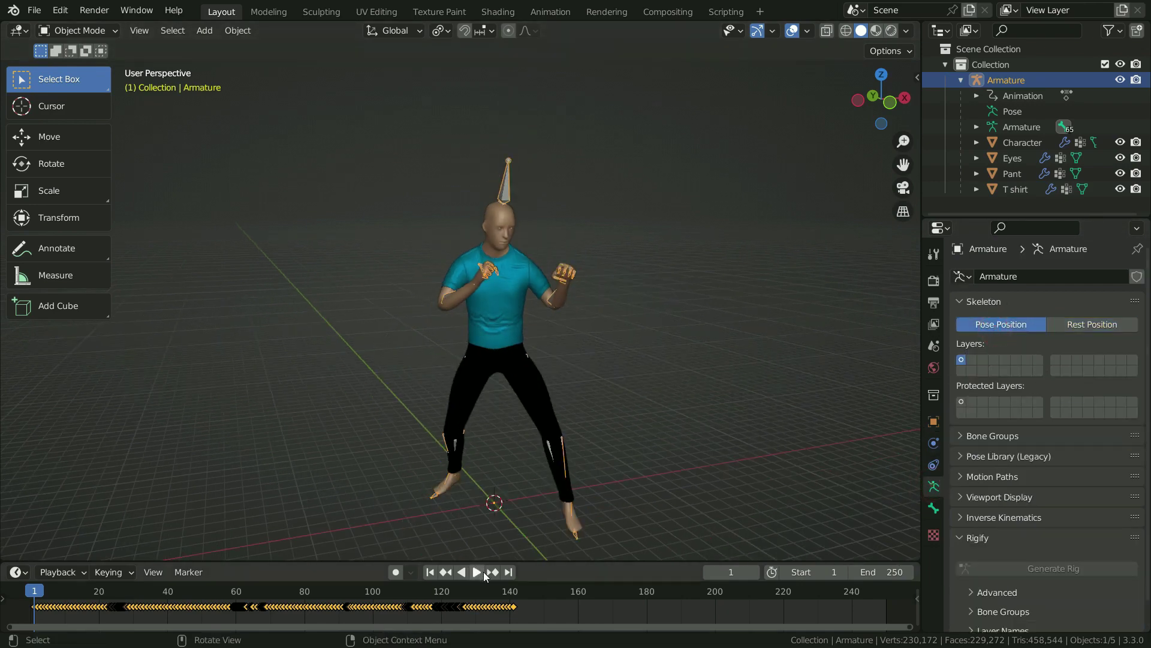
- Play the animation briefly to check how the detailed T-shirt follows the armature, and pause it at frame 22
left_click(477, 572)
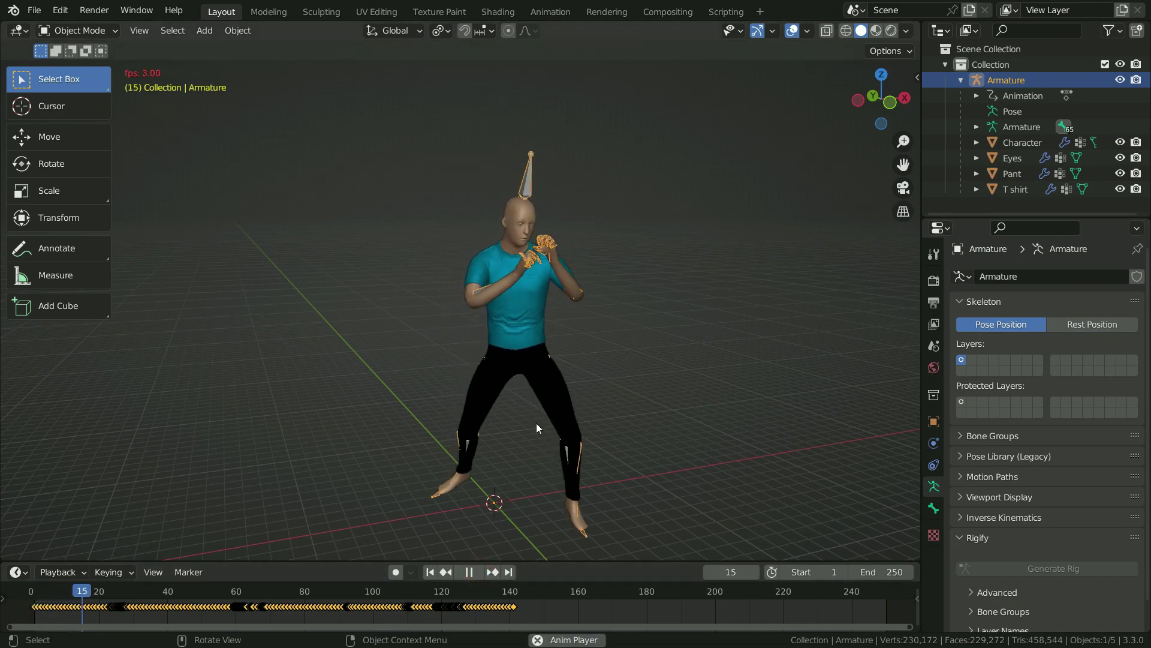
left_click(471, 572)
scroll(544, 343, "up", 4)
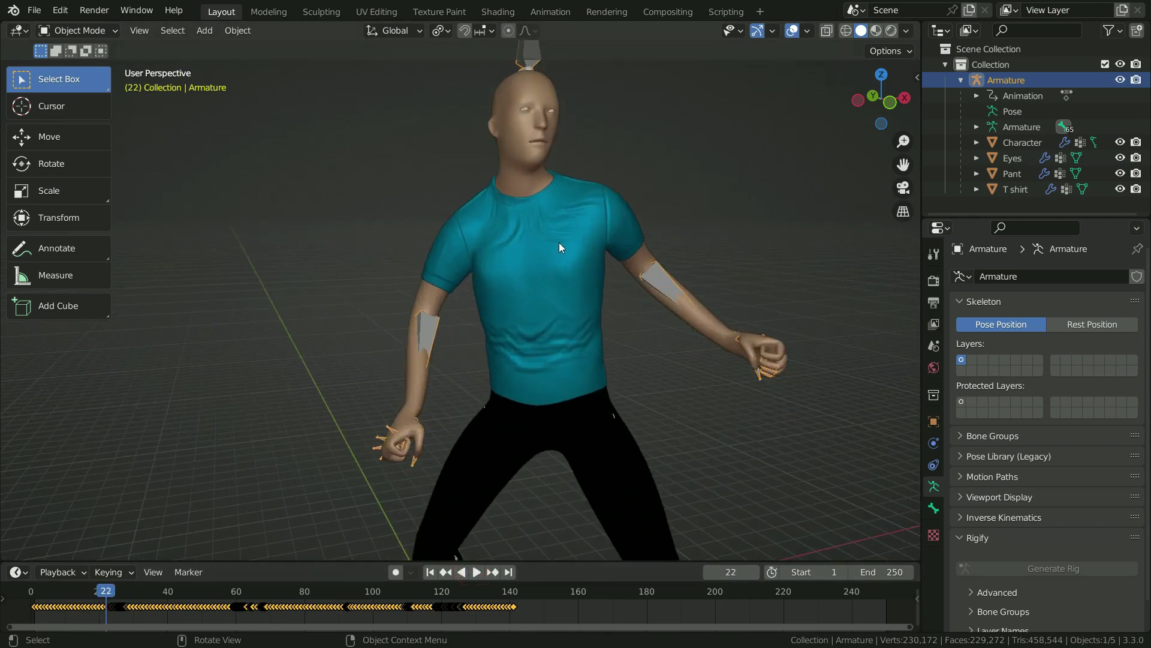
- Select the T-shirt and turn on the wireframe overlay for the whole scene
left_click(567, 242)
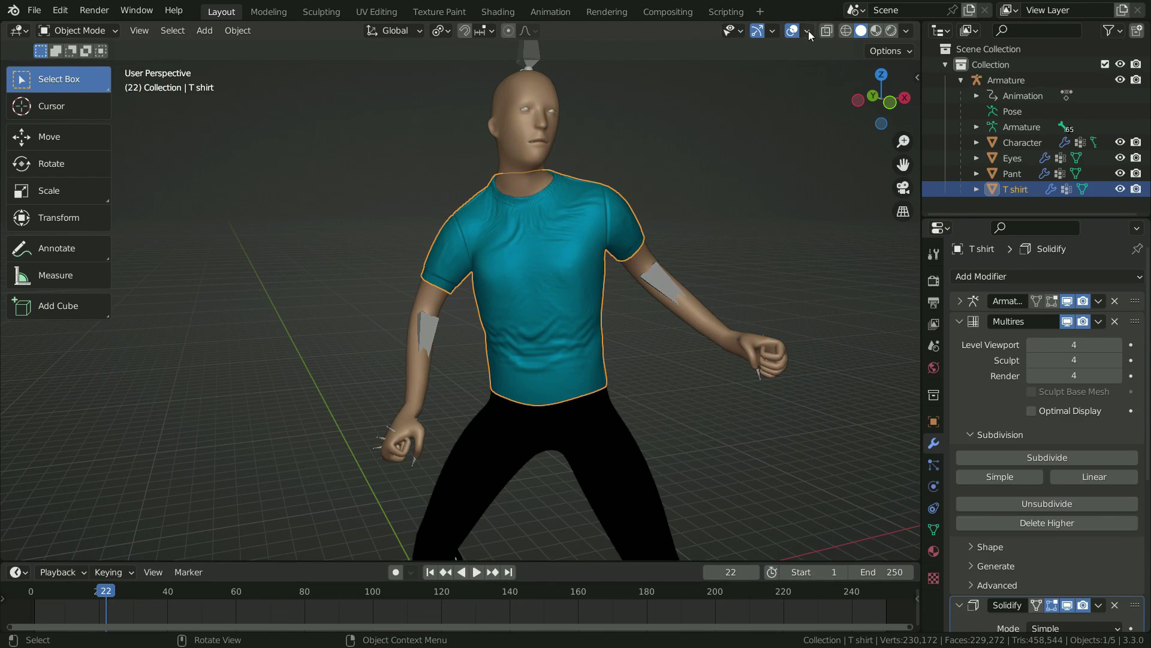
left_click(808, 31)
left_click(711, 291)
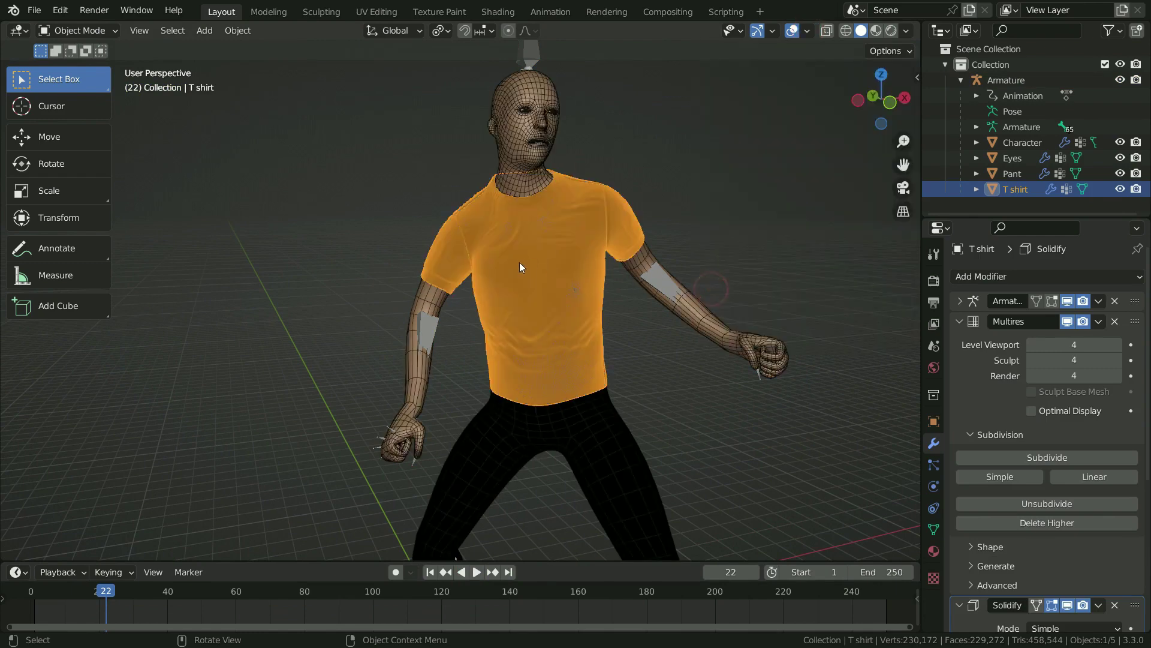
- Lower the T-shirt's Multires viewport level to 0
scroll(577, 241, "up", 2)
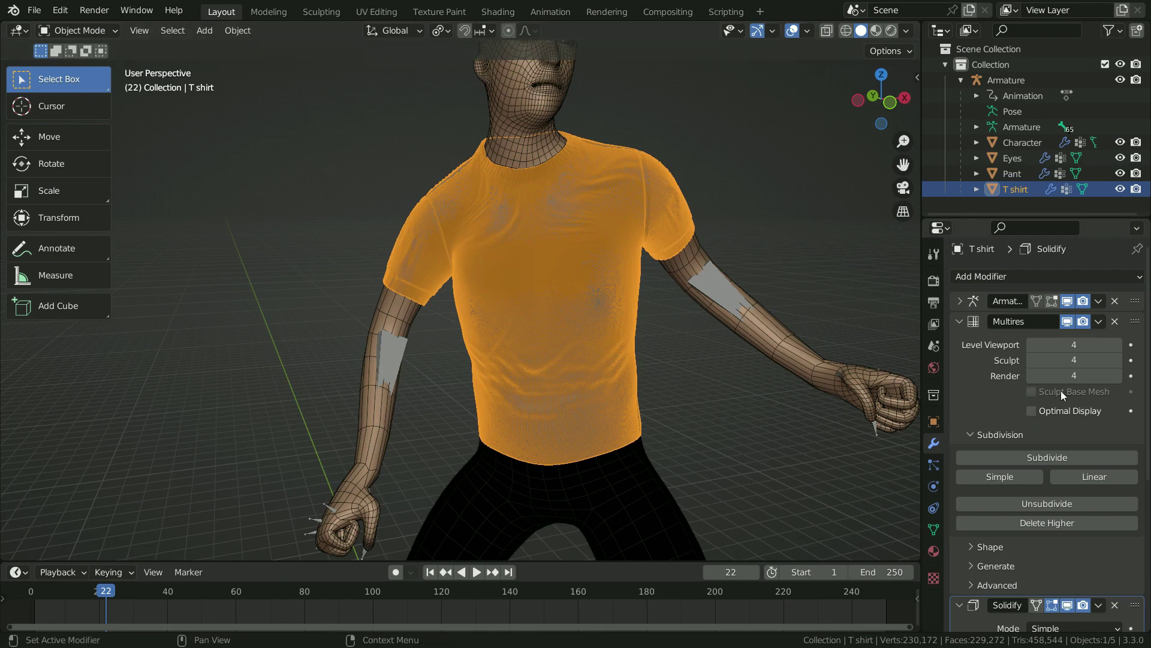
left_click(1032, 343)
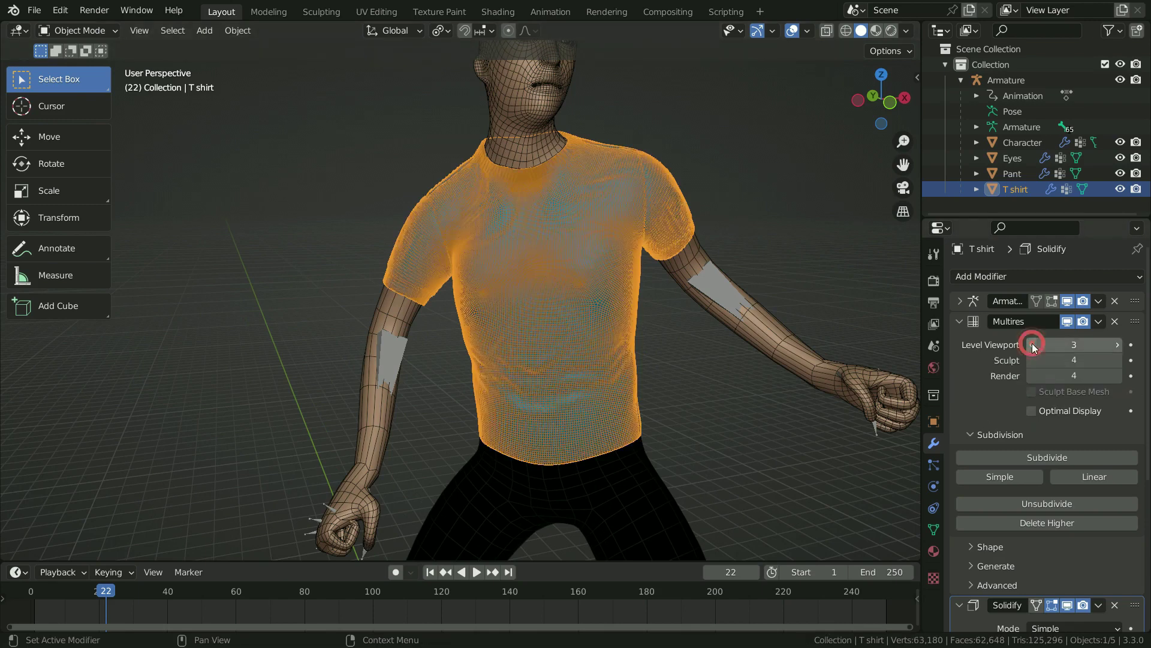
left_click(1032, 343)
left_click(1031, 343)
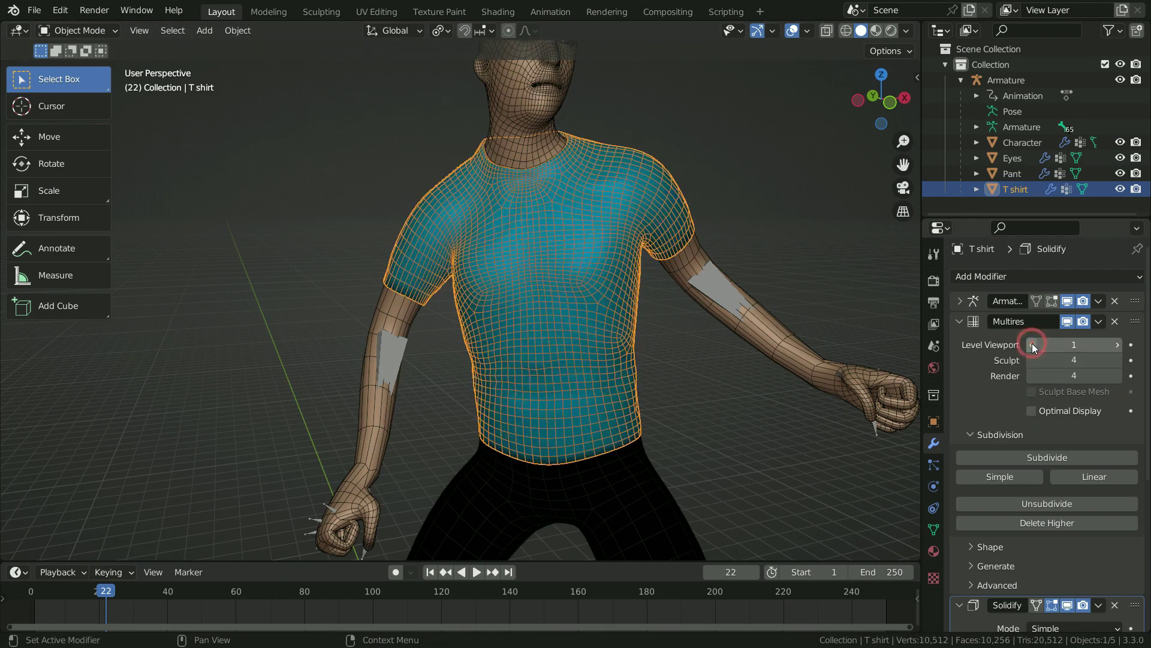
left_click(1032, 343)
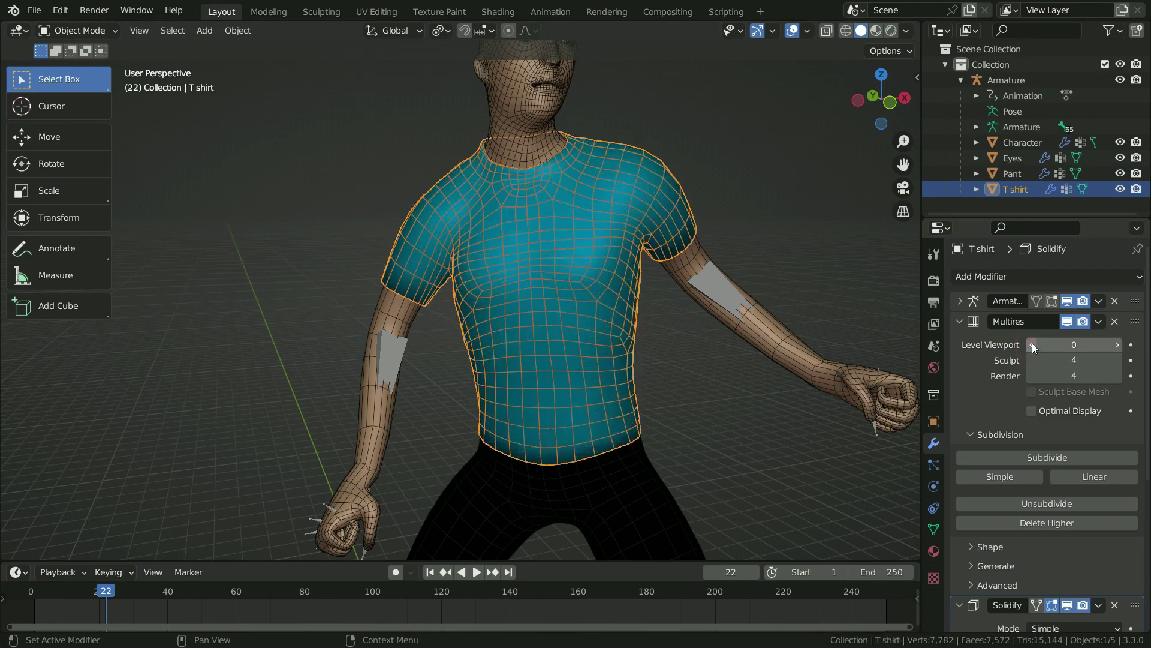
- Play the animation with the low-resolution T-shirt, stop it, return to frame 1 and examine the shirt's mesh
left_click(476, 572)
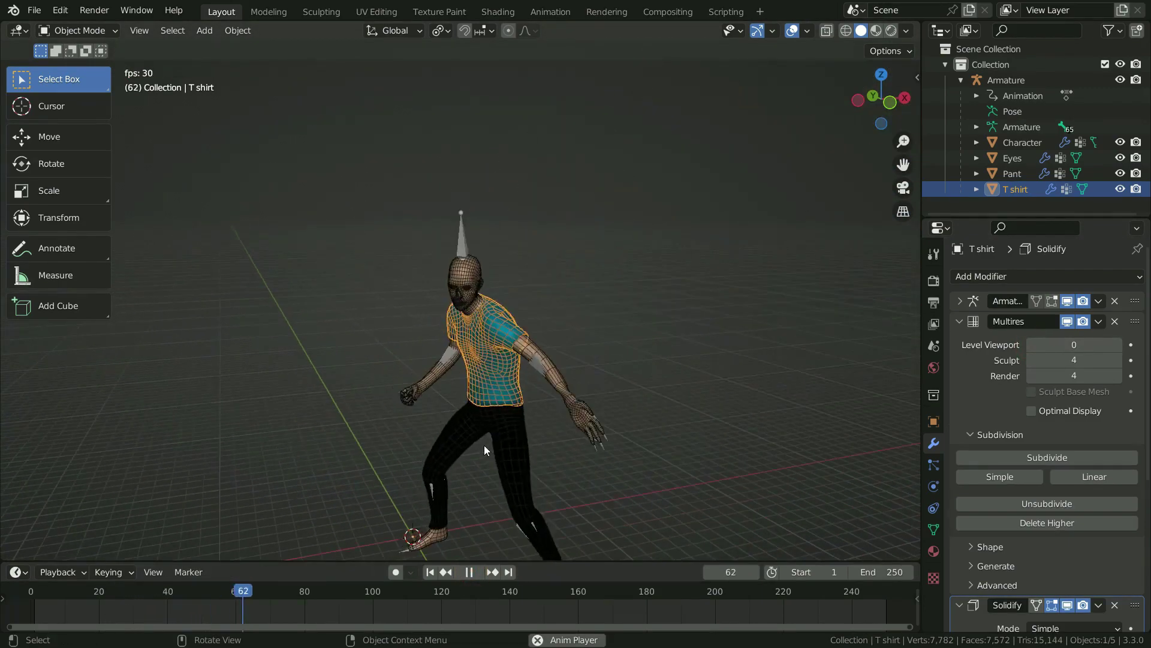
left_click(469, 572)
left_click(429, 572)
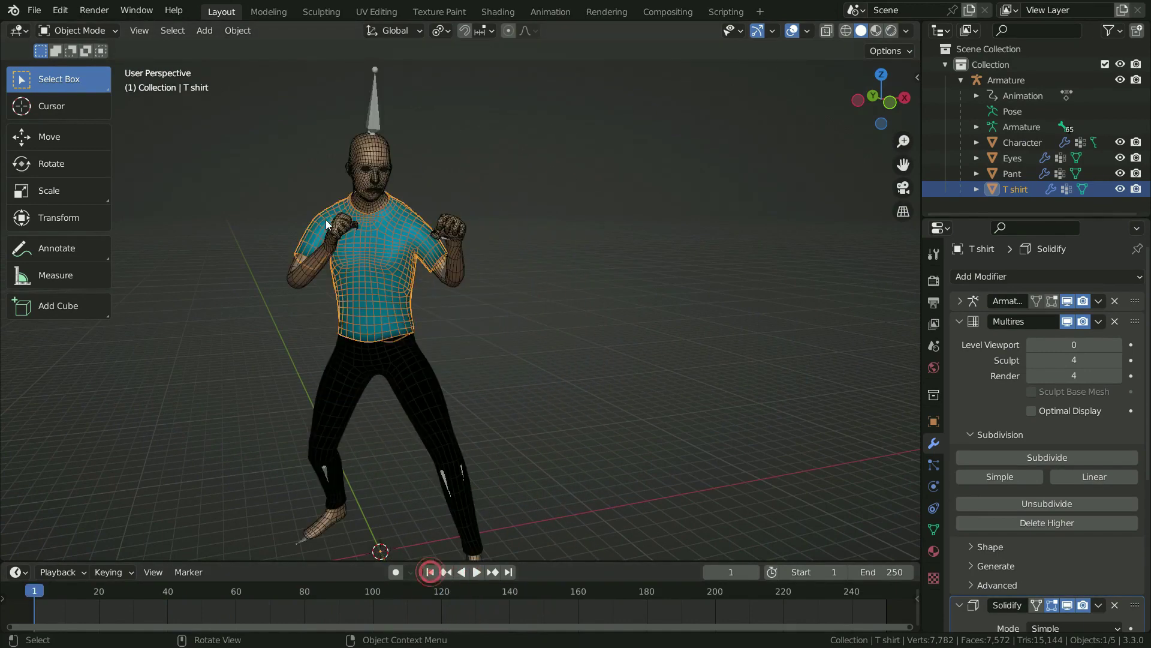
scroll(376, 268, "up", 7)
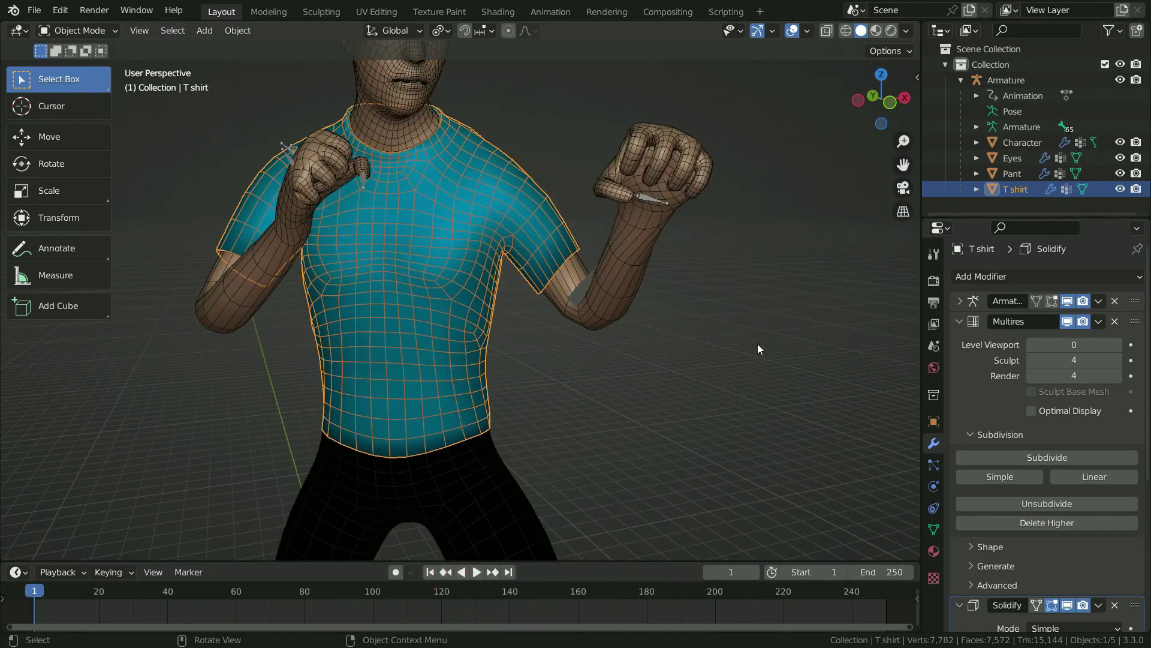
scroll(325, 282, "up", 4)
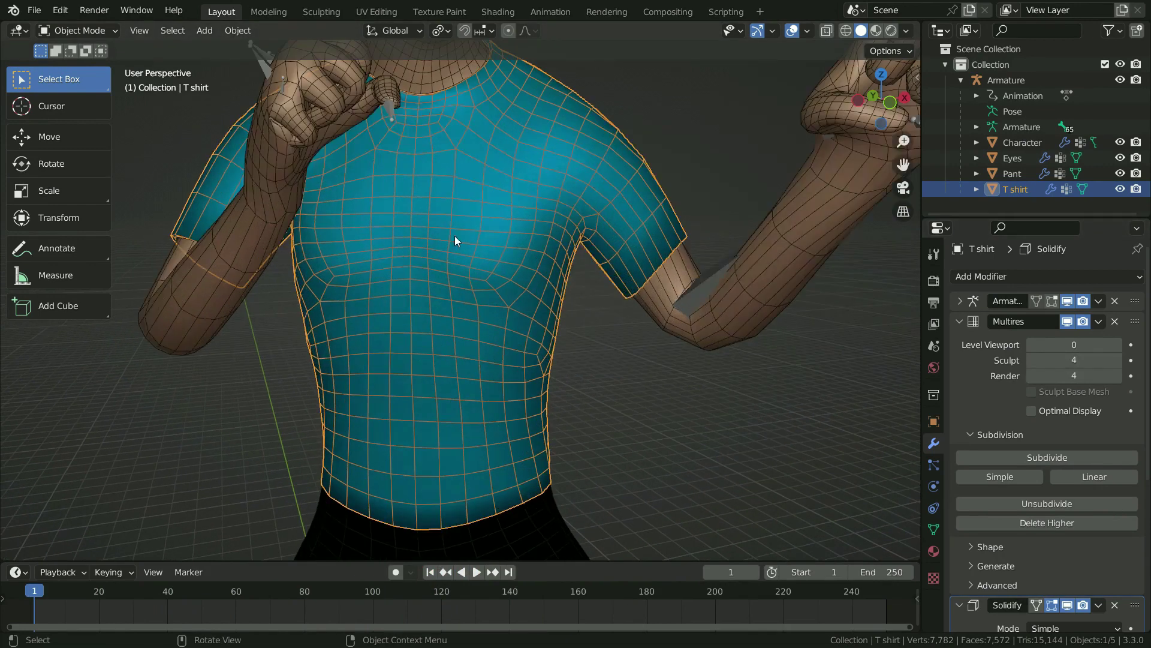
- Raise the Multires viewport level to 4 and deselect the T-shirt
left_click(1117, 345)
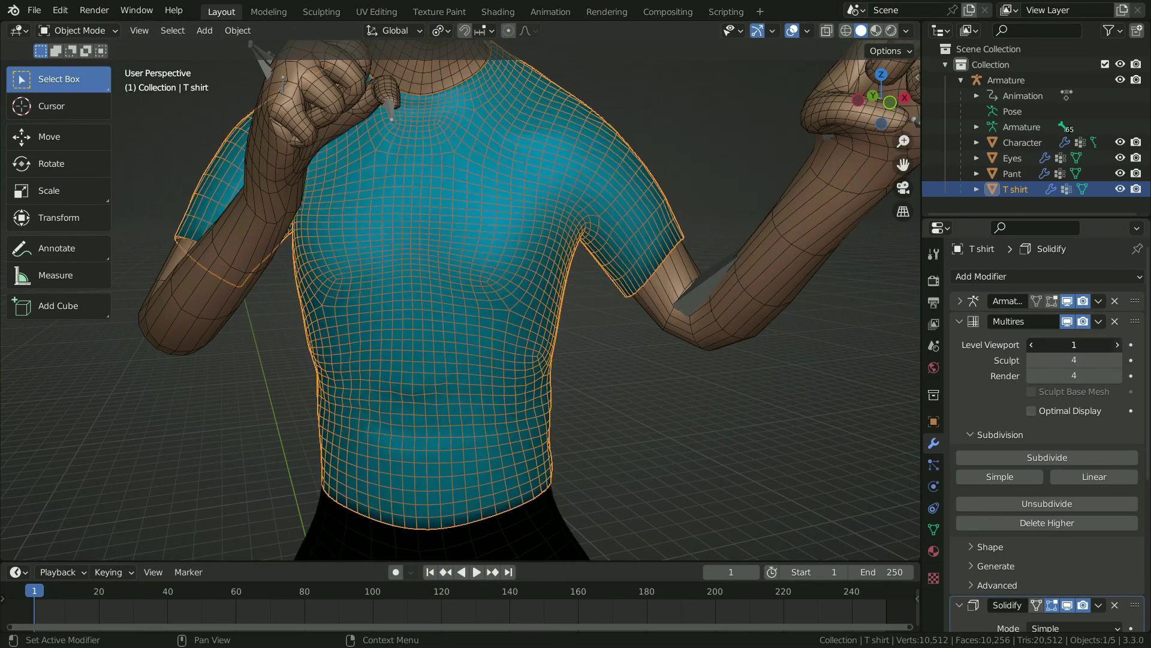
left_click(1117, 344)
left_click(1117, 345)
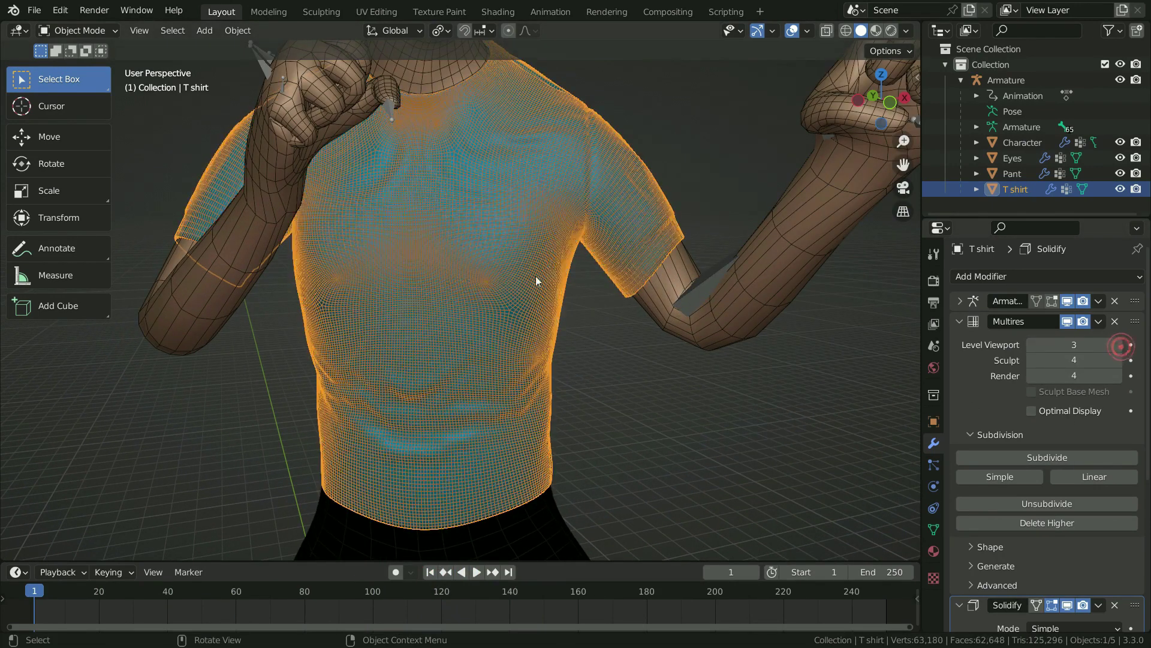
left_click(610, 332)
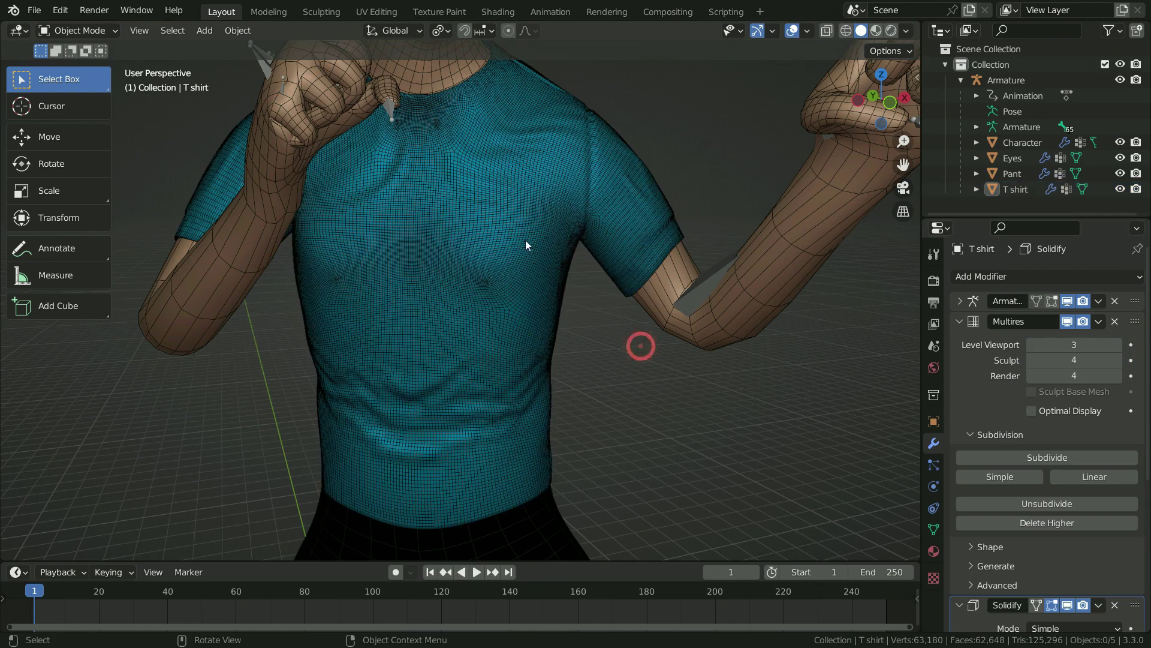
left_click(1117, 346)
- Inspect the dense T-shirt mesh and turn off the wireframe overlay
scroll(448, 377, "down", 3)
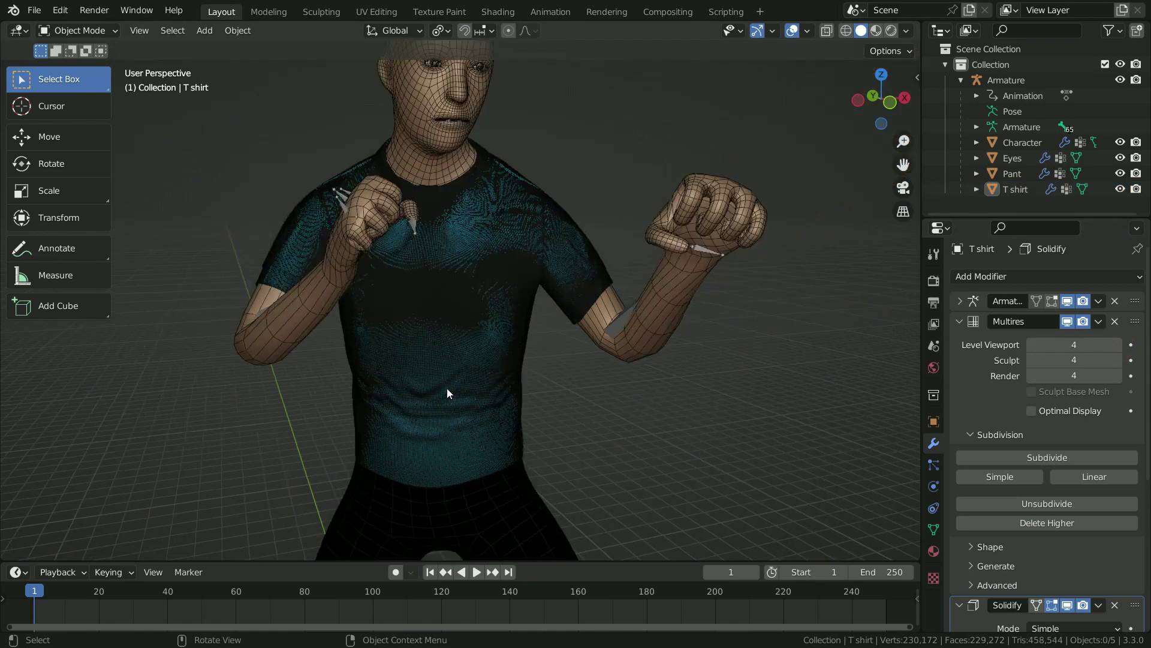
scroll(464, 343, "up", 1)
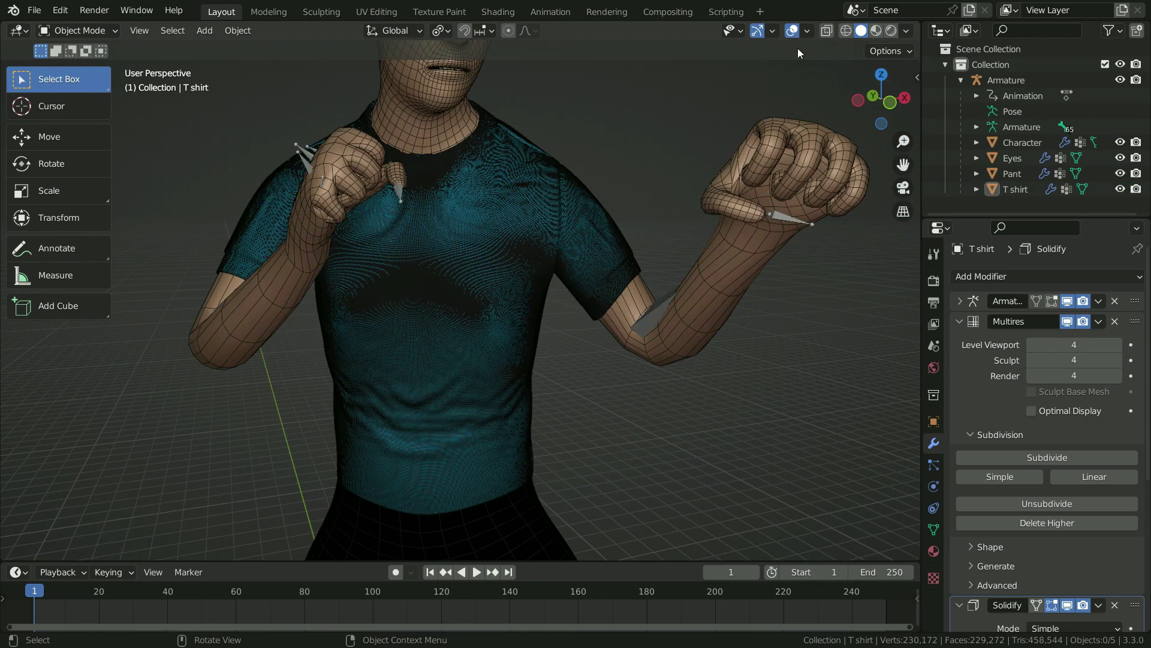
left_click(807, 31)
left_click(710, 289)
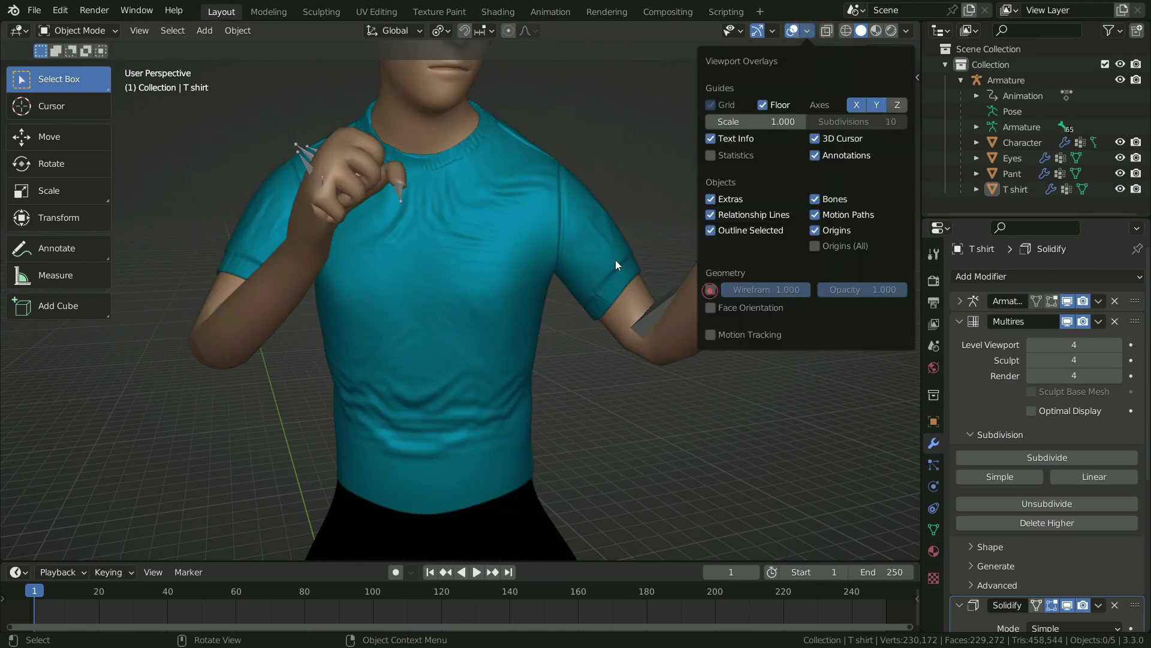
- Step the Multires viewport level down and back up to 4 to compare the fold detail
left_click(1031, 345)
left_click(1032, 345)
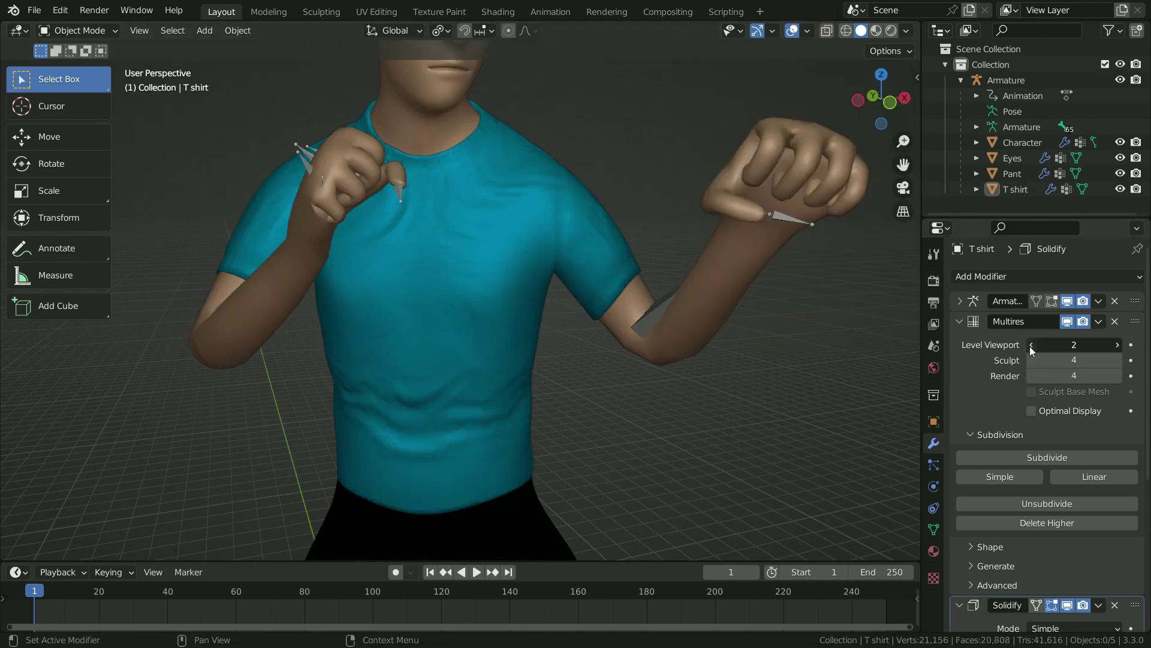
left_click(1031, 348)
left_click(1030, 347)
left_click(1119, 345)
left_click(1119, 345)
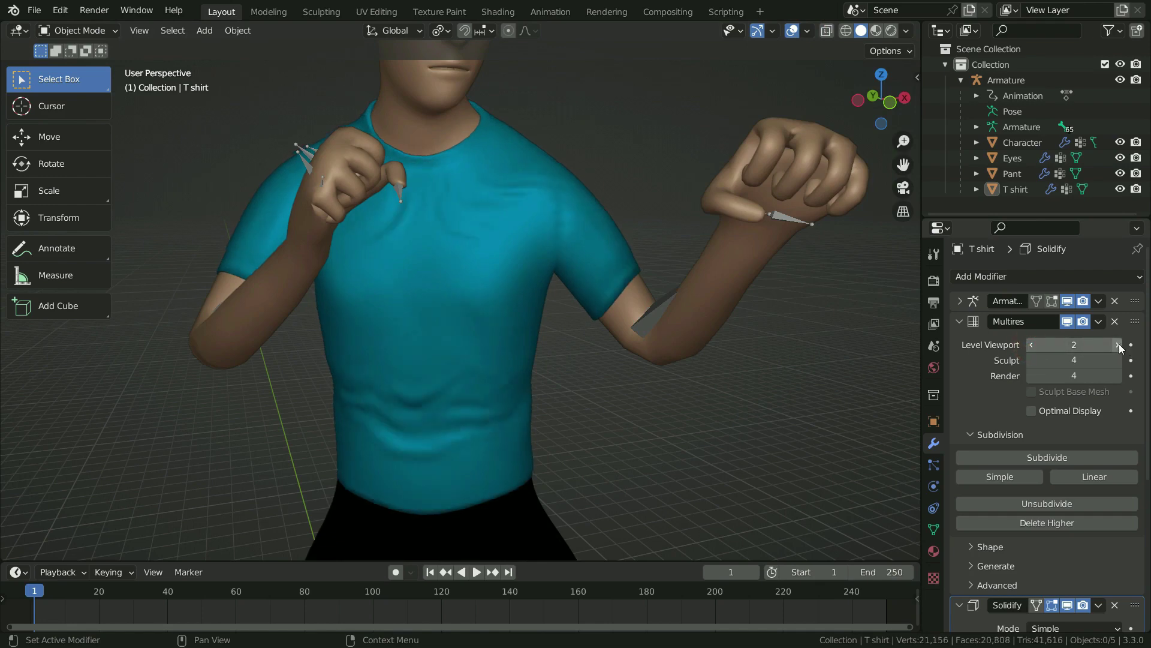
left_click(1118, 345)
left_click(1118, 345)
- Select the armature and set its skeleton to Rest Position
scroll(479, 324, "down", 3)
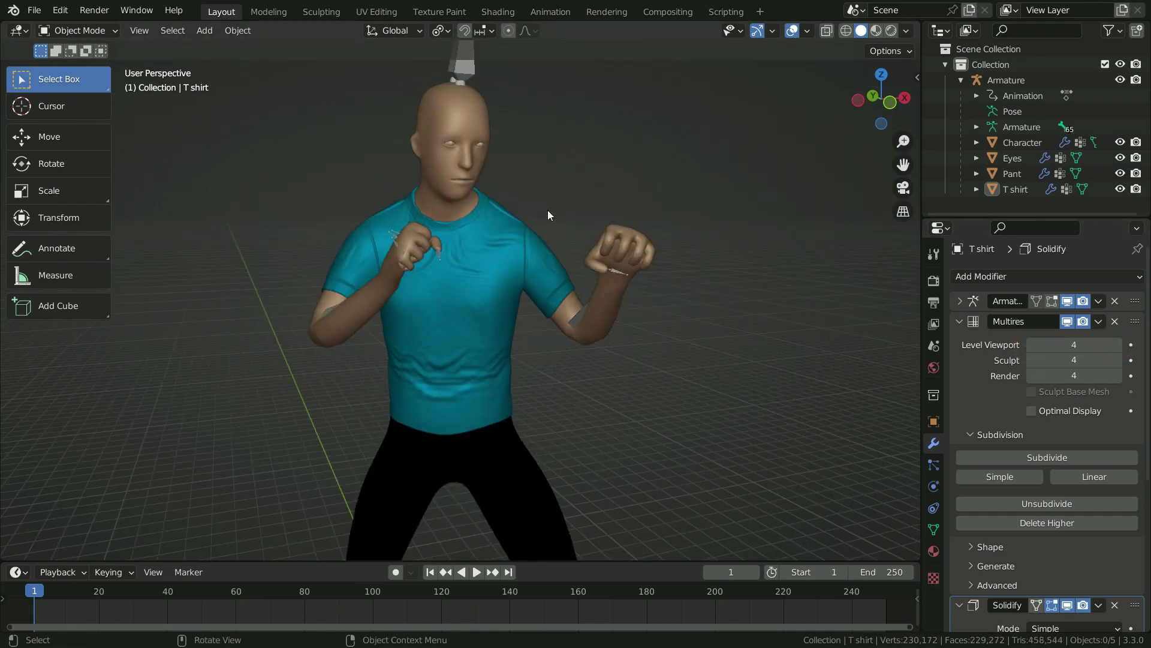
scroll(548, 210, "down", 2)
left_click(498, 134)
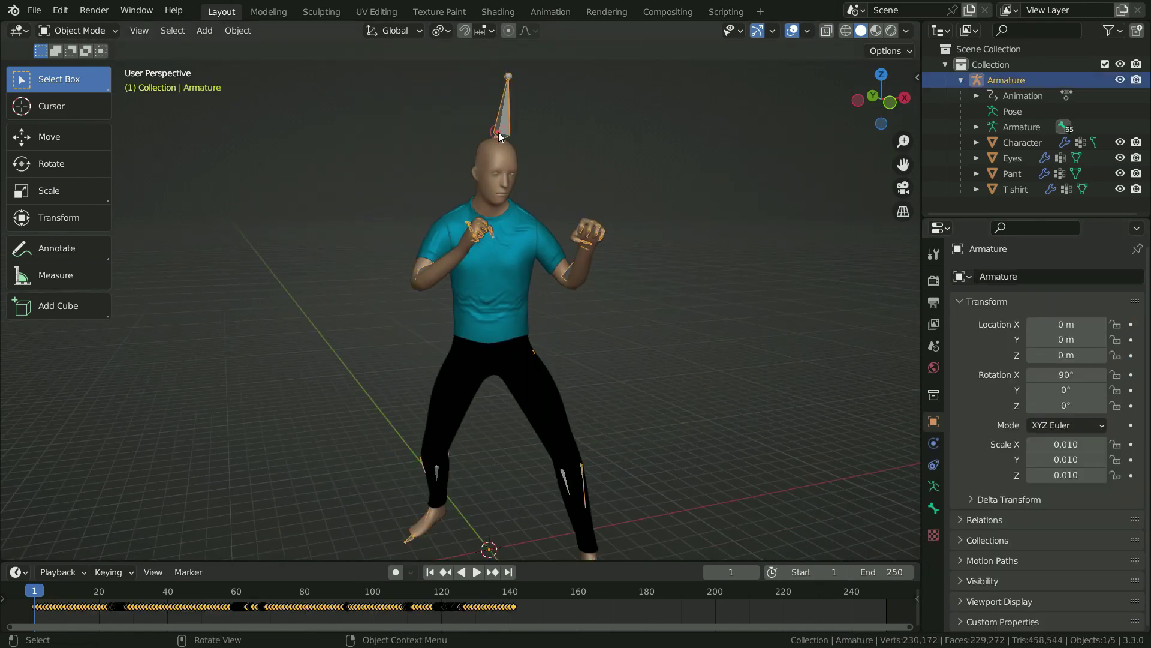
left_click(931, 487)
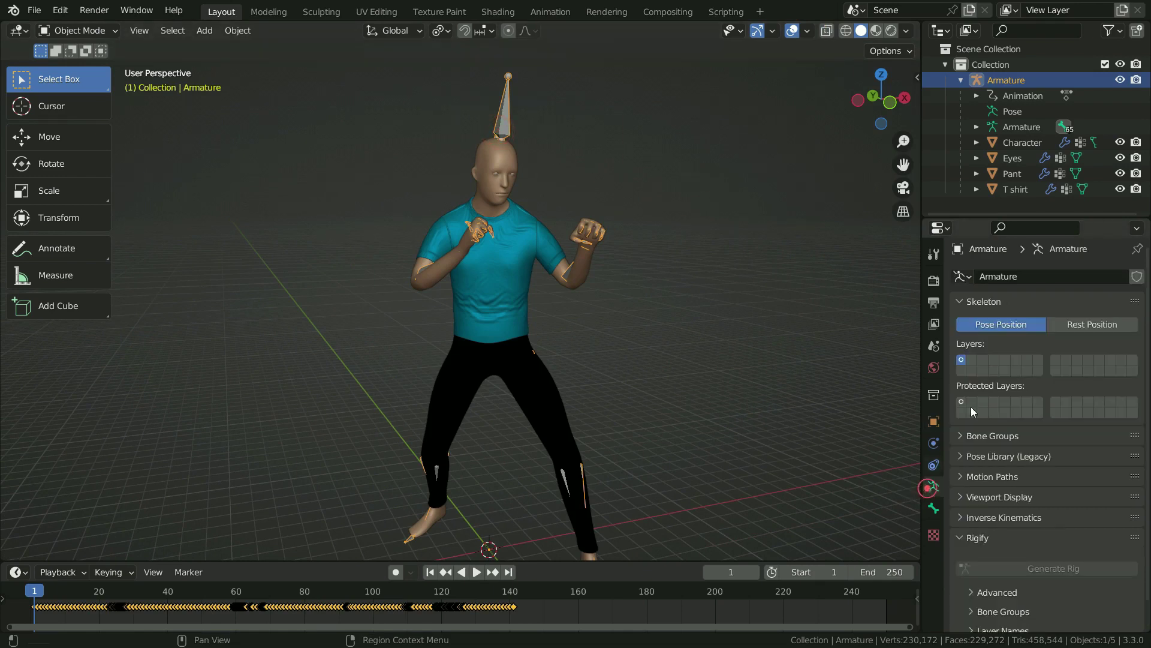
left_click(1056, 327)
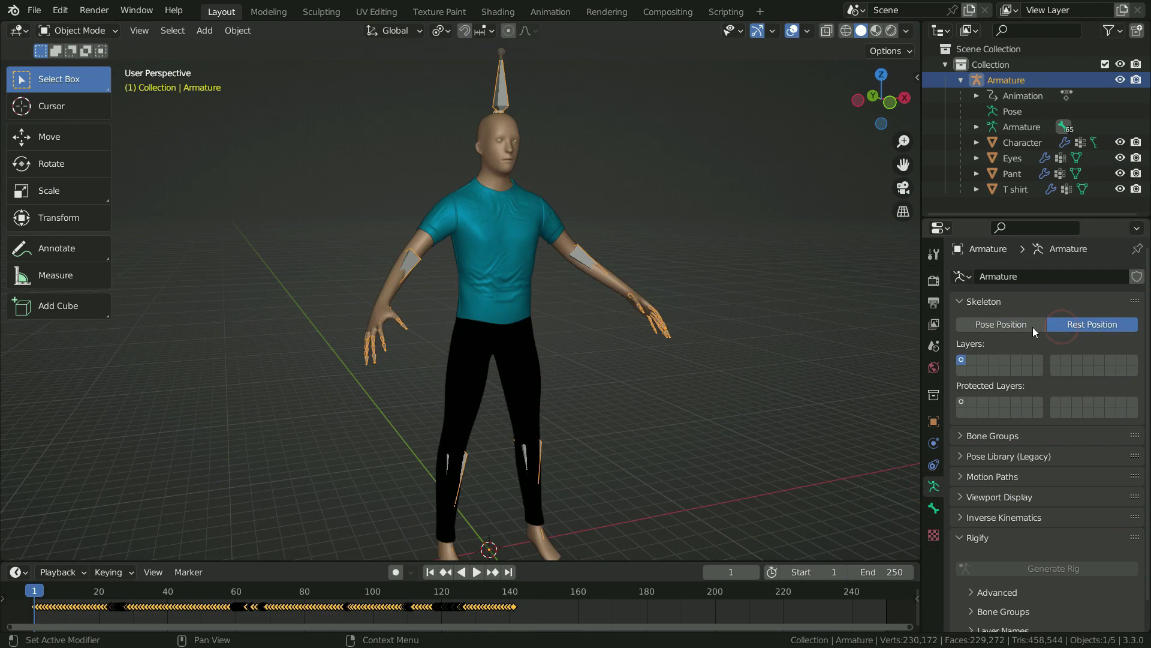
- Select the T-shirt and switch to the UV Editing workspace
left_click(520, 236)
left_click(376, 13)
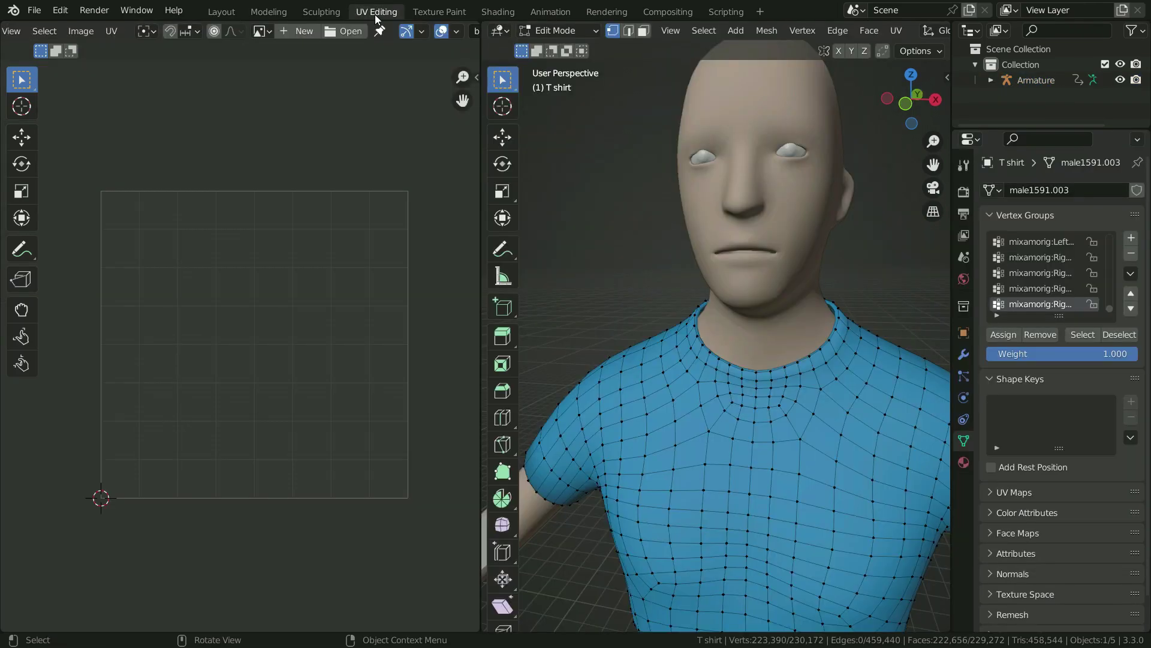
- Mark seams on the T-shirt over both shoulders from collar to sleeve opening and from the sleeve openings along the underarms and sides to the hem
middle_click_drag(680, 288, 780, 287)
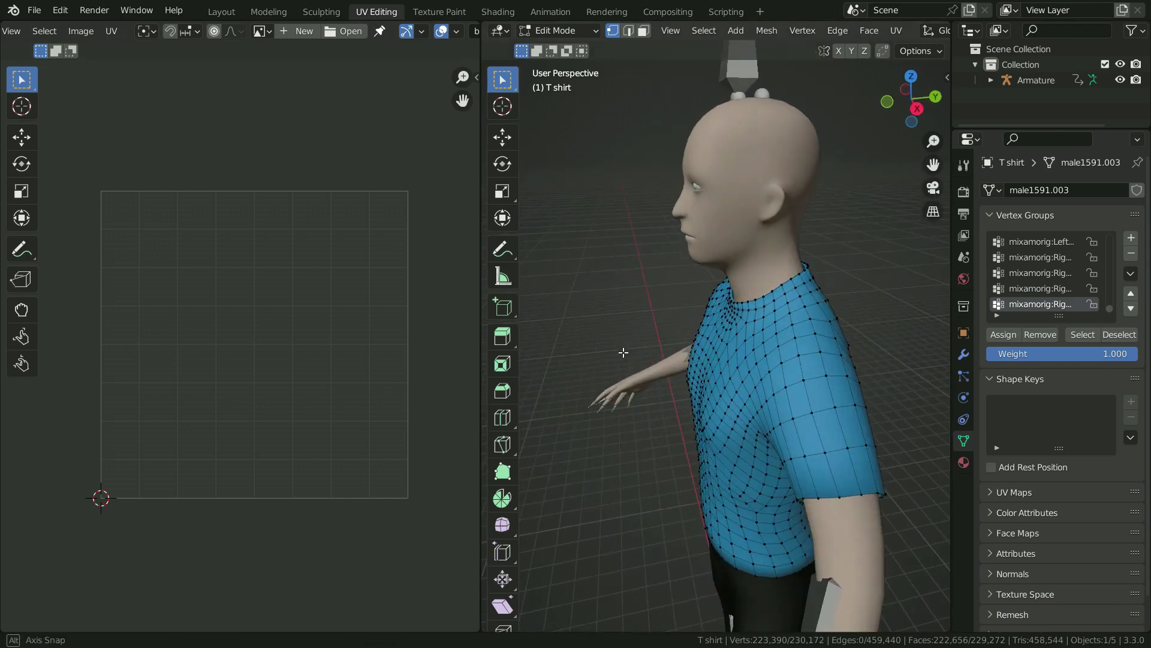
left_click(789, 282)
left_click(860, 493, "ctrl")
middle_click_drag(836, 499, 753, 306)
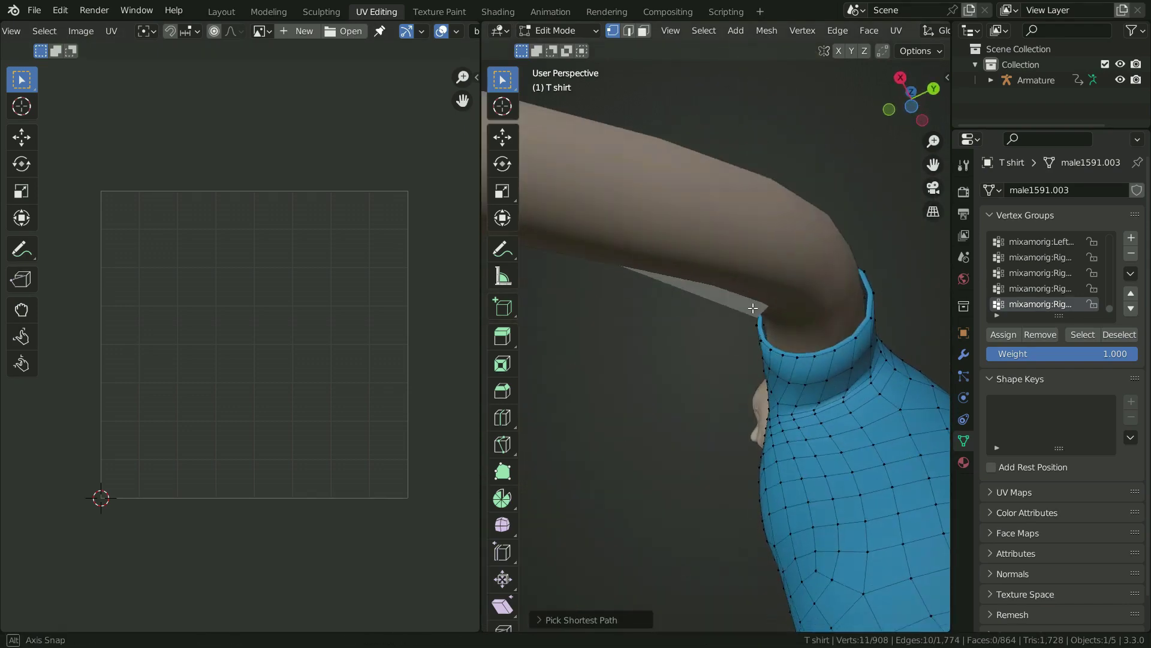
left_click(856, 334, "shift")
middle_click_drag(839, 408, 756, 327)
left_click(888, 498, "ctrl")
middle_click_drag(888, 497, 717, 305)
left_click(778, 321, "ctrl")
left_click(736, 454, "ctrl")
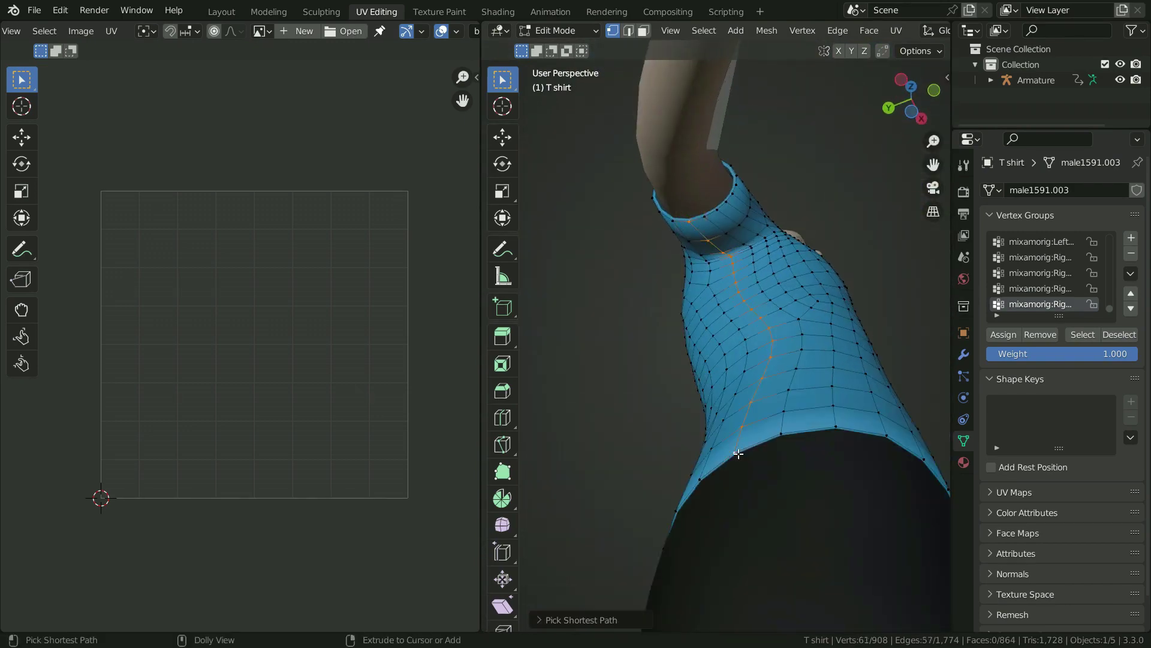
middle_click_drag(738, 455, 812, 451)
left_click(837, 31)
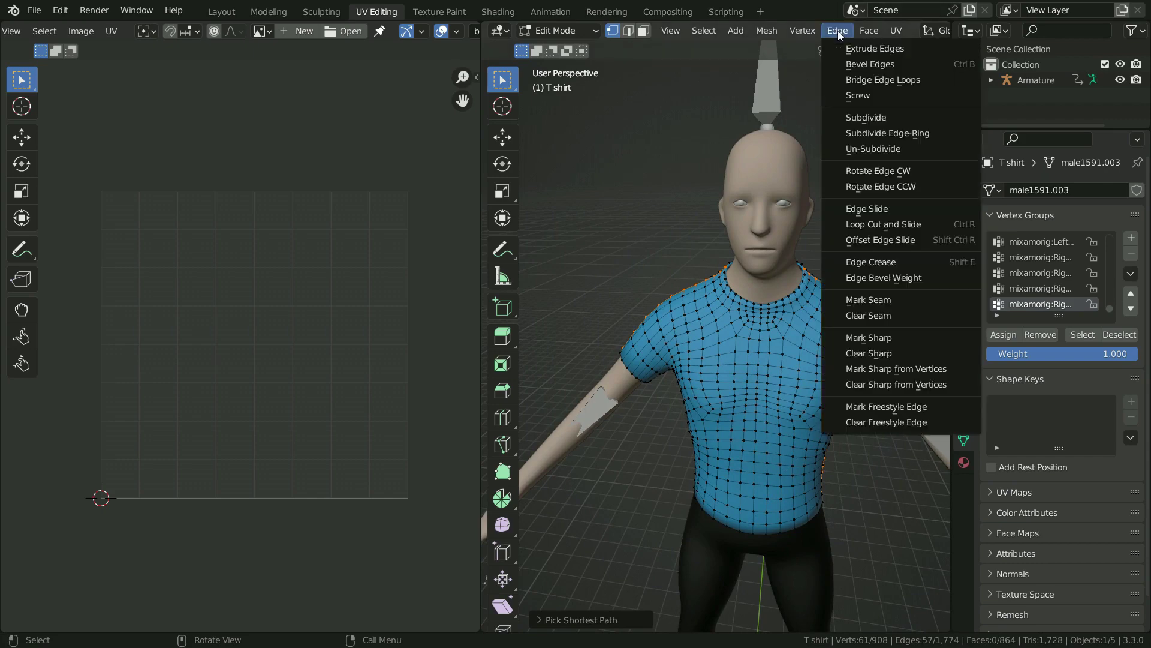
left_click(857, 300)
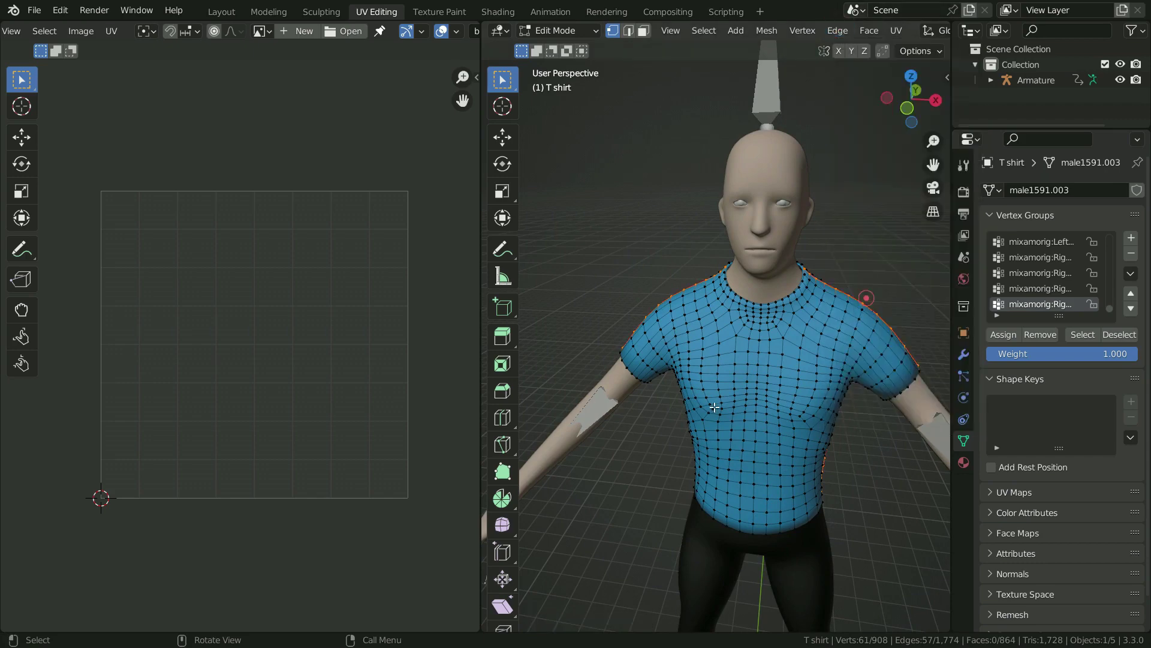
- Unwrap the entire T-shirt mesh with the Angle Based method and a margin of 0.661
middle_click_drag(856, 299, 728, 359)
key("a")
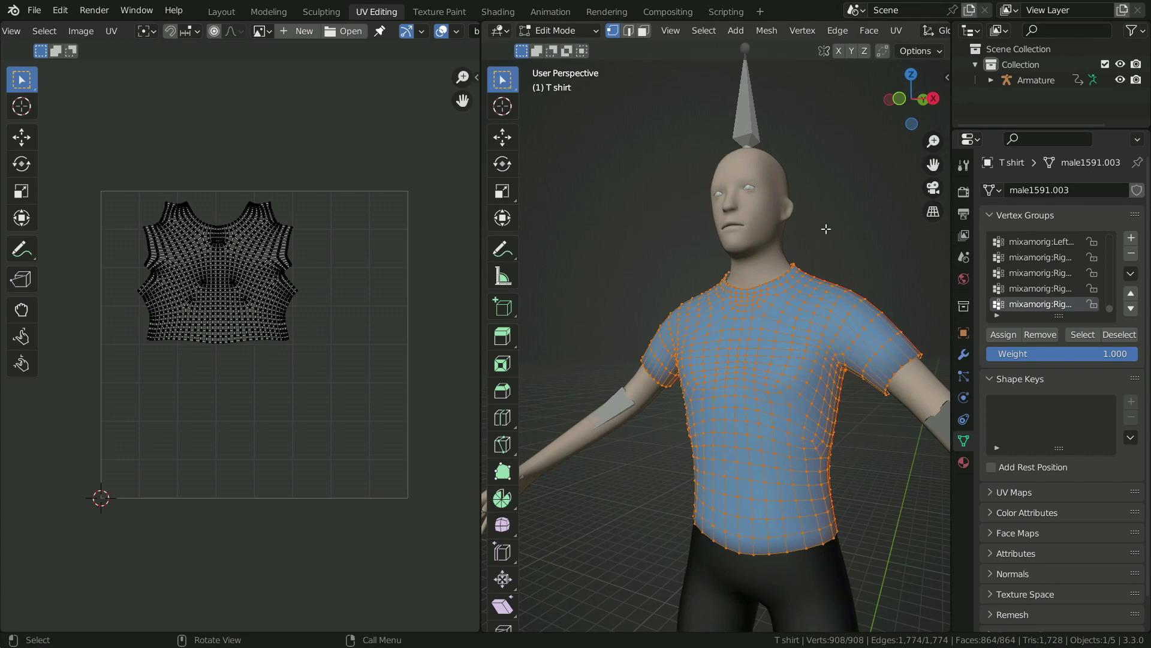
left_click(894, 31)
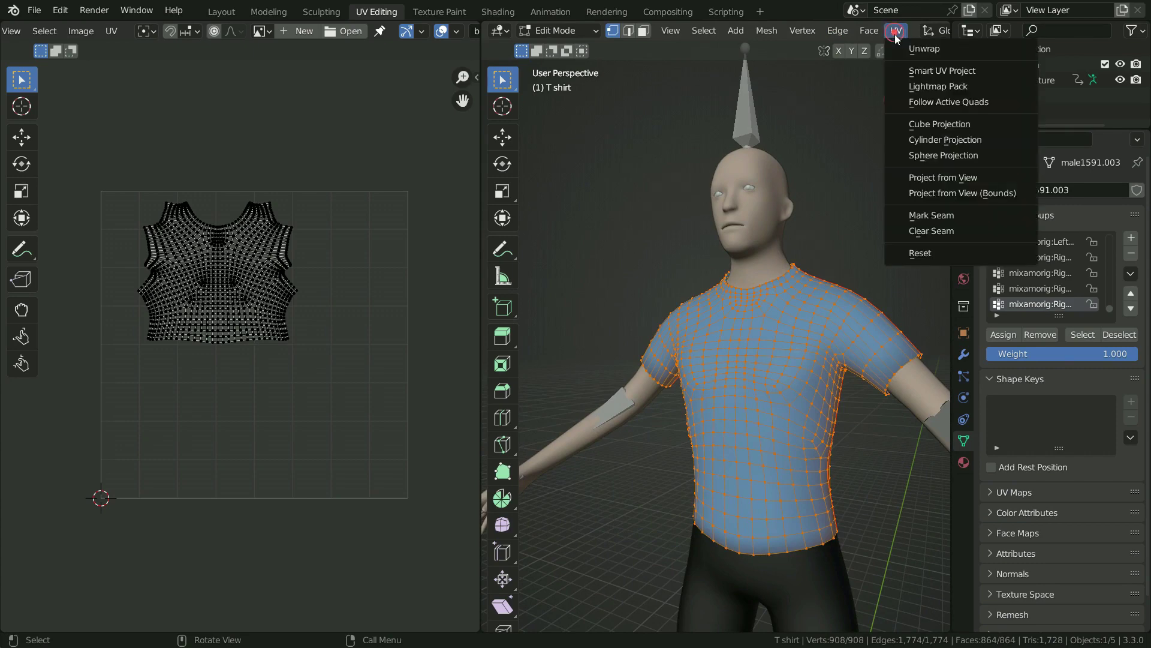
left_click(938, 51)
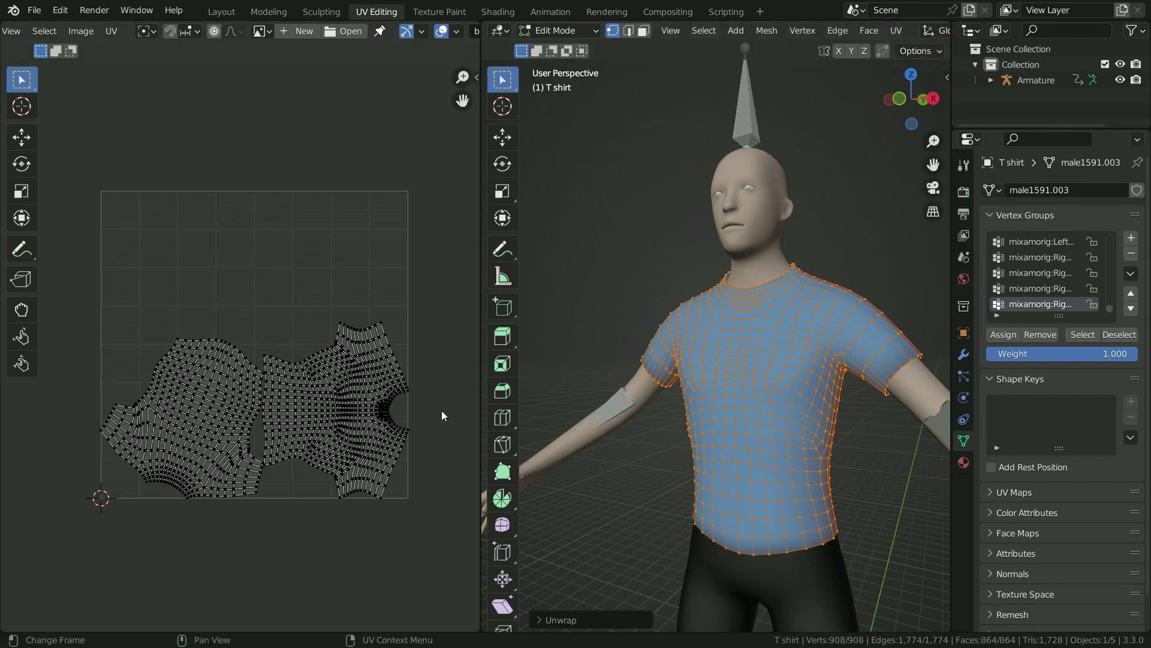
left_click(577, 621)
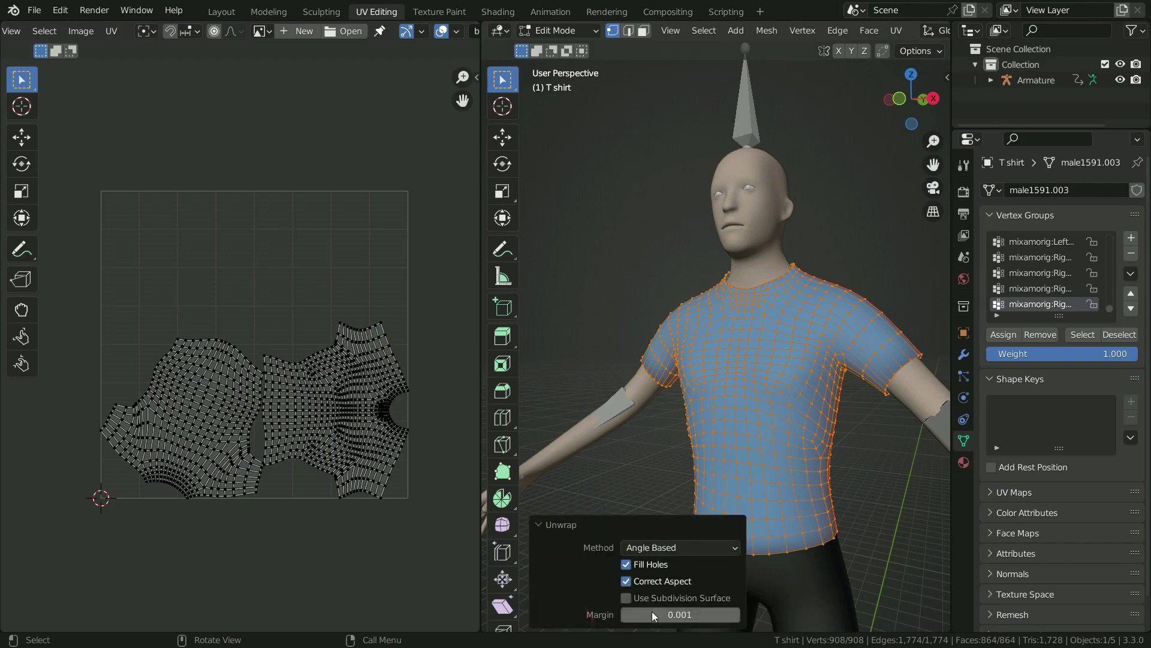
left_click_drag(653, 614, 739, 614)
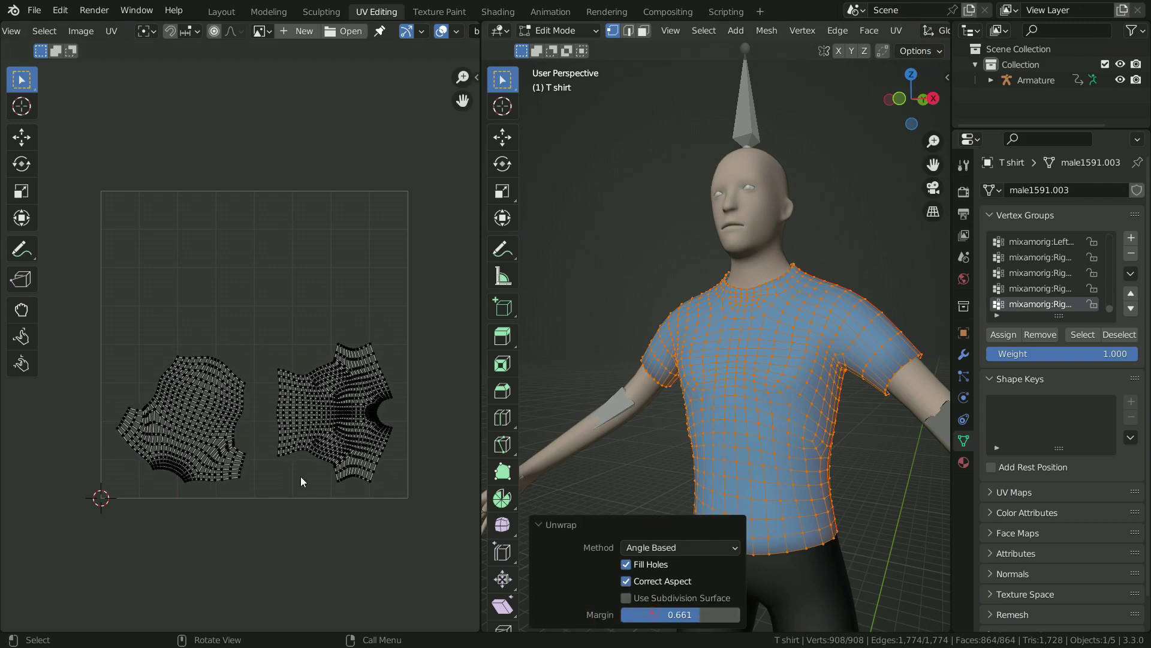
- Rotate both T-shirt UV islands upright and move the second one closer beside the first
key("l")
key("r")
left_click(330, 427)
key("alt+a")
key("l")
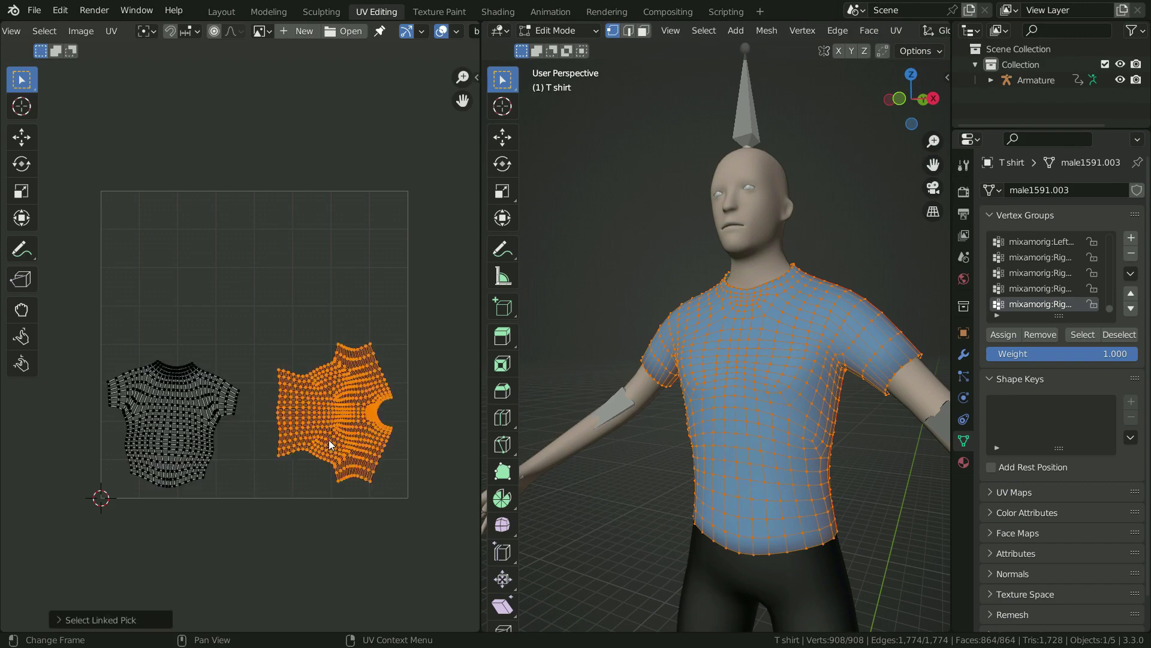
key("r")
left_click(372, 465)
key("g")
left_click(357, 464)
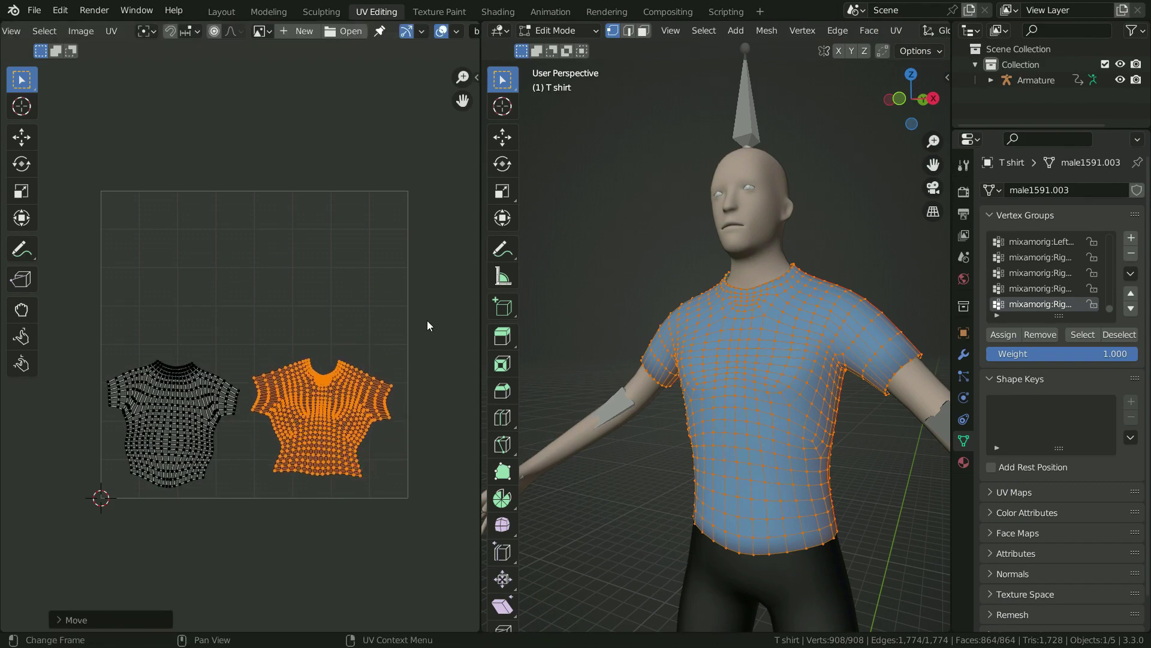
- Switch to the Shading workspace and add an Image Texture node to the T shirt material
left_click(490, 15)
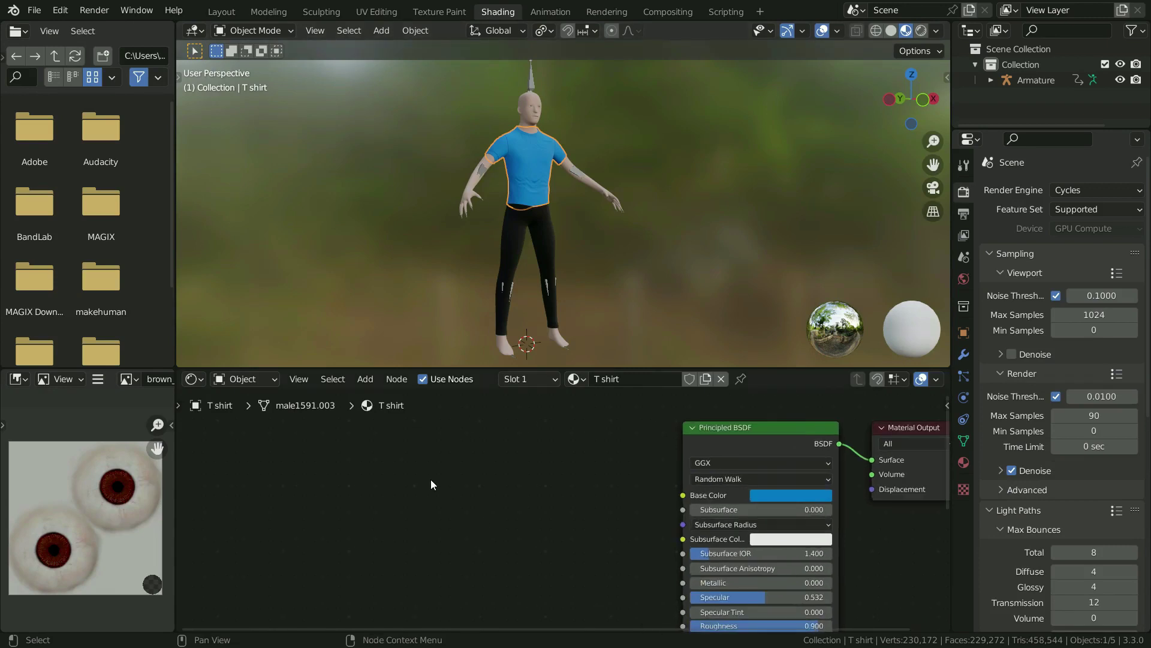
key("shift+a")
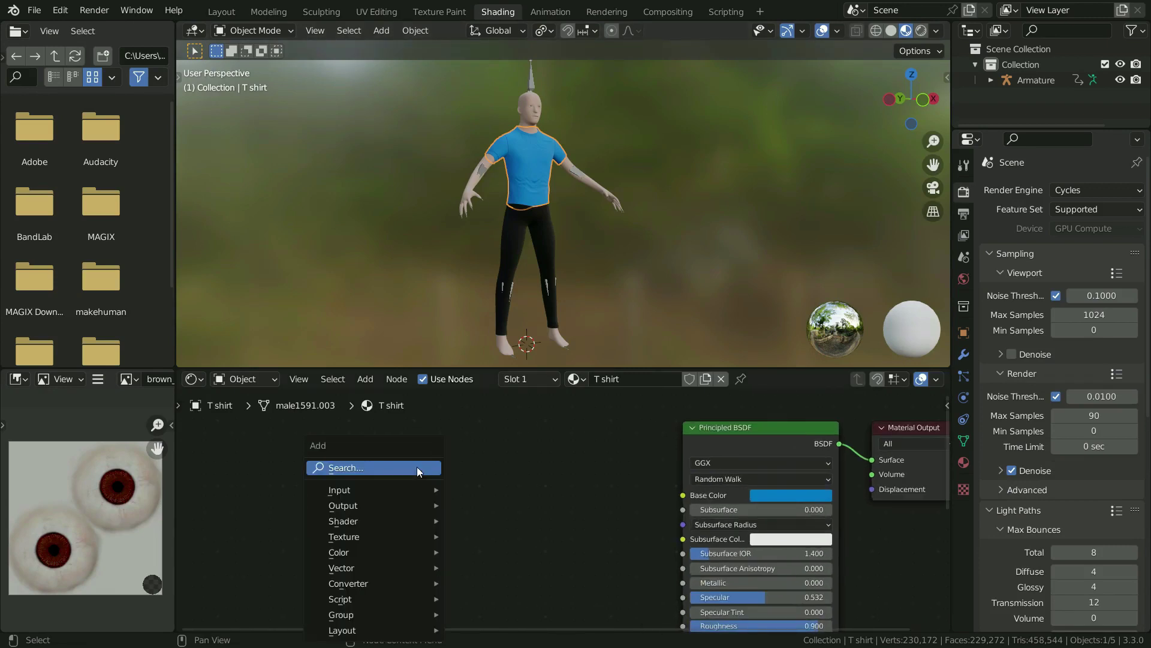
mouse_move(378, 534)
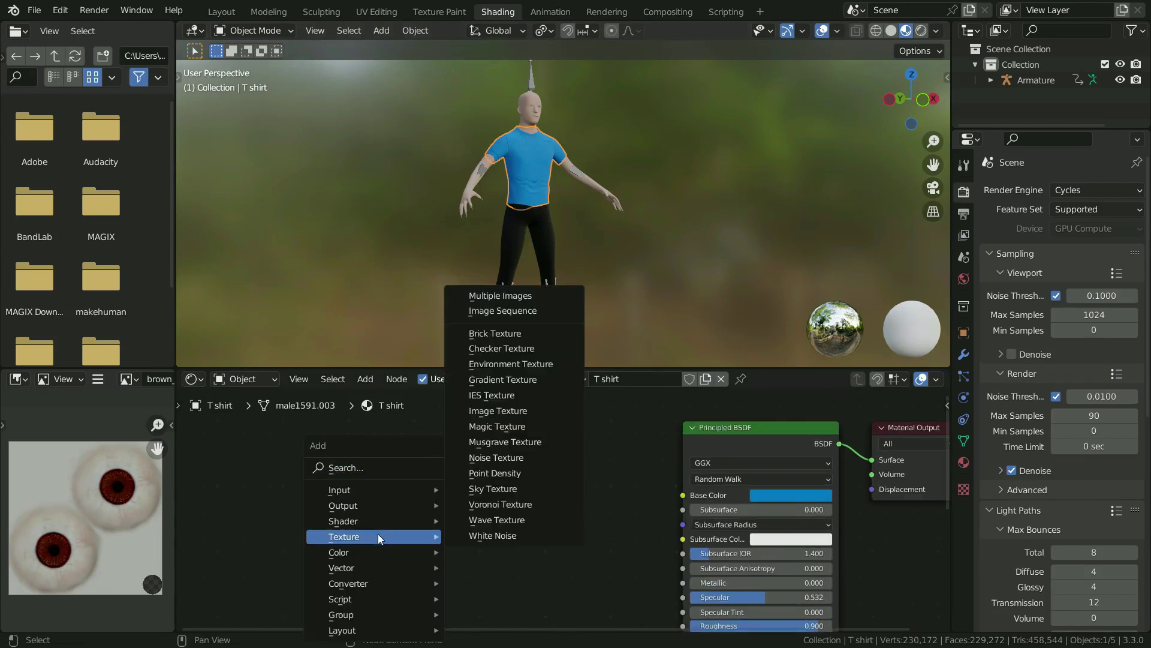
left_click(496, 412)
left_click(408, 465)
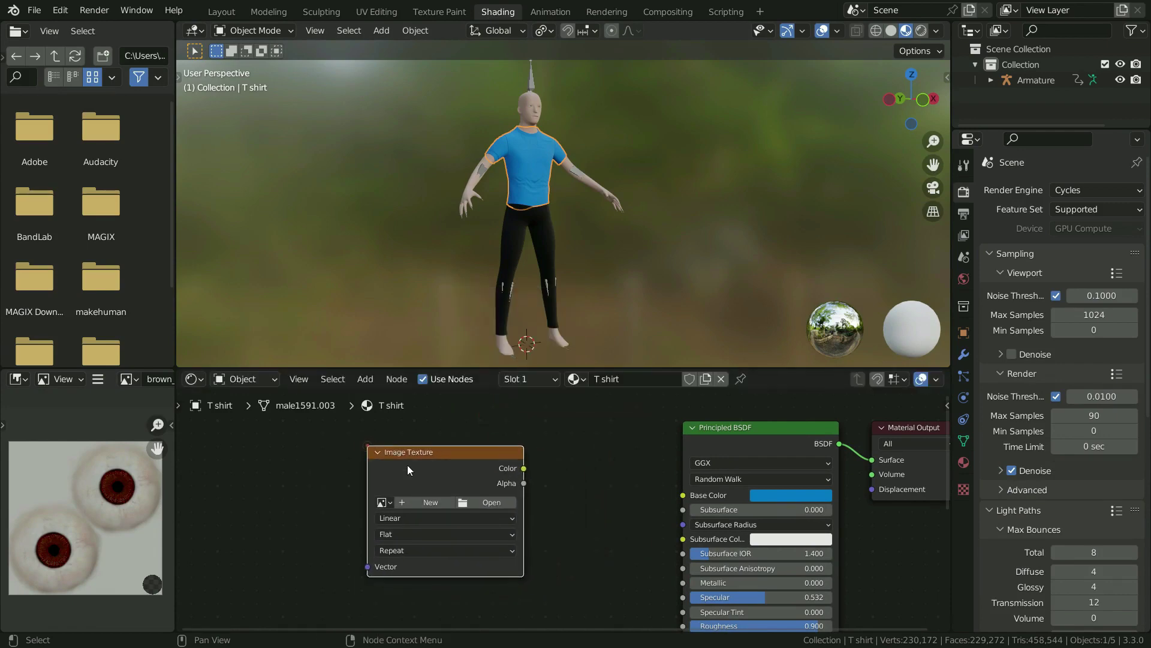
- Create a new 4096 × 4096 px image named Normal Map in the Image Texture node
scroll(449, 501, "up", 3)
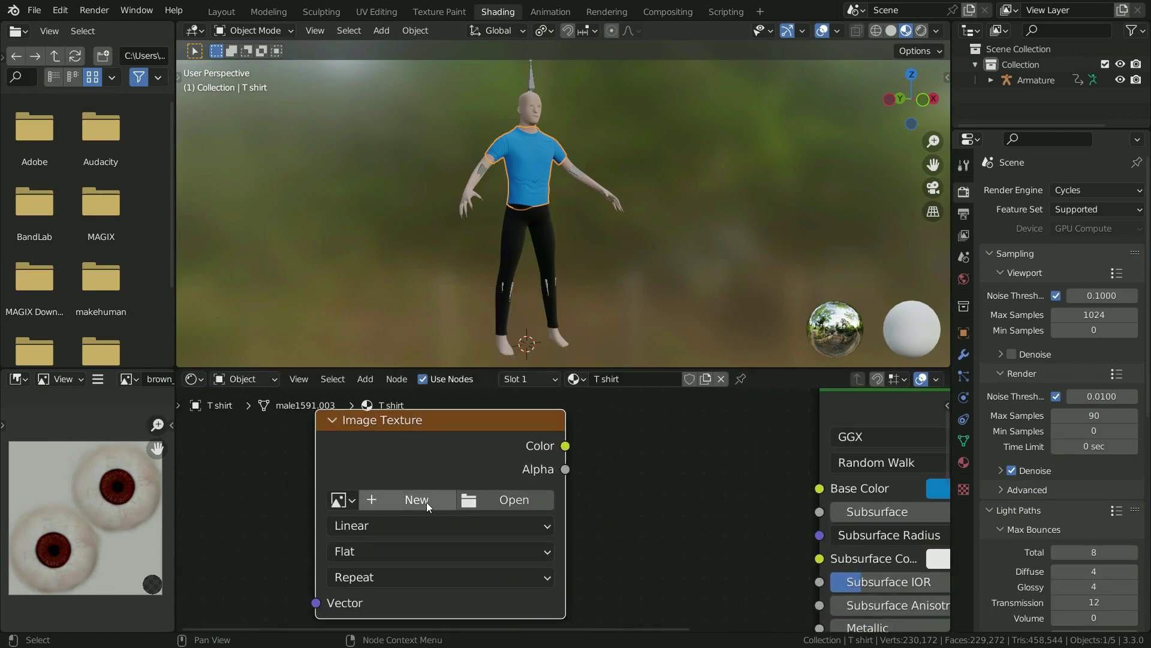
left_click(426, 502)
left_click(445, 493)
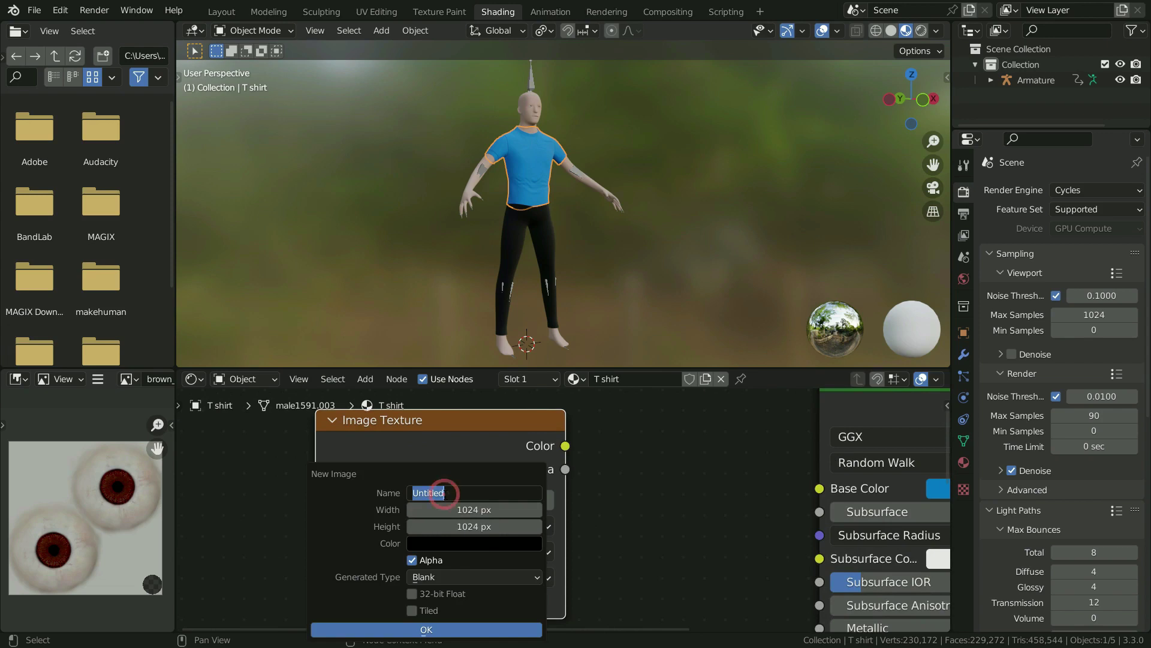
type("Normal Map")
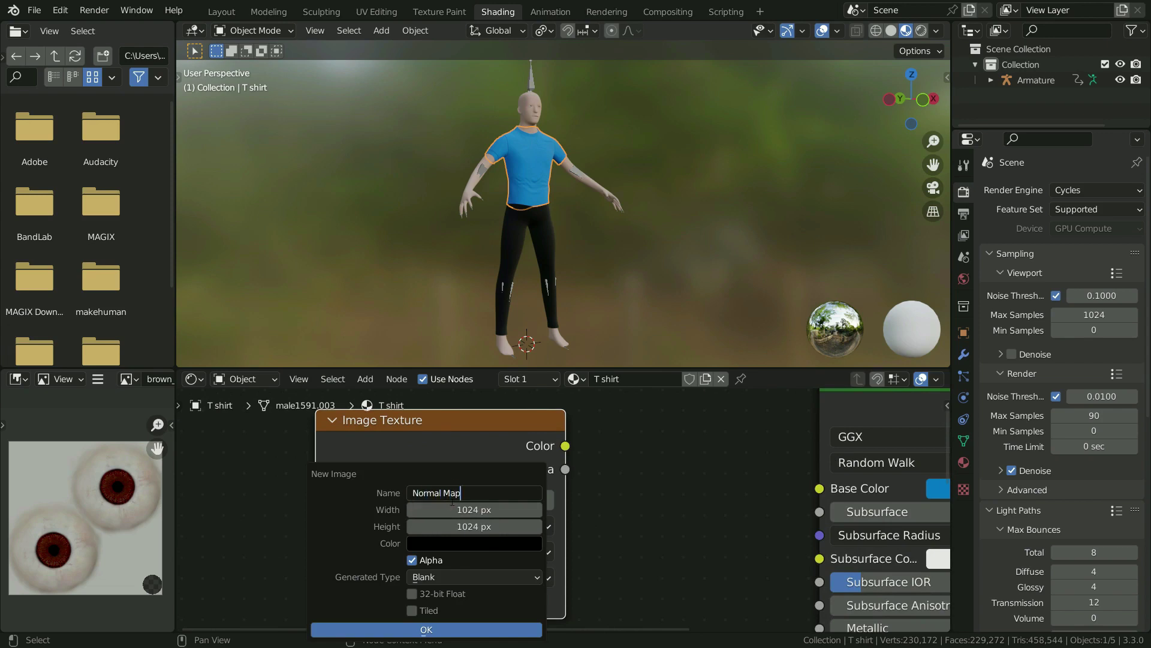
key("Return")
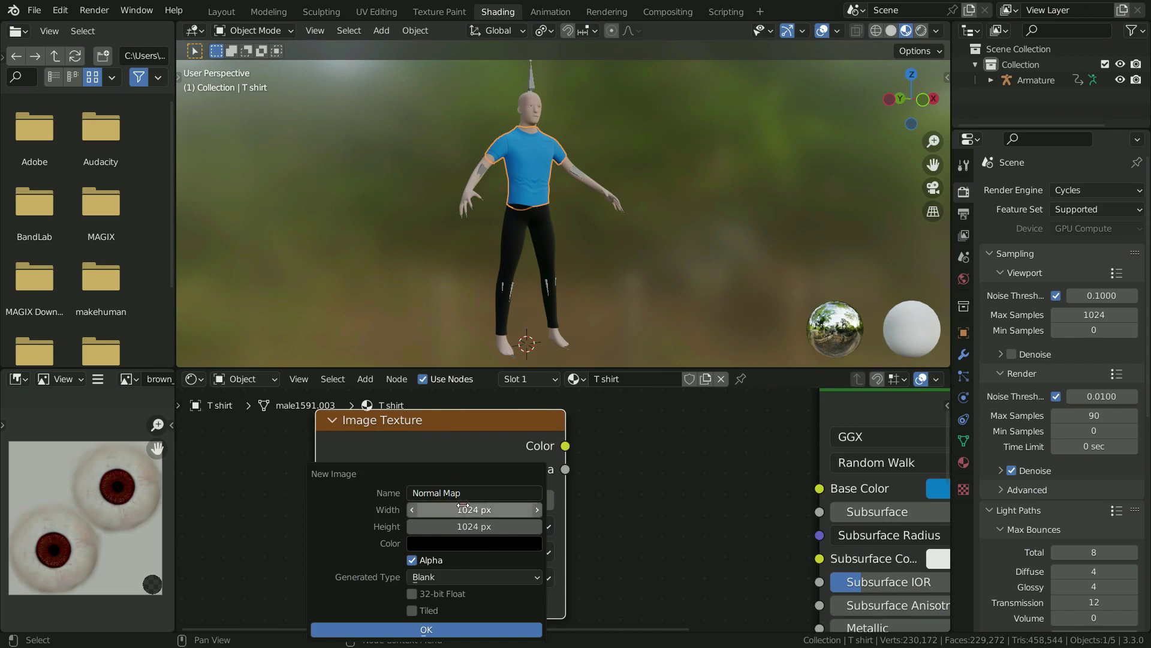
left_click(464, 505)
type("4096")
key("Return")
left_click(473, 524)
type("40")
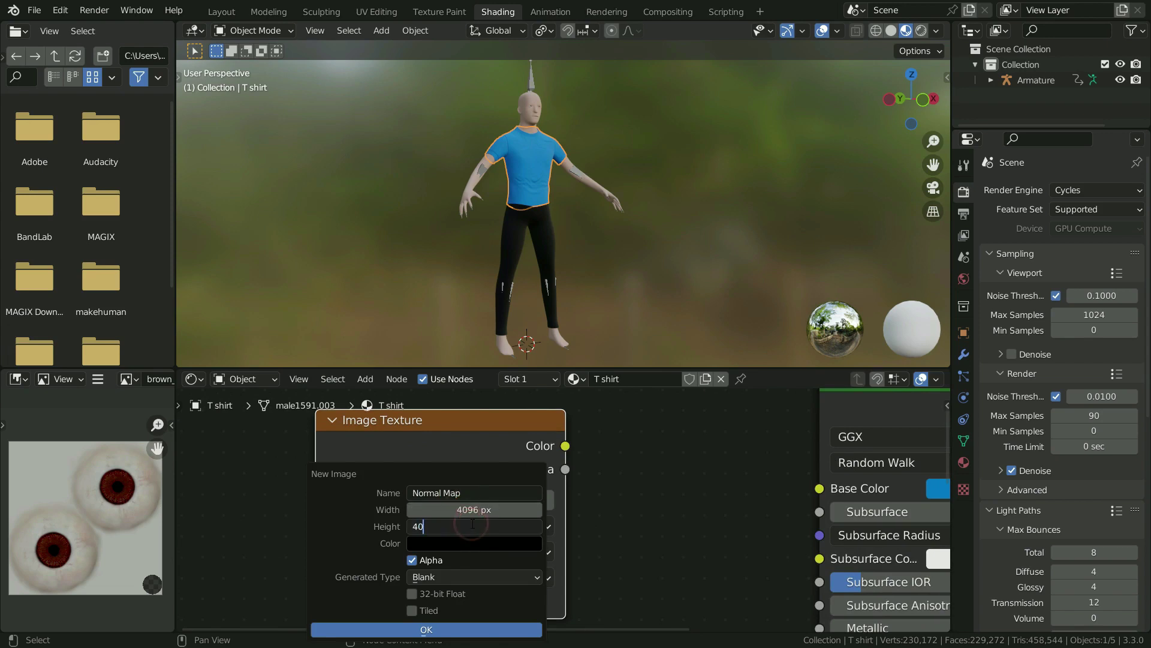
type("96")
key("Return")
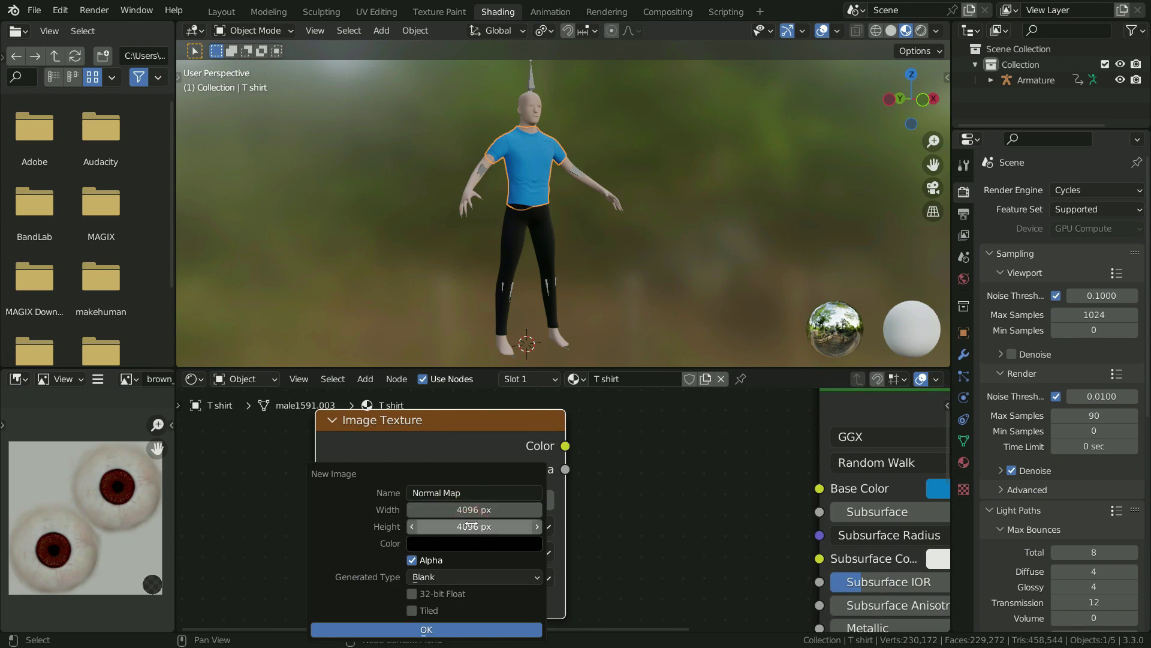
left_click(443, 631)
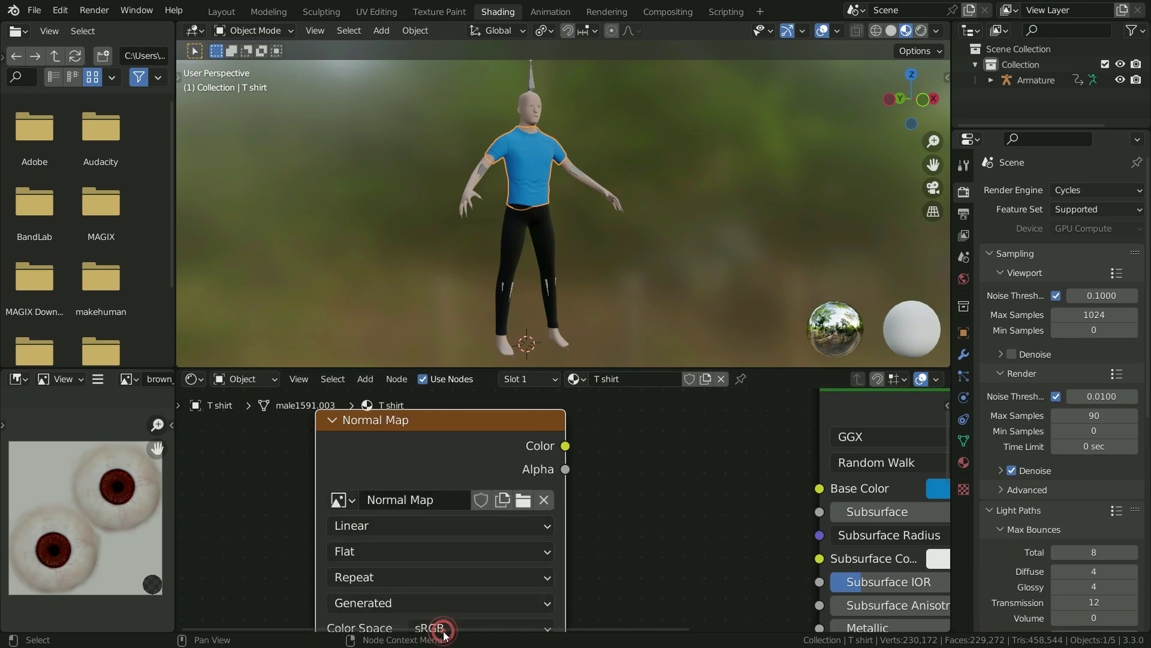
- Set the Normal Map image's color space to Non-Color
scroll(437, 513, "down", 3)
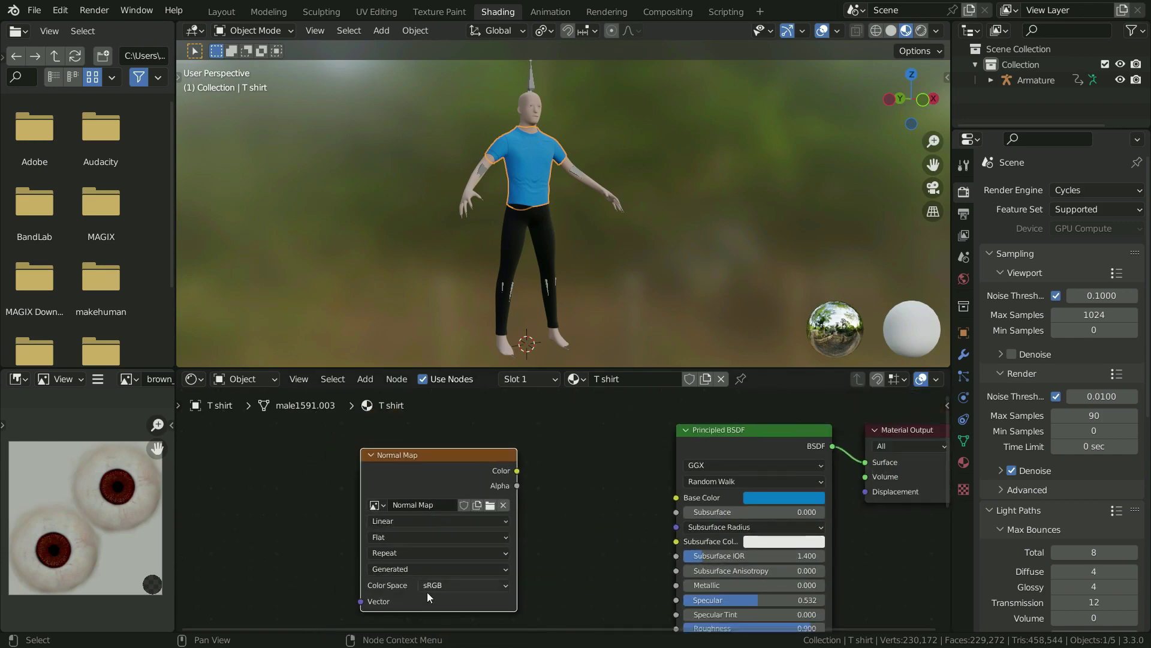
scroll(427, 592, "up", 1)
left_click(463, 585)
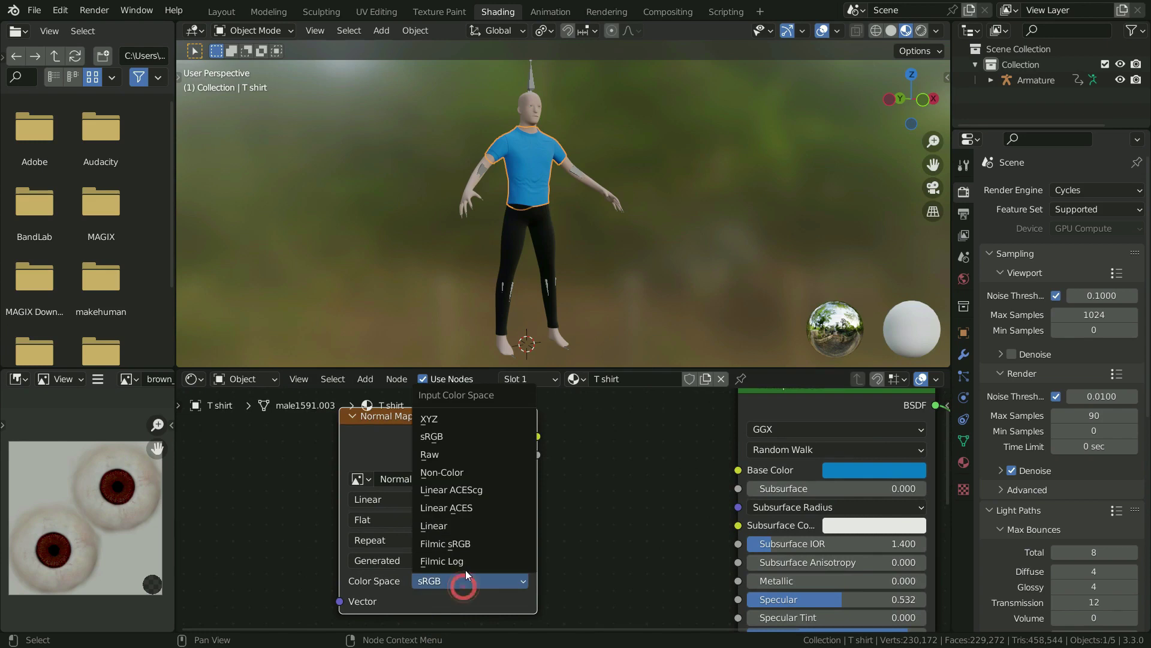
left_click(465, 475)
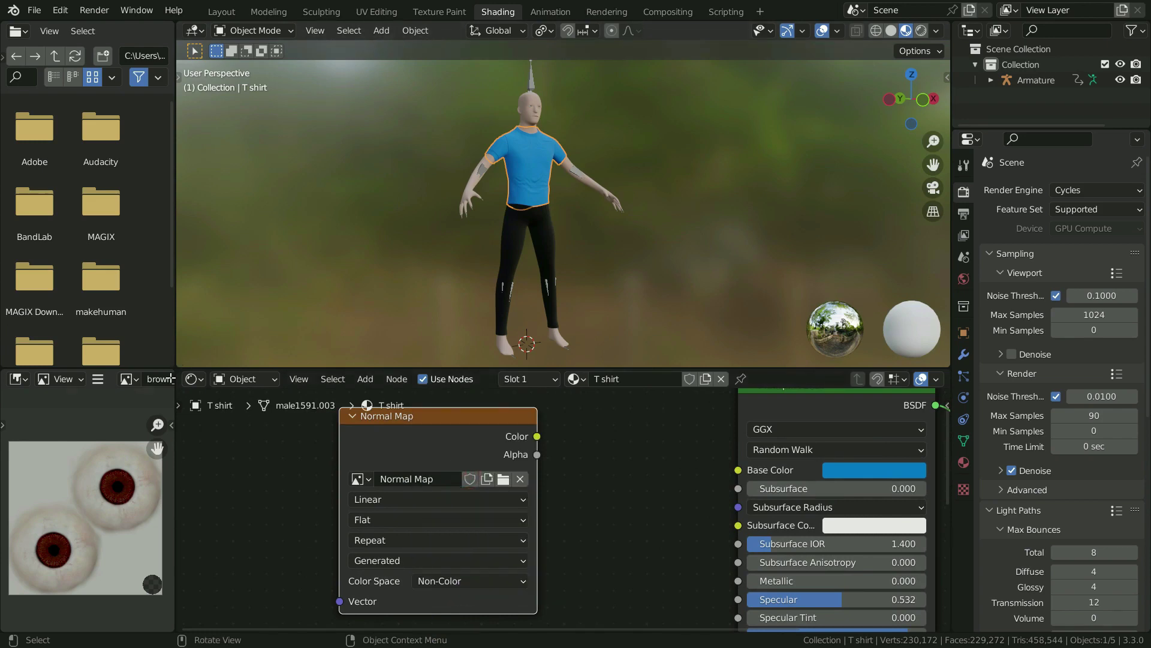
- Widen the image editor and display the Normal Map image in it
left_click_drag(175, 396, 249, 395)
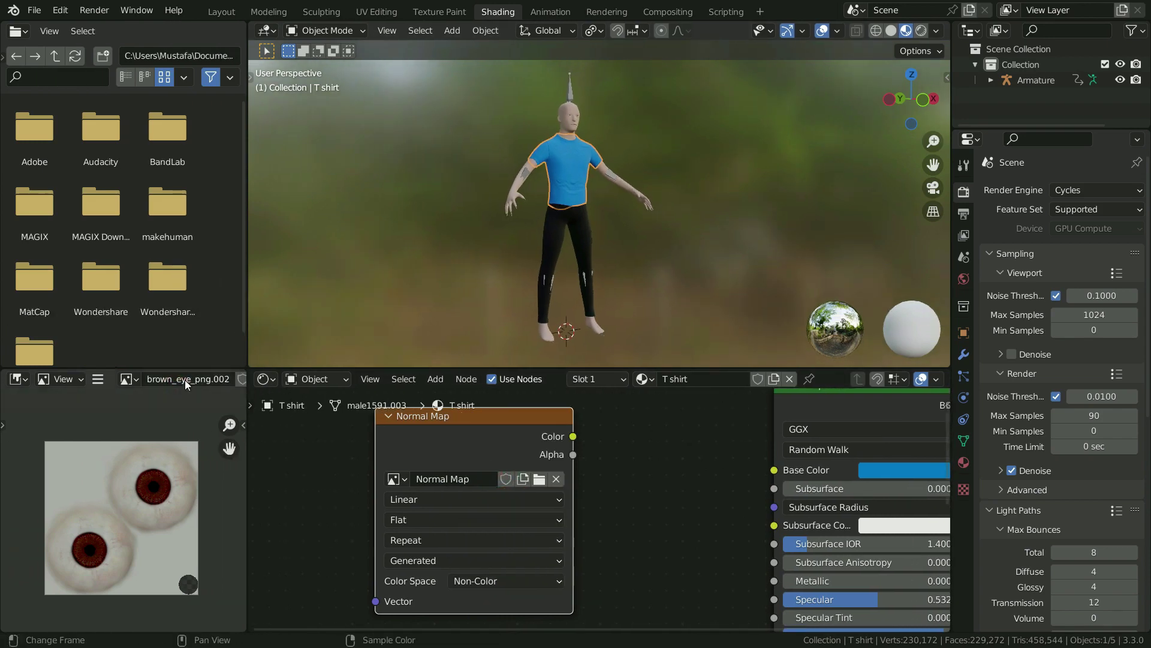
left_click(136, 379)
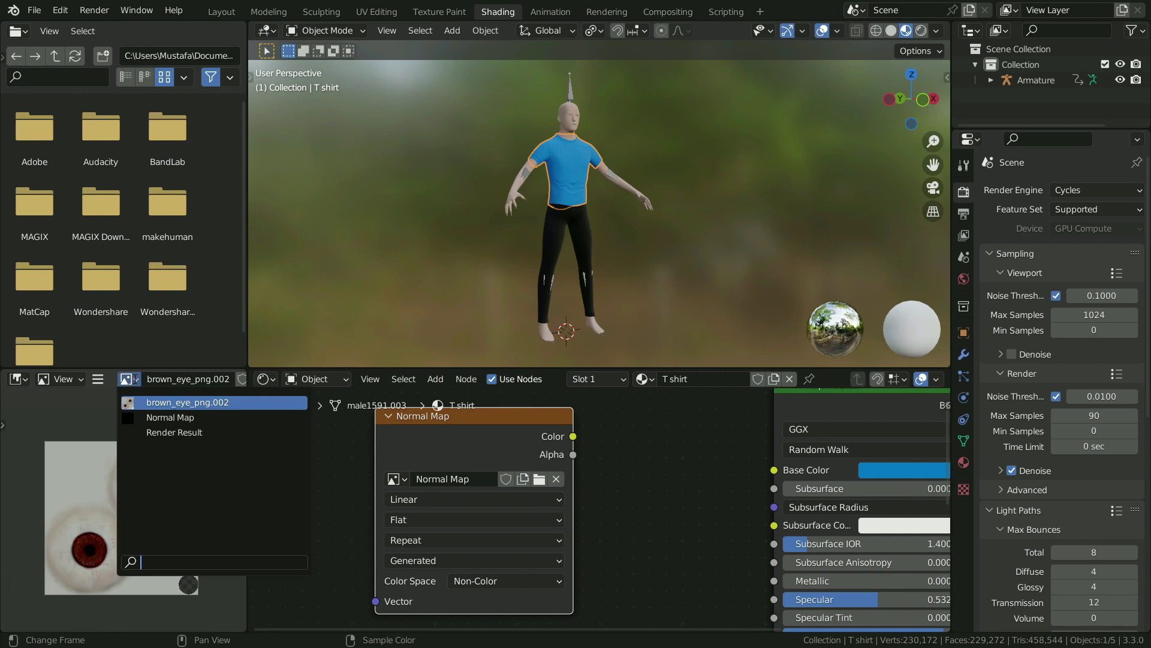
left_click(175, 420)
scroll(114, 458, "down", 7)
scroll(115, 394, "up", 2)
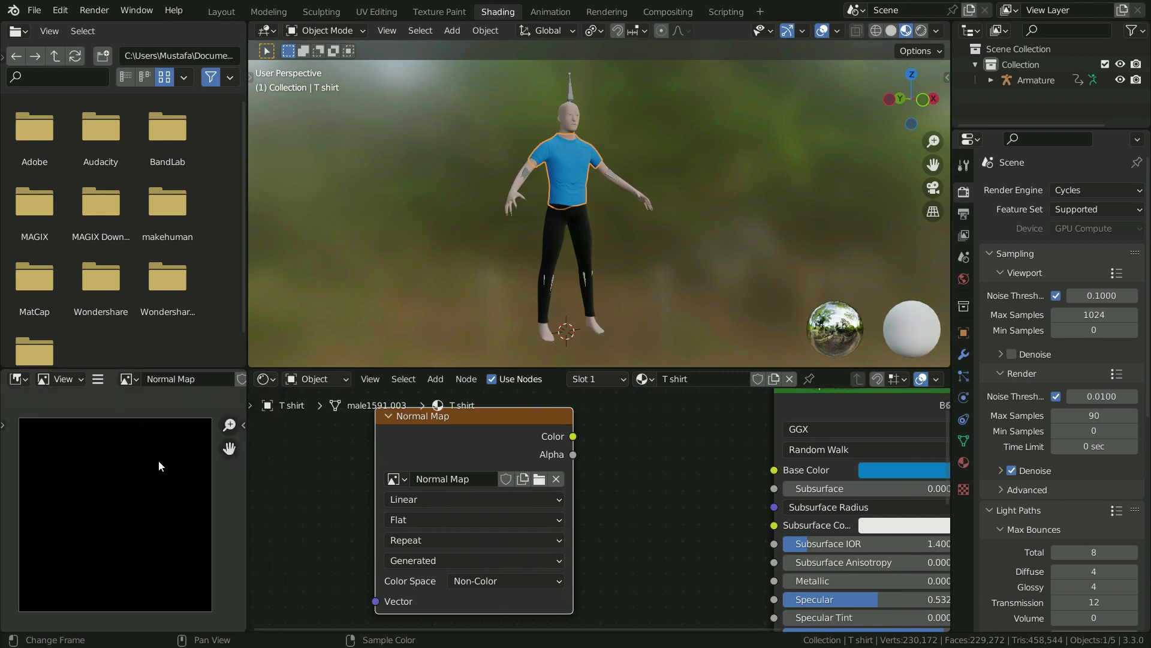
- Lower the T-shirt's Multires viewport level to 0 and disable the Solidify modifier in the viewport
left_click(963, 354)
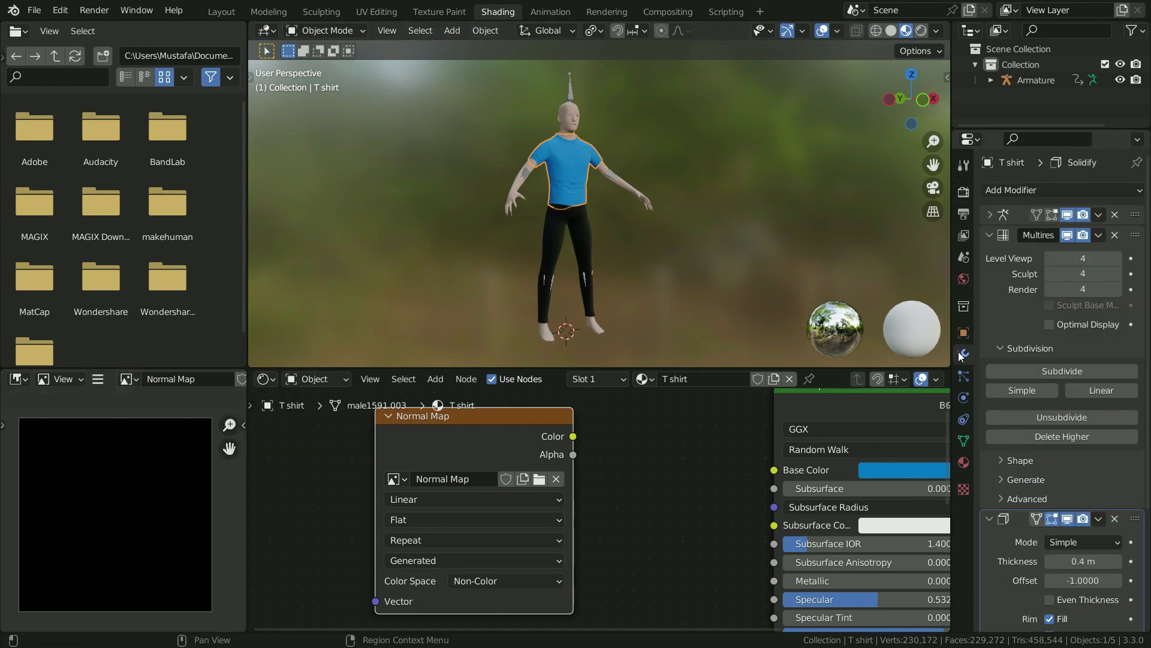
left_click_drag(952, 295, 912, 295)
left_click(1025, 259)
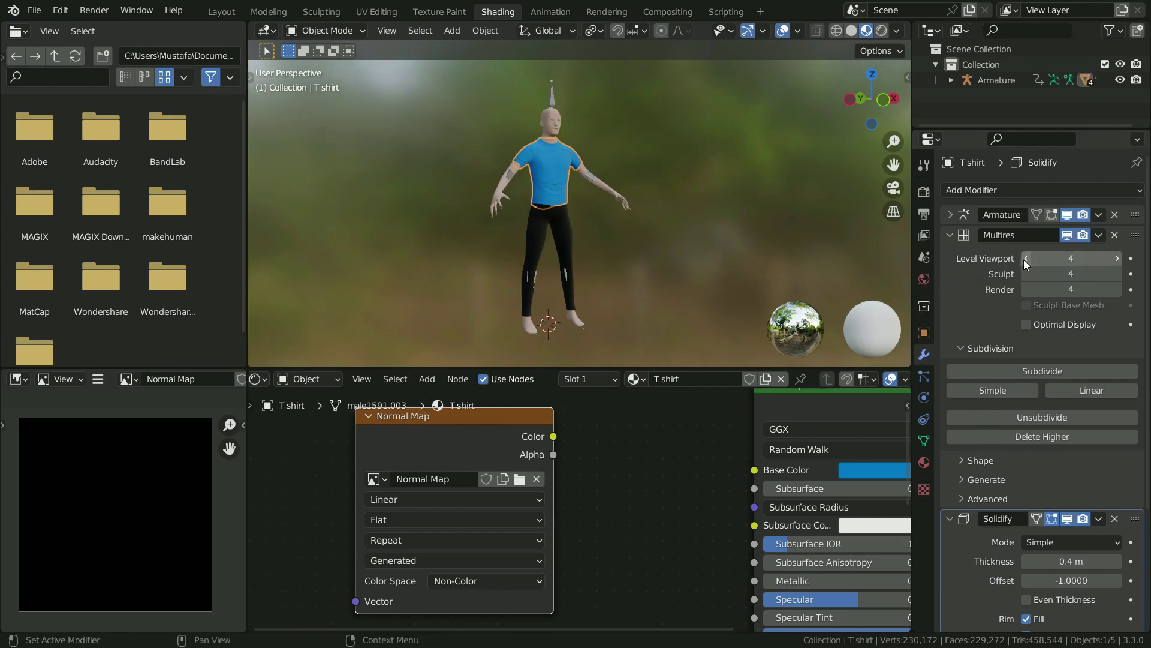
left_click(1025, 259)
left_click(1025, 259)
scroll(554, 163, "up", 5)
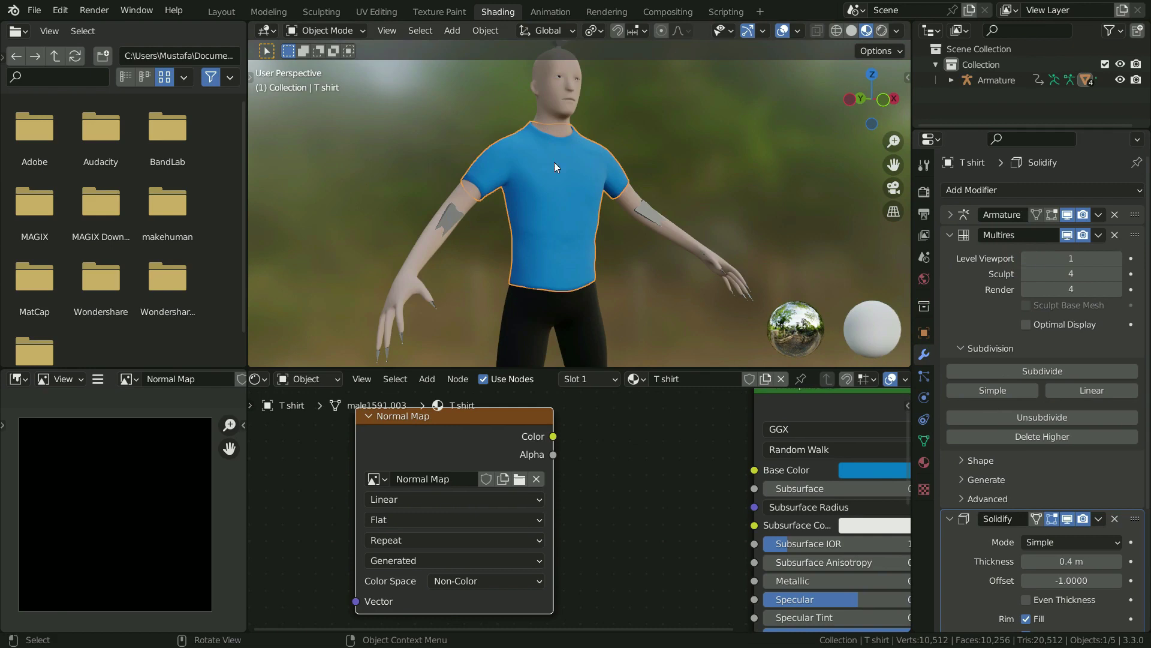
left_click(1027, 258)
scroll(963, 387, "down", 5)
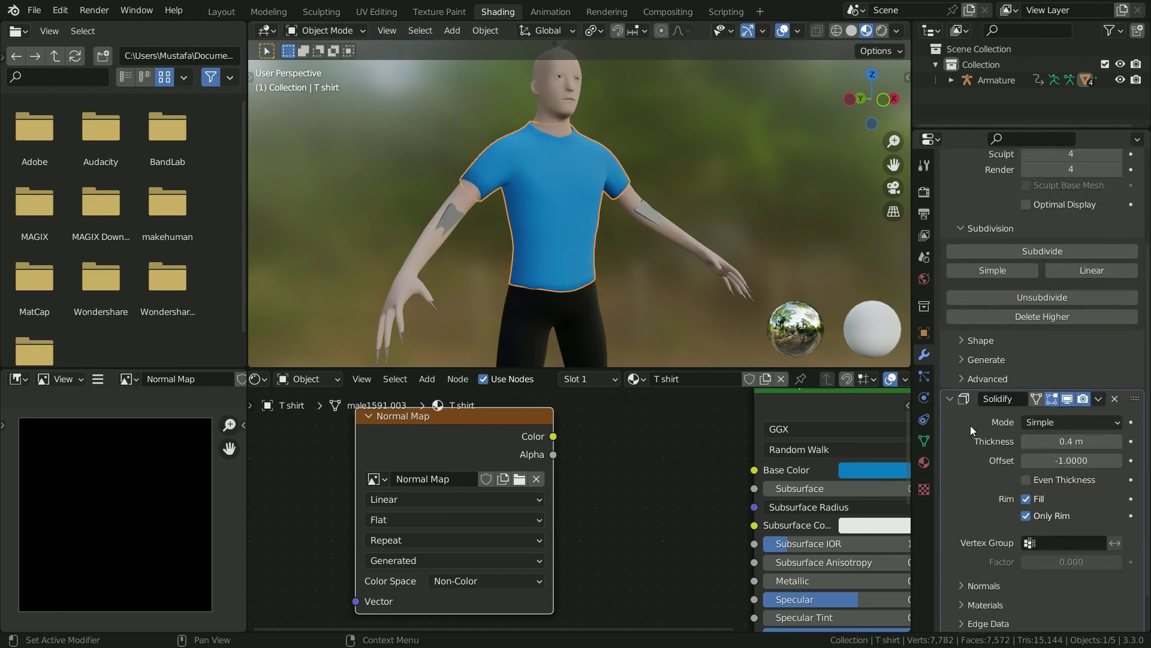
left_click(1067, 359)
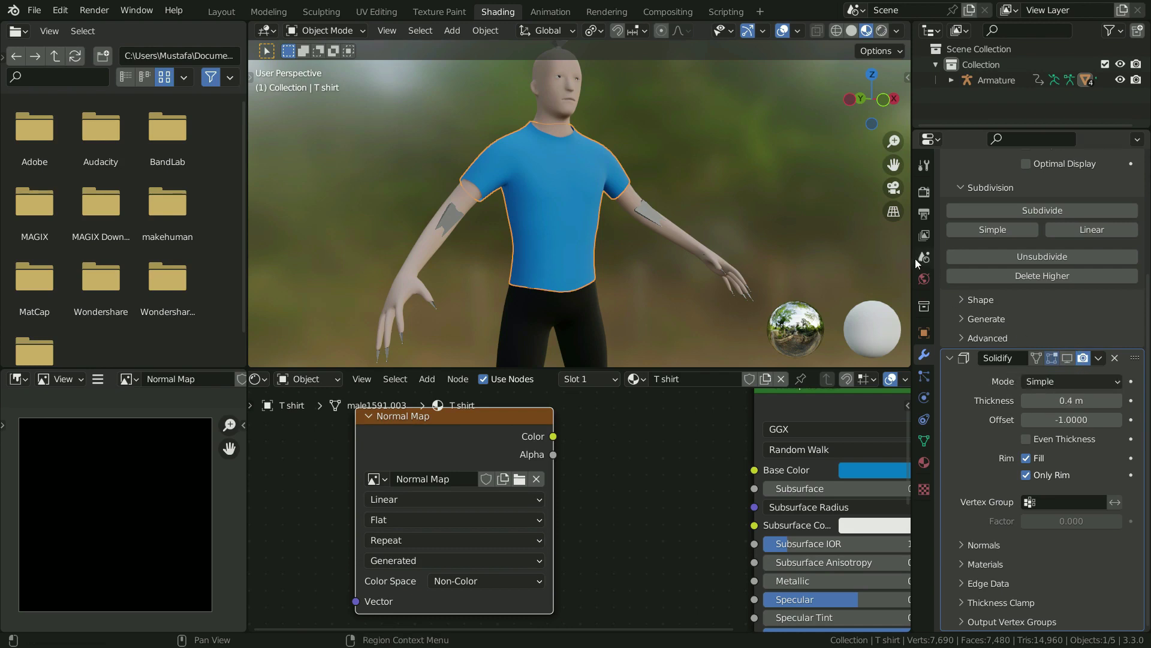
- Set up the Cycles bake to bake from Multires with the Normals bake type
left_click(925, 213)
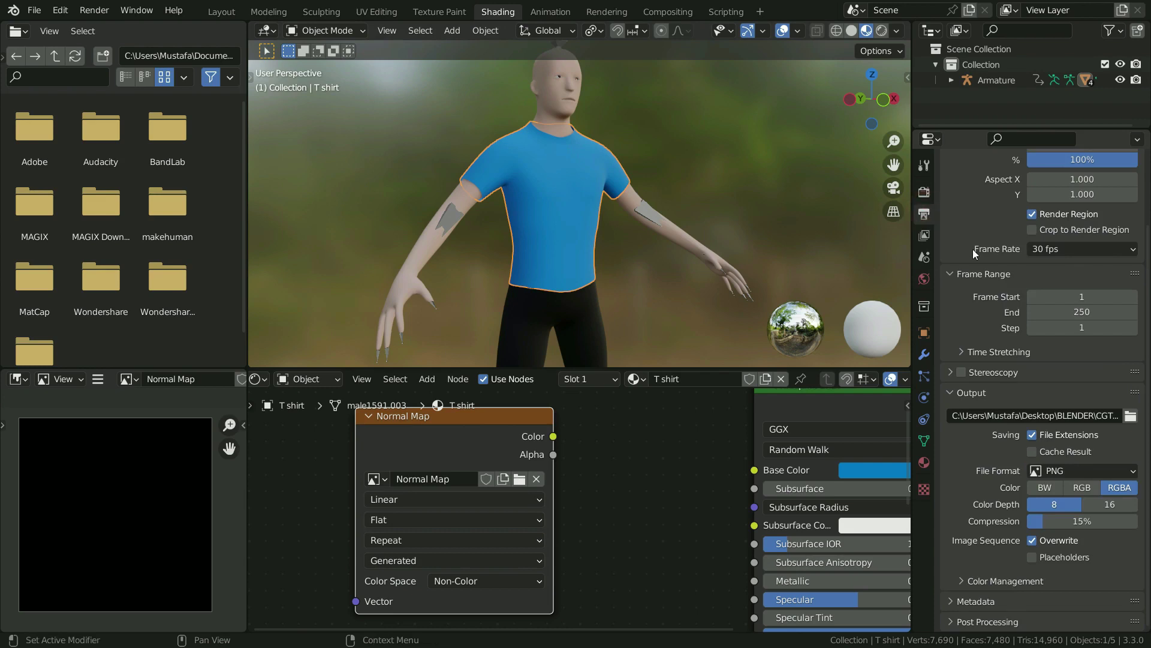
scroll(973, 249, "up", 3)
left_click(924, 192)
scroll(996, 196, "up", 2)
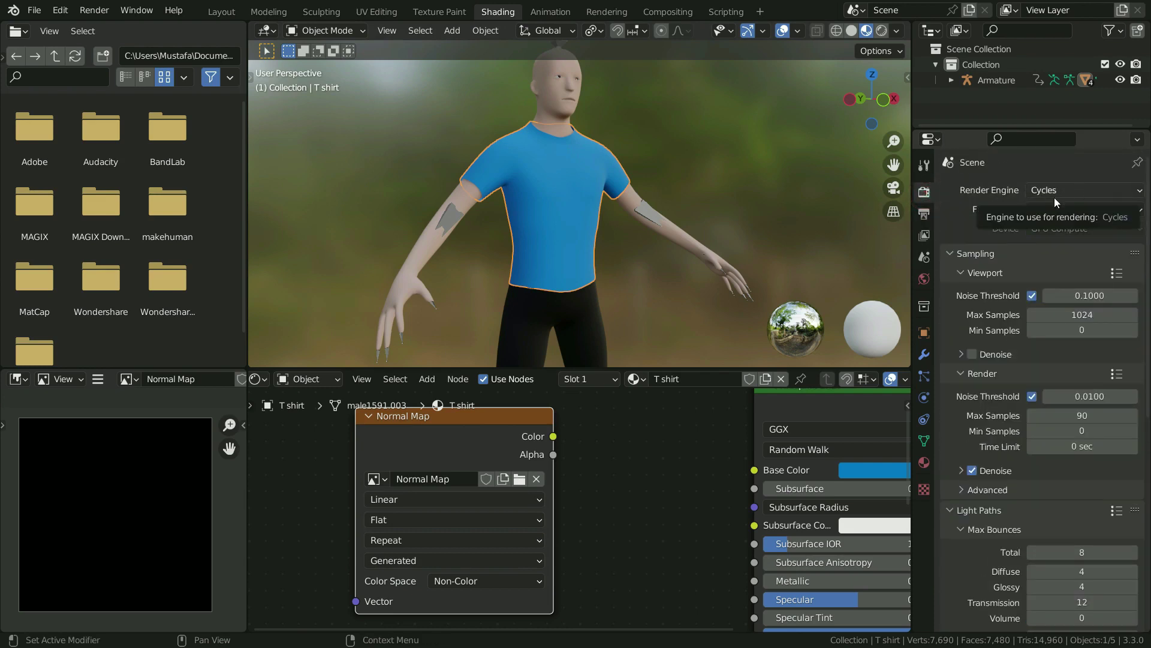
scroll(991, 277, "down", 4)
scroll(993, 277, "down", 12)
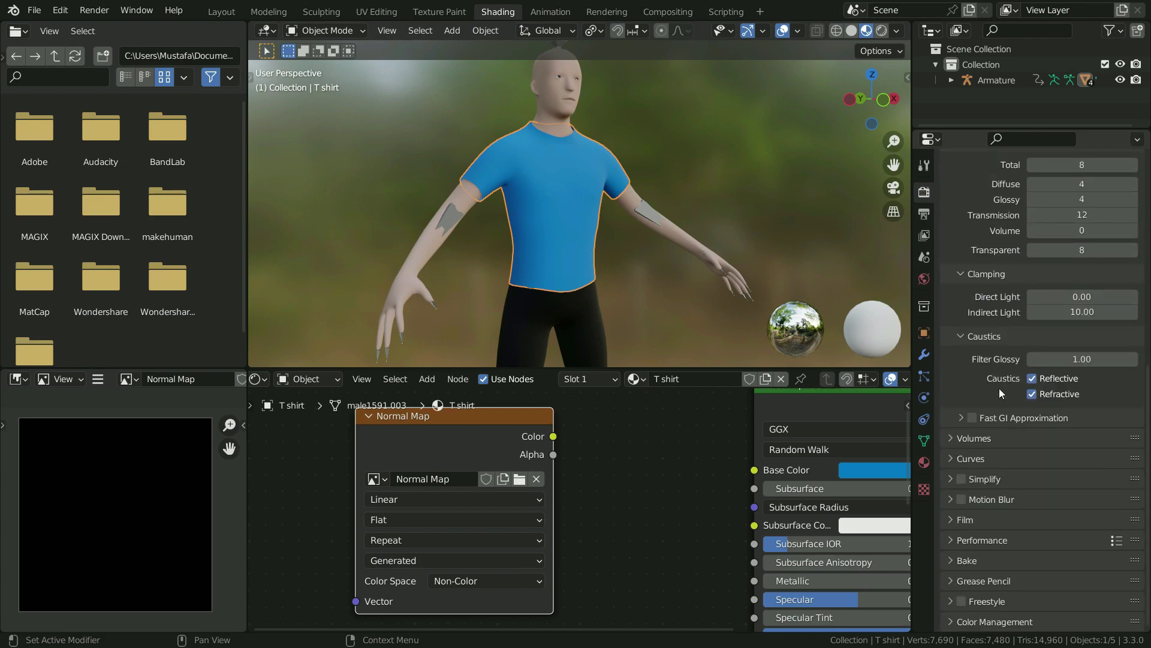
left_click(966, 550)
scroll(997, 484, "down", 14)
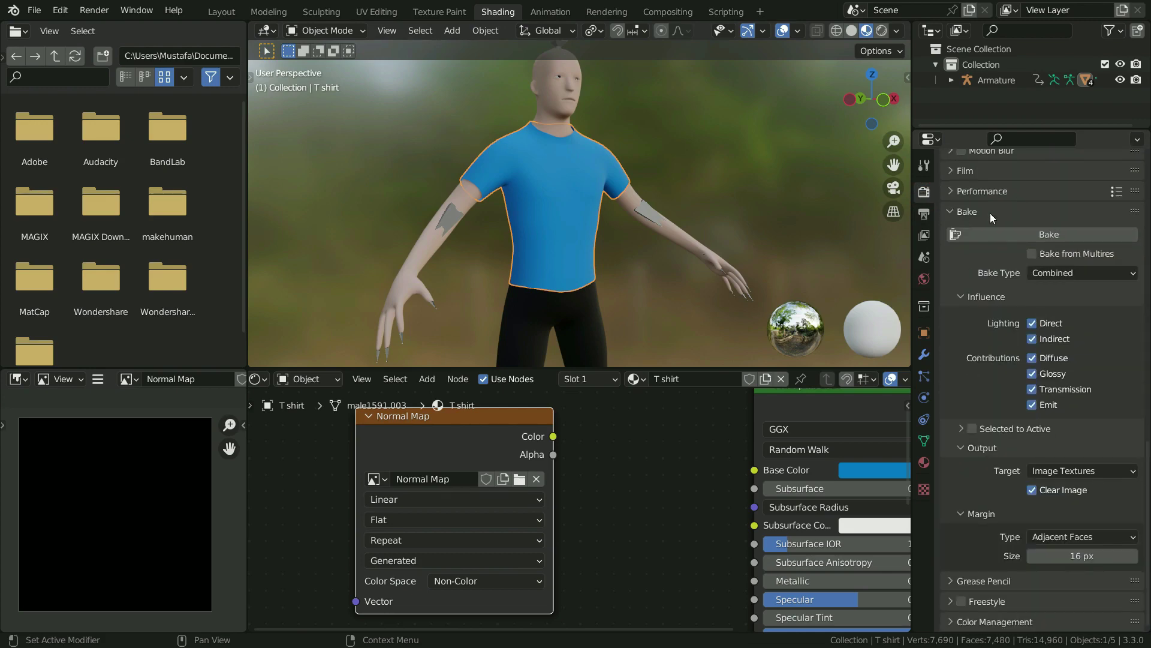
left_click(1032, 253)
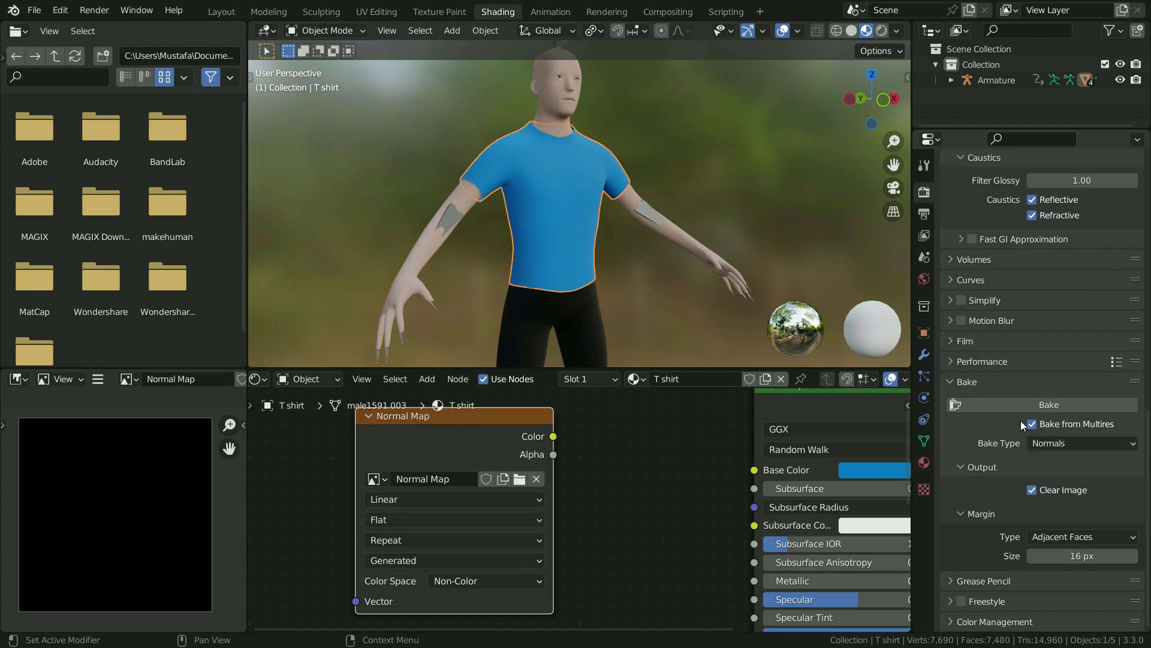
- Bake the T-shirt's Multires normals into the Normal Map image and inspect the baked image enlarged
left_click(1036, 406)
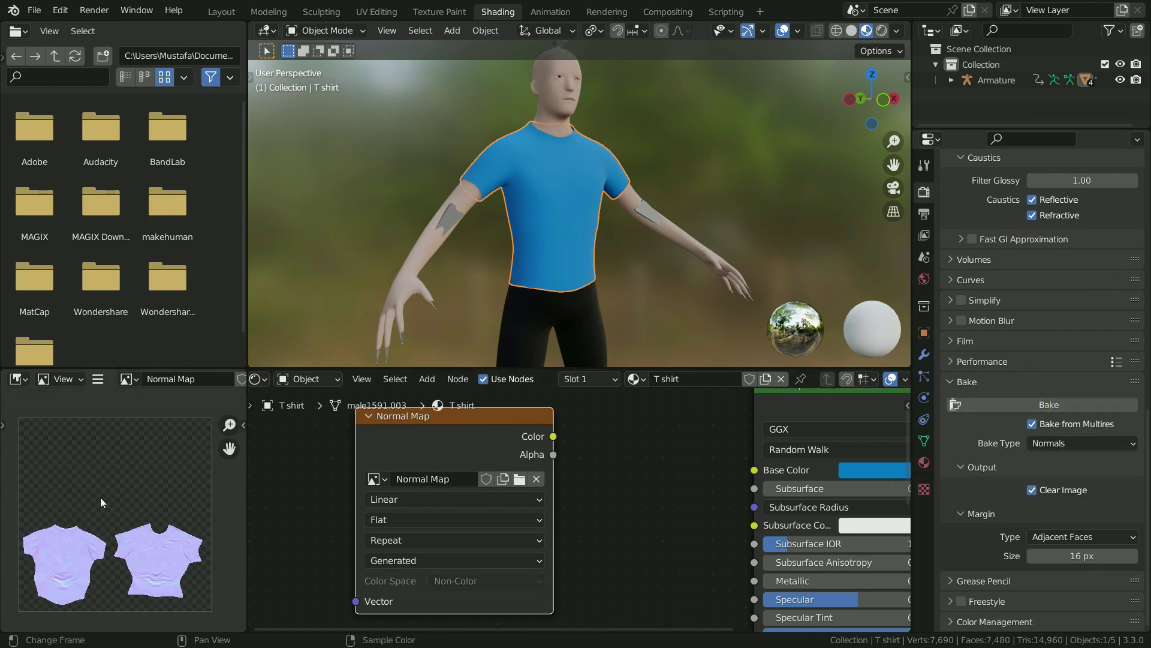
key("ctrl+space")
scroll(482, 391, "up", 6)
scroll(394, 402, "up", 1)
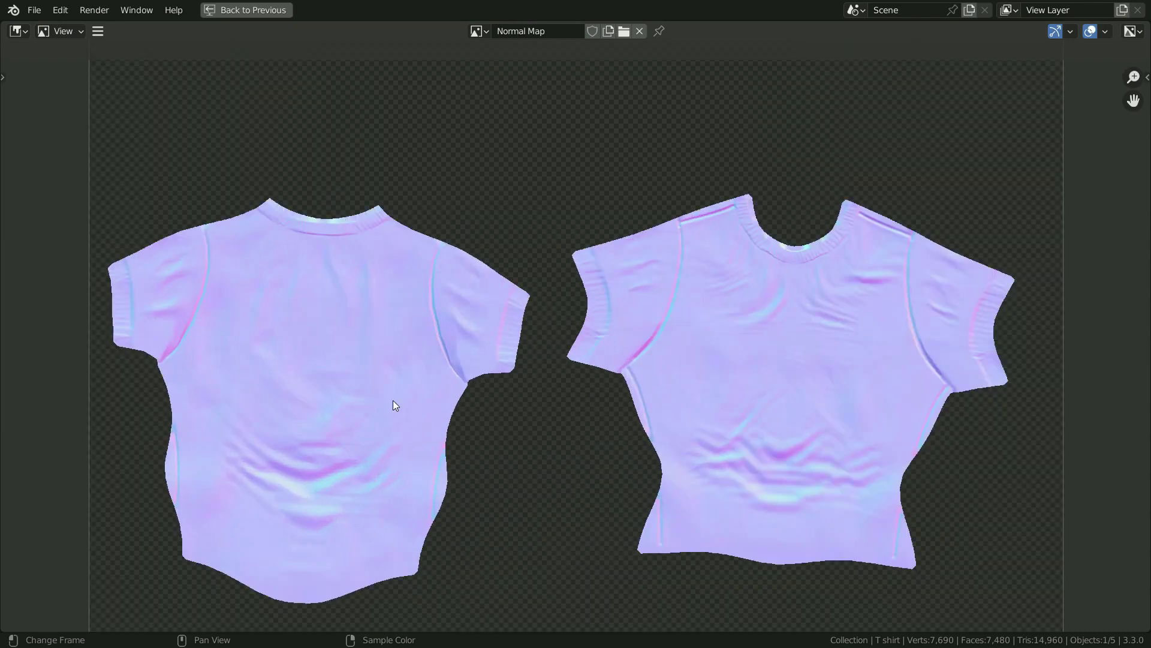
scroll(715, 360, "down", 3)
key("ctrl+space")
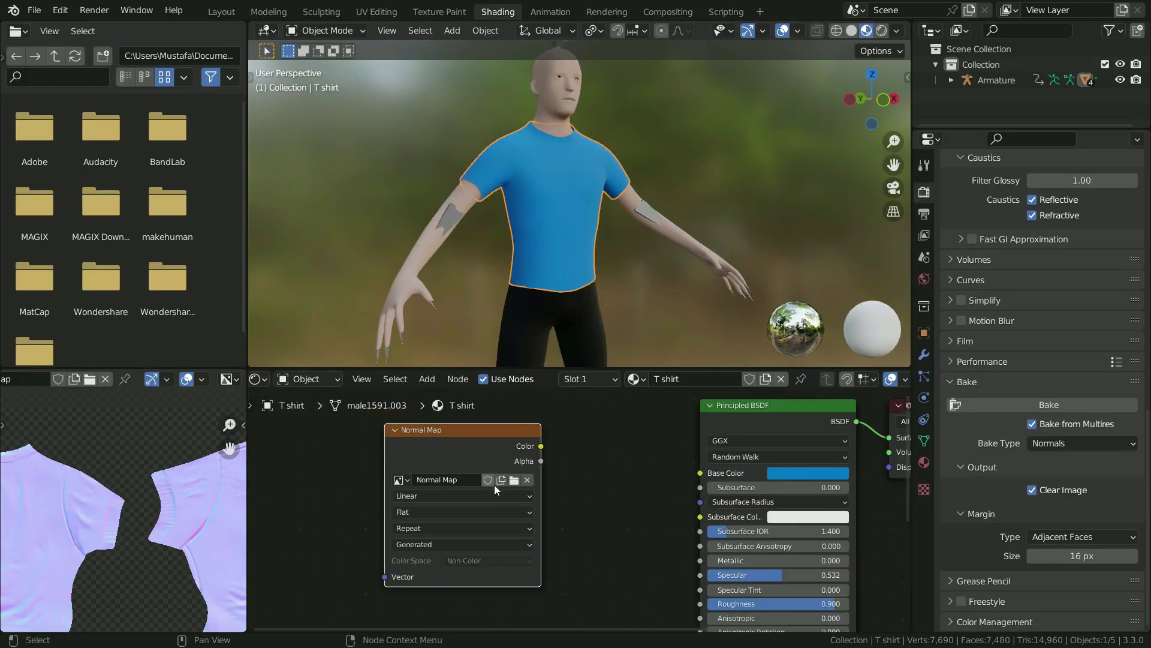
- Add a Normal Map vector node between the image texture and the Principled BSDF, spacing the nodes apart
left_click_drag(481, 441, 421, 447)
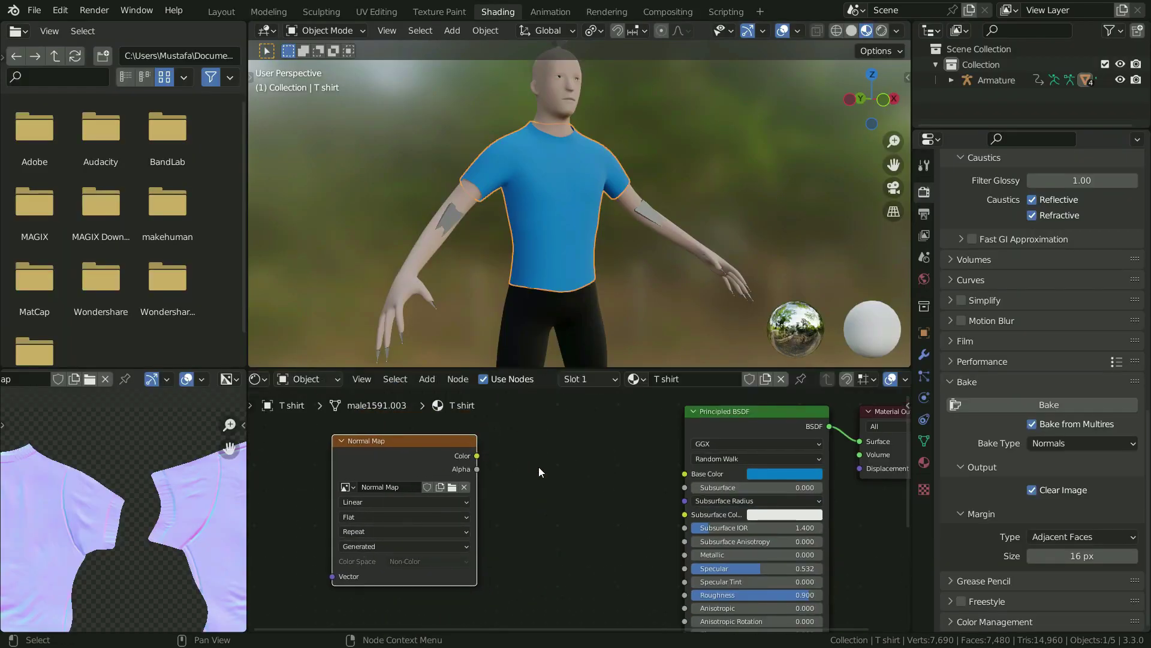
key("shift+a")
mouse_move(517, 496)
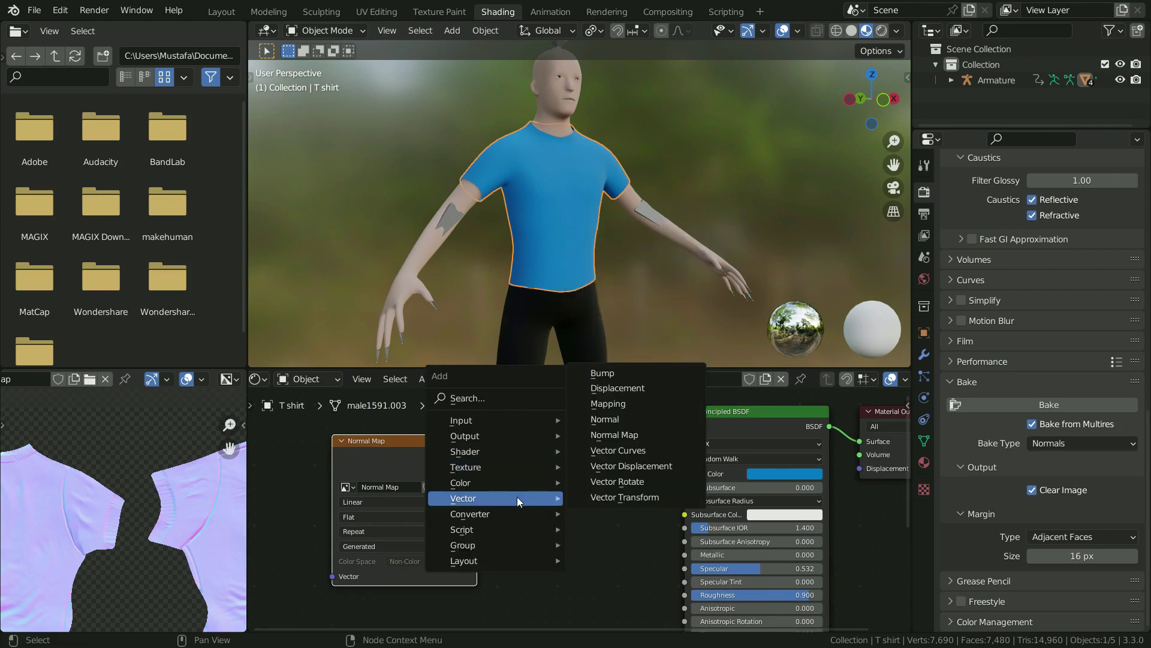
left_click(612, 435)
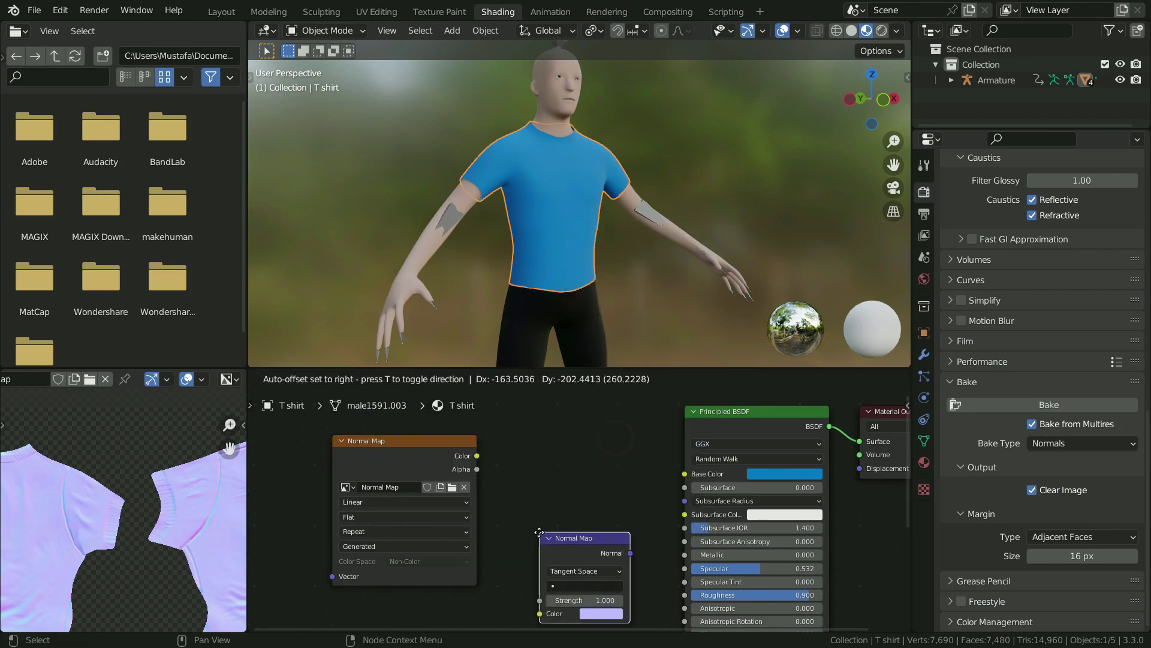
left_click(539, 532)
scroll(532, 454, "down", 3)
left_click_drag(466, 419, 473, 510)
left_click_drag(554, 472, 548, 541)
scroll(544, 583, "up", 8)
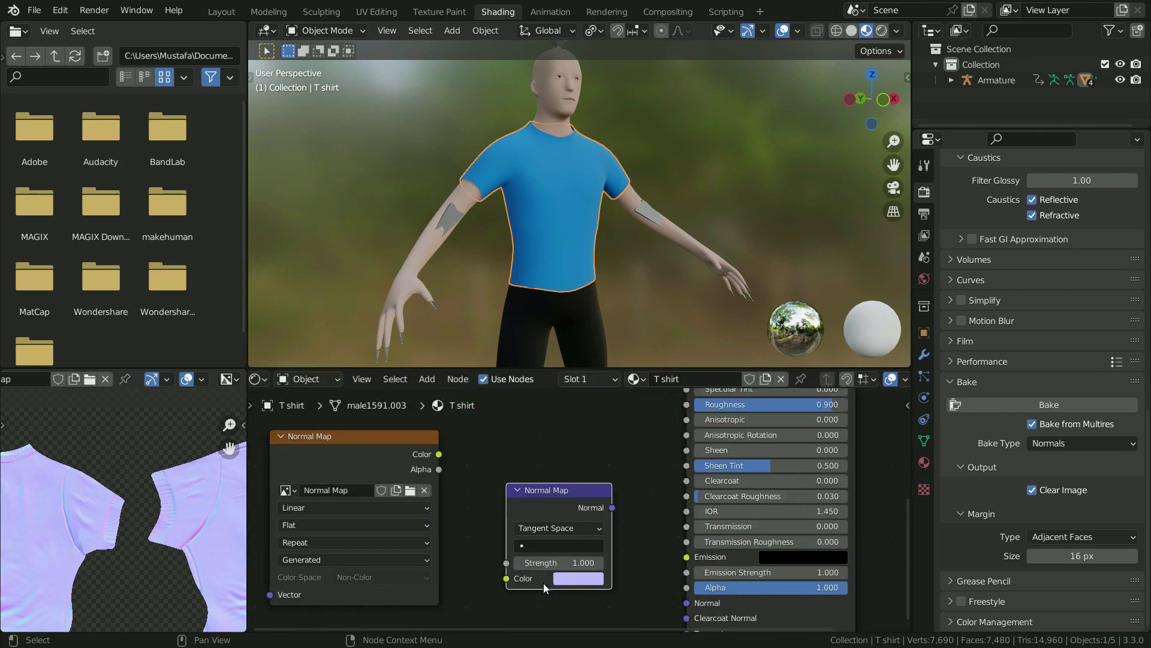
- Connect the image texture's Color to the Normal Map node's Color, and its Normal output to the Principled BSDF's Normal input
left_click_drag(439, 454, 506, 578)
scroll(600, 436, "down", 2)
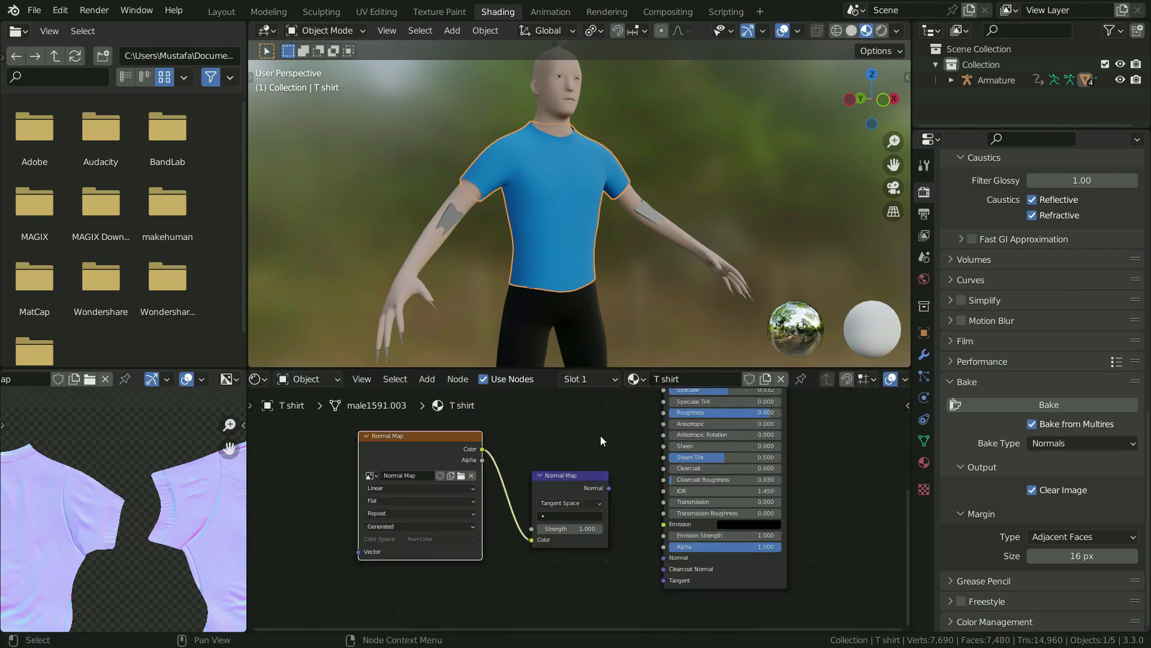
scroll(632, 509, "up", 1)
scroll(632, 509, "up", 1)
left_click_drag(601, 480, 674, 578)
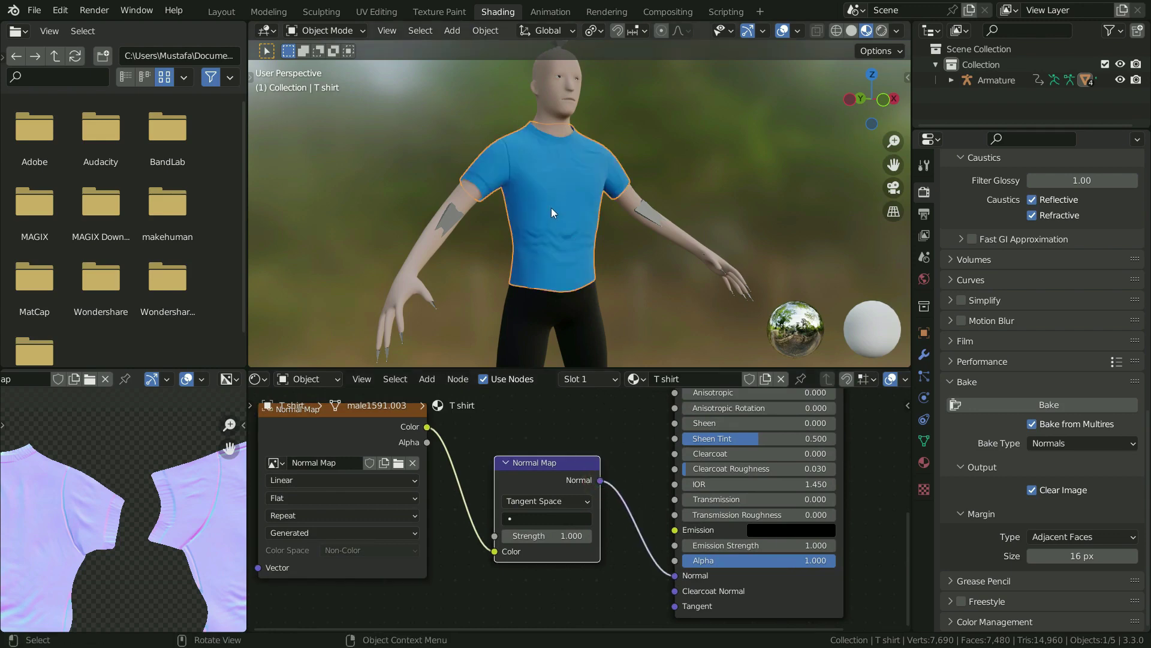
- Set the Normal Map node's strength to 2
scroll(550, 207, "up", 3)
mouse_move(576, 187)
middle_mouse_down()
mouse_move(544, 250)
mouse_move(485, 225)
mouse_move(559, 202)
mouse_move(576, 213)
mouse_move(569, 224)
middle_mouse_up()
scroll(565, 536, "up", 2)
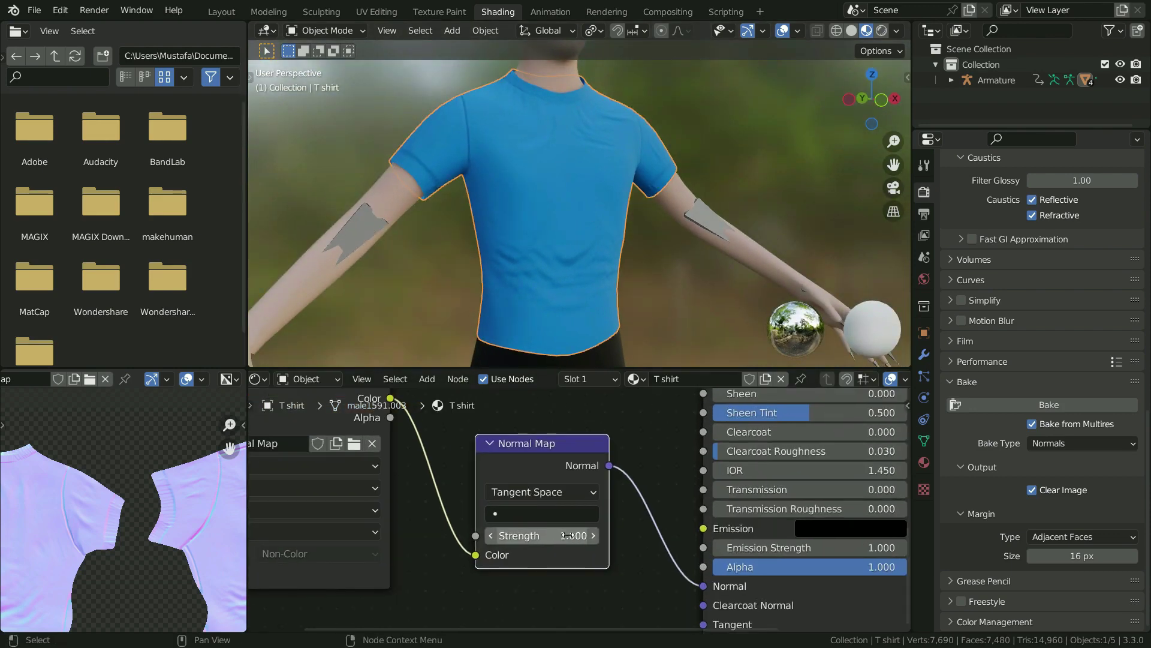
left_click(567, 535)
type("2")
key("Return")
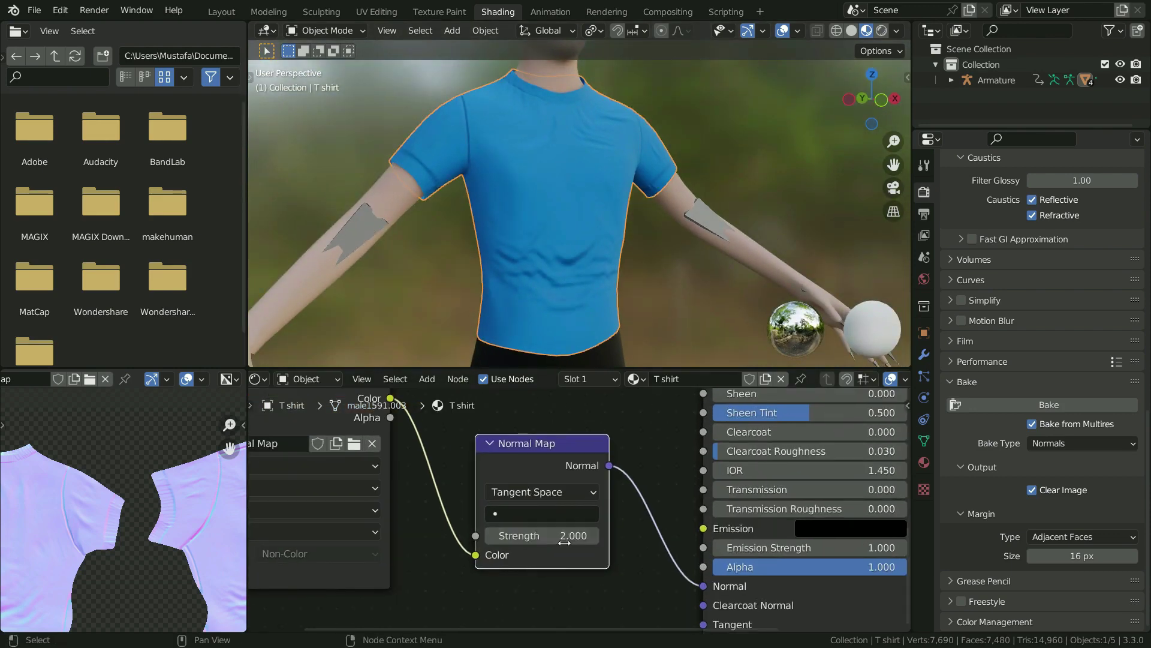
- Set the Normal Map node's strength to 1.5
left_click(571, 541)
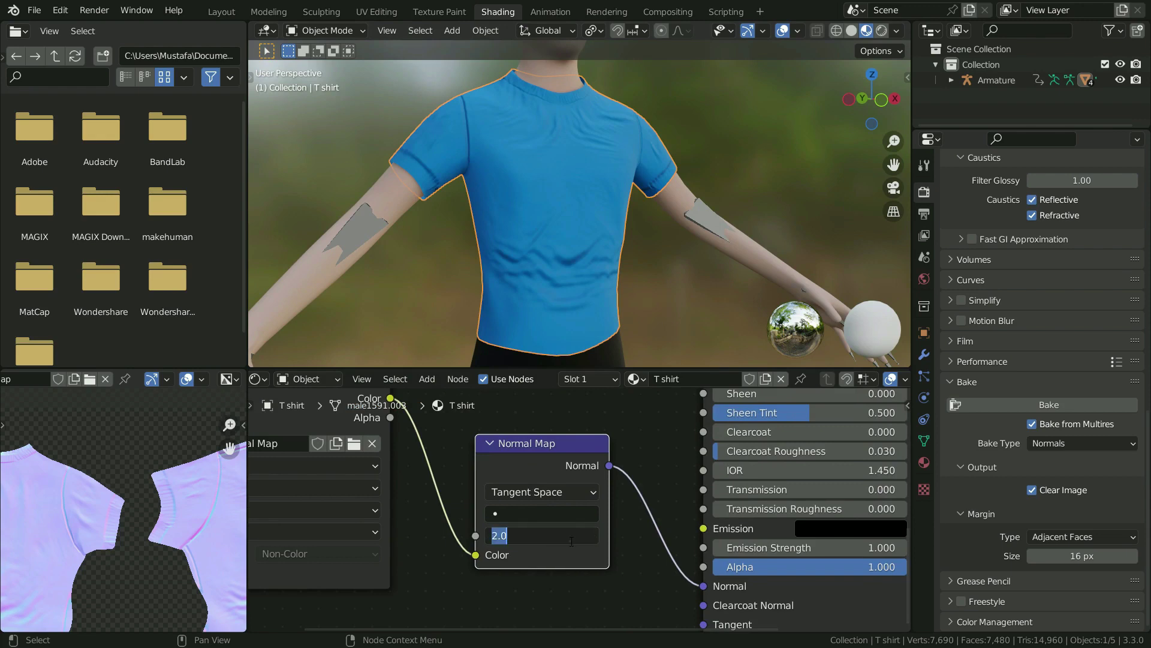
type("1.5")
key("Return")
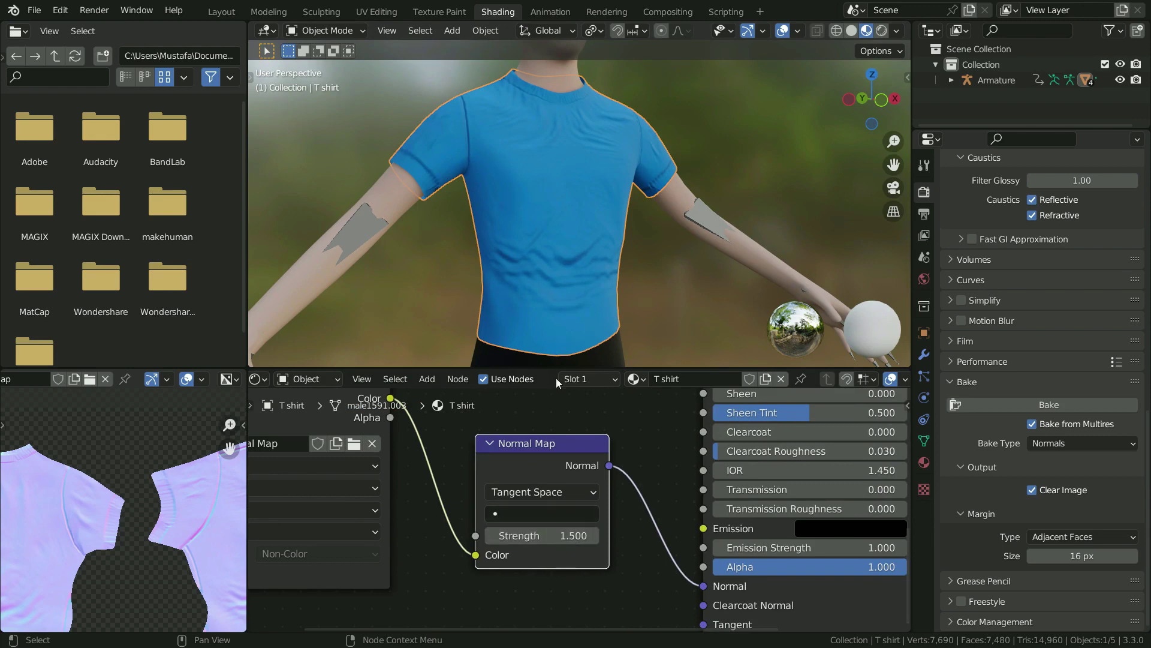
- Select the character's armature and switch its skeleton to Pose Position
middle_click_drag(540, 264, 555, 170)
left_click(550, 127)
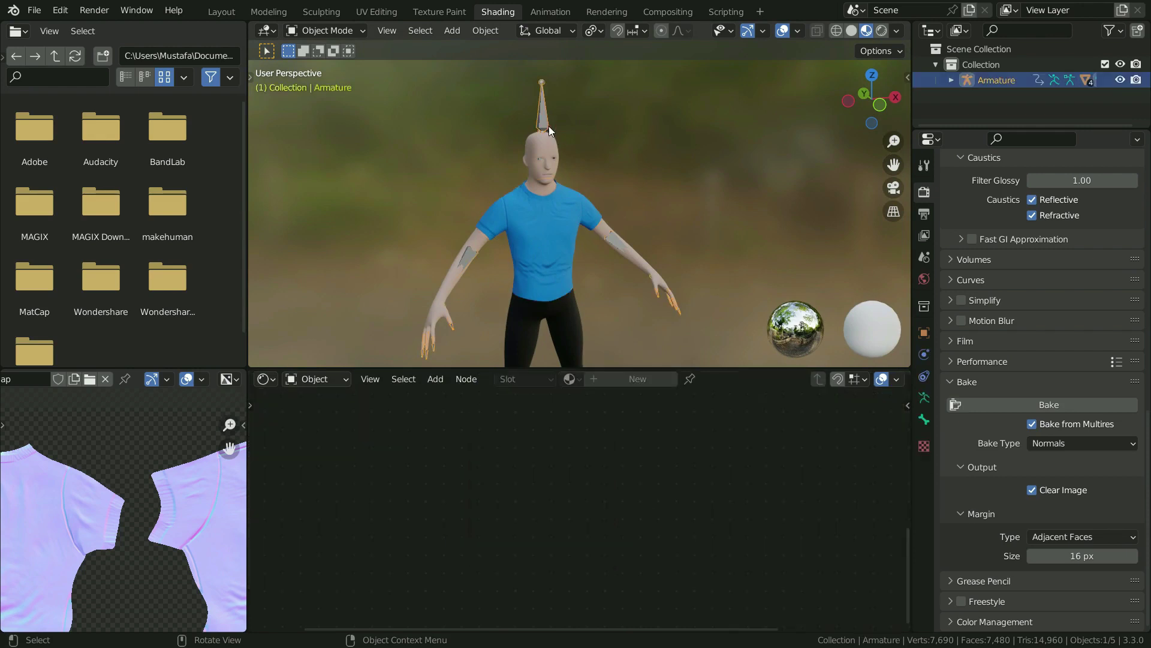
left_click(925, 397)
left_click(1006, 239)
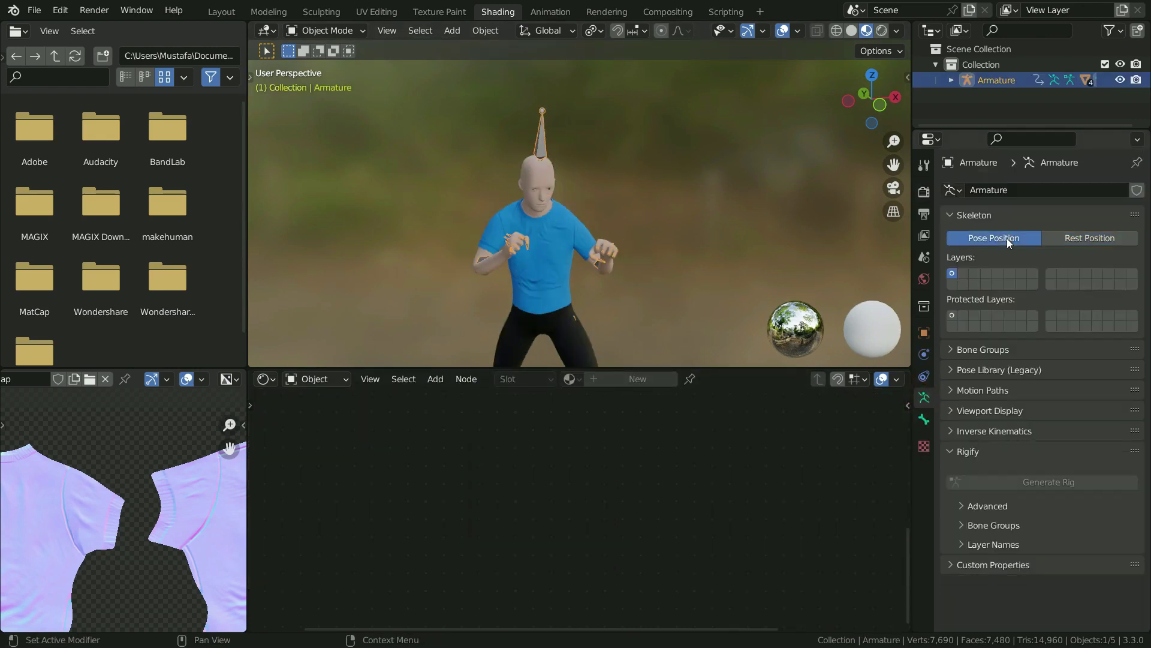
- Enlarge the 3D viewport and play the character animation to check how the T-shirt deforms
scroll(484, 228, "down", 3)
scroll(484, 230, "up", 1)
left_click_drag(600, 367, 600, 459)
scroll(539, 365, "up", 1)
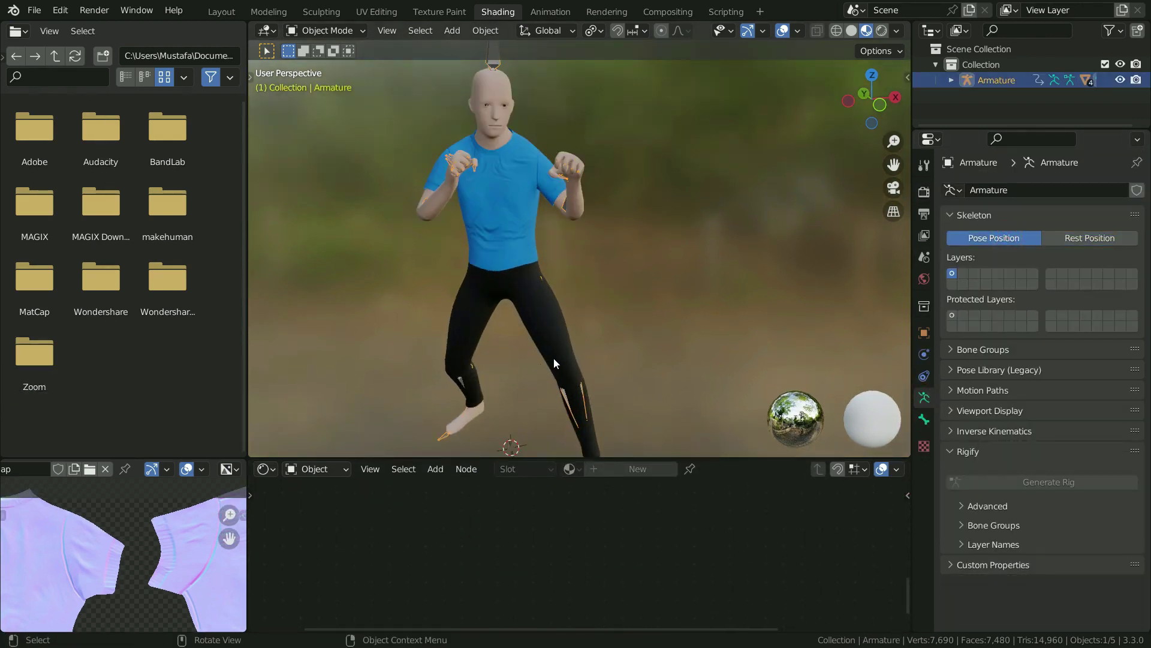
key("space")
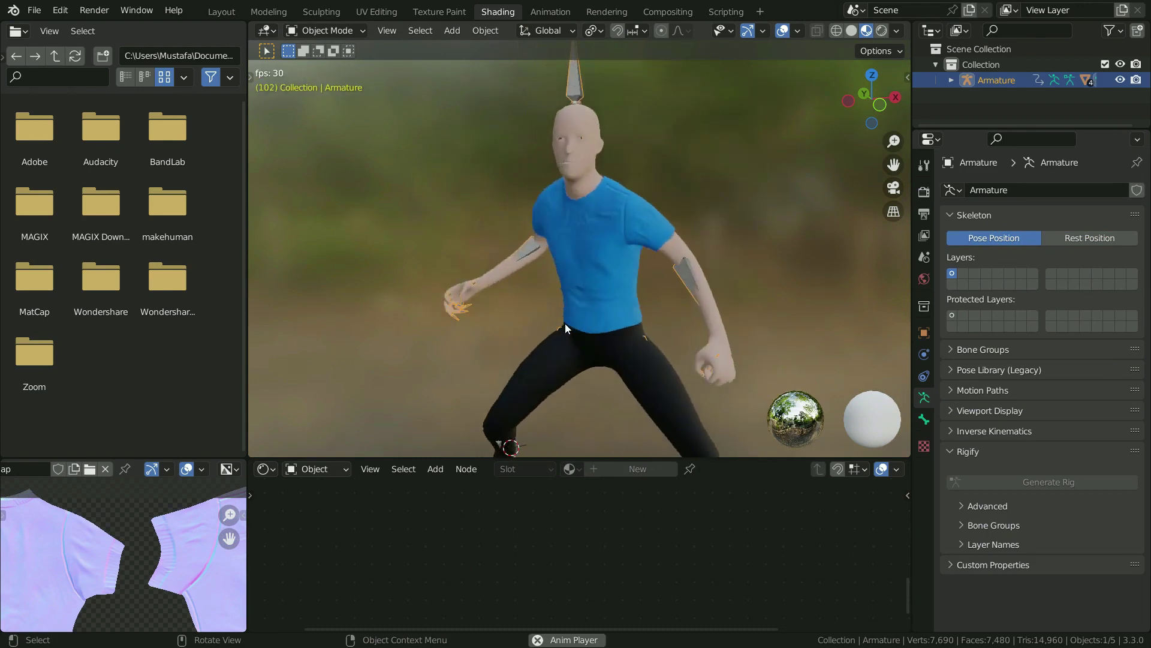
key("space")
scroll(566, 179, "up", 6)
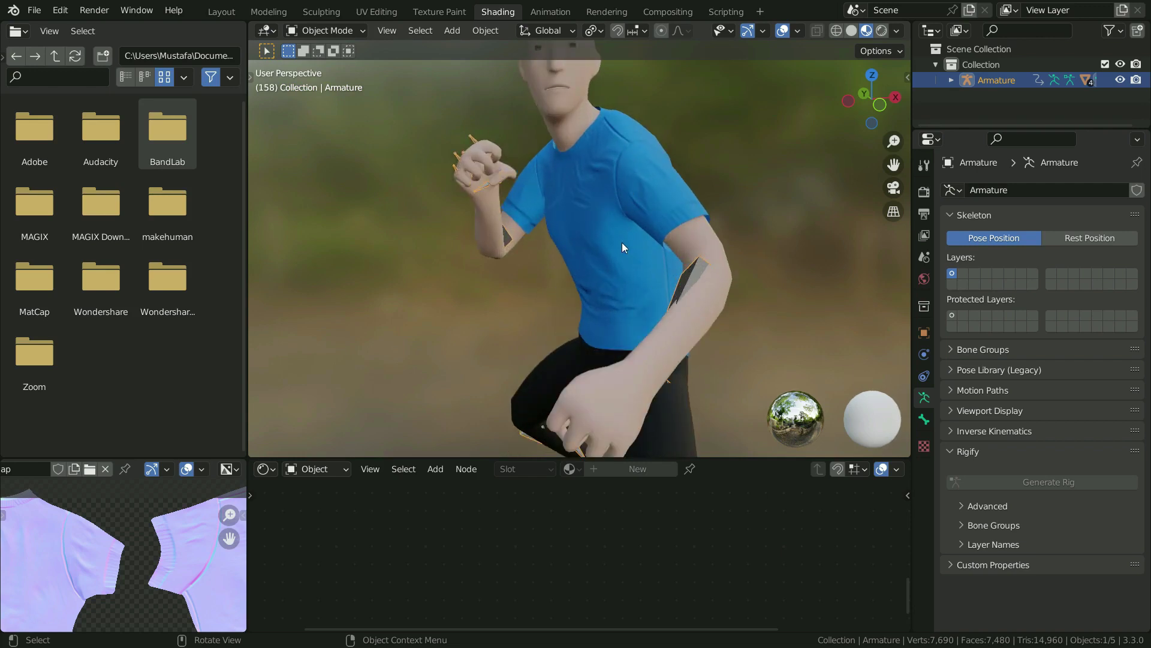
- Enable the T-shirt's Solidify modifier in the viewport
left_click(622, 246)
left_click(924, 357)
scroll(1010, 436, "down", 4)
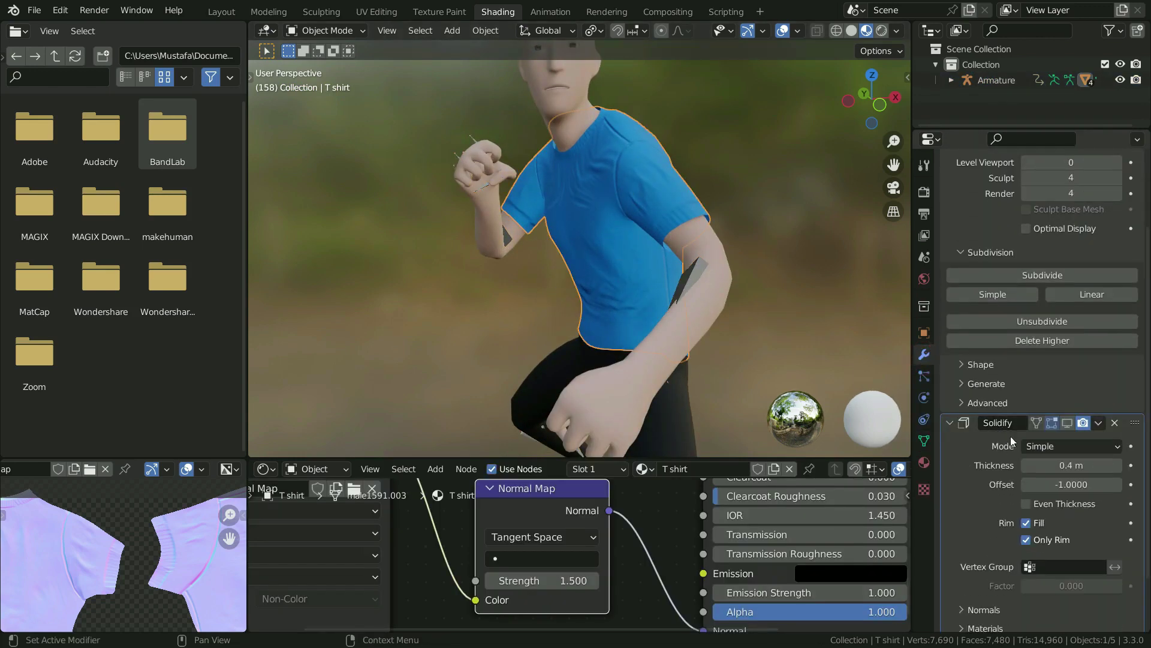
left_click(1067, 423)
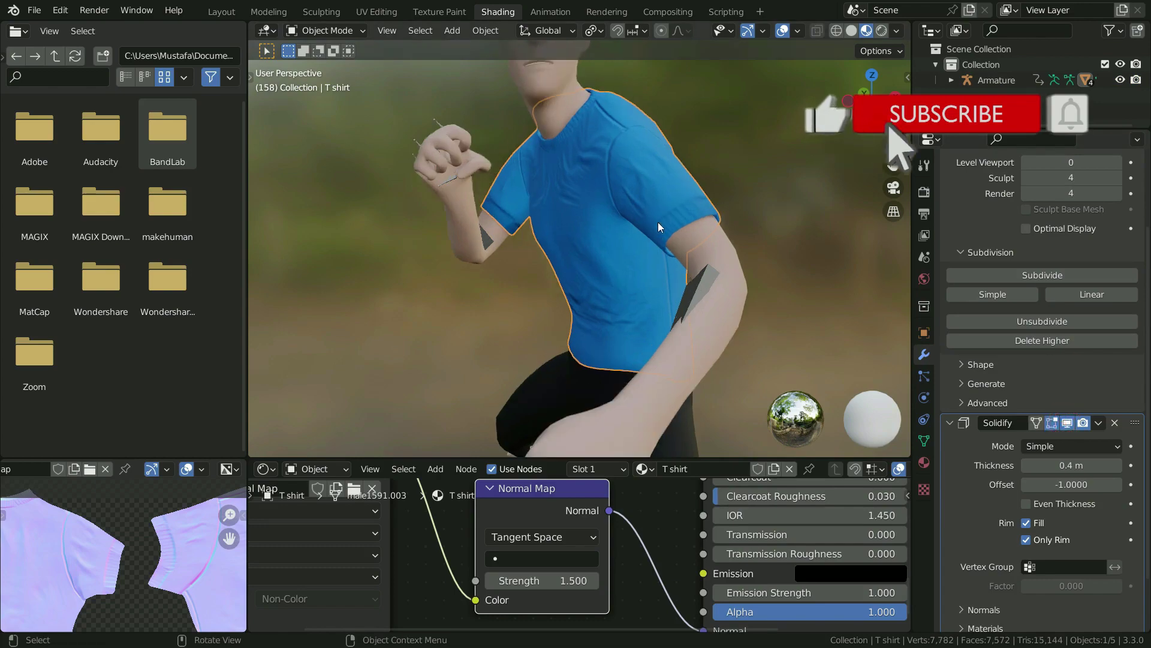